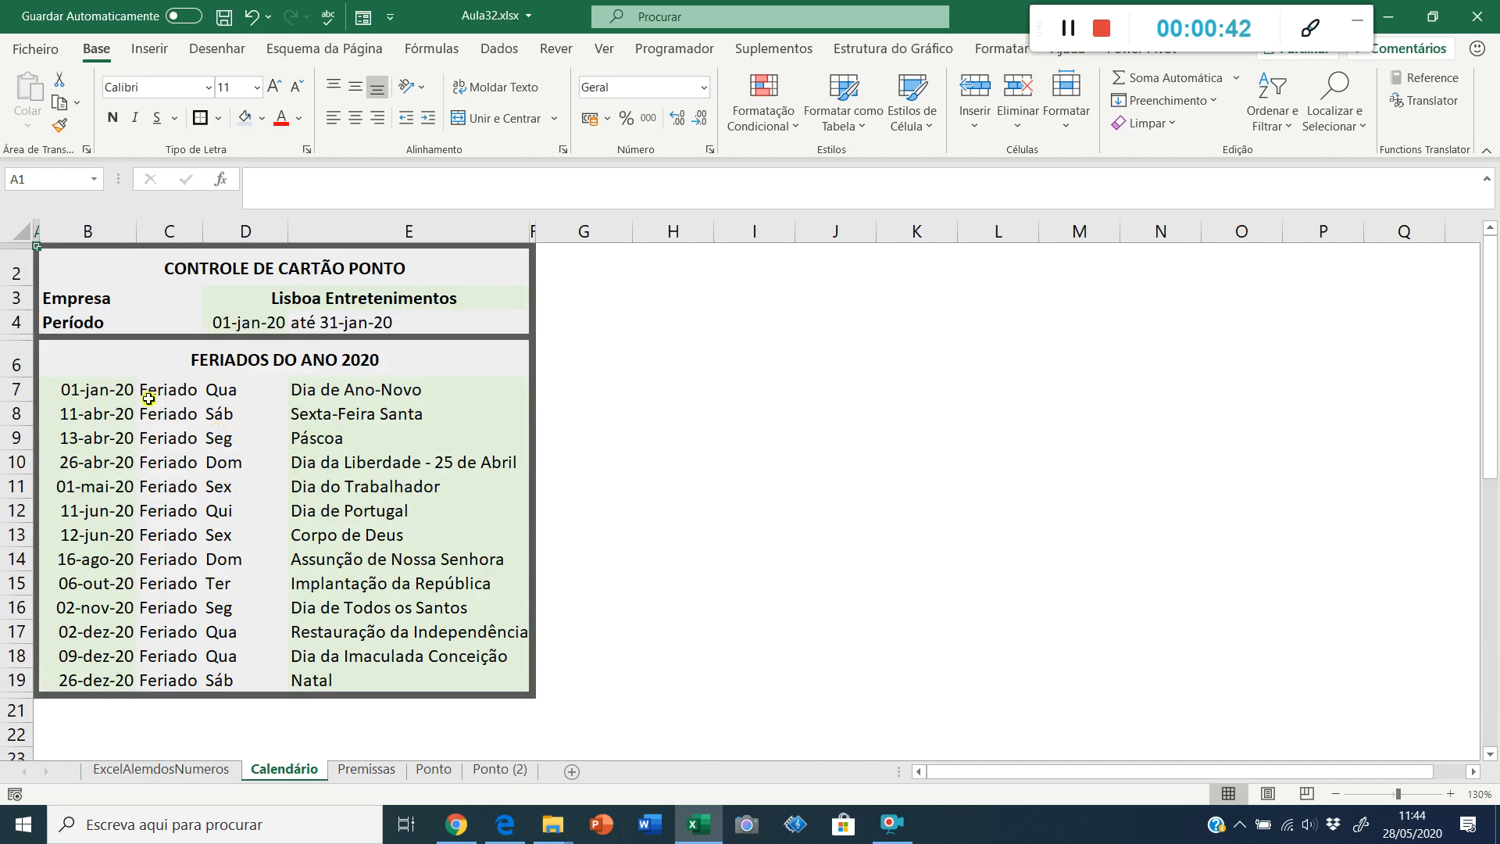
Step: Review the 2020 holiday dates and their Feriado labels in C7:C19 on the Calendário sheet
{"action": "left_click", "coordinate": [88, 393]}
{"action": "left_click_drag", "start_coordinate": [164, 404], "coordinate": [149, 680]}
{"action": "left_click_drag", "start_coordinate": [151, 389], "coordinate": [139, 678]}
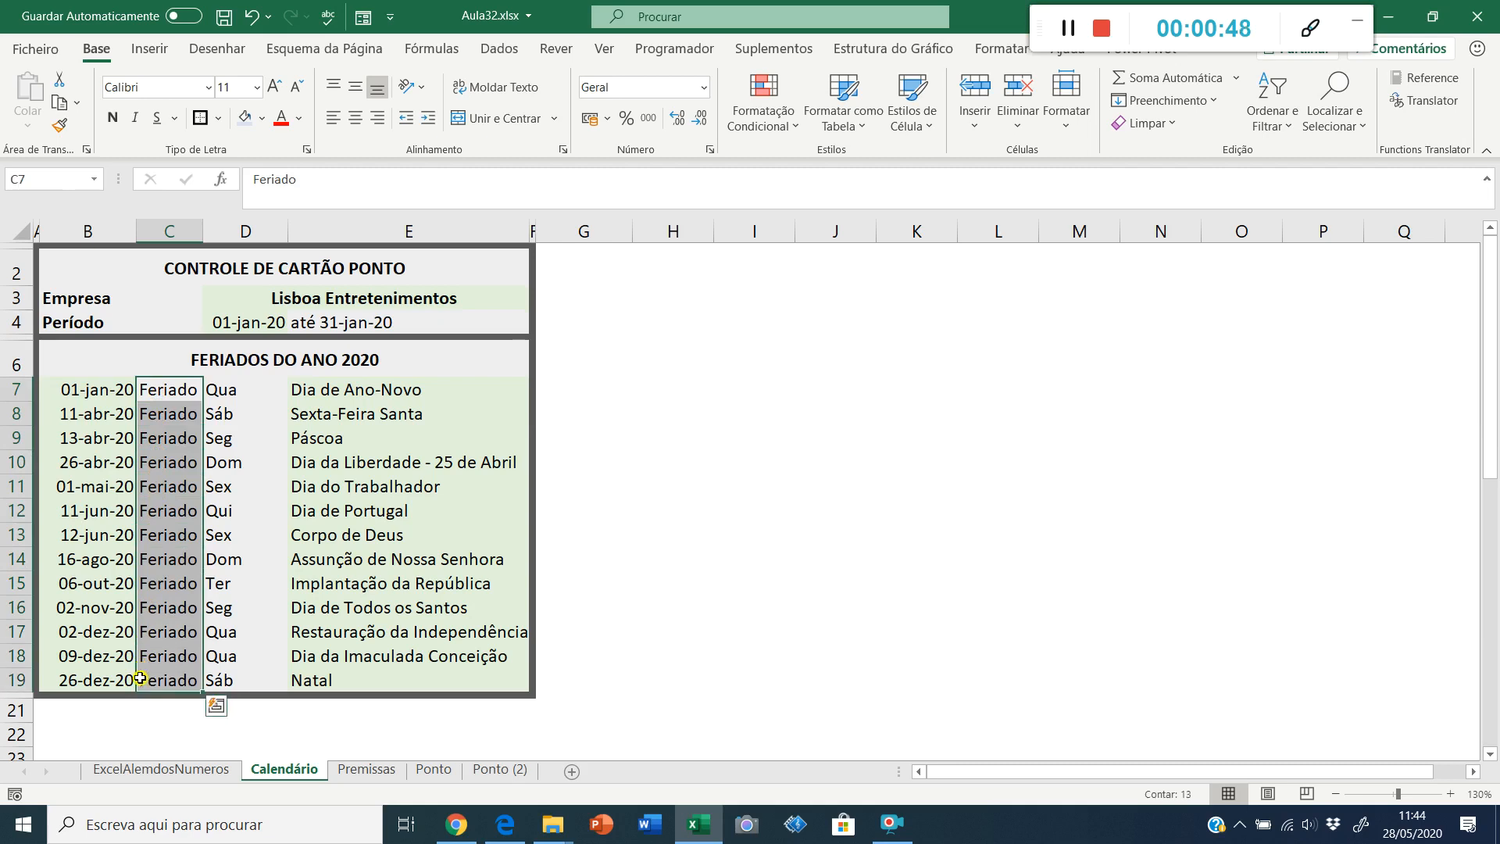
Step: Examine the weekday list, working hours, overtime percentages and night intervals on the Premissas sheet
{"action": "left_click", "coordinate": [364, 769]}
{"action": "left_click_drag", "start_coordinate": [81, 289], "coordinate": [125, 400]}
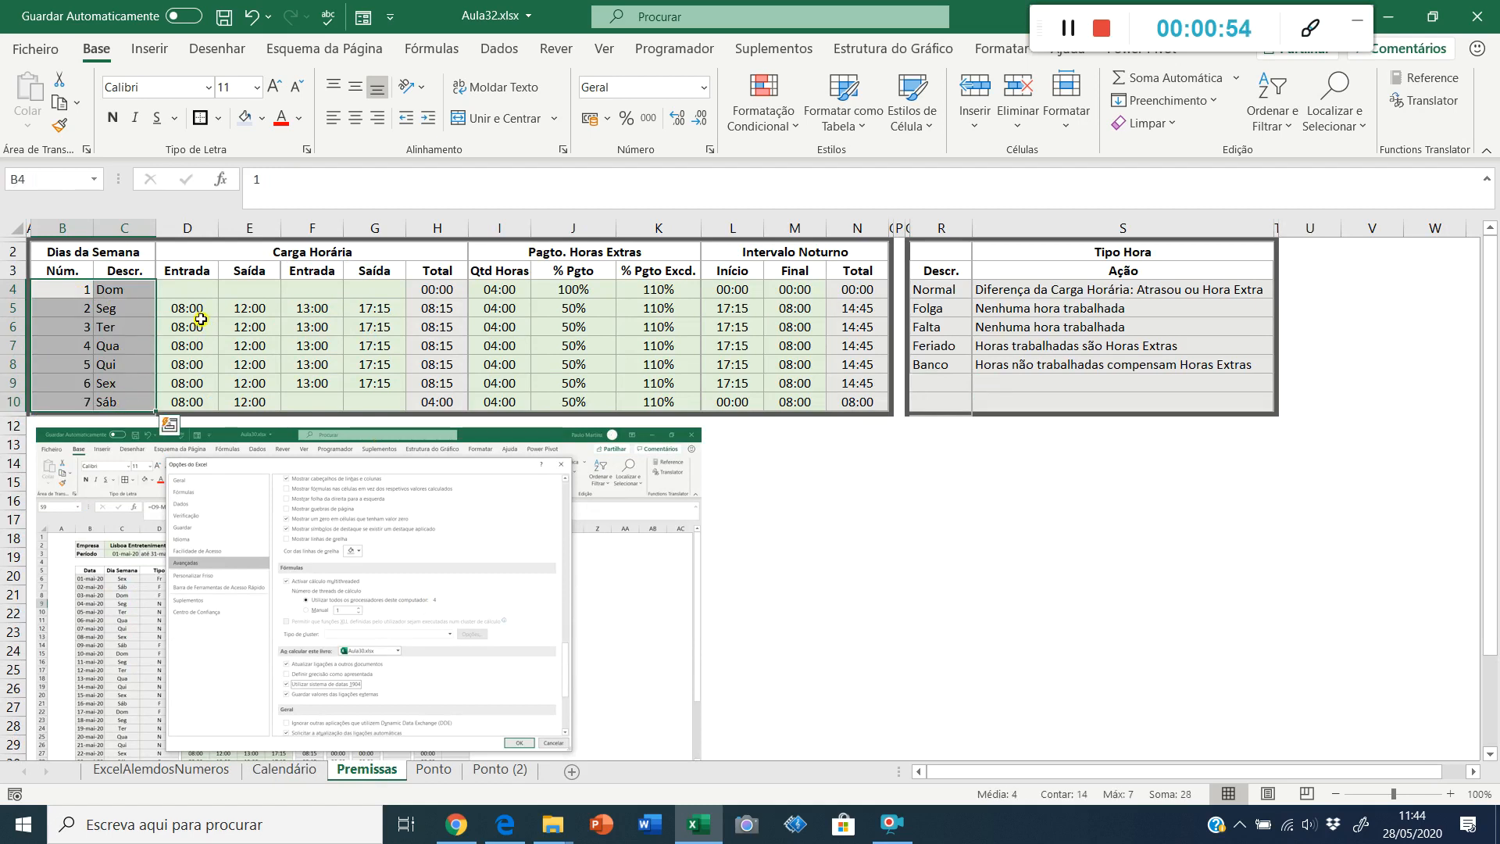
{"action": "left_click", "coordinate": [376, 320]}
{"action": "left_click", "coordinate": [524, 321]}
{"action": "left_click", "coordinate": [630, 311]}
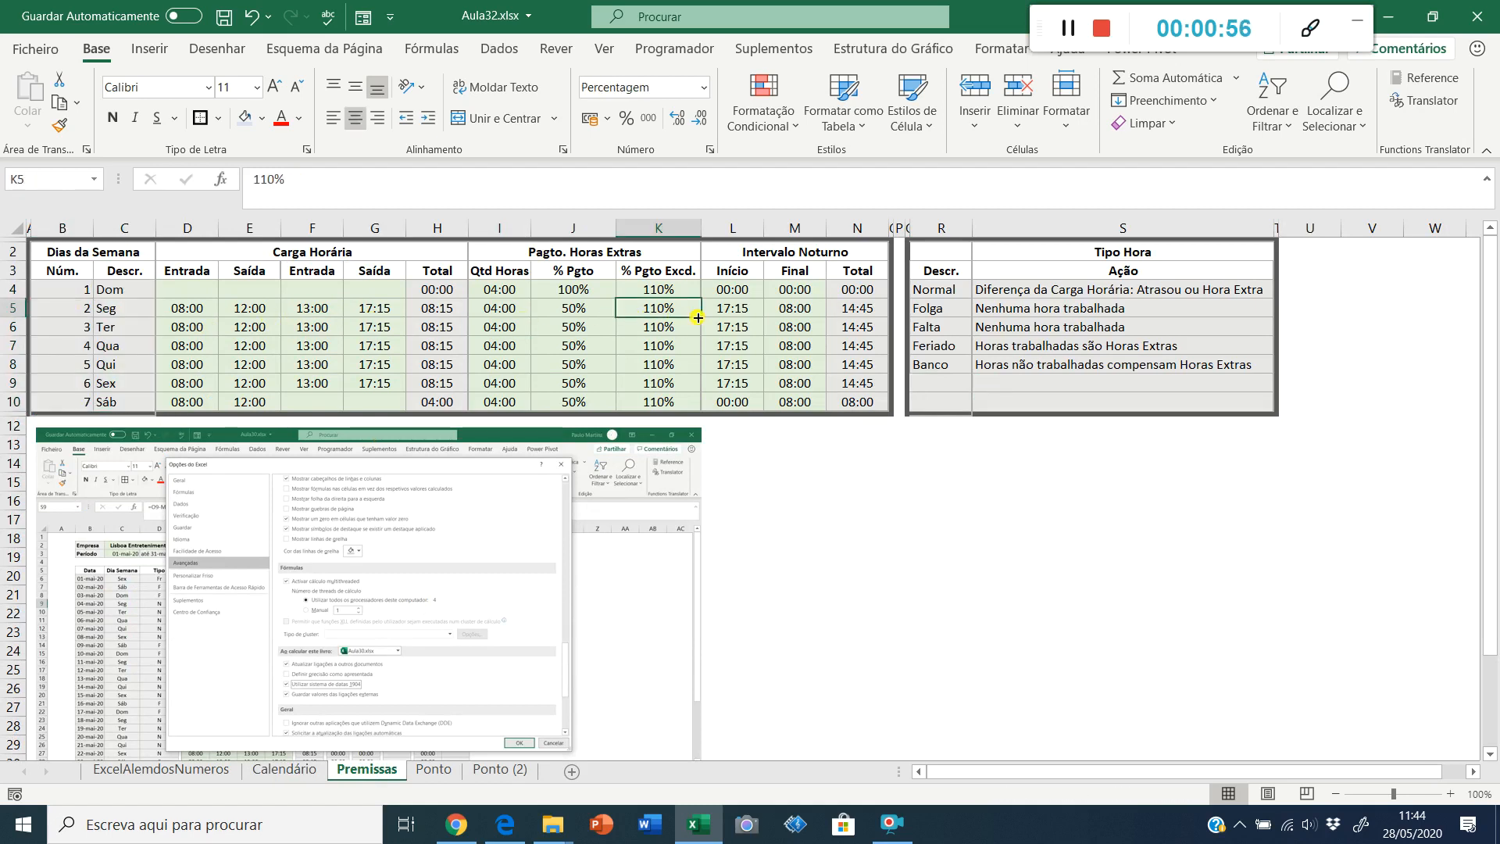
{"action": "left_click_drag", "start_coordinate": [731, 308], "coordinate": [791, 400]}
Step: Read through the Tipo Hora table's descriptions and actions on the Premissas sheet
{"action": "left_click_drag", "start_coordinate": [942, 287], "coordinate": [1060, 369]}
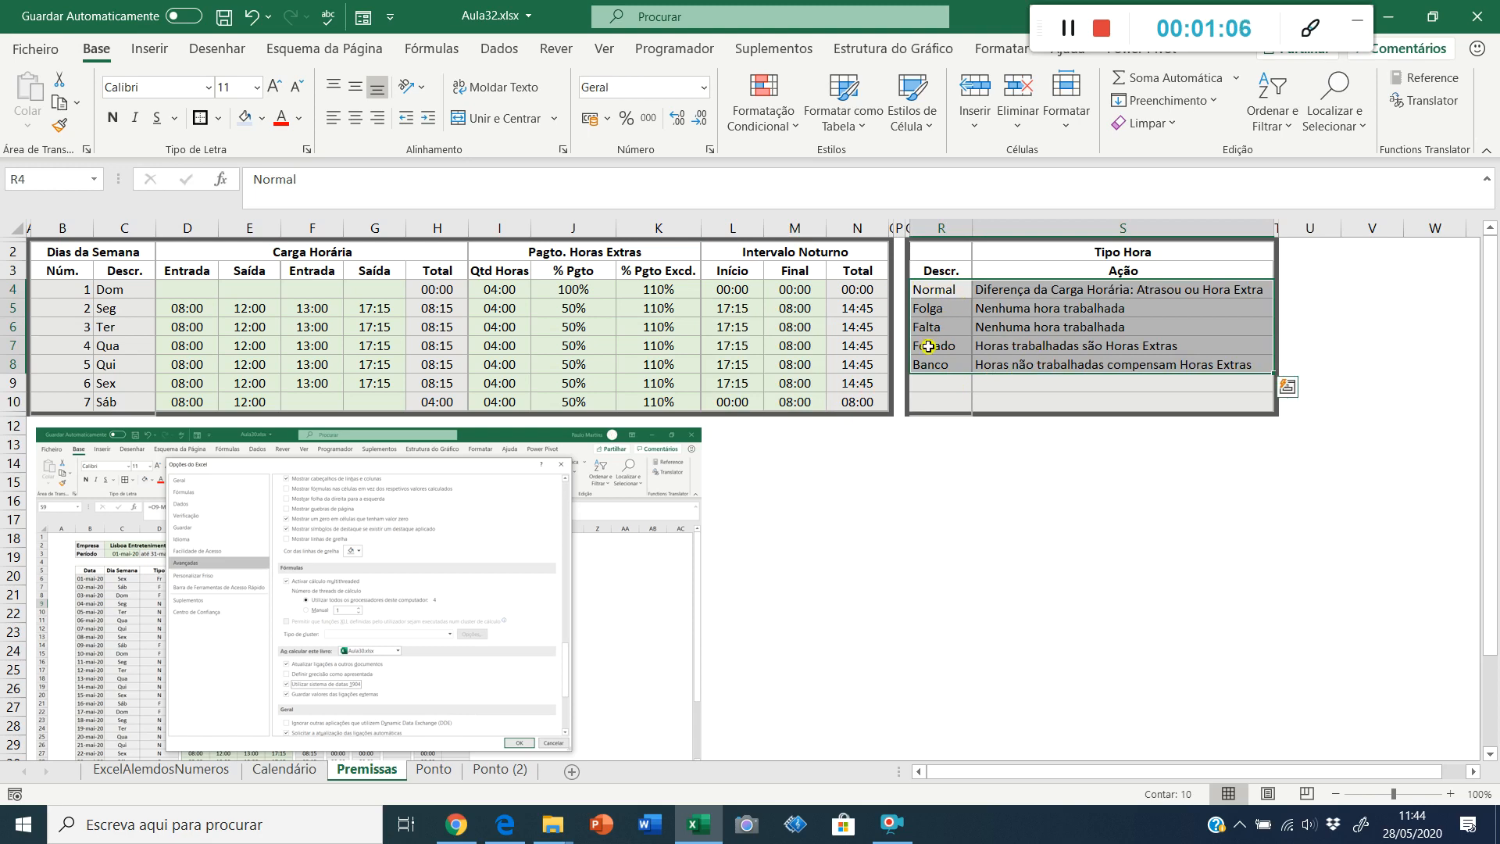
{"action": "left_click", "coordinate": [937, 294]}
{"action": "left_click", "coordinate": [939, 306]}
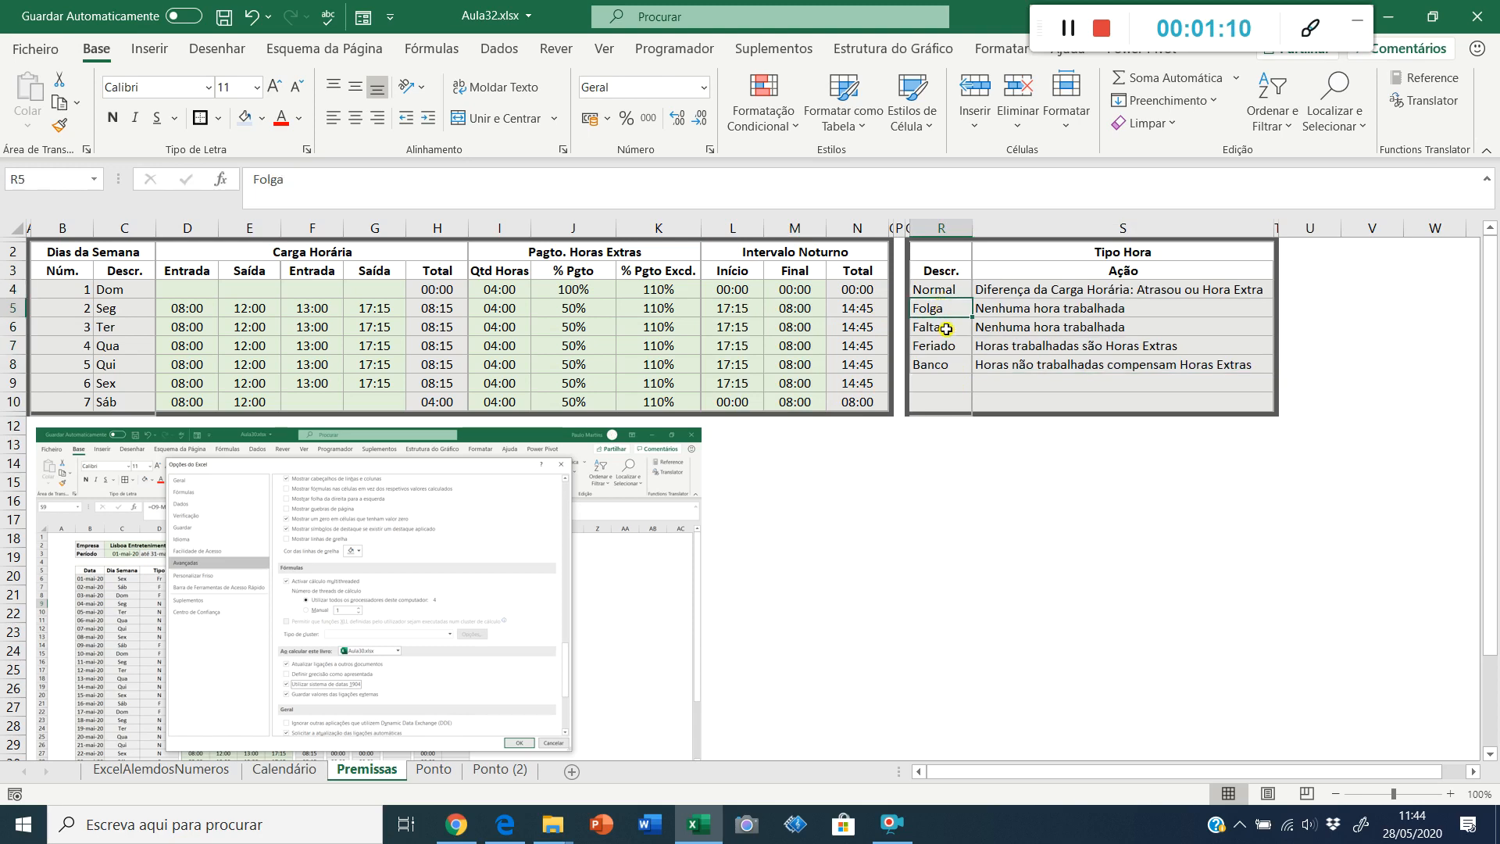
{"action": "left_click", "coordinate": [947, 342]}
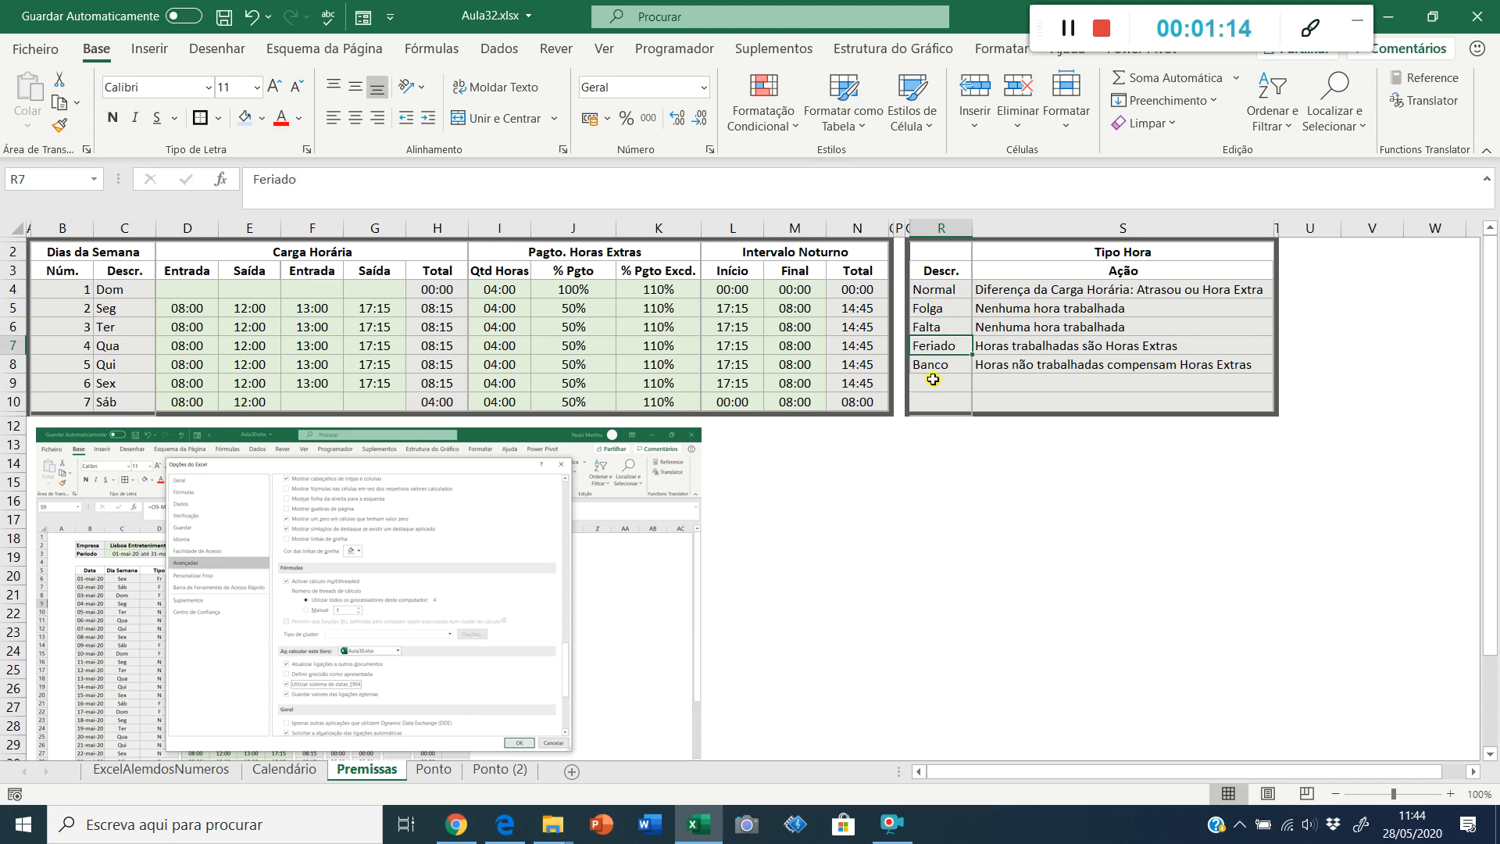
{"action": "left_click", "coordinate": [945, 329]}
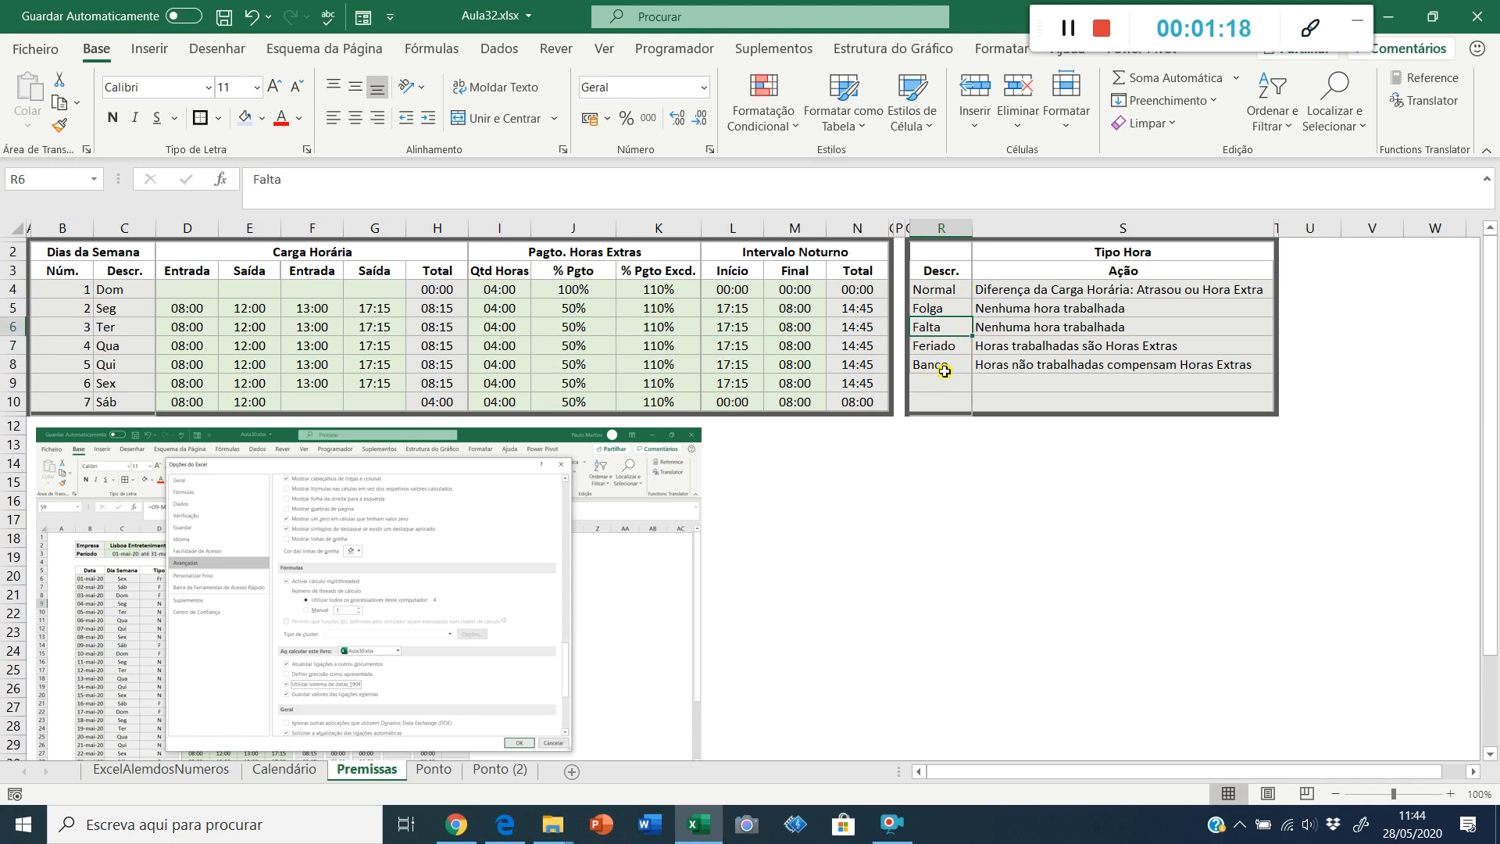
Step: Swap the Falta and Feriado descriptions in the Tipo Hora table, putting Feriado in R6 and Falta in R7
{"action": "left_click", "coordinate": [927, 341]}
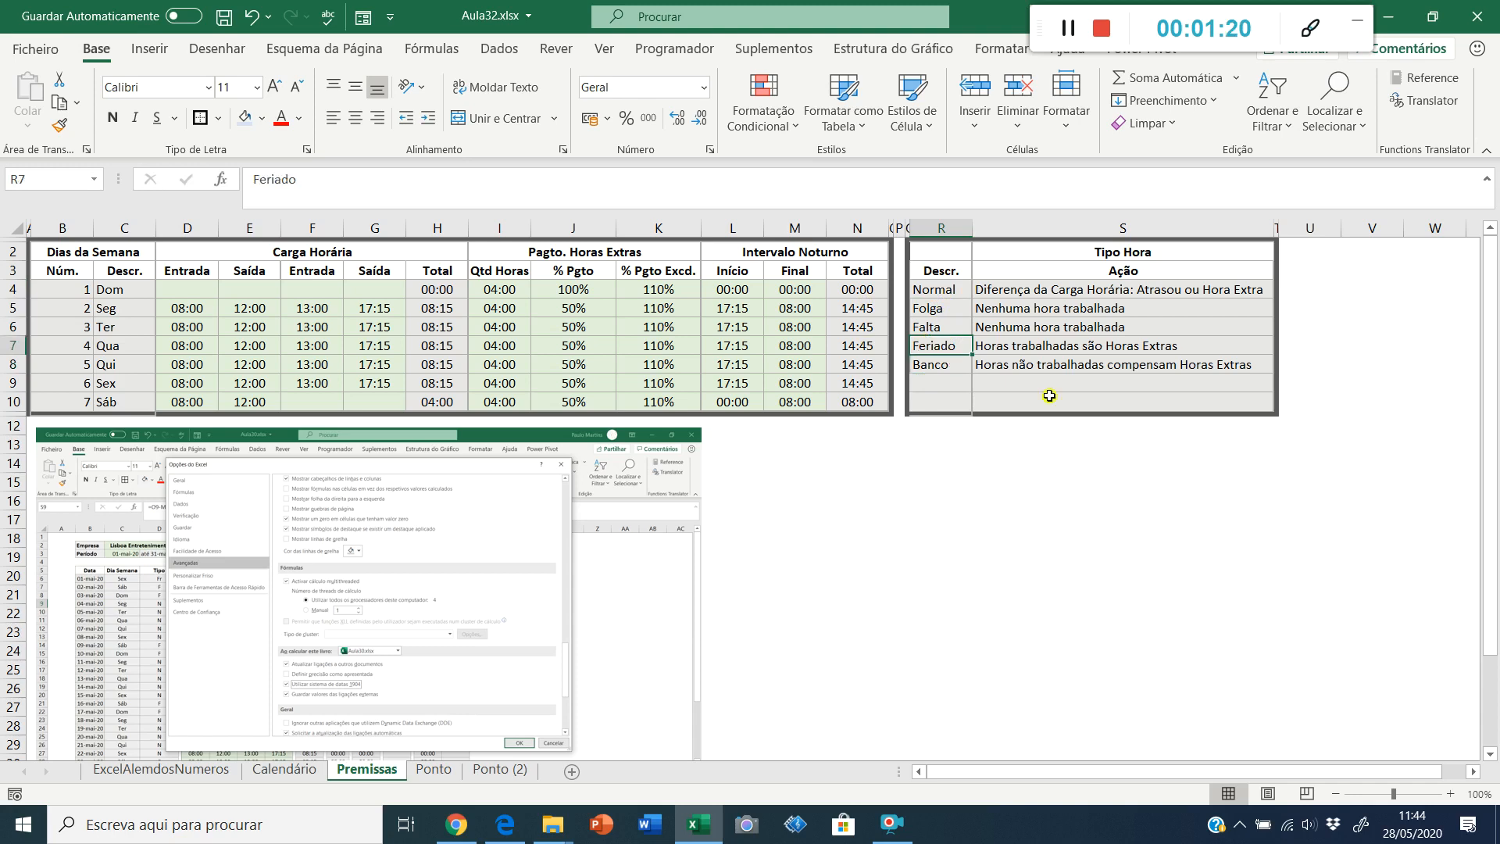
{"action": "key", "text": "F2"}
{"action": "key", "text": "Home"}
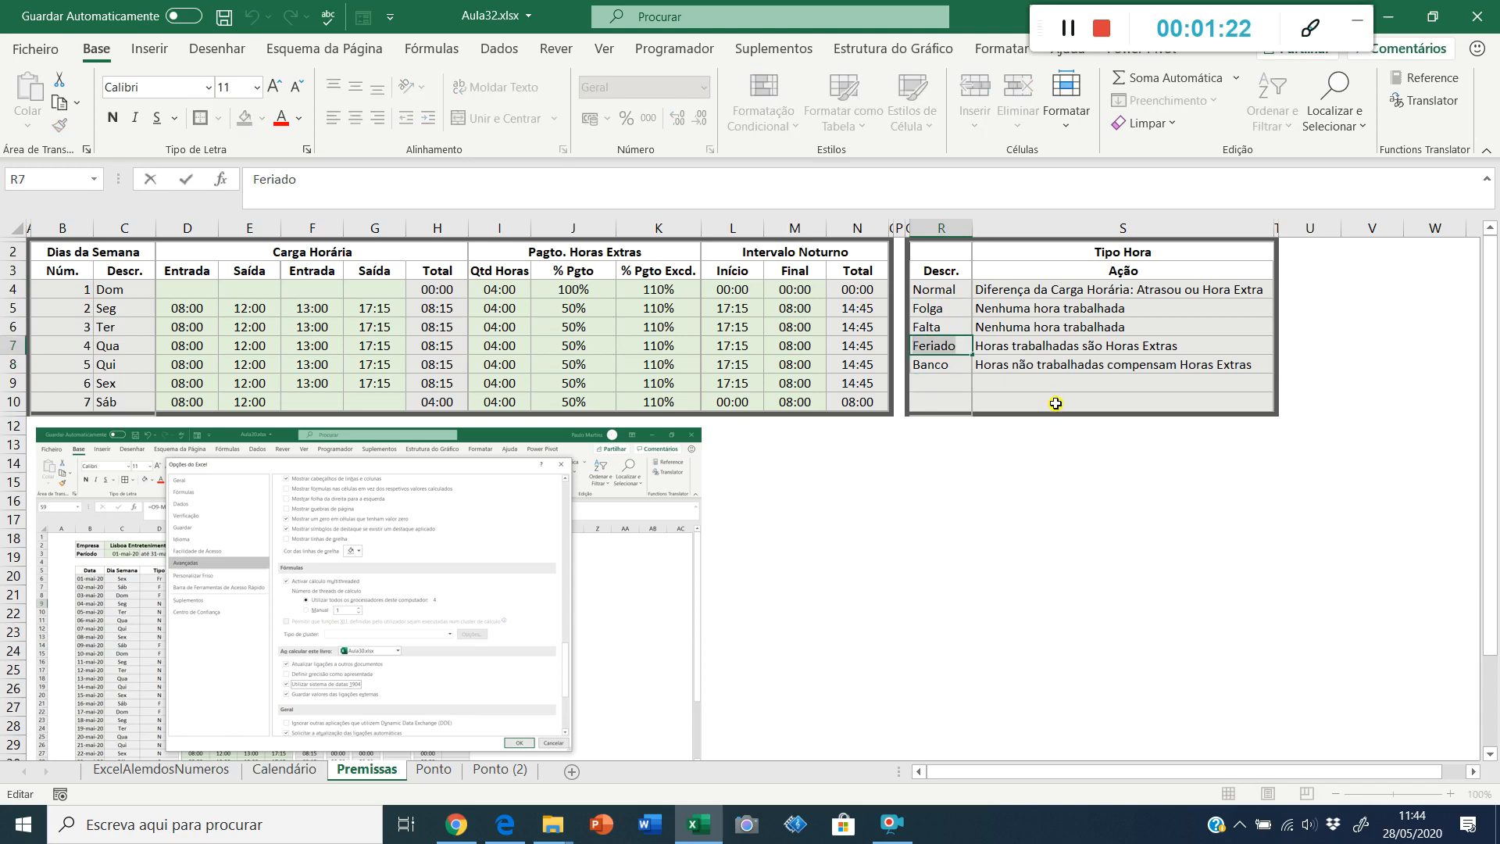
{"action": "key", "text": "ctrl+x"}
{"action": "key", "text": "Return"}
{"action": "key", "text": "Up"}
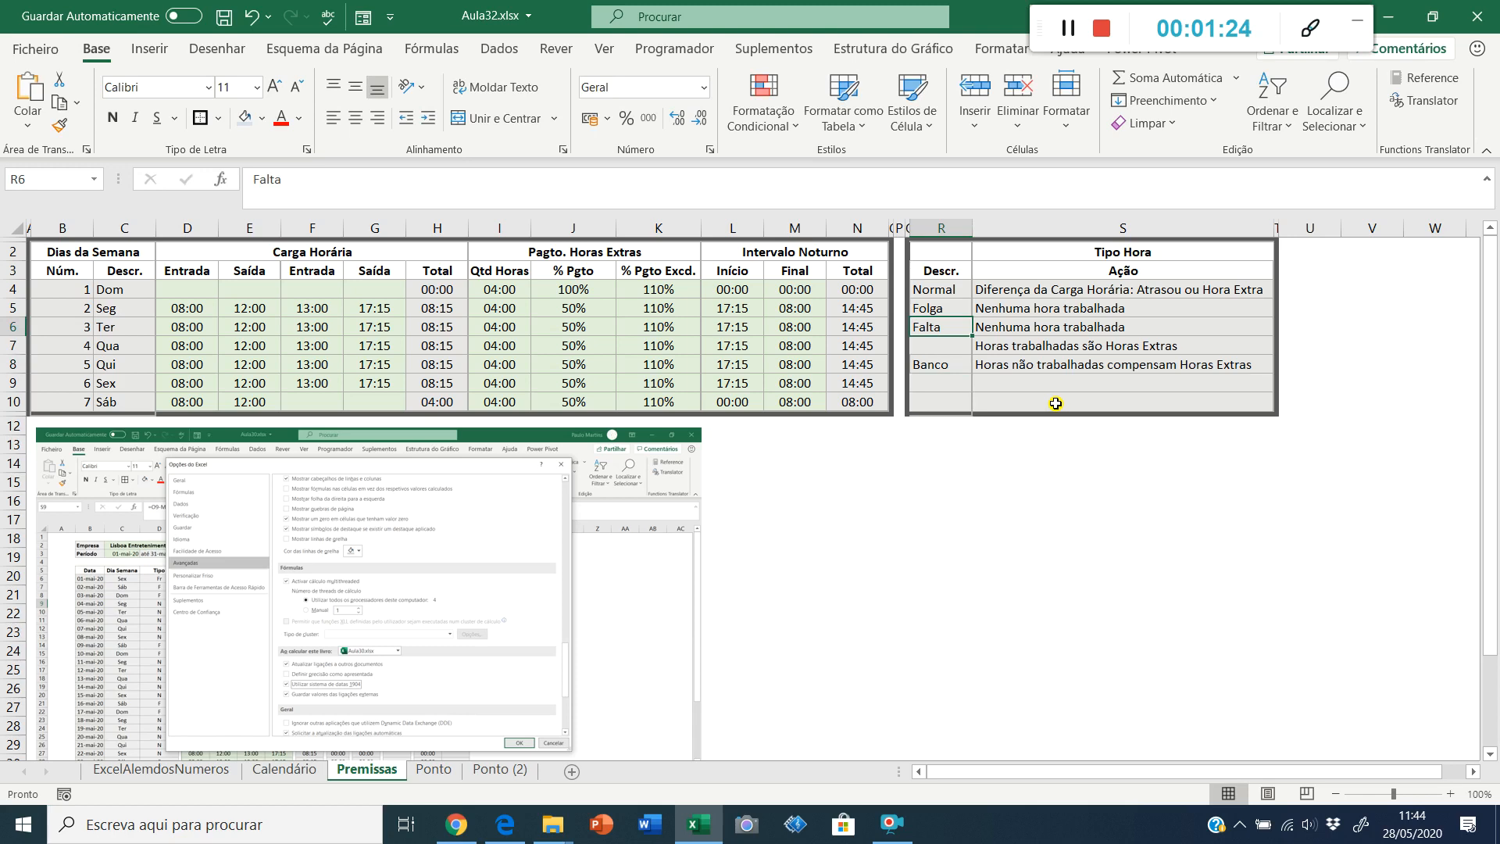
{"action": "key", "text": "F2"}
{"action": "key", "text": "ctrl+v"}
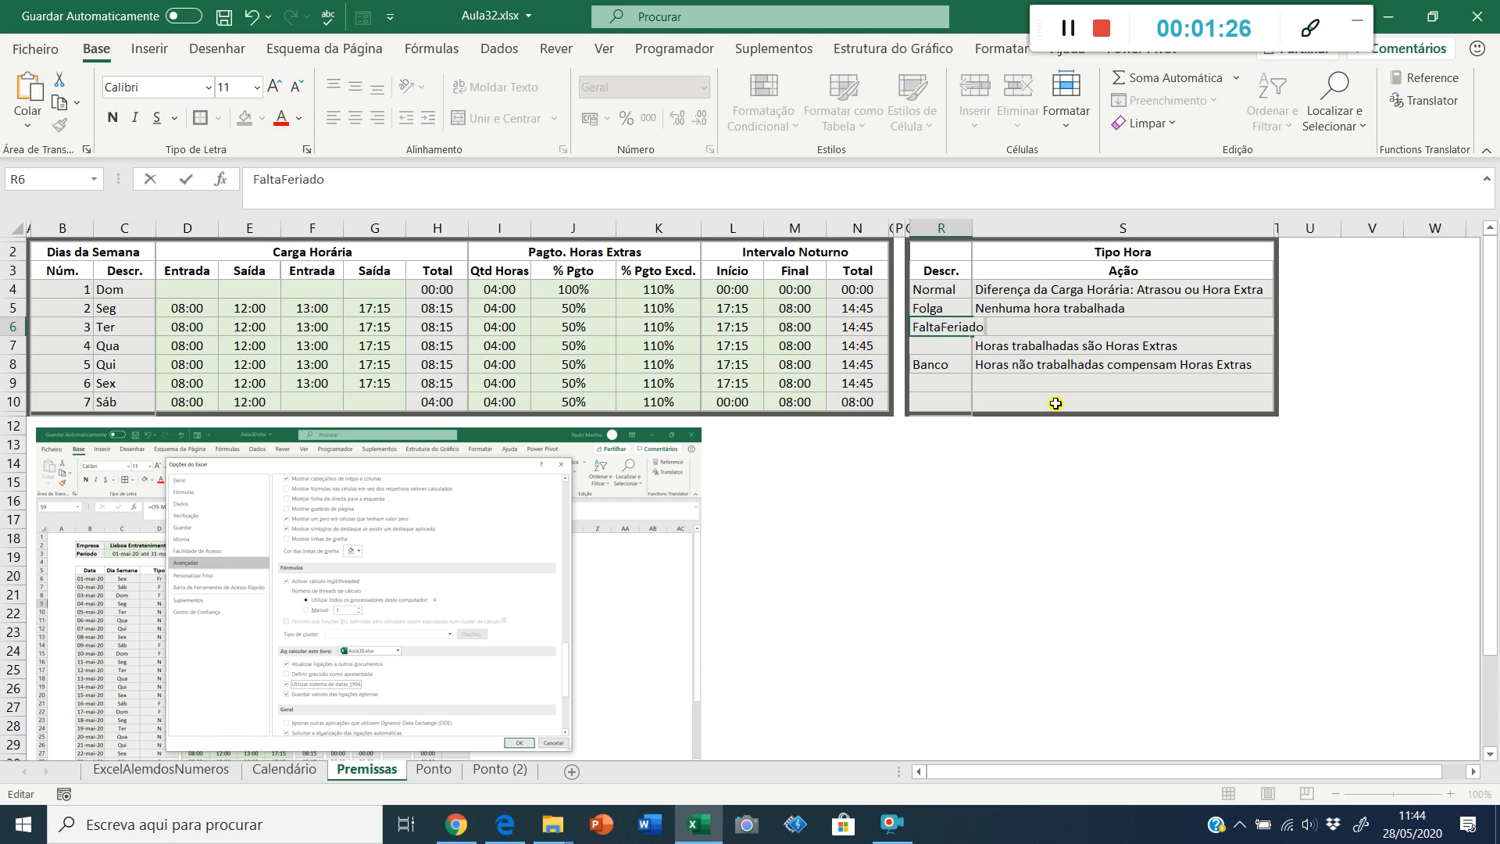
{"action": "key", "text": "shift+Right"}
{"action": "key", "text": "shift+Right"}
{"action": "key", "text": "shift+Right"}
{"action": "key", "text": "shift+Right"}
{"action": "key", "text": "Delete"}
{"action": "key", "text": "Return"}
{"action": "type", "text": "Falta"}
{"action": "key", "text": "Return"}
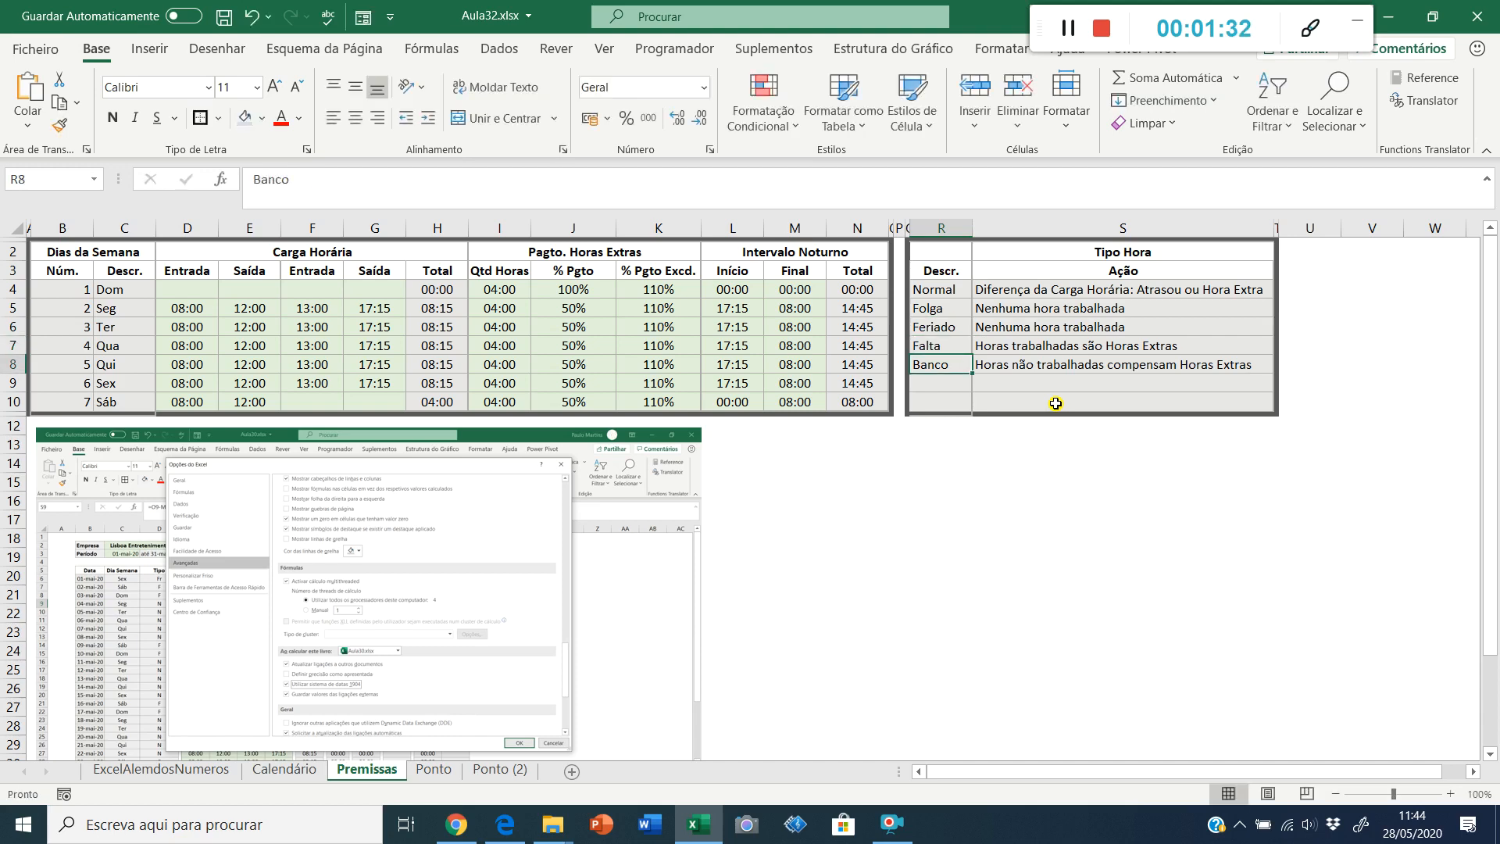
Step: Move the action "Nenhuma hora trabalhada" from S6 to S7, replacing the text on the Falta row
{"action": "key", "text": "Up"}
{"action": "key", "text": "Up"}
{"action": "key", "text": "Right"}
{"action": "key", "text": "F2"}
{"action": "key", "text": "Home"}
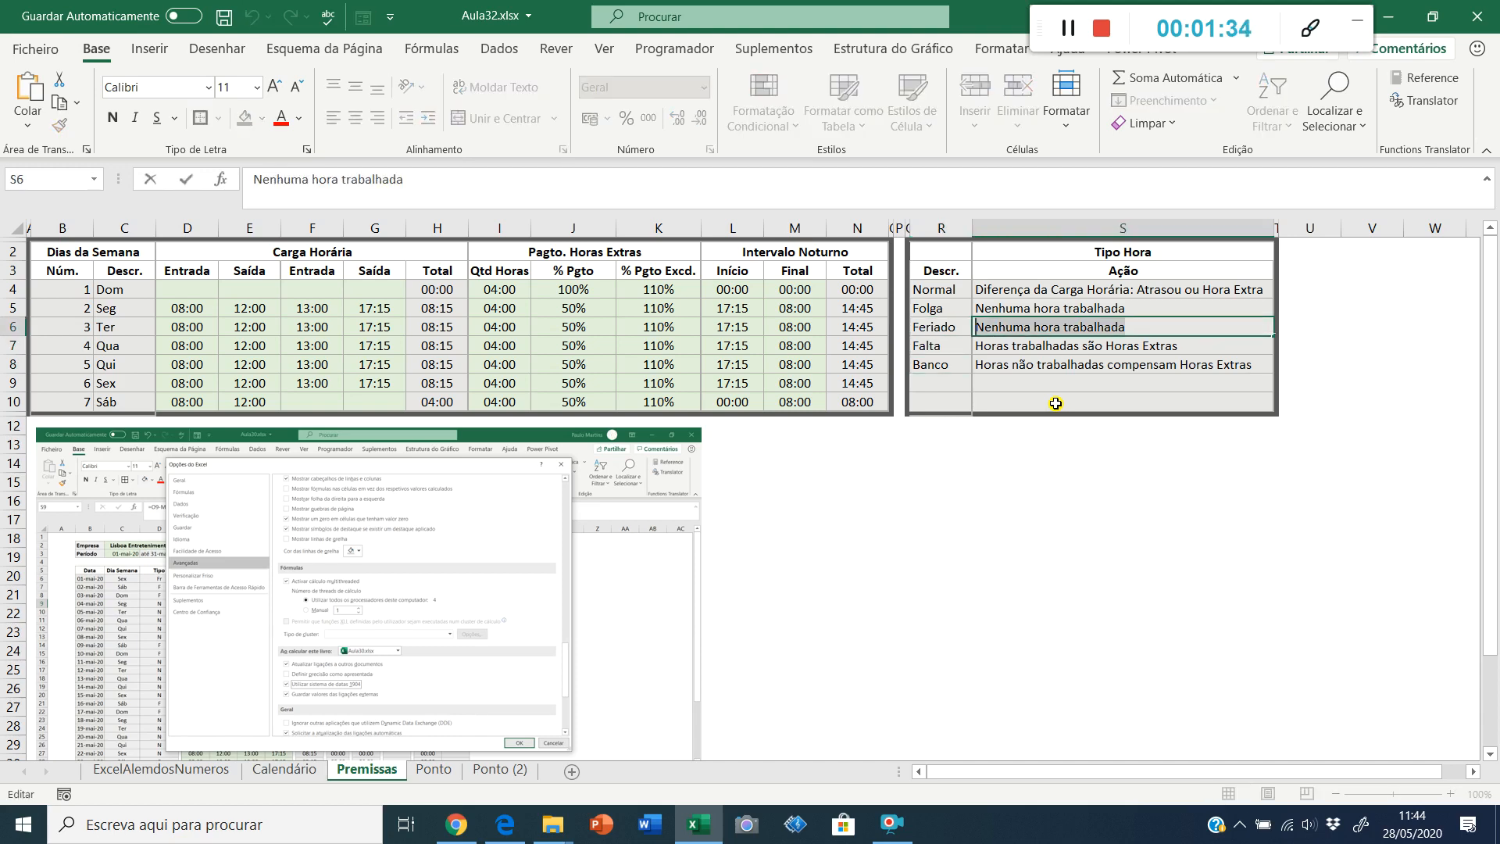
{"action": "key", "text": "Delete"}
{"action": "key", "text": "Return"}
{"action": "key", "text": "F2"}
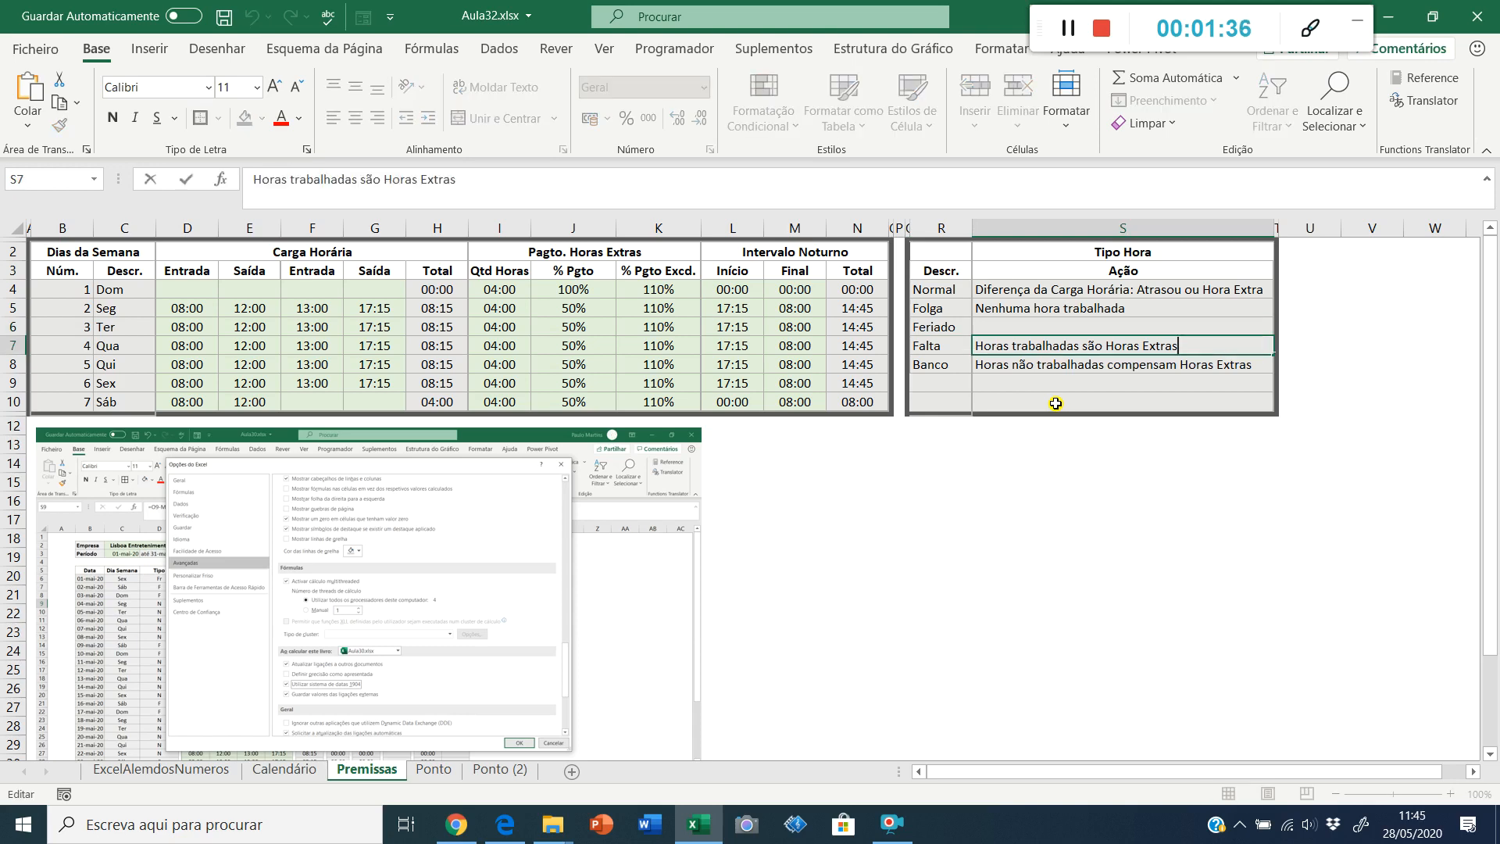
{"action": "key", "text": "Home"}
{"action": "key", "text": "ctrl+v"}
{"action": "key", "text": "shift+End"}
{"action": "key", "text": "Delete"}
{"action": "key", "text": "Return"}
Step: Paste "Horas trabalhadas são Horas Extras" into S6 as the action for Feriado
{"action": "key", "text": "Up"}
{"action": "key", "text": "Up"}
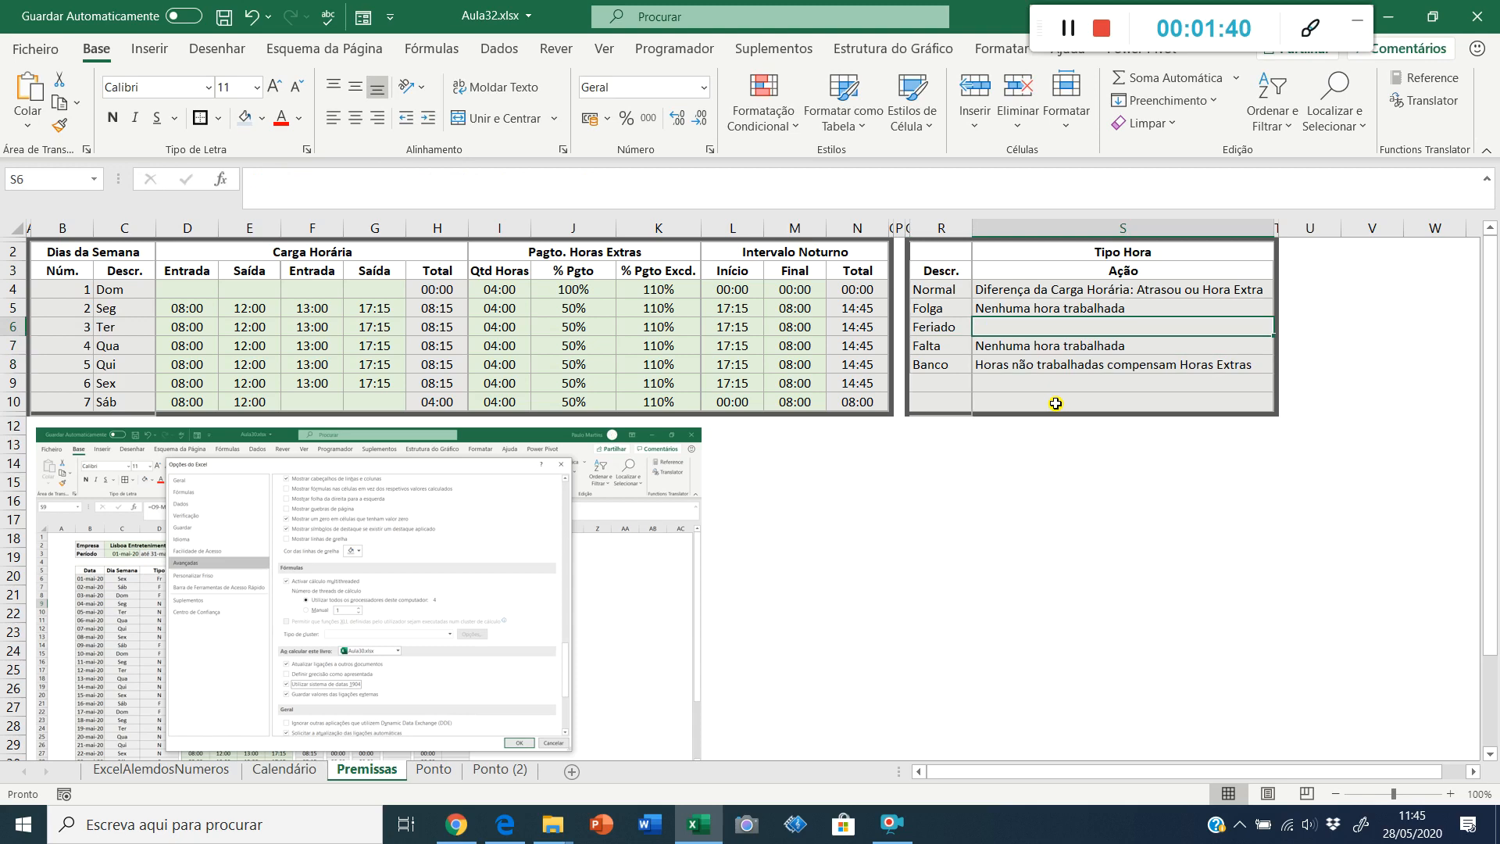
{"action": "key", "text": "ctrl+v"}
{"action": "key", "text": "Return"}
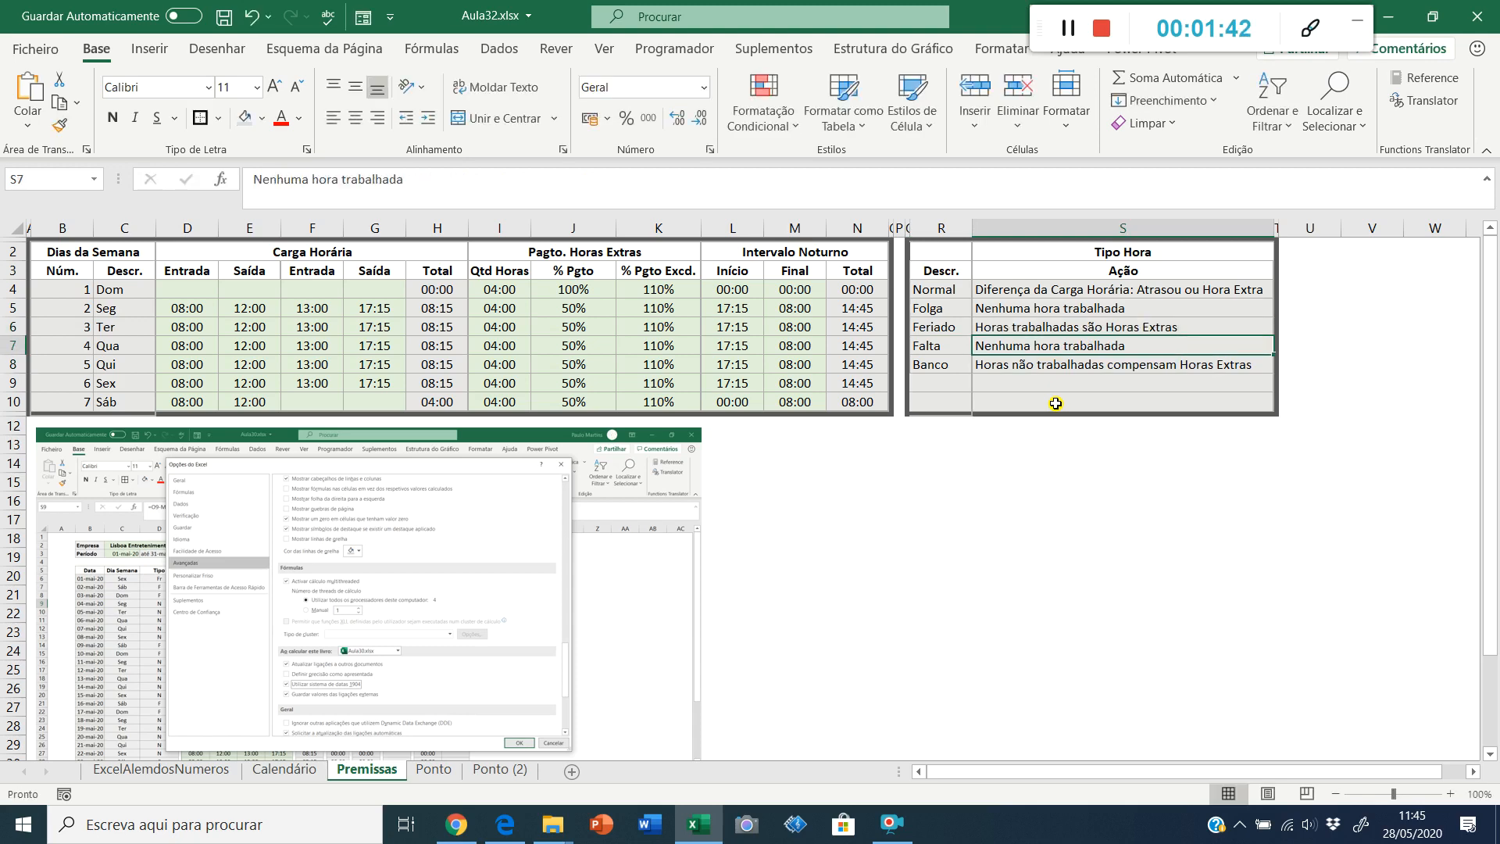
Step: Examine the Tipo Hora descriptions as two groups: Normal, Folga and Feriado, and then Falta and Banco
{"action": "key", "text": "Up"}
{"action": "key", "text": "Up"}
{"action": "key", "text": "Up"}
{"action": "key", "text": "Up"}
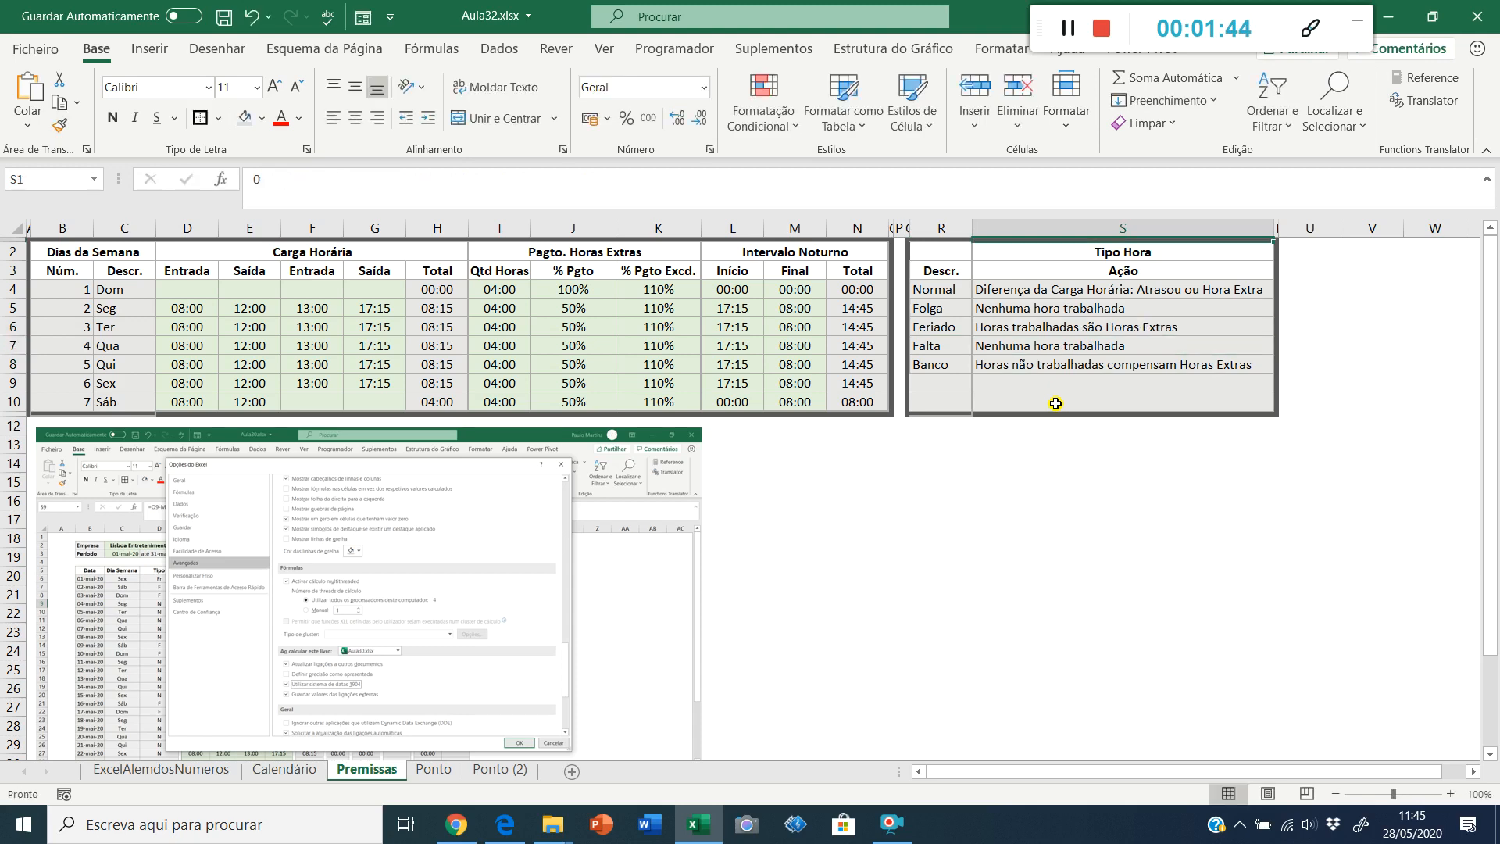
{"action": "key", "text": "Down"}
{"action": "key", "text": "Left"}
{"action": "key", "text": "Up"}
{"action": "key", "text": "Down"}
{"action": "key", "text": "ctrl+shift+Down"}
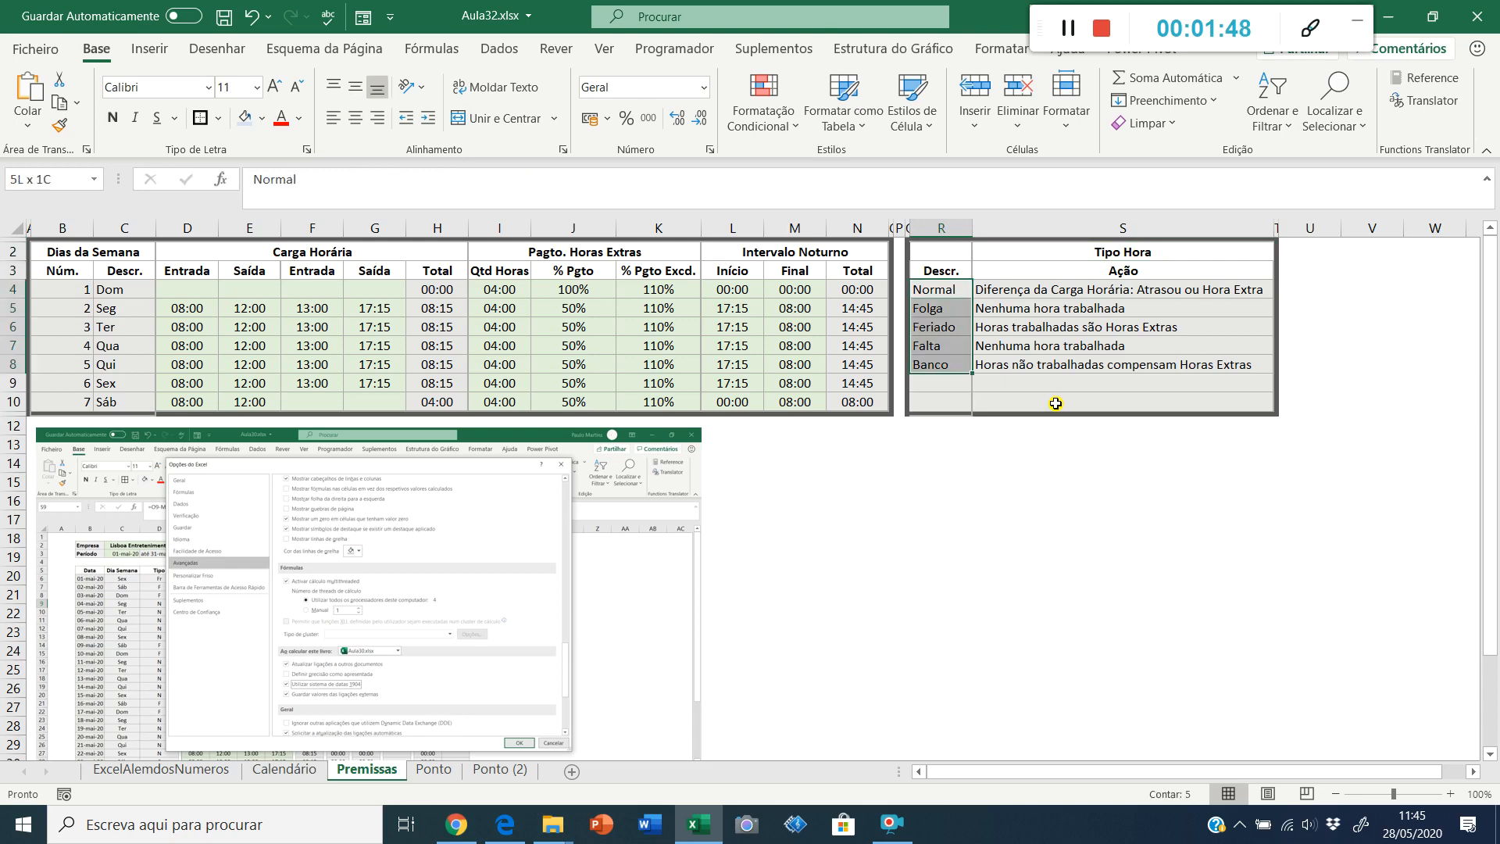
{"action": "key", "text": "shift+Up"}
{"action": "key", "text": "shift+Up"}
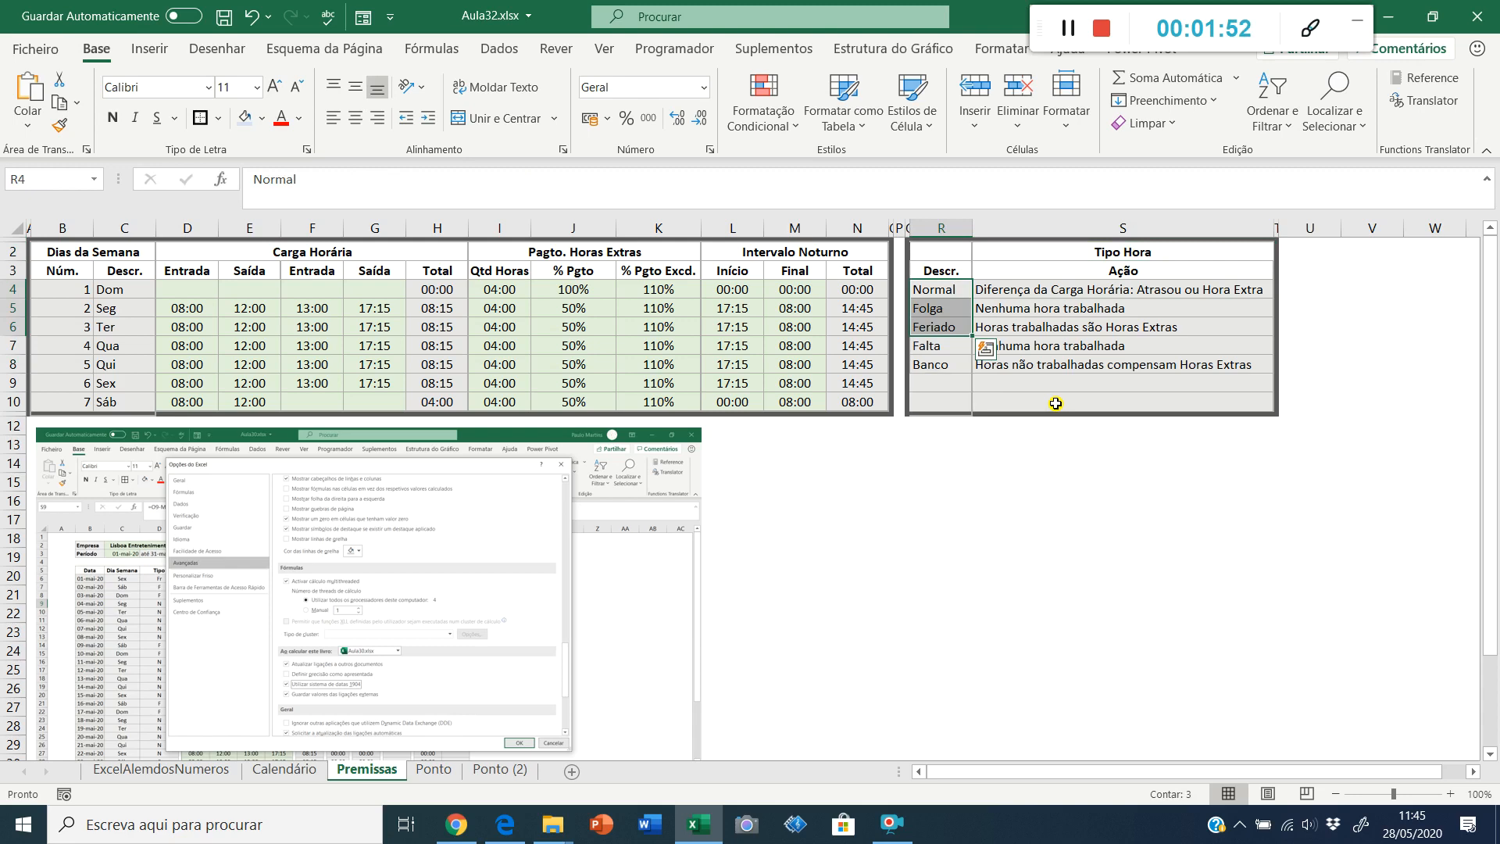
{"action": "key", "text": "Down"}
{"action": "key", "text": "Down"}
{"action": "key", "text": "Down"}
{"action": "key", "text": "shift+Down"}
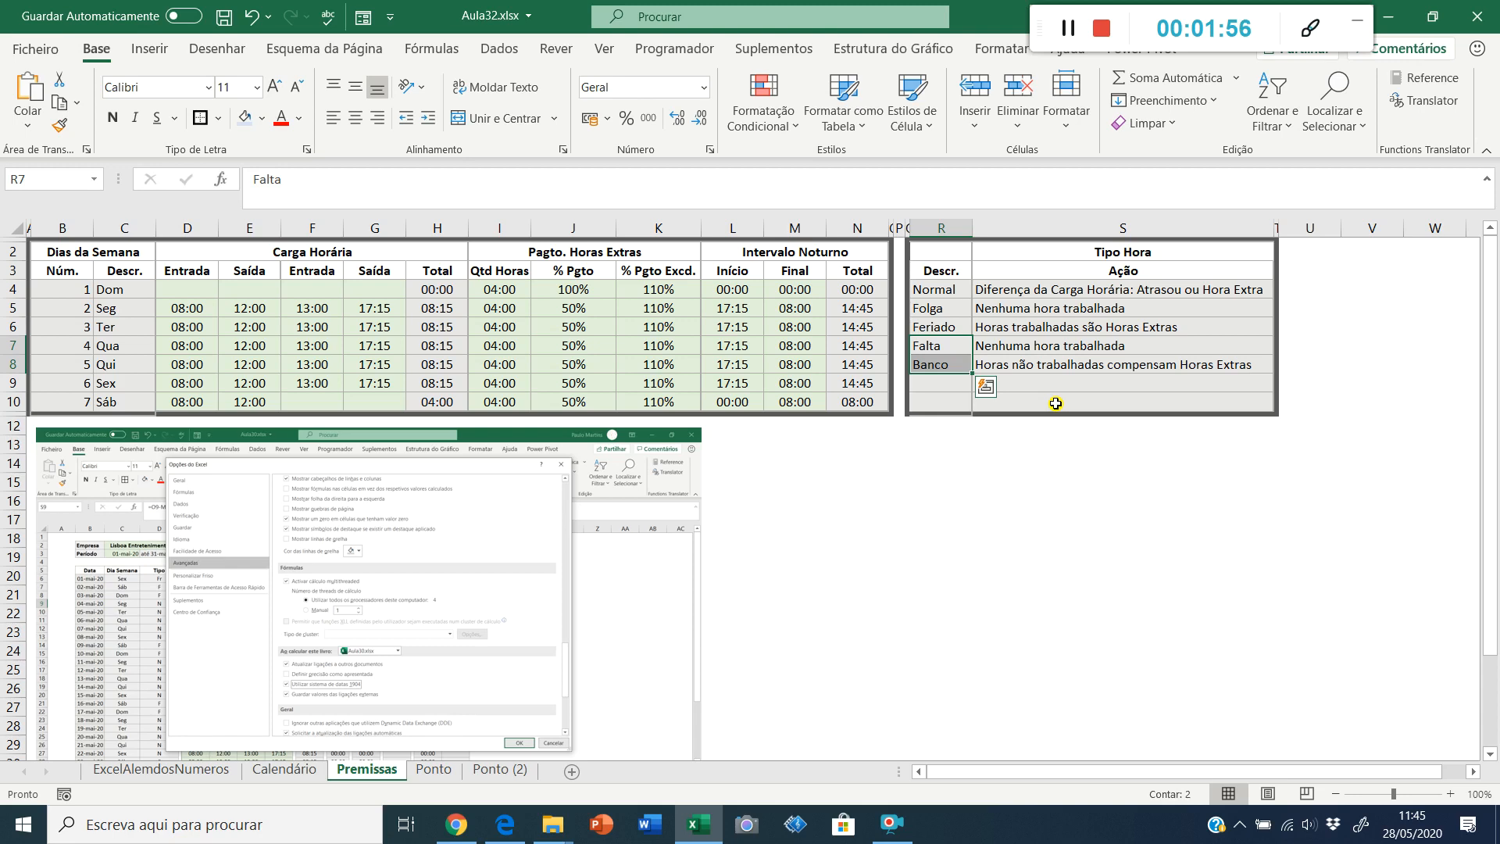
{"action": "key", "text": "shift+Up"}
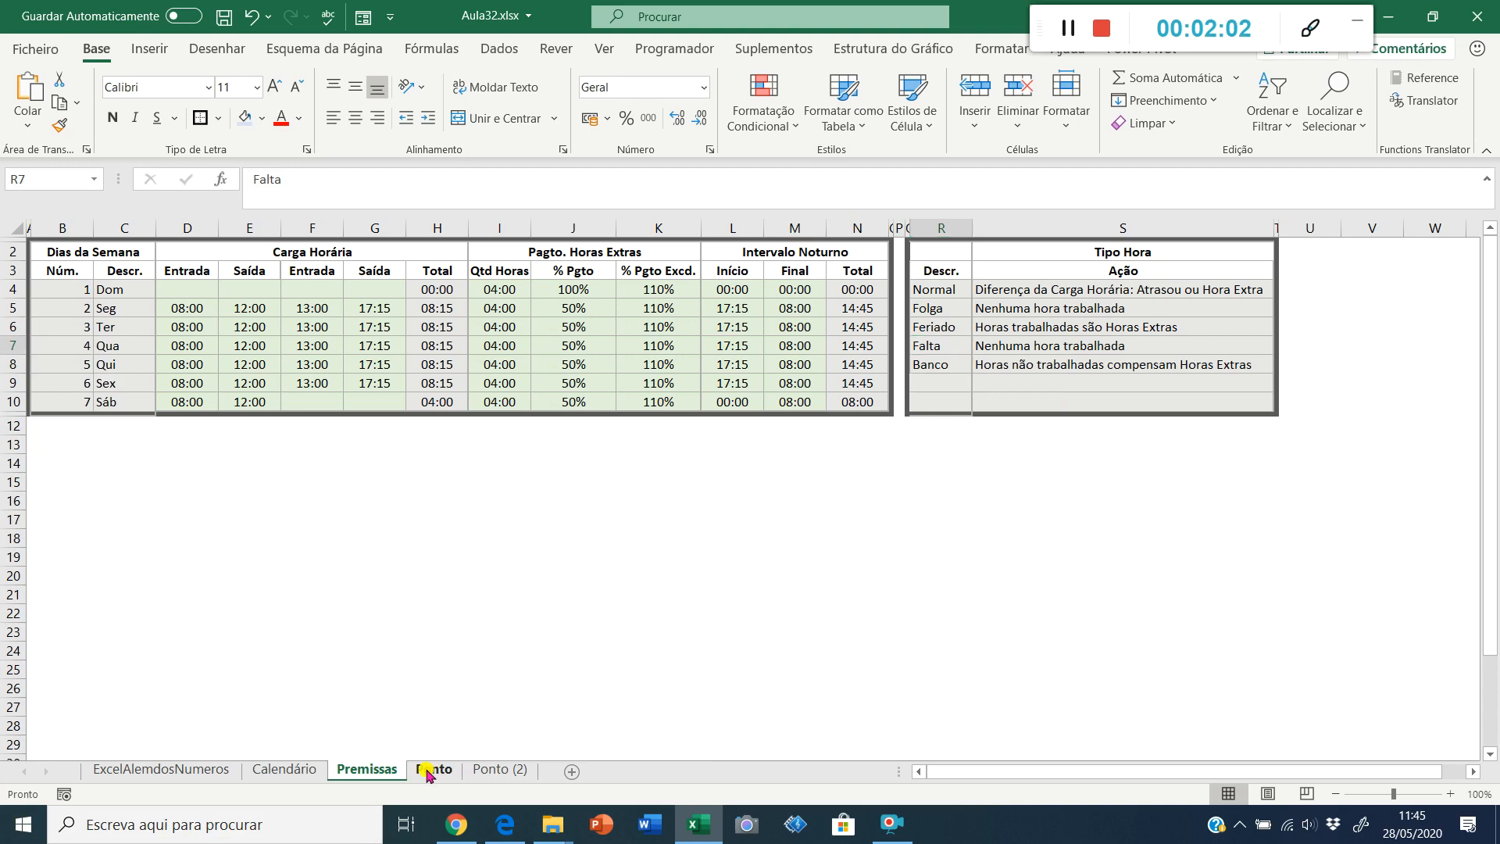
Step: Clear the Tipo column from D7 downward on the Ponto sheet
{"action": "left_click", "coordinate": [428, 772]}
{"action": "key", "text": "ctrl+shift+Down"}
{"action": "key", "text": "Delete"}
{"action": "key", "text": "ctrl+shift+Up"}
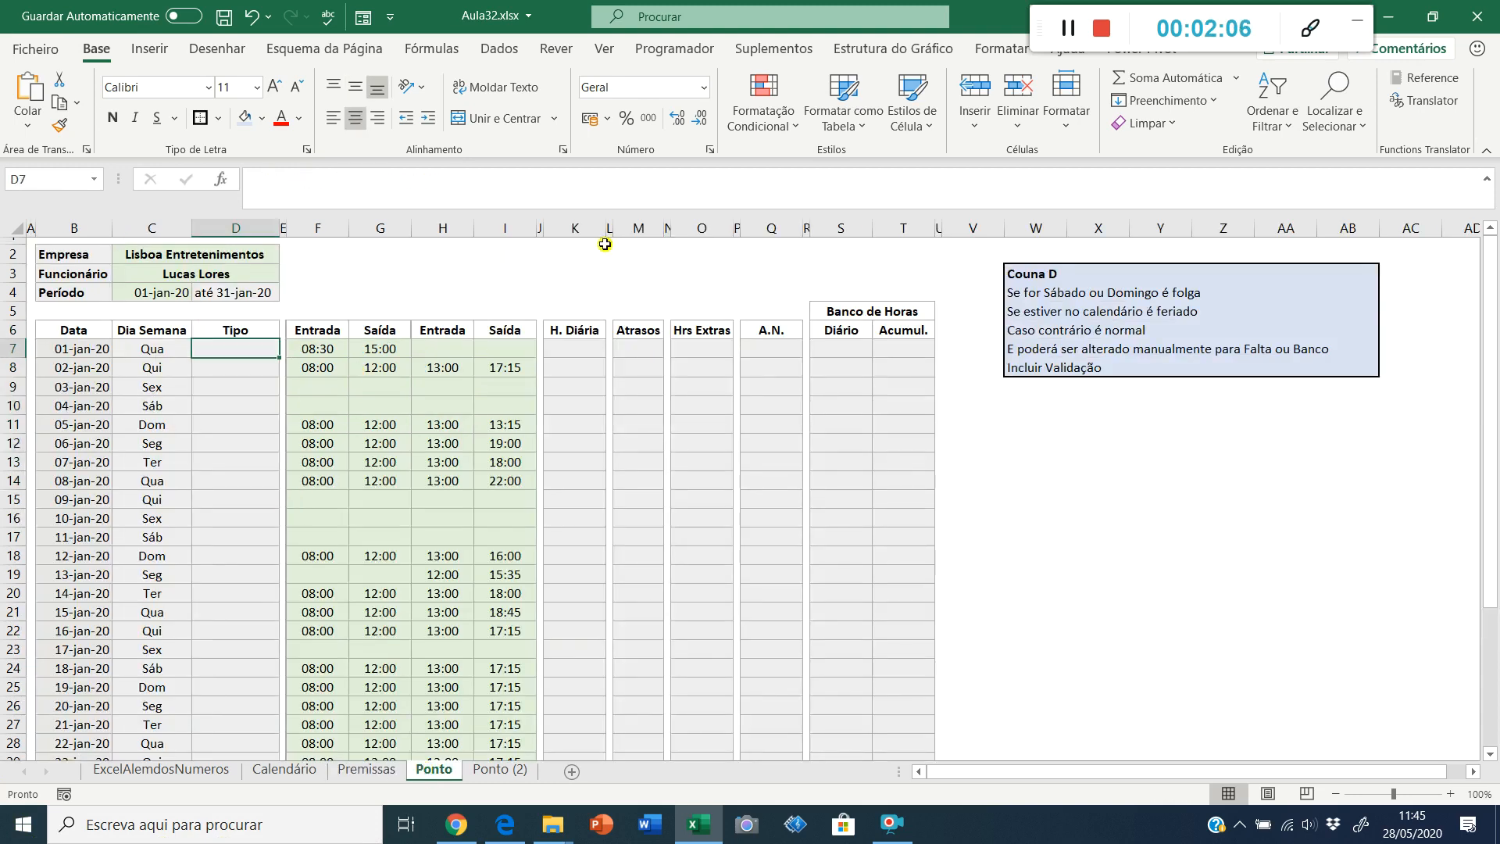
Step: Read the notes in W4:W6 giving the rules for folga, feriado and normal days in column D
{"action": "left_click", "coordinate": [1009, 296]}
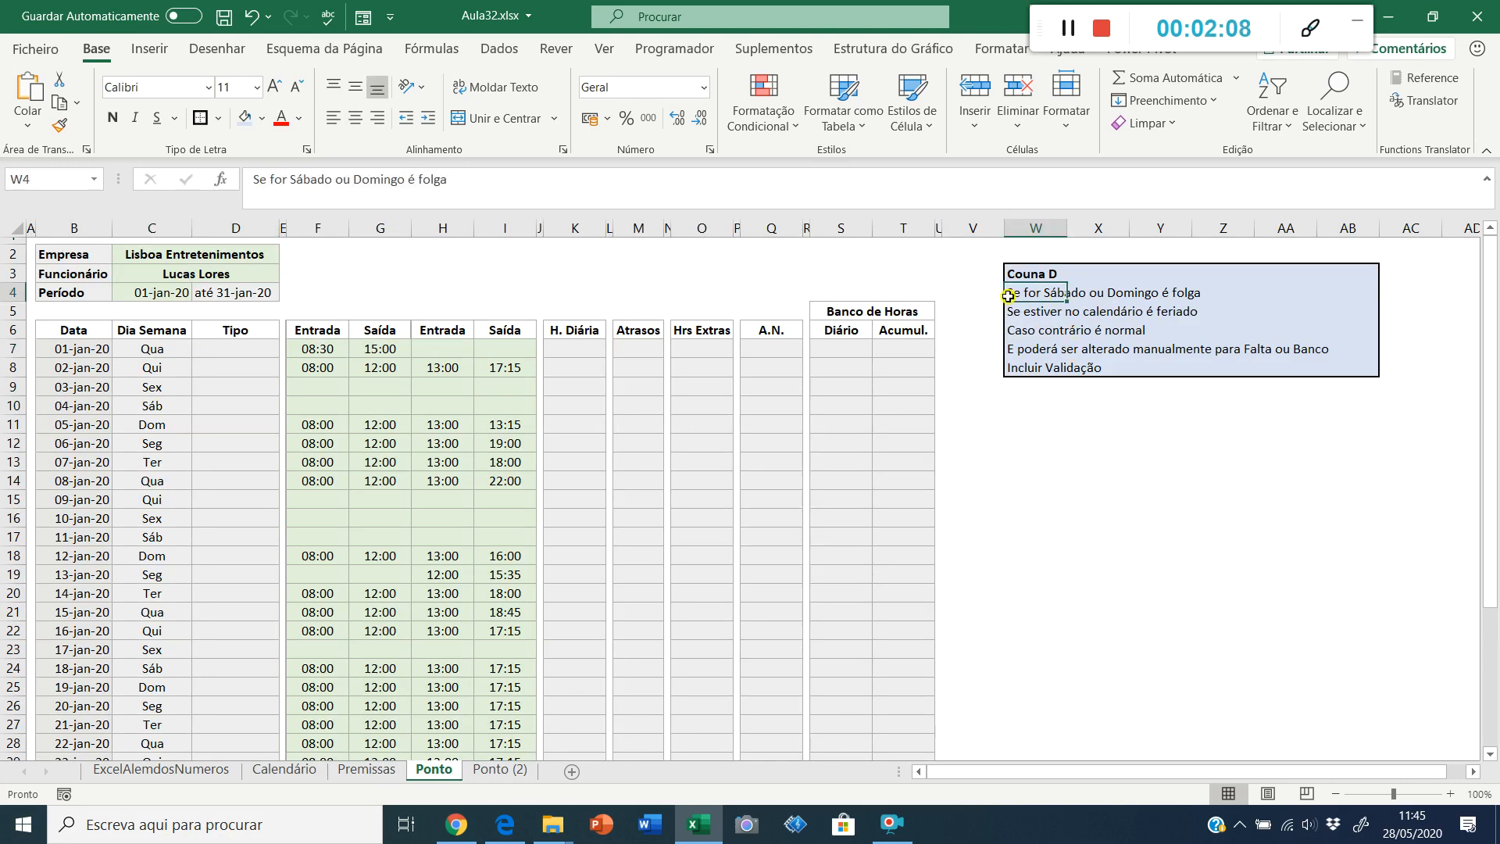
{"action": "left_click", "coordinate": [1028, 316]}
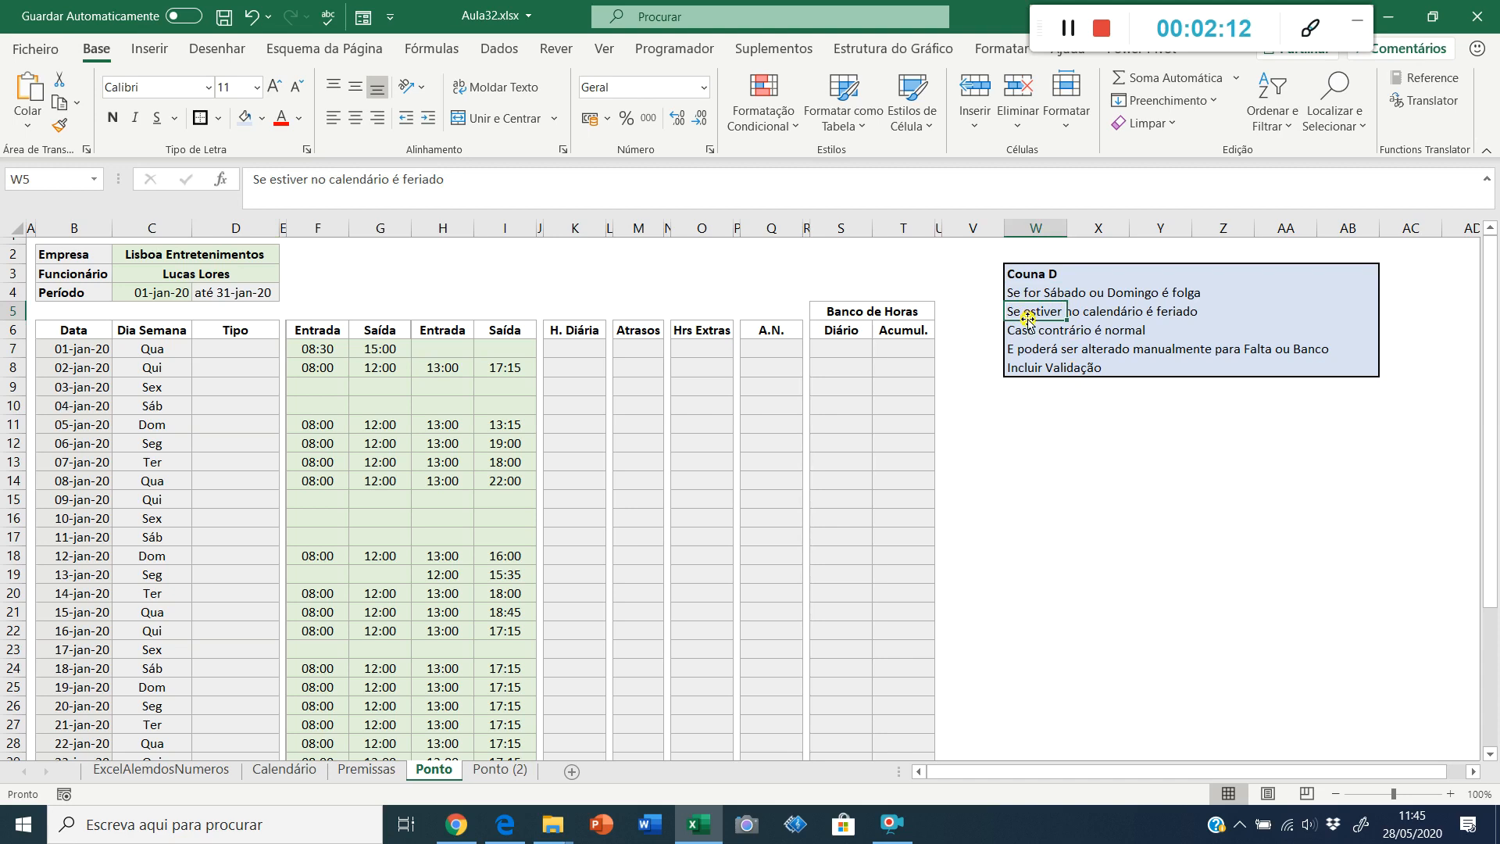
{"action": "left_click", "coordinate": [1022, 330]}
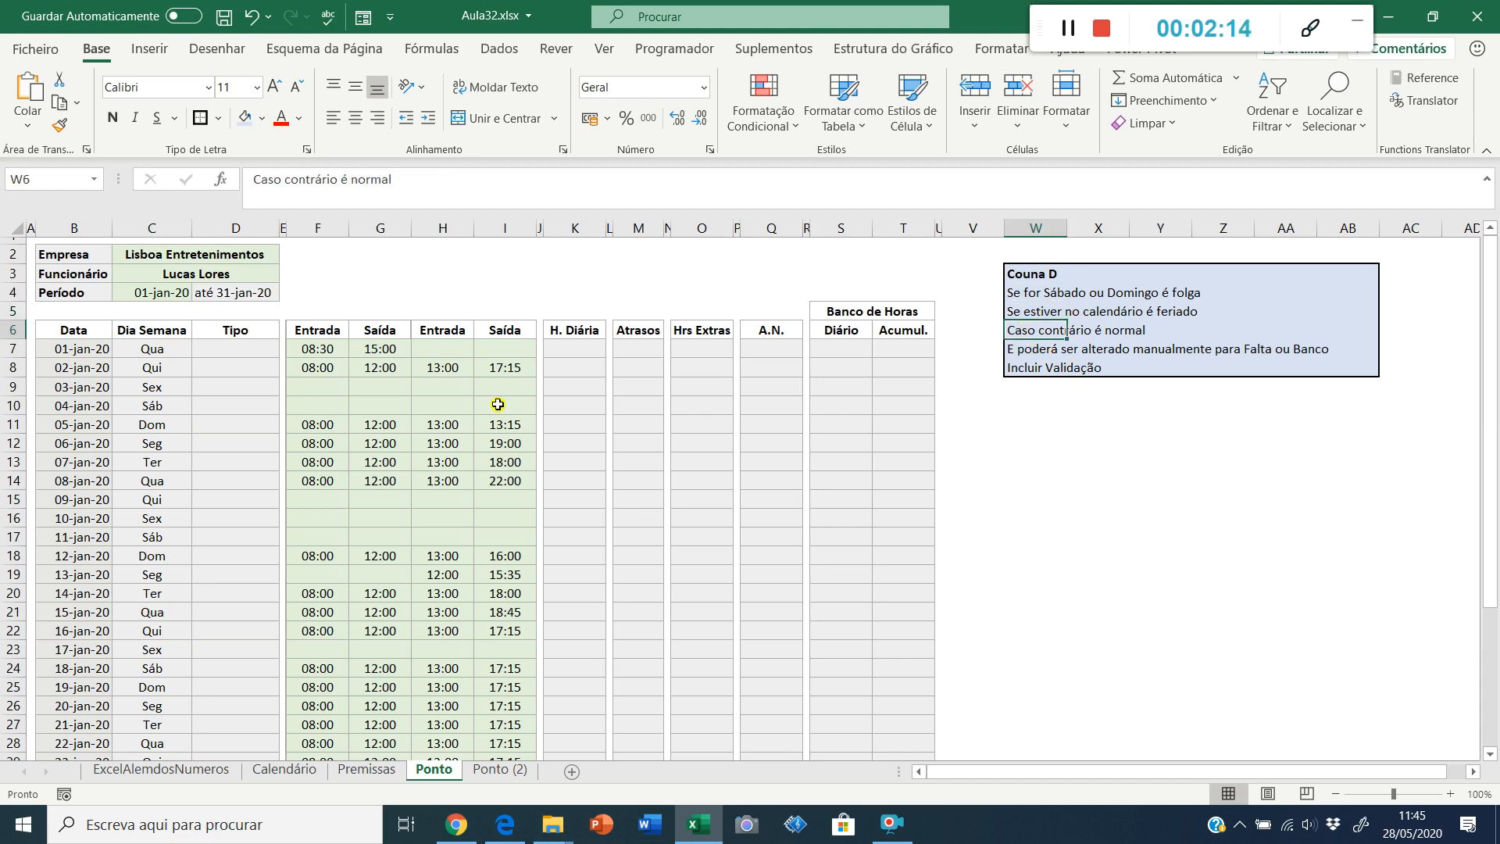
Step: Enter the formula =SE(OU(C10="Sáb";C10="Dom");"Folga";"xxxxxx") in D10 of the Tipo column
{"action": "left_click", "coordinate": [201, 407]}
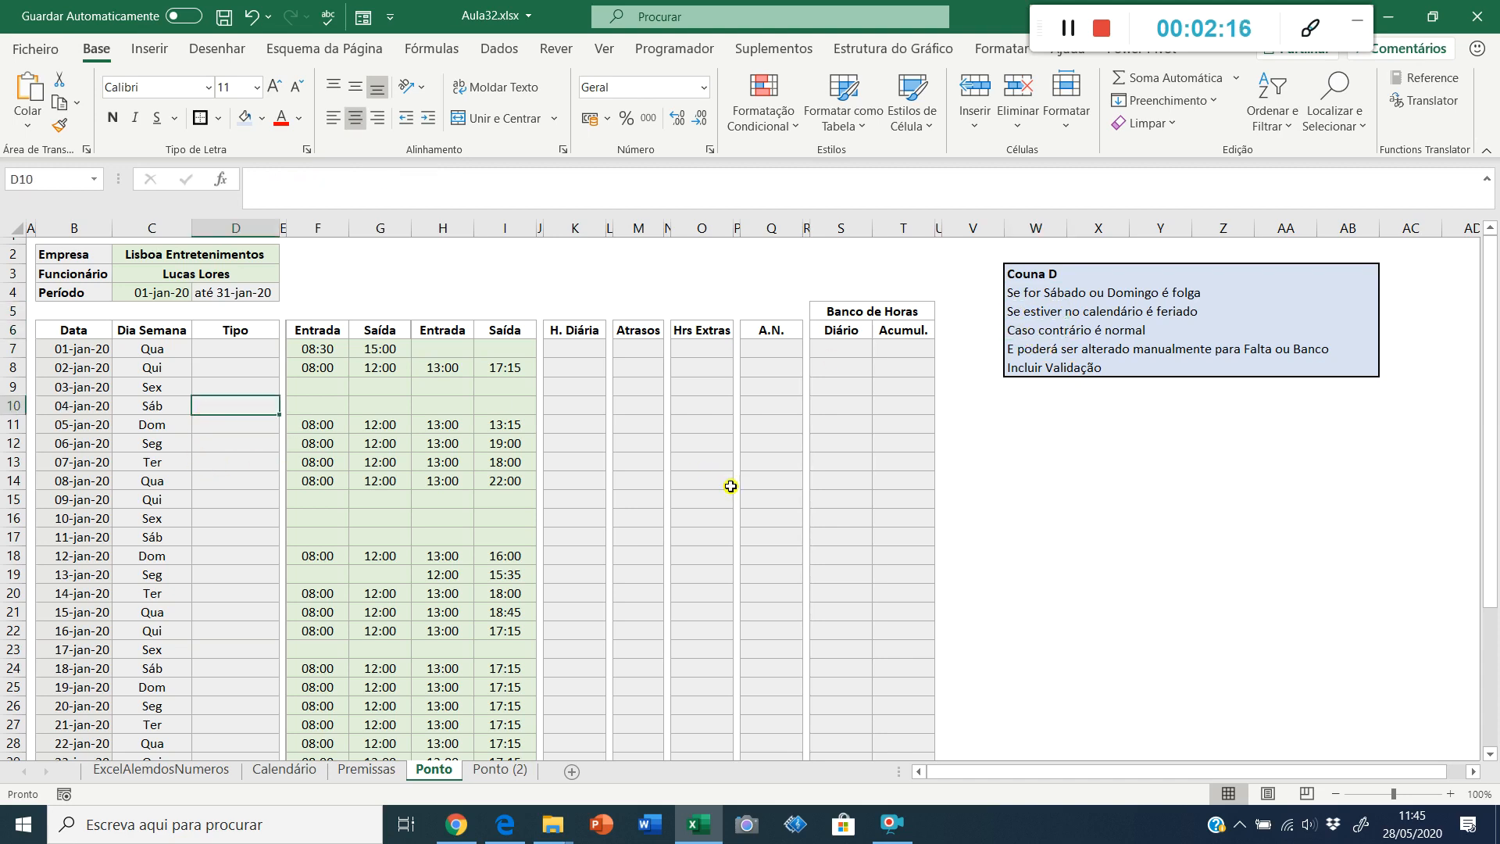
{"action": "type", "text": "="}
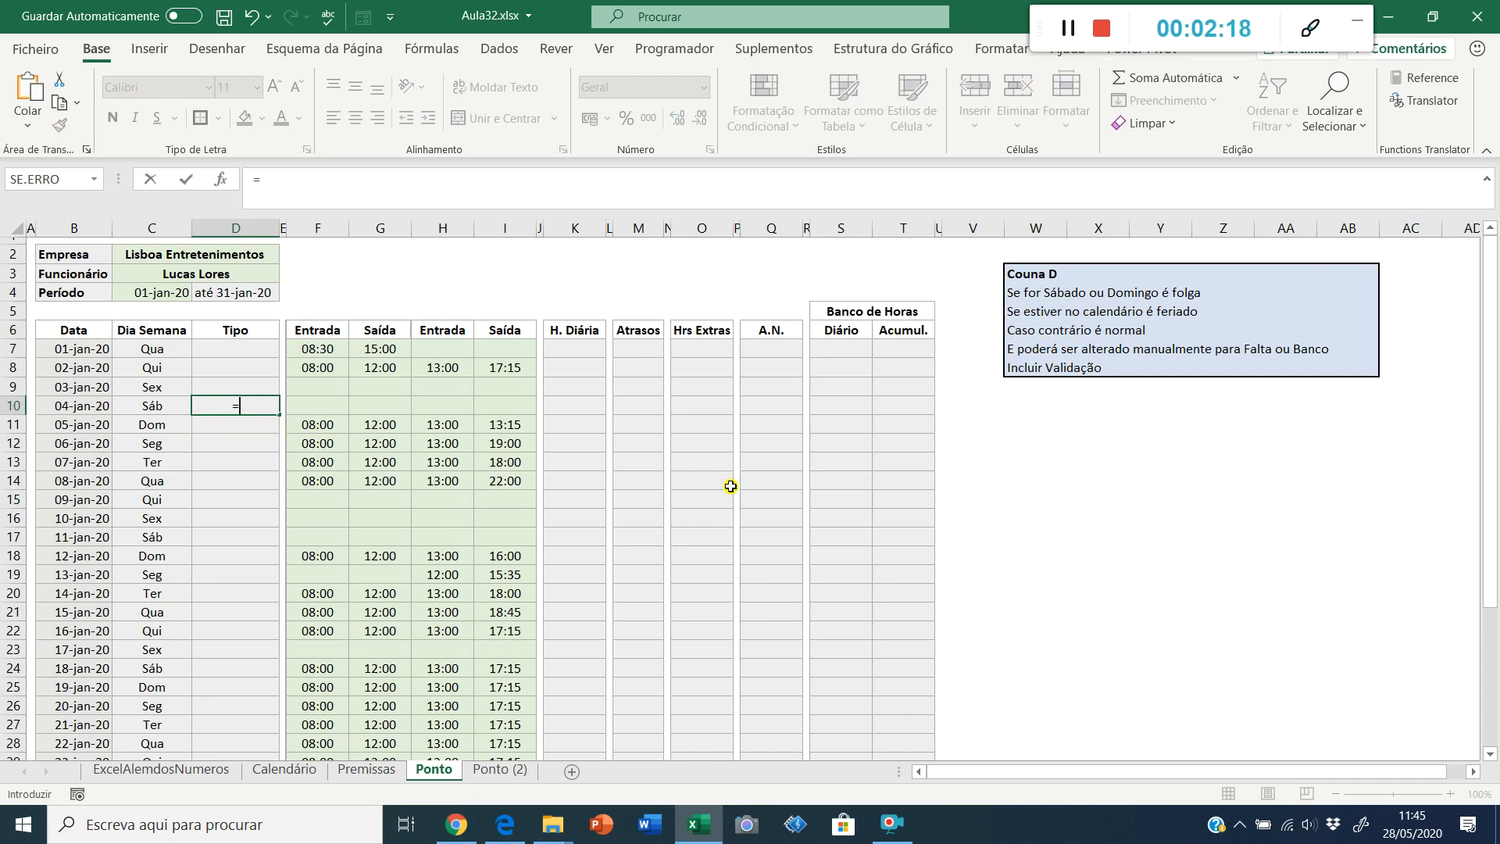
{"action": "type", "text": "se("}
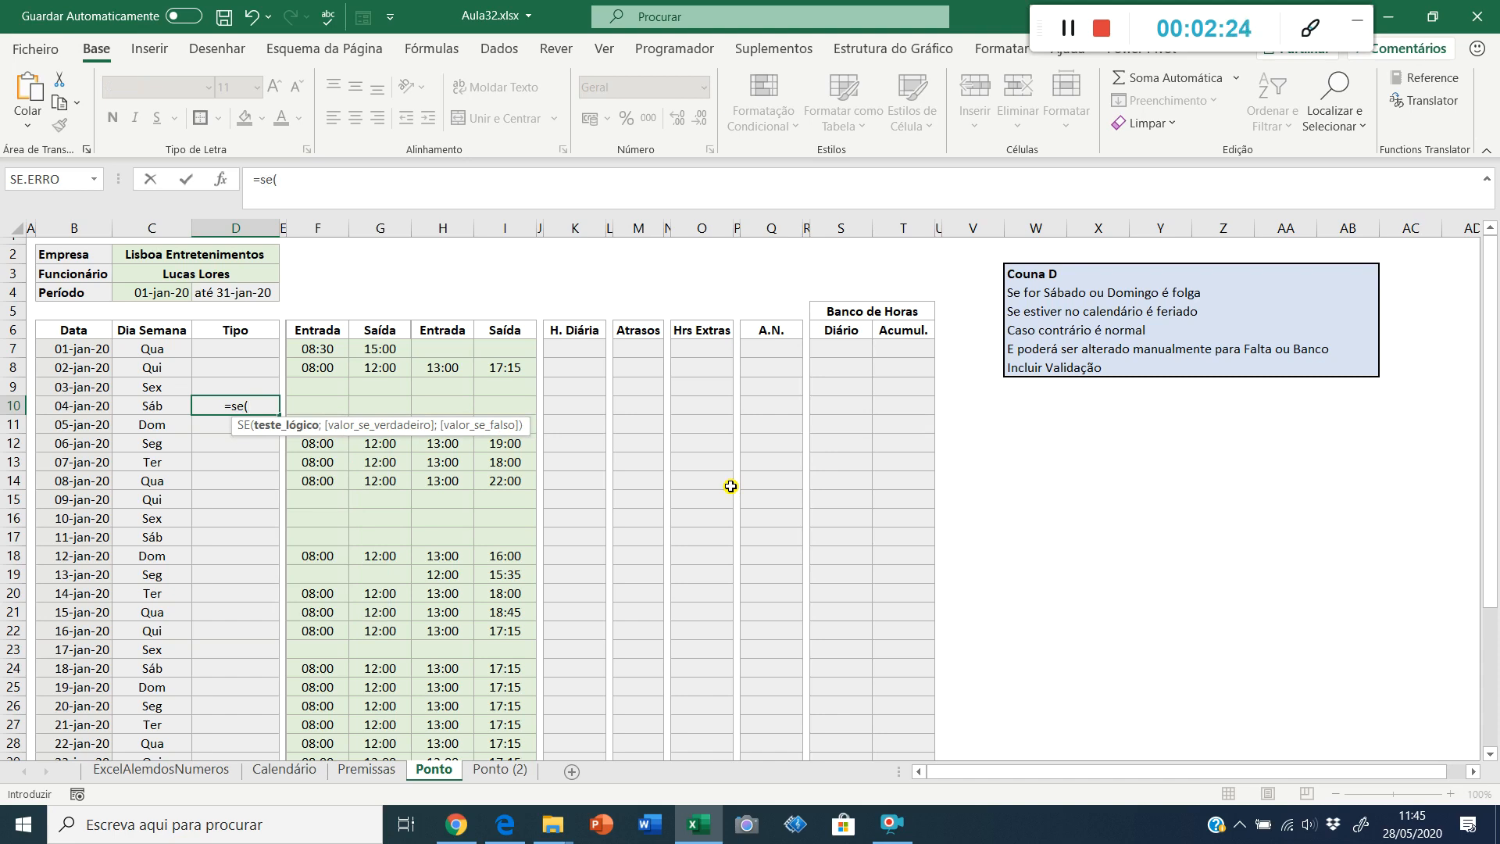
{"action": "type", "text": "OU("}
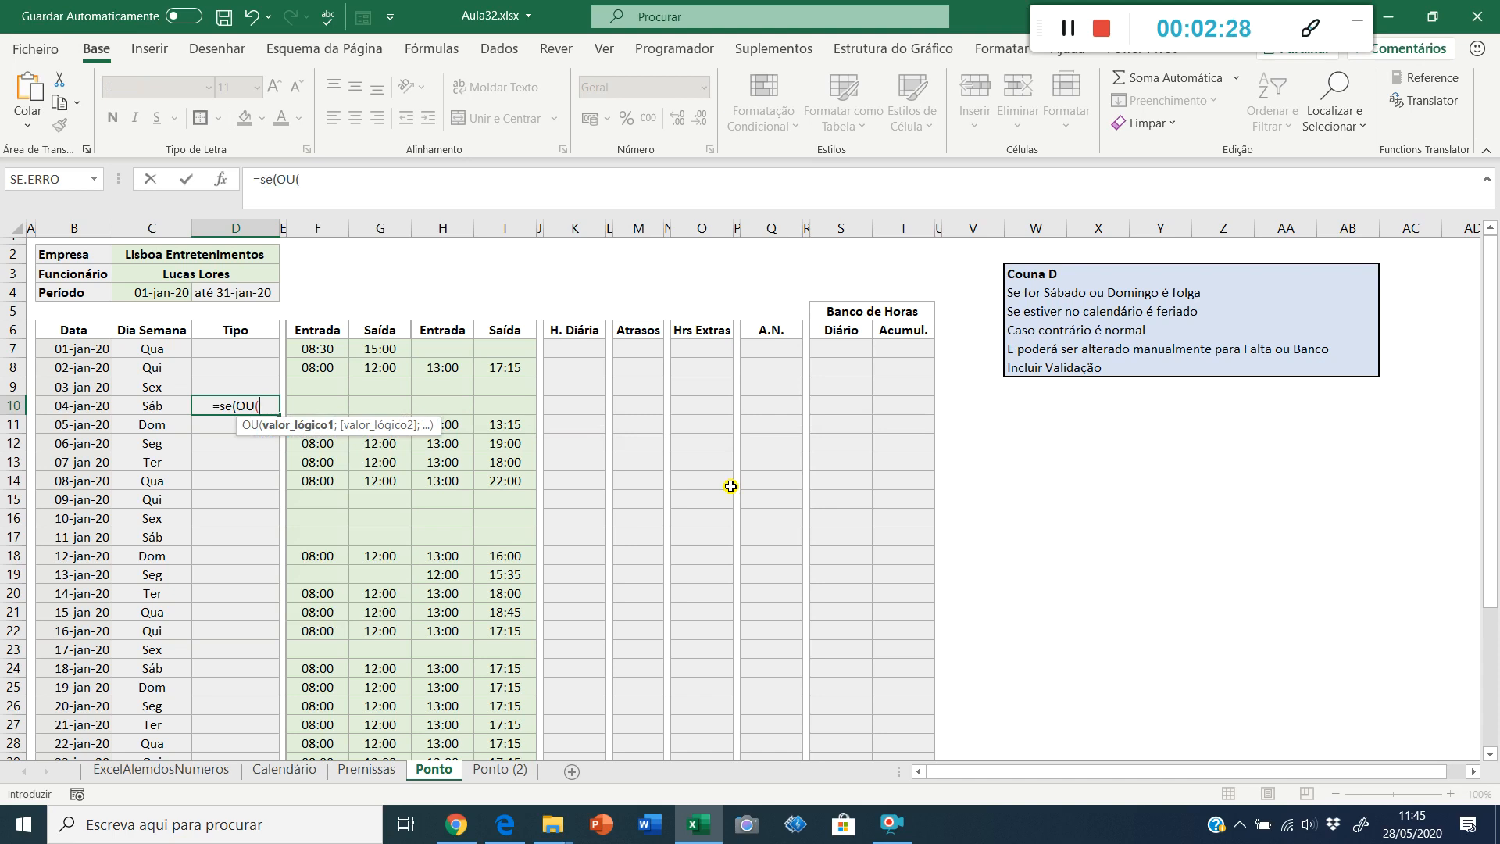
{"action": "left_click", "coordinate": [149, 411]}
{"action": "type", "text": "=\"Sá"}
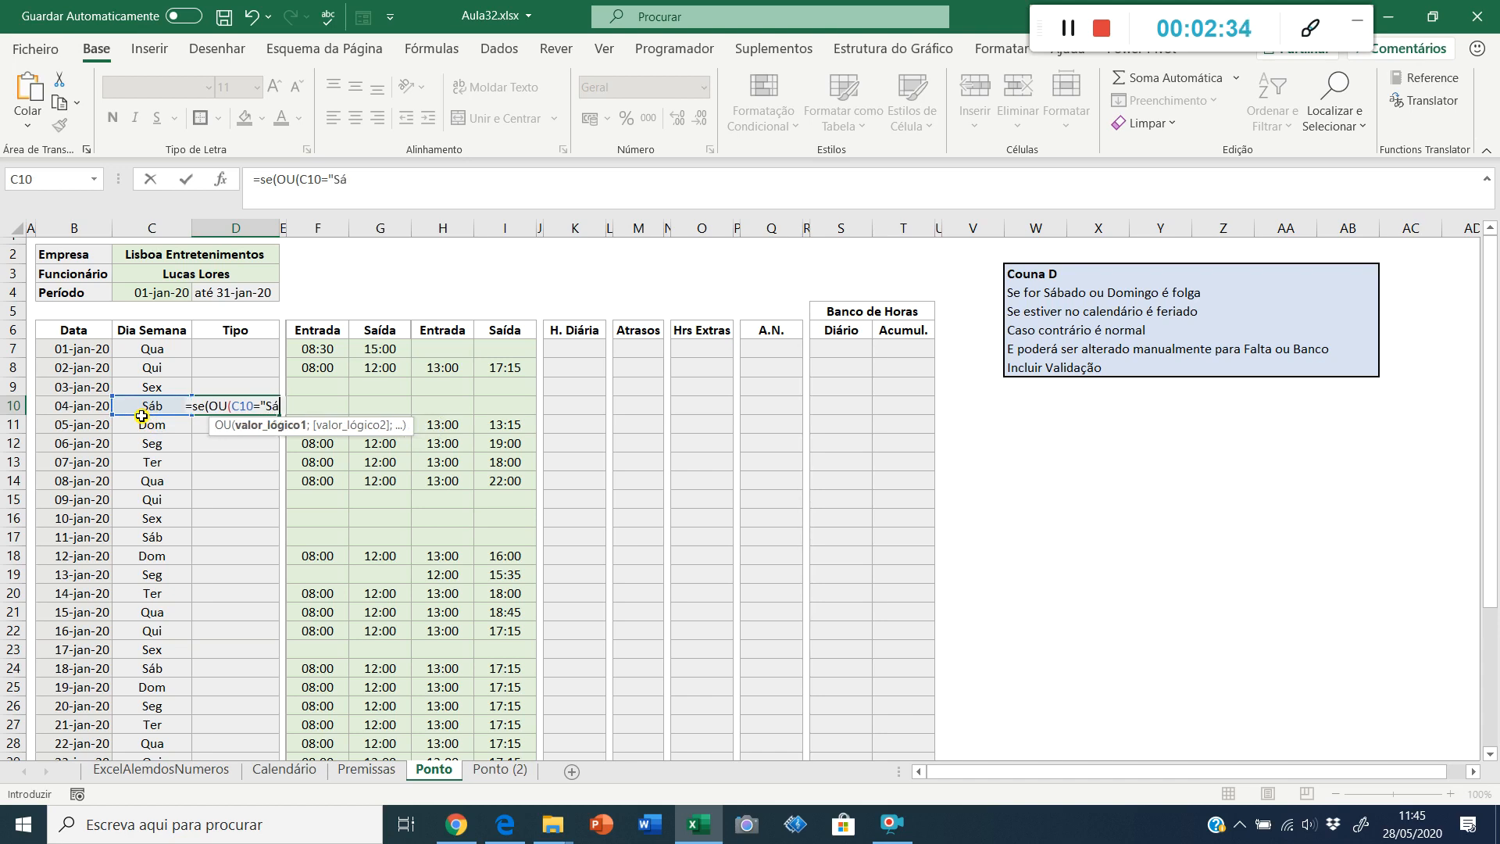
{"action": "type", "text": "b\";"}
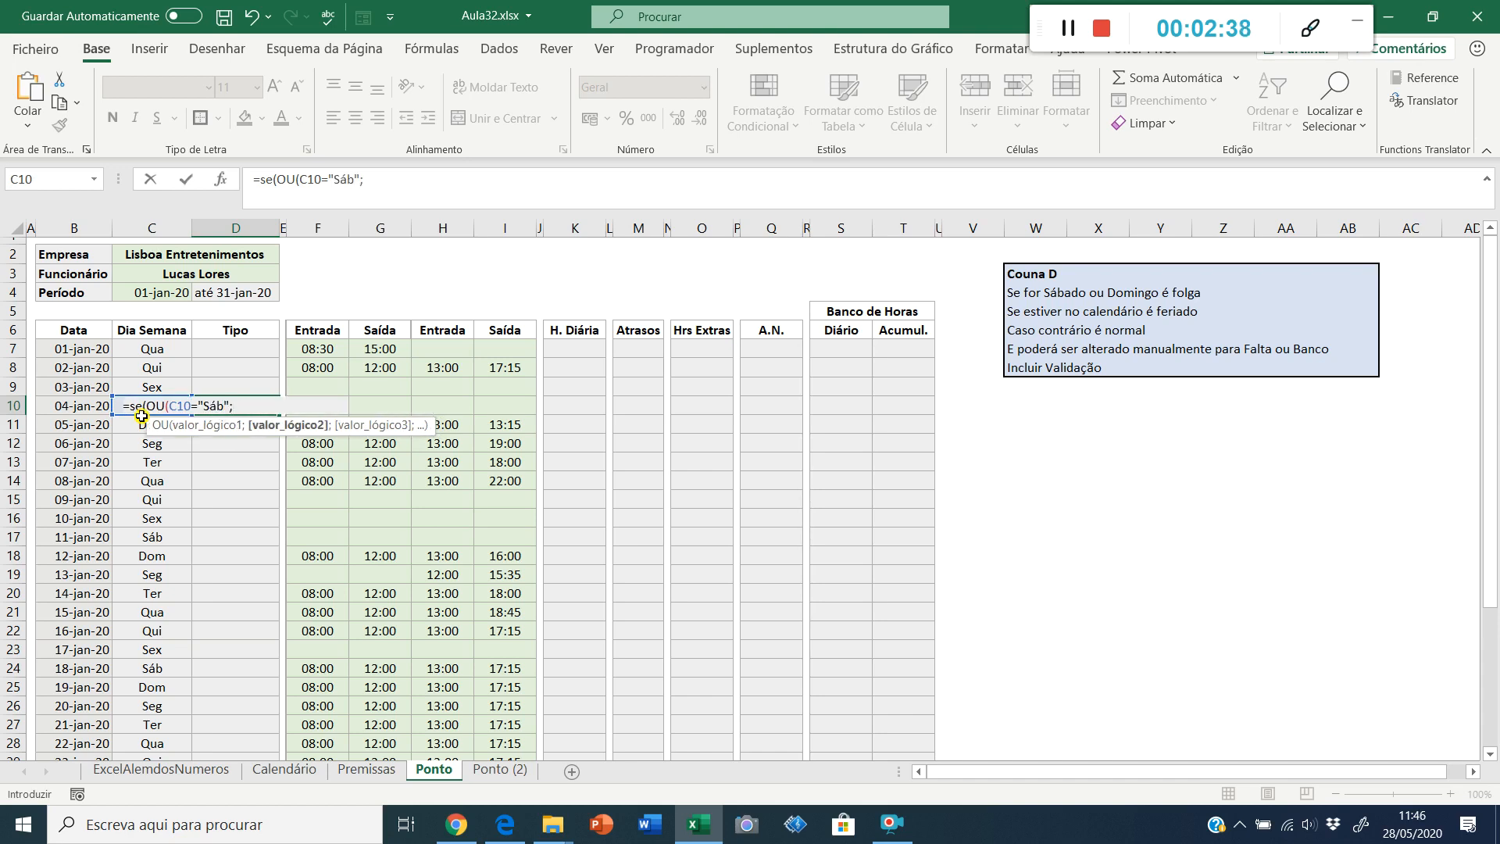
{"action": "type", "text": "c10=\"Dom\";"}
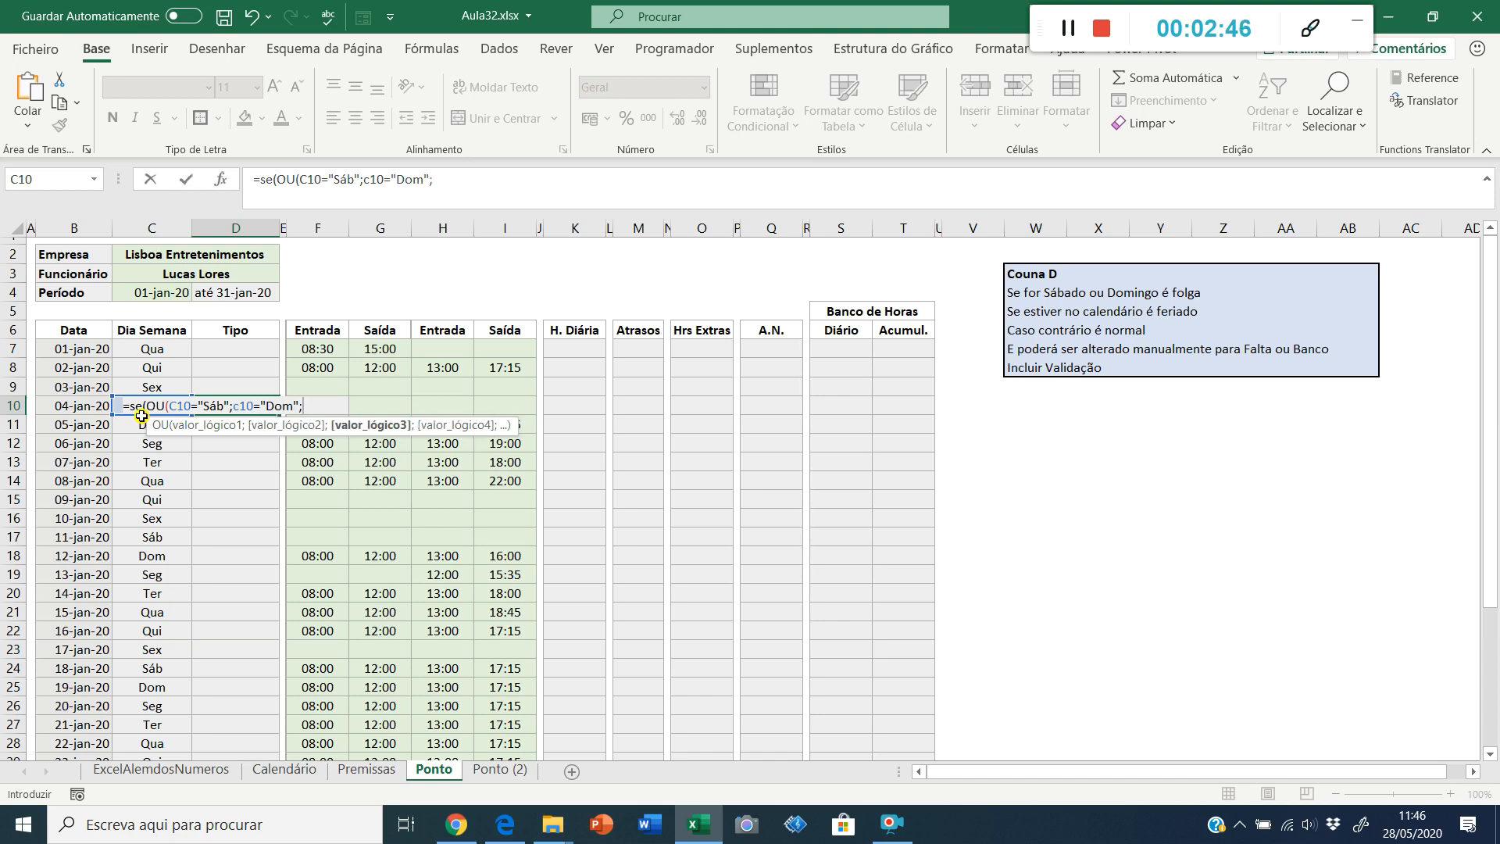
{"action": "key", "text": "BackSpace"}
{"action": "type", "text": ")"}
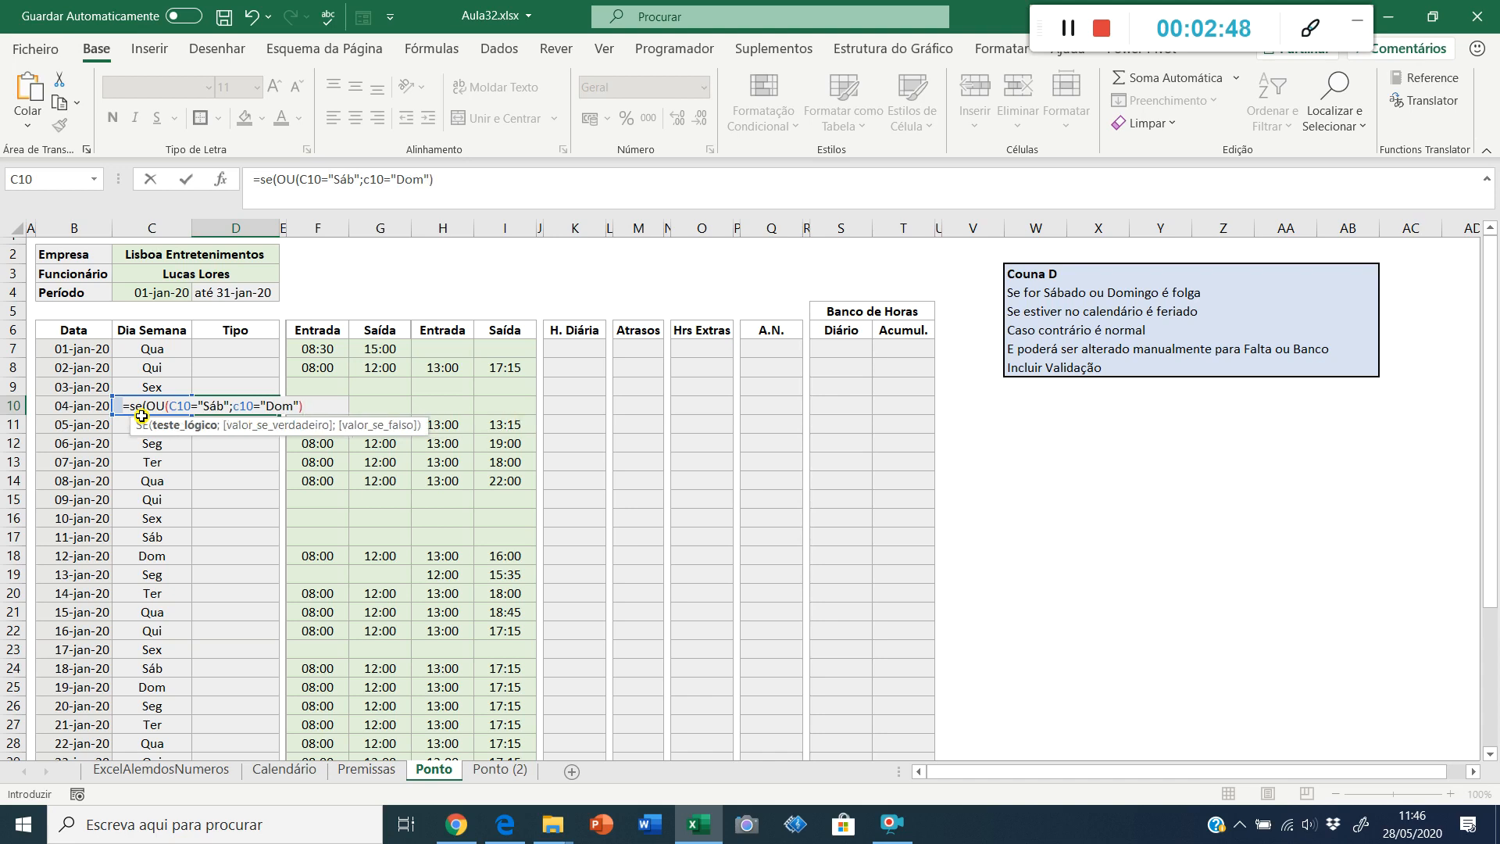
{"action": "type", "text": ";\"Folga"}
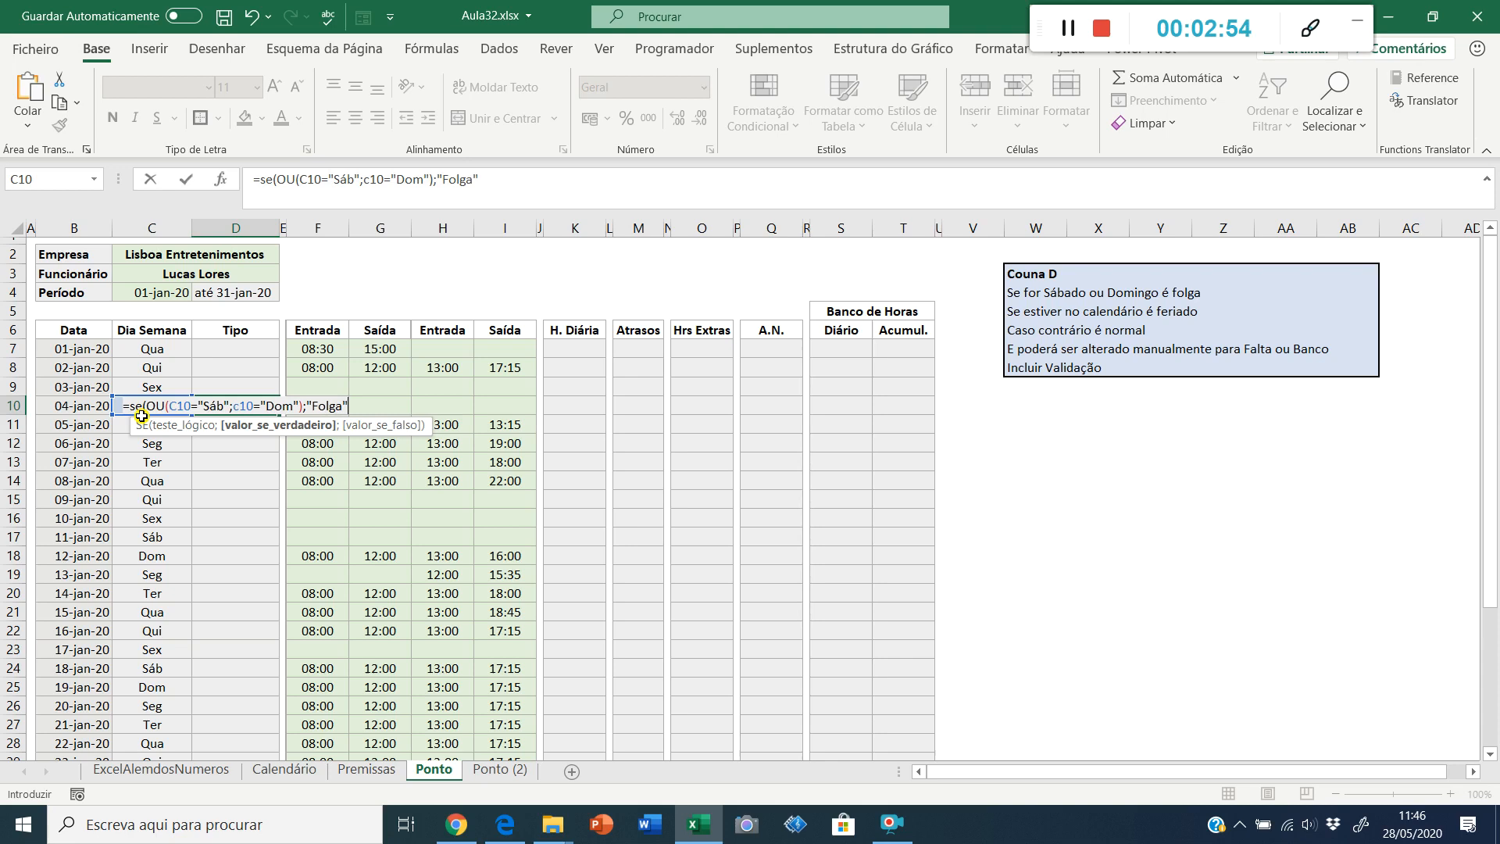
{"action": "type", "text": "\";\""}
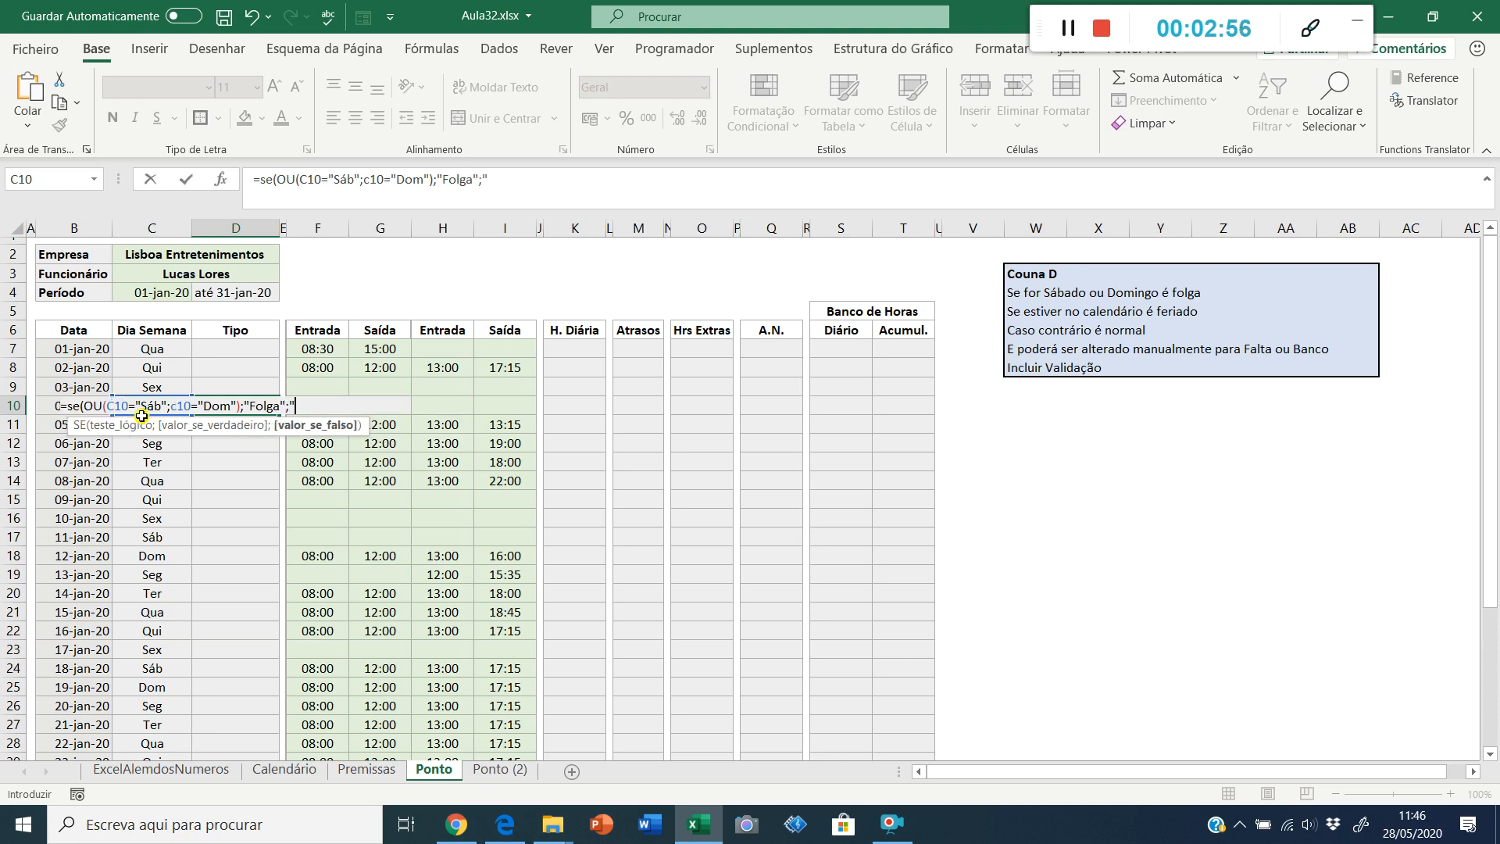
{"action": "type", "text": "xxxxxx\""}
{"action": "key", "text": "ctrl+Return"}
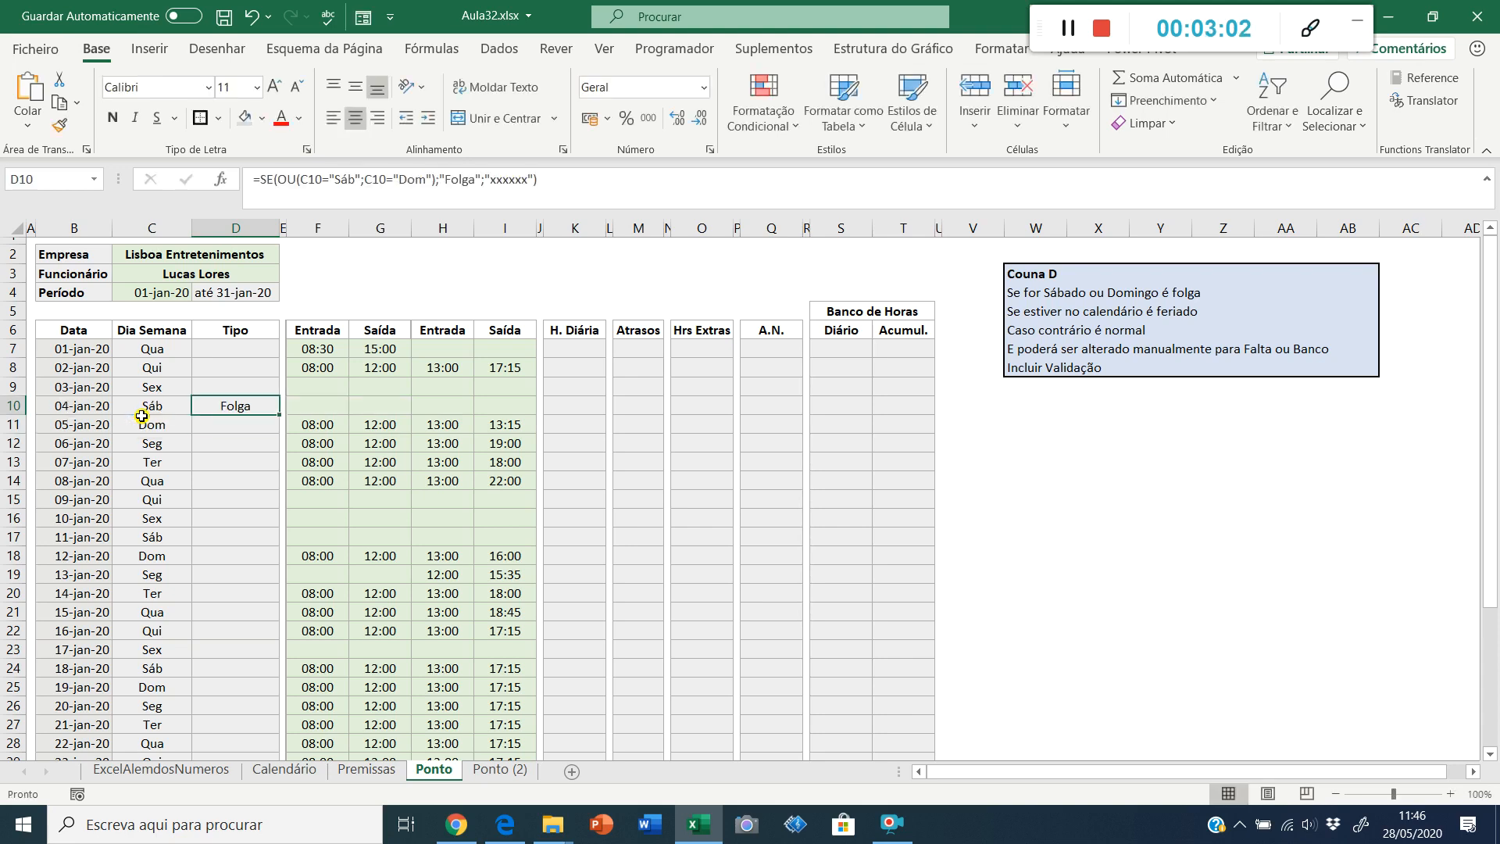
Step: Copy the weekend formula from D10 into D7:D12
{"action": "key", "text": "ctrl+c"}
{"action": "key", "text": "Up"}
{"action": "key", "text": "shift+Up"}
{"action": "key", "text": "shift+Up"}
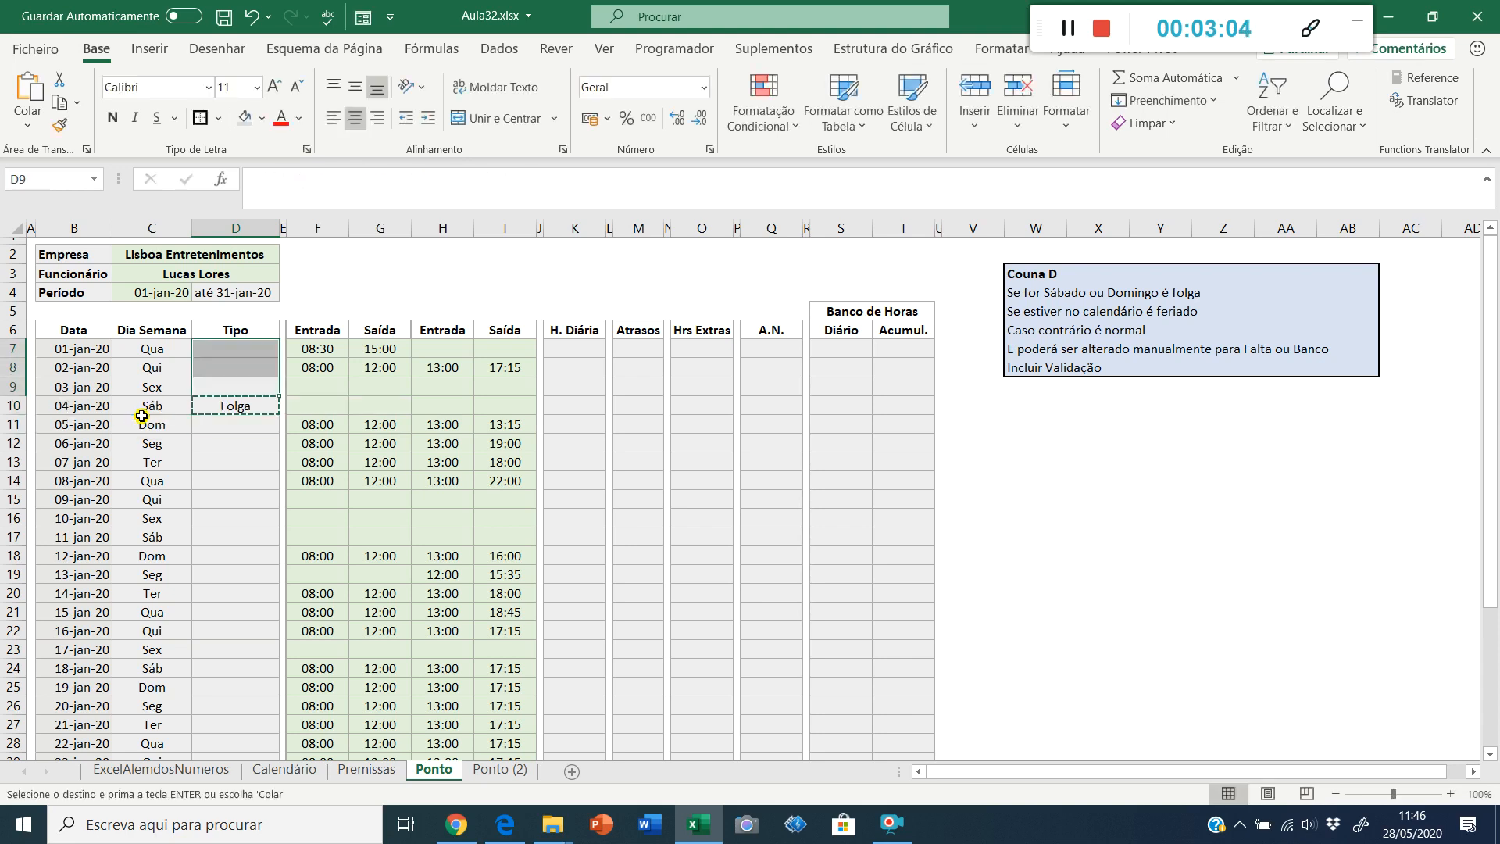
{"action": "key", "text": "Down"}
{"action": "key", "text": "Up"}
{"action": "key", "text": "Up"}
{"action": "key", "text": "Up"}
{"action": "key", "text": "shift+Down"}
{"action": "key", "text": "shift+Down"}
{"action": "key", "text": "shift+Down"}
{"action": "key", "text": "shift+Down"}
{"action": "key", "text": "shift+Down"}
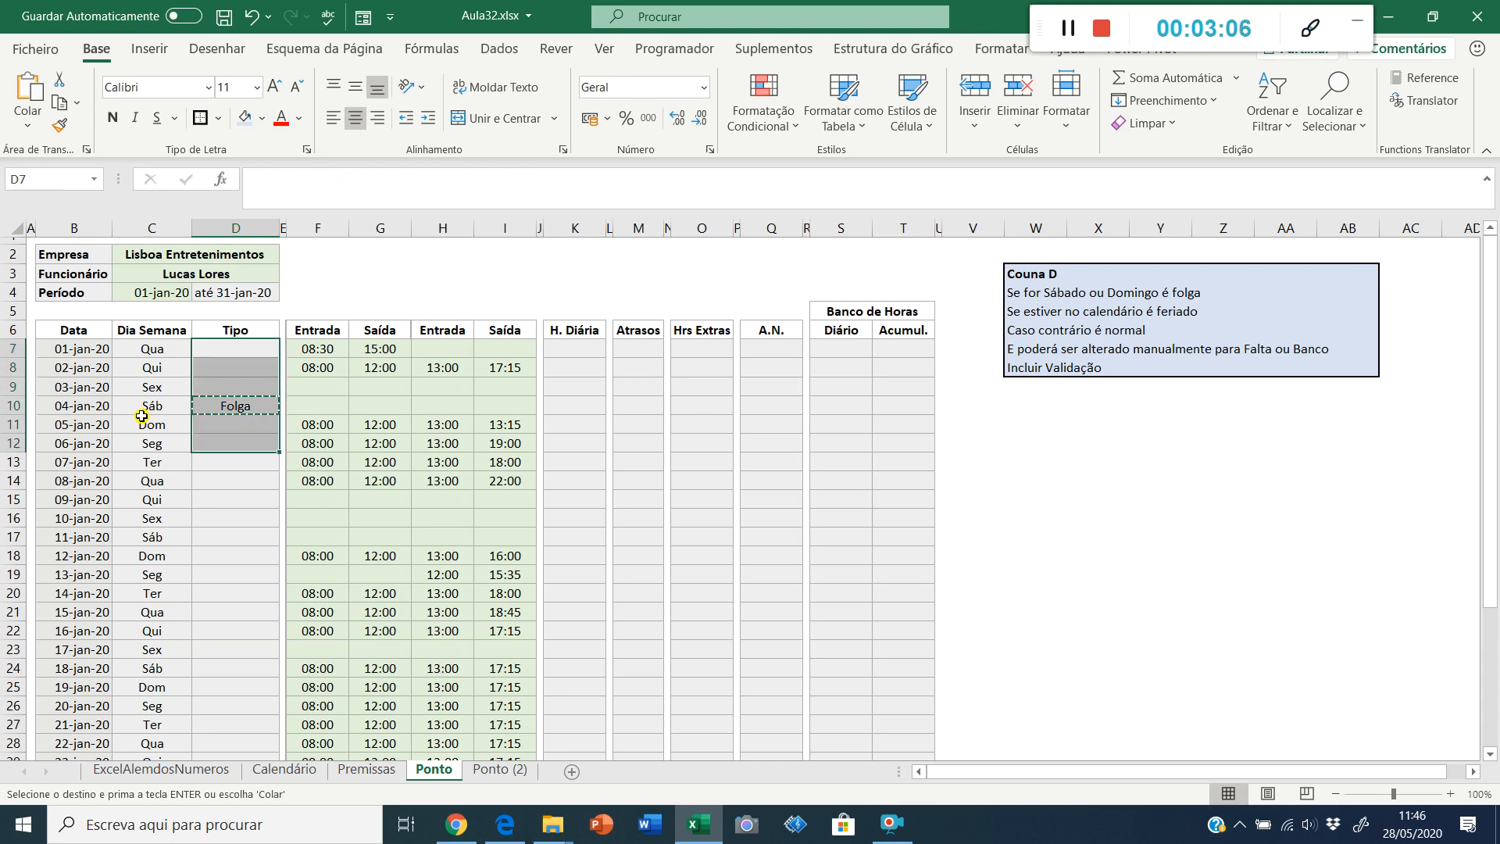
{"action": "key", "text": "Return"}
Step: Copy the weekend formula from D11 down the remaining days of the Tipo column
{"action": "key", "text": "Down"}
{"action": "key", "text": "Down"}
{"action": "key", "text": "Down"}
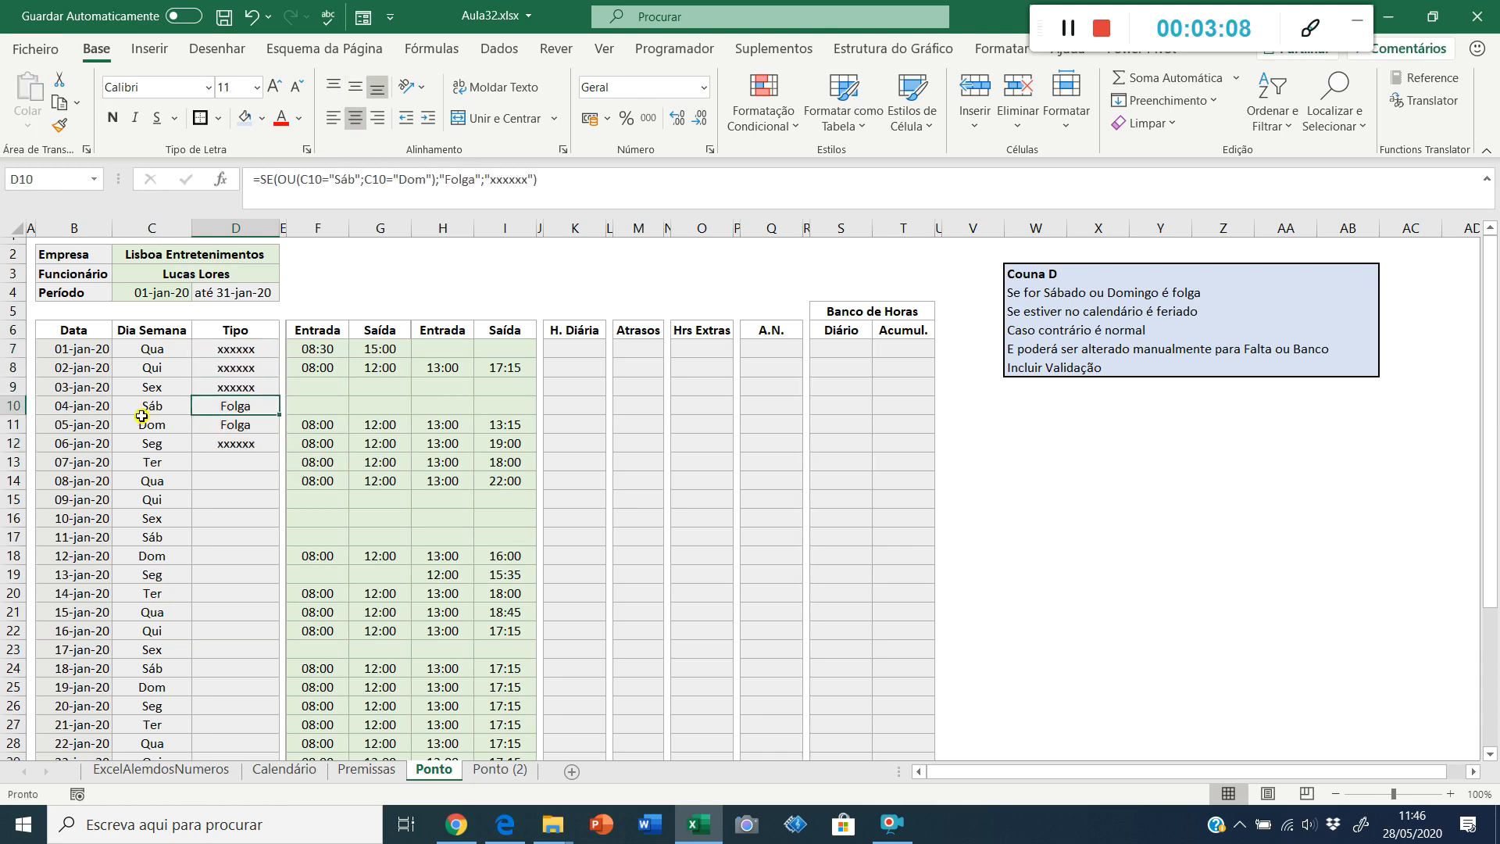
{"action": "key", "text": "Down"}
{"action": "key", "text": "ctrl+c"}
{"action": "key", "text": "shift+Page_Down"}
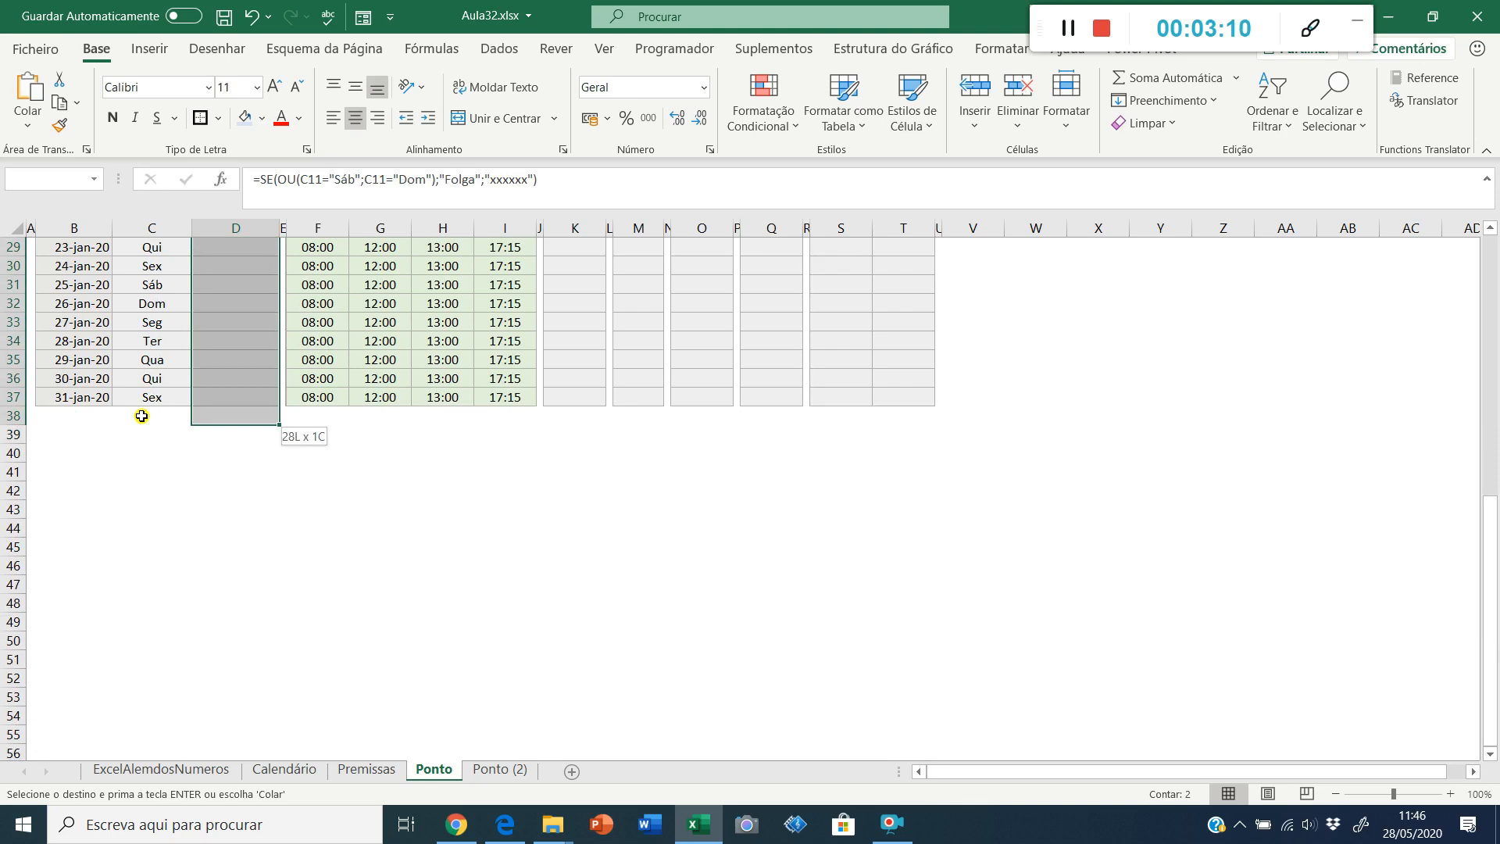
{"action": "key", "text": "Return"}
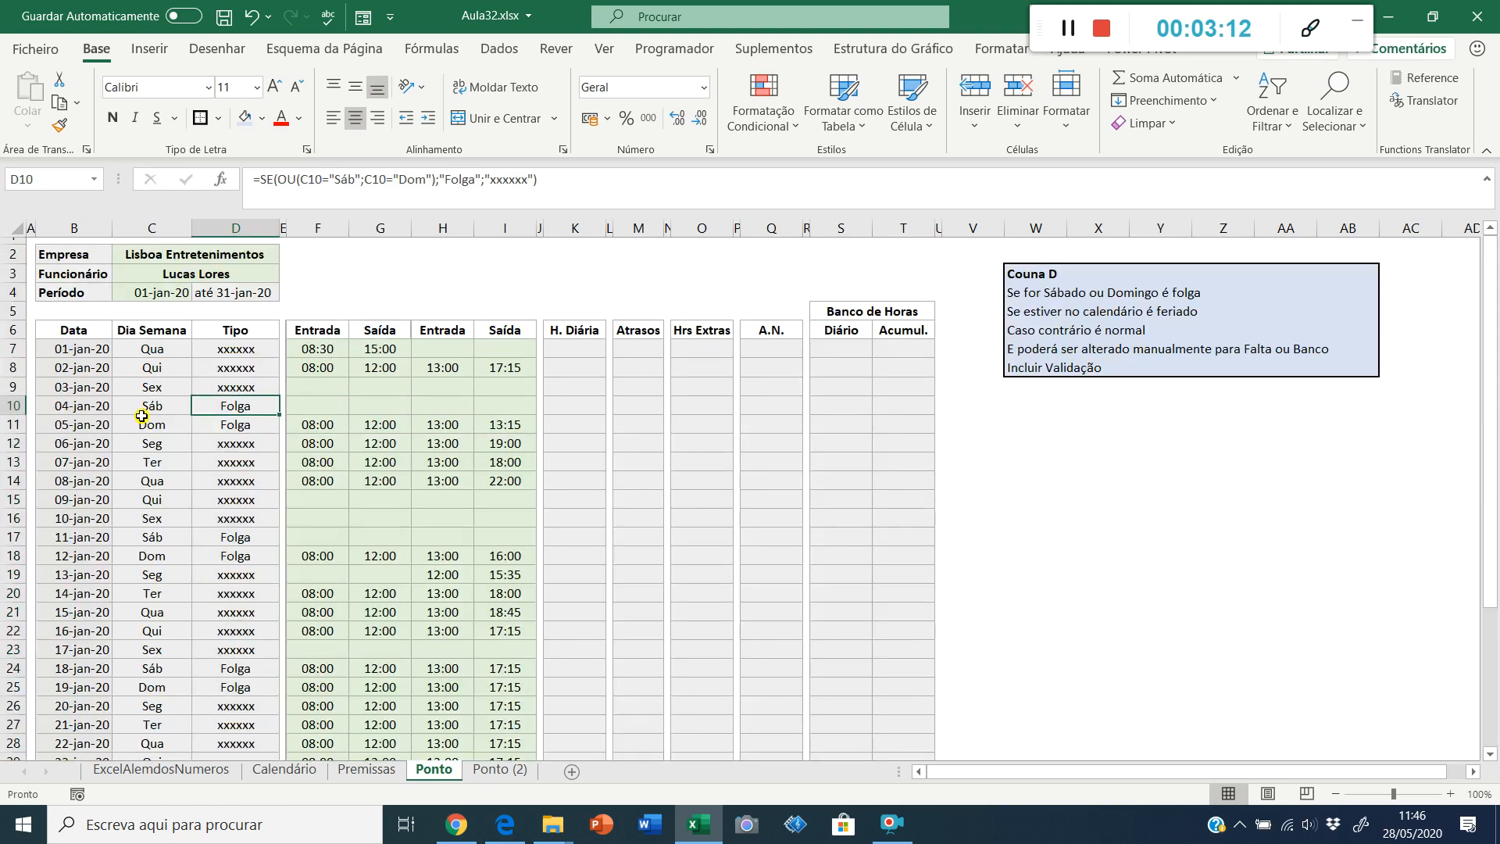
Step: Check the weekend formula's results for the days listed down the Tipo column
{"action": "key", "text": "Down"}
{"action": "key", "text": "Down"}
{"action": "key", "text": "Down"}
{"action": "key", "text": "Down"}
{"action": "key", "text": "Down"}
{"action": "key", "text": "Down"}
{"action": "key", "text": "Down"}
{"action": "key", "text": "Down"}
{"action": "key", "text": "Down"}
{"action": "key", "text": "Down"}
{"action": "key", "text": "Down"}
{"action": "key", "text": "Down"}
{"action": "key", "text": "Up"}
{"action": "key", "text": "Up"}
{"action": "key", "text": "Up"}
{"action": "key", "text": "Up"}
{"action": "key", "text": "Up"}
{"action": "key", "text": "Up"}
{"action": "key", "text": "Up"}
{"action": "key", "text": "Up"}
{"action": "key", "text": "Up"}
{"action": "key", "text": "Up"}
{"action": "key", "text": "Up"}
{"action": "key", "text": "Up"}
{"action": "key", "text": "Up"}
{"action": "key", "text": "Up"}
{"action": "key", "text": "Up"}
{"action": "key", "text": "Up"}
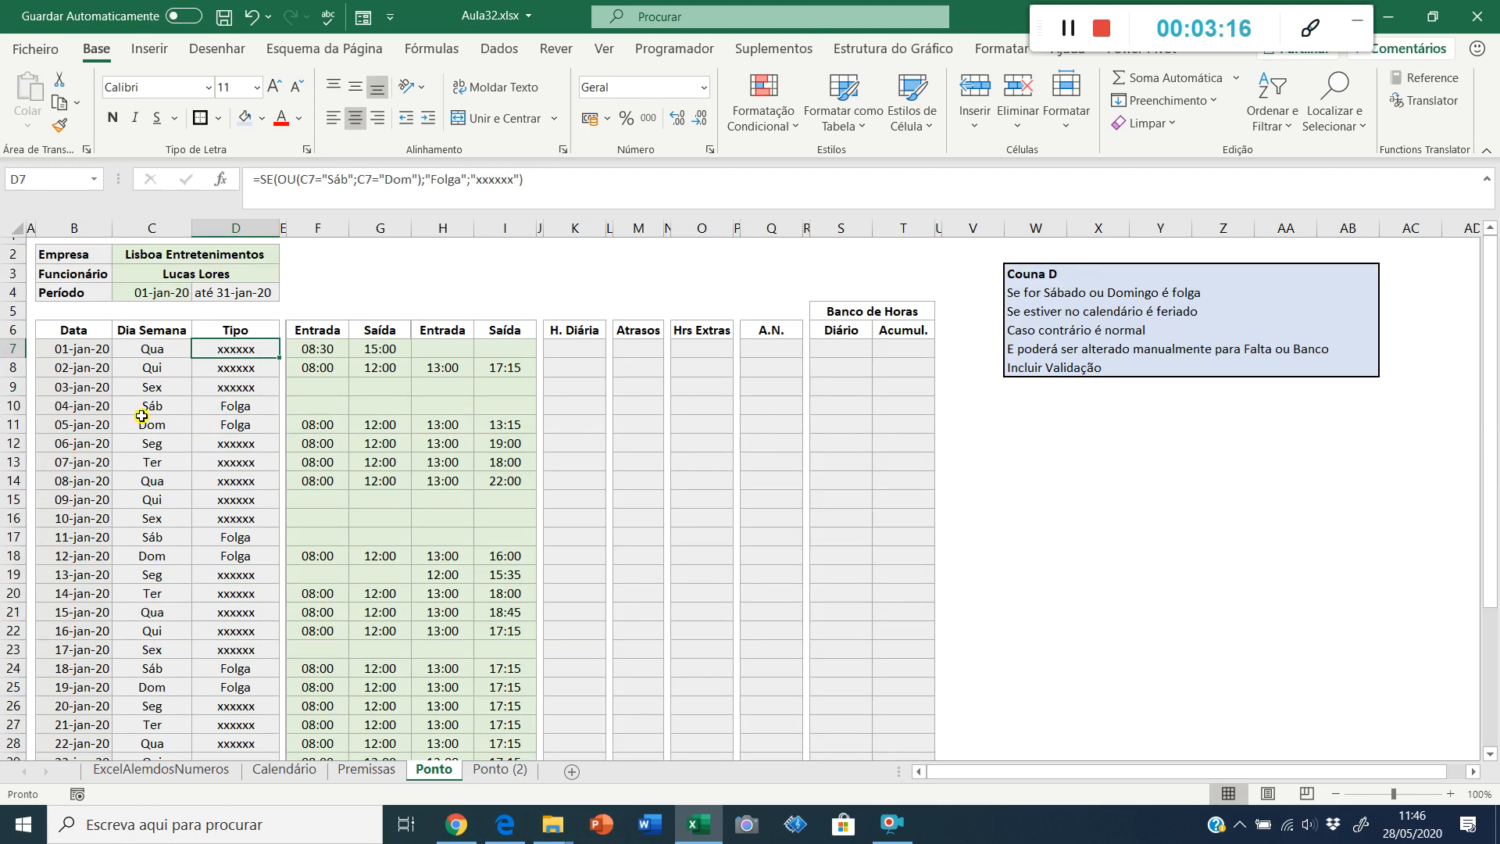
Step: Replace the contents of D7 with the holiday lookup =PROCV(B7;Calendário!$B:$C;2;FALSO)
{"action": "key", "text": "Delete"}
{"action": "key", "text": "Down"}
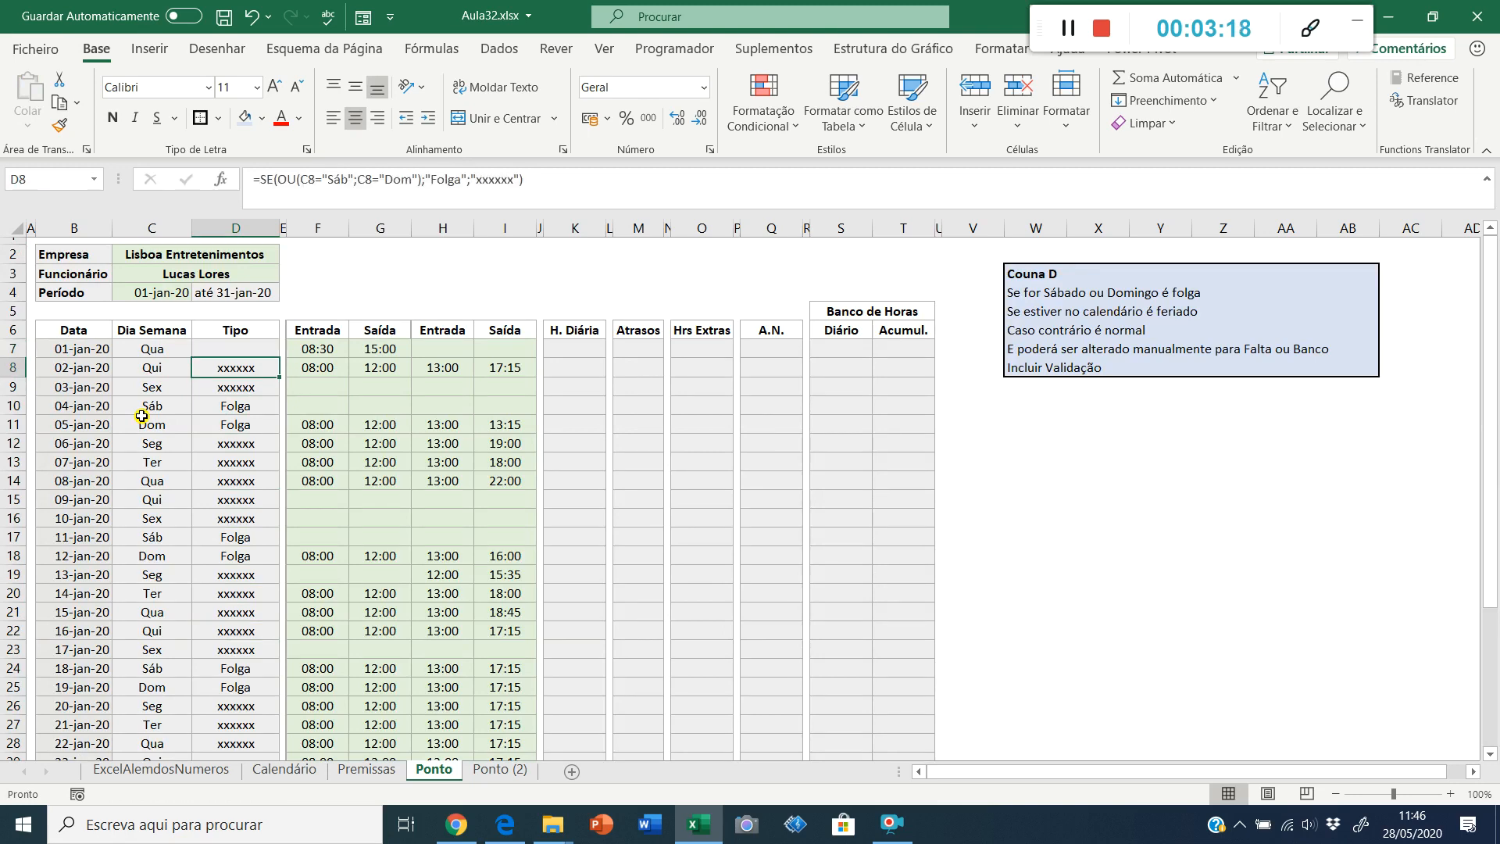
{"action": "key", "text": "Up"}
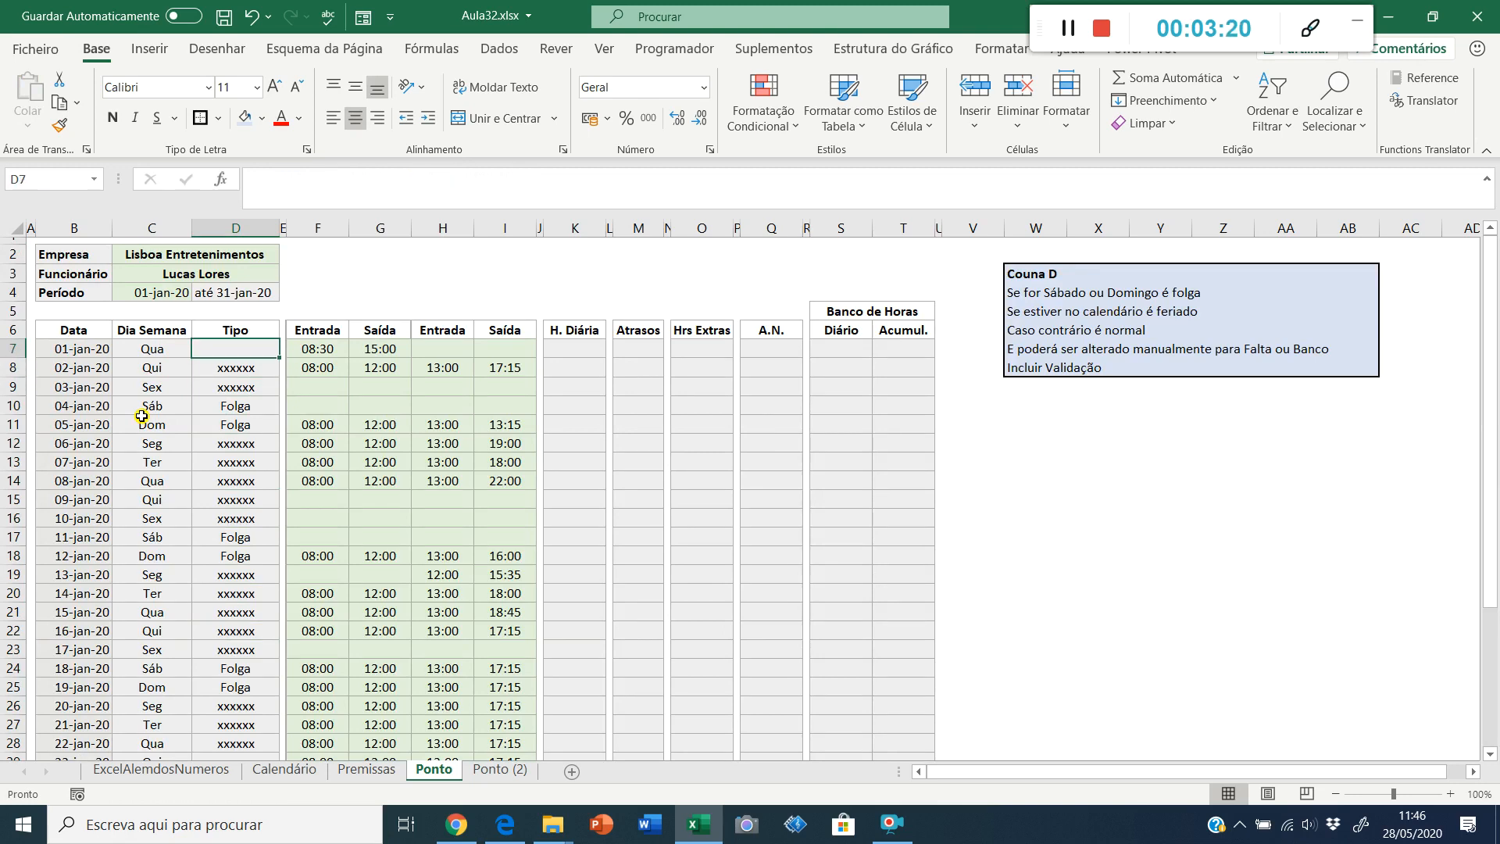
{"action": "type", "text": "=procv("}
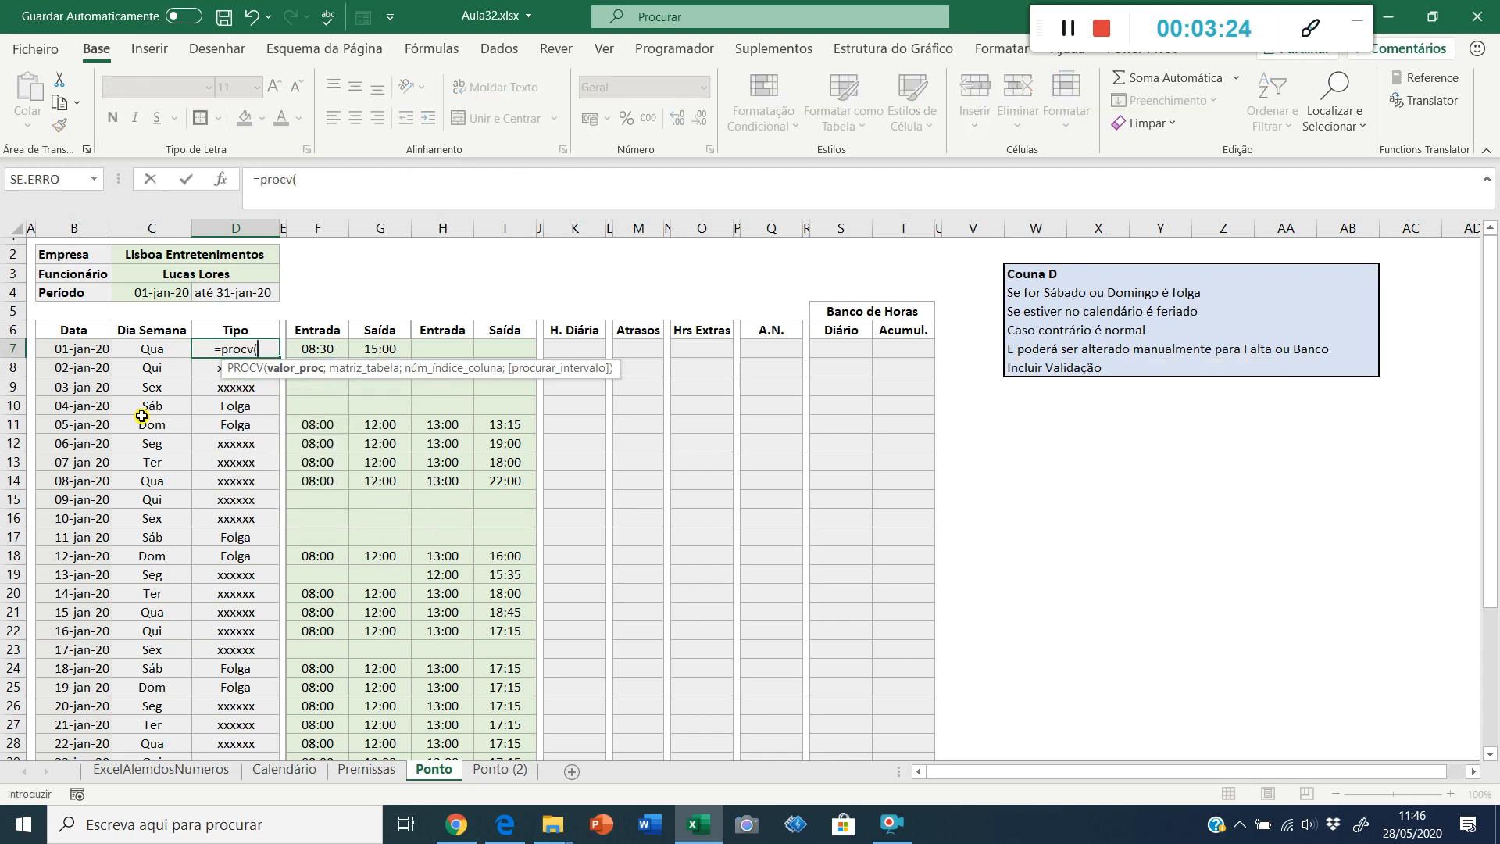
{"action": "key", "text": "Left"}
{"action": "key", "text": "Left"}
{"action": "type", "text": ";"}
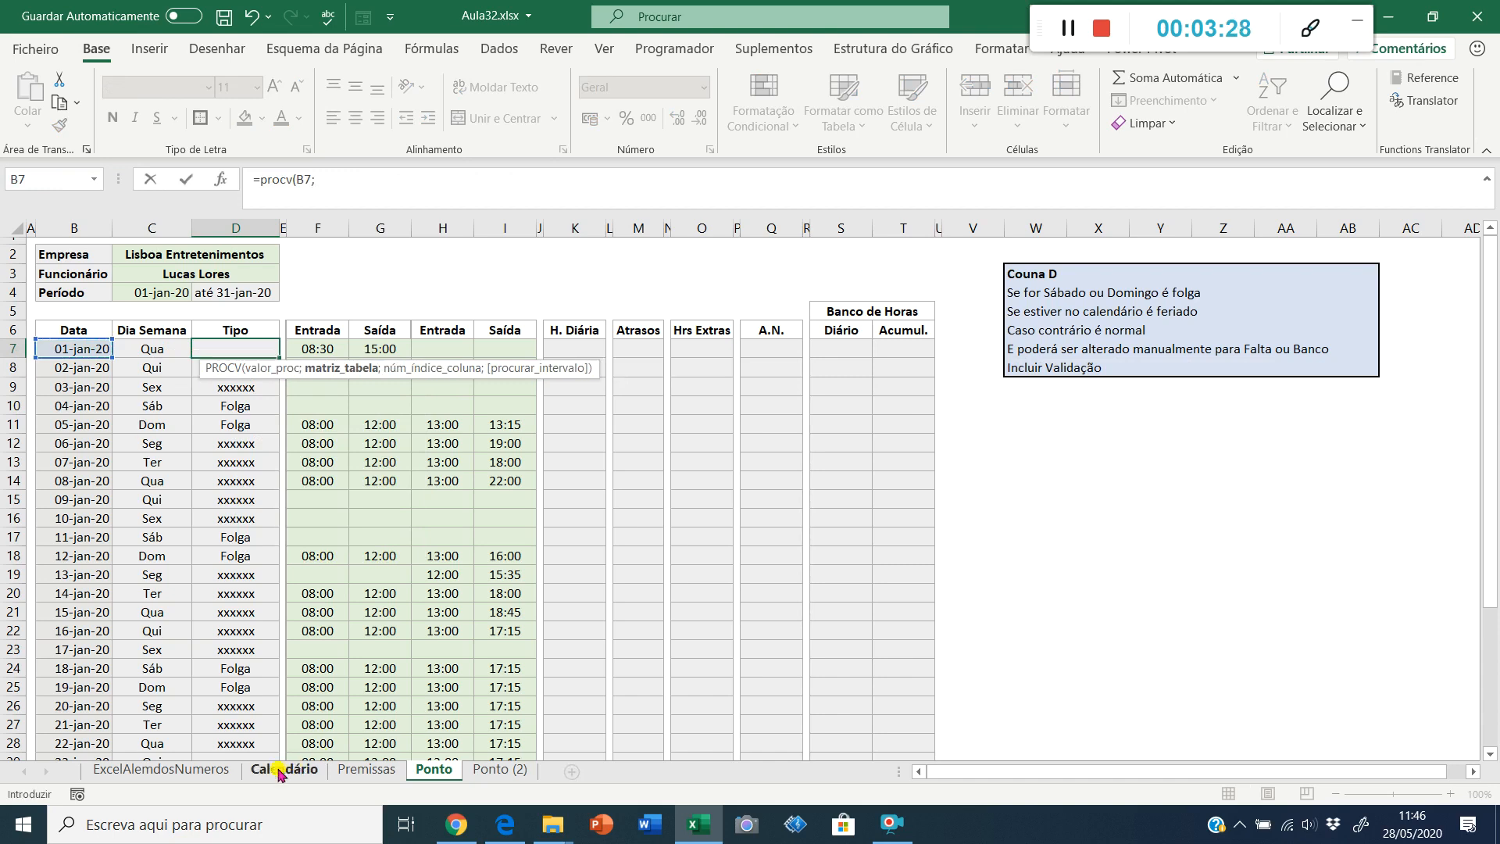
{"action": "left_click", "coordinate": [284, 770]}
{"action": "left_click_drag", "start_coordinate": [94, 231], "coordinate": [158, 232]}
{"action": "type", "text": ";"}
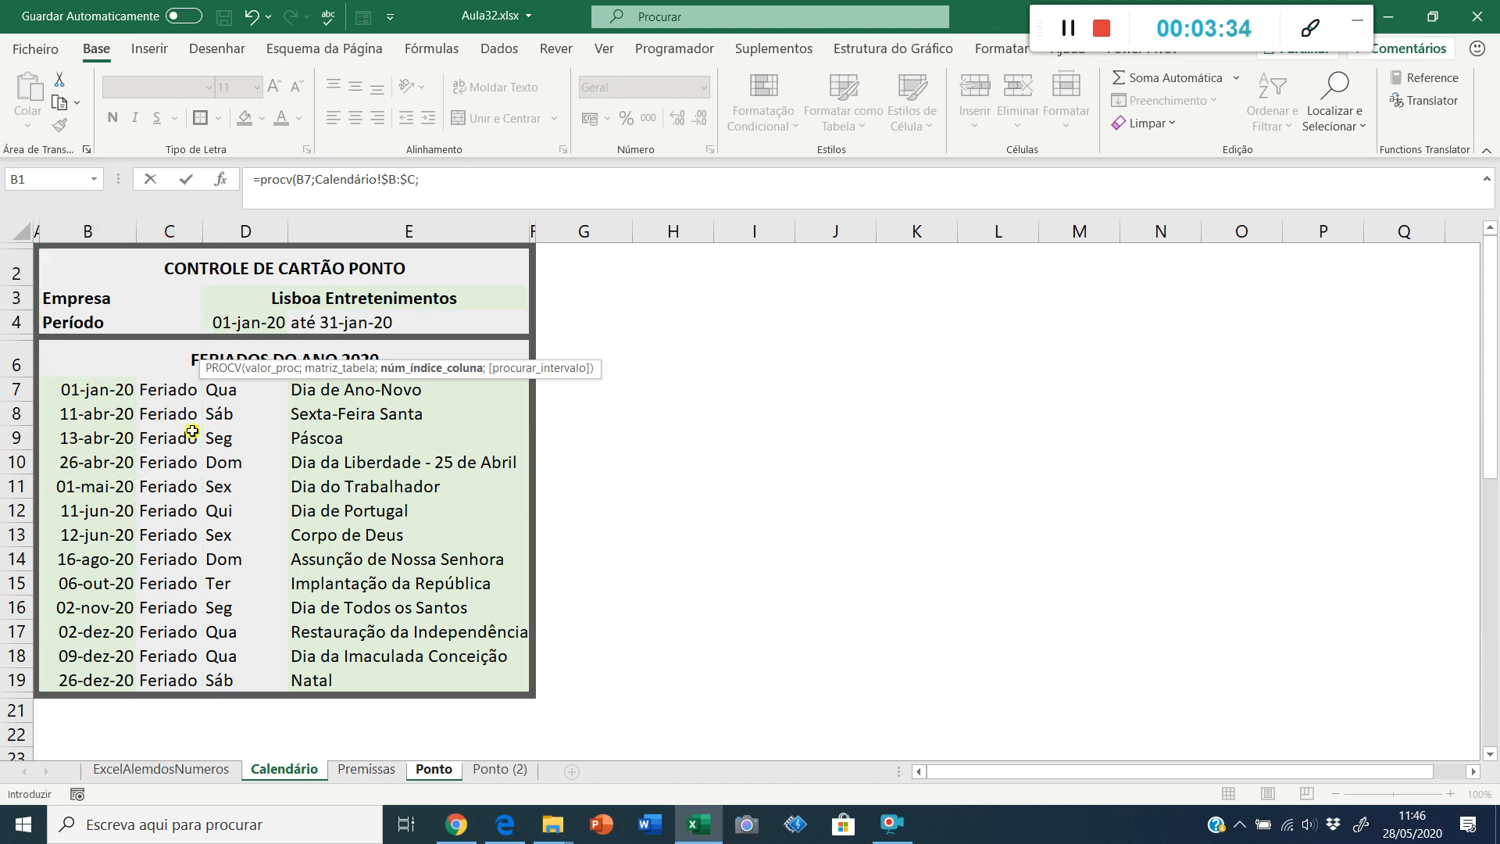
{"action": "type", "text": "2;"}
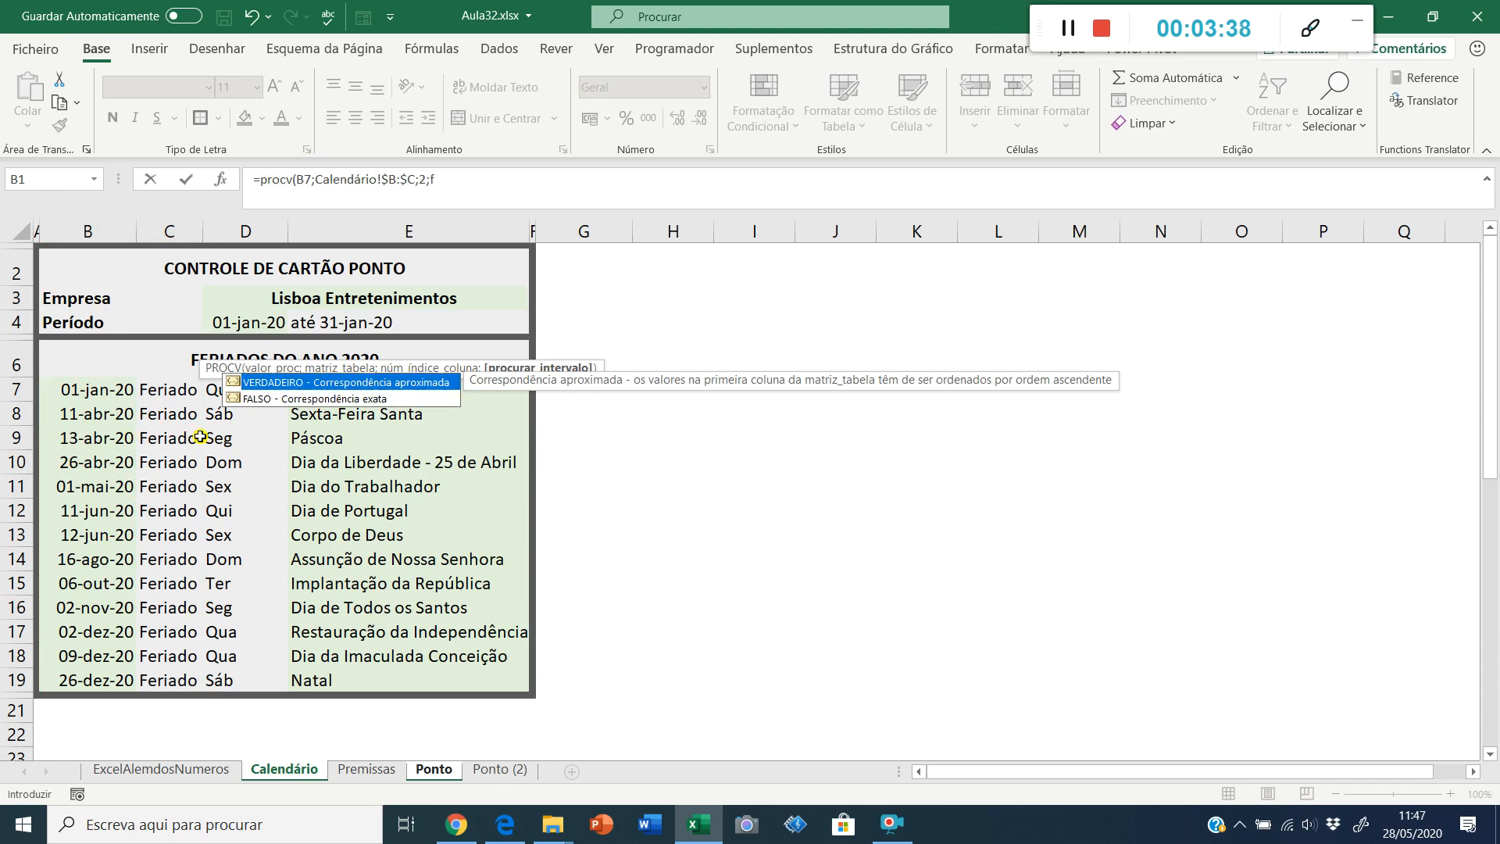
{"action": "type", "text": "falso"}
{"action": "key", "text": "Return"}
Step: Copy the holiday lookup formula from D7 into D8
{"action": "key", "text": "Up"}
{"action": "key", "text": "ctrl+c"}
{"action": "key", "text": "Down"}
{"action": "key", "text": "Return"}
{"action": "key", "text": "Up"}
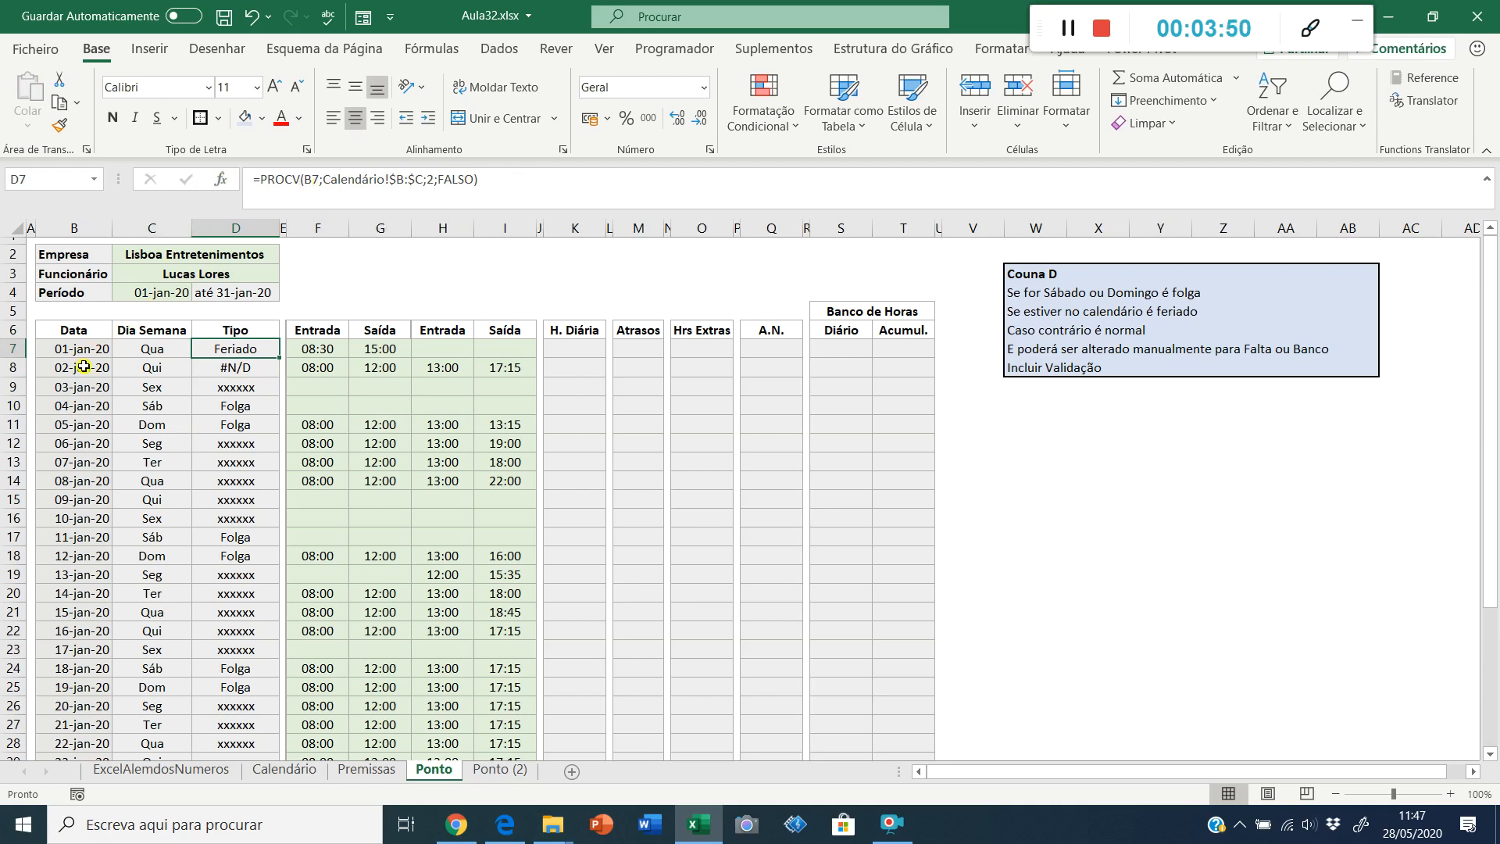
Step: Review how the D7 lookup relates the date in B7 to columns B:C of the Calendário sheet
{"action": "left_click", "coordinate": [262, 769]}
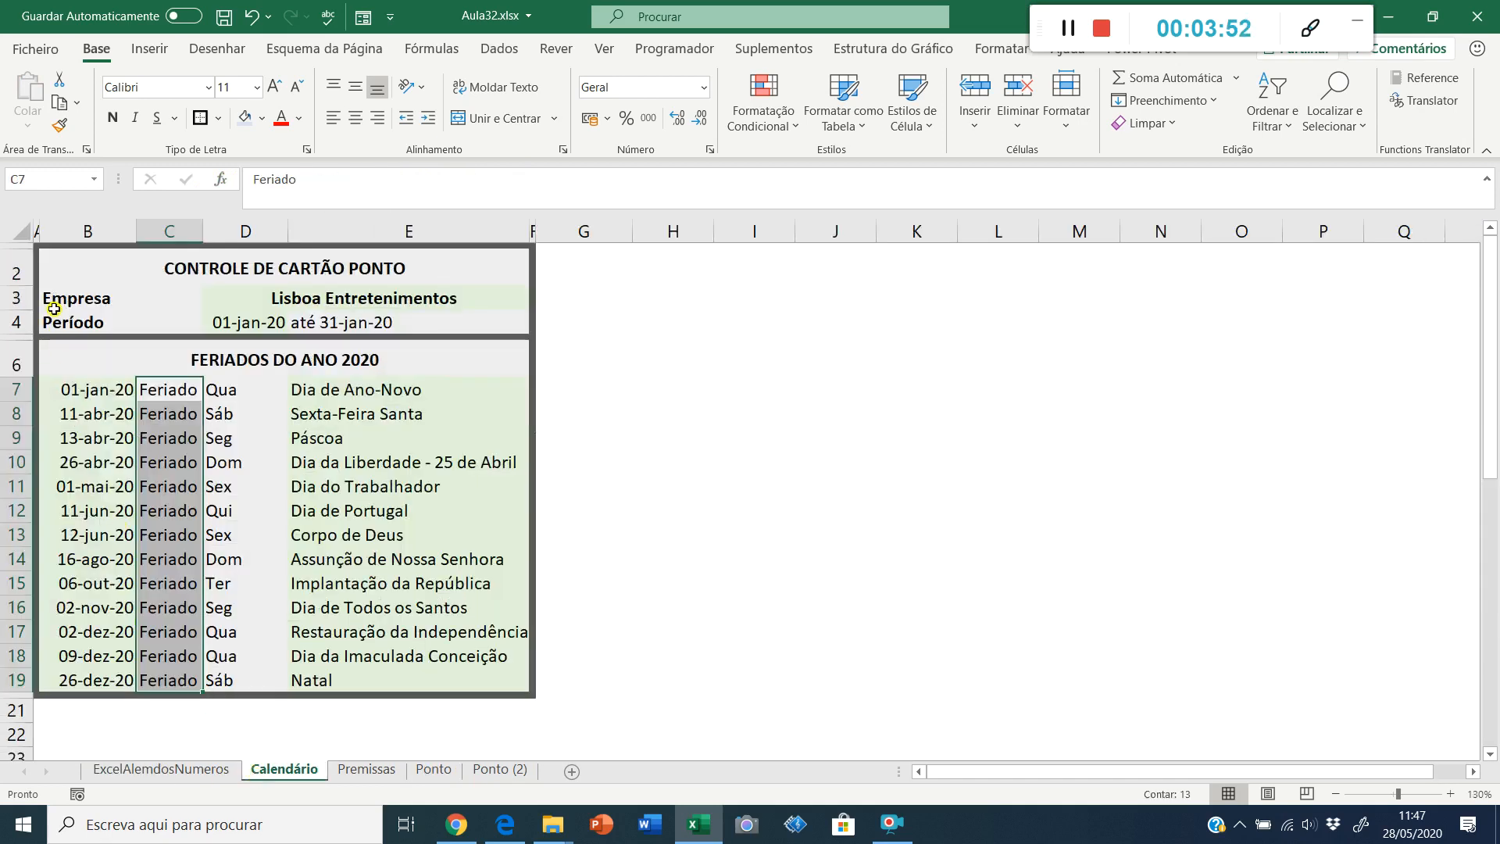
{"action": "left_click_drag", "start_coordinate": [74, 231], "coordinate": [148, 229]}
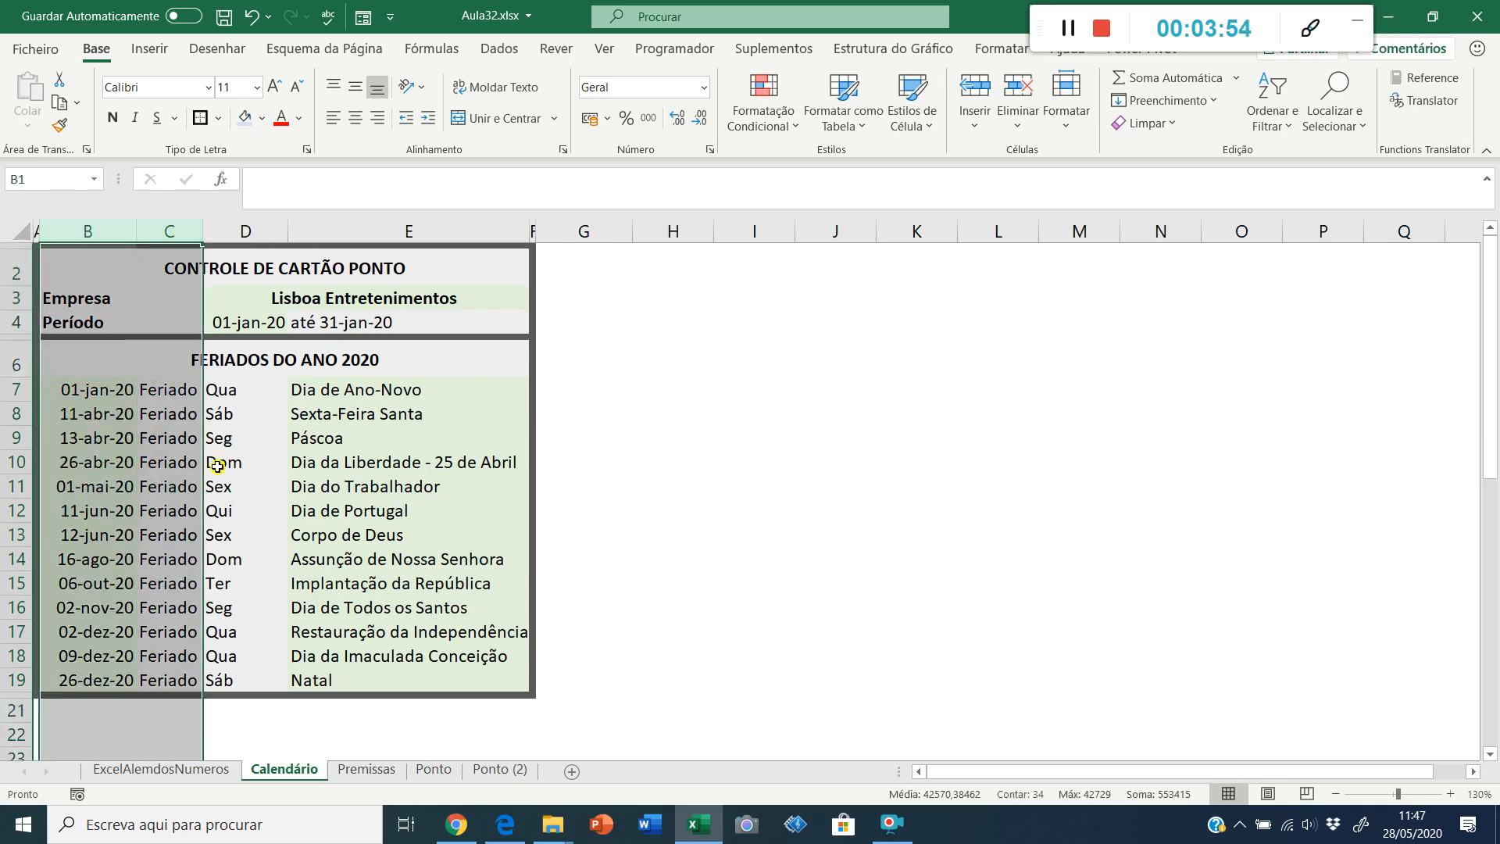
{"action": "left_click", "coordinate": [422, 769]}
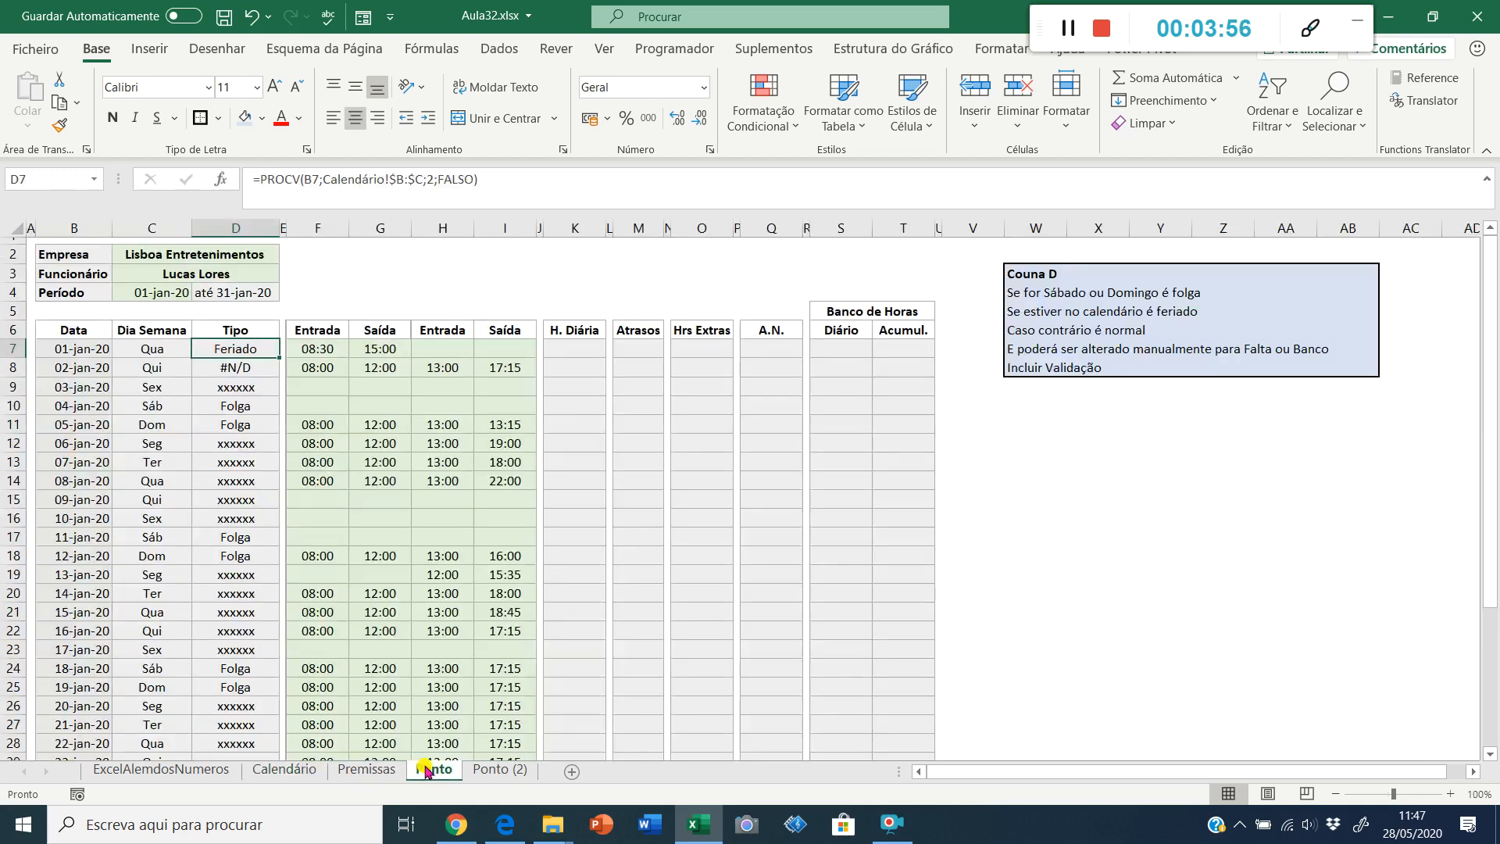
{"action": "left_click", "coordinate": [284, 770]}
{"action": "left_click", "coordinate": [74, 354]}
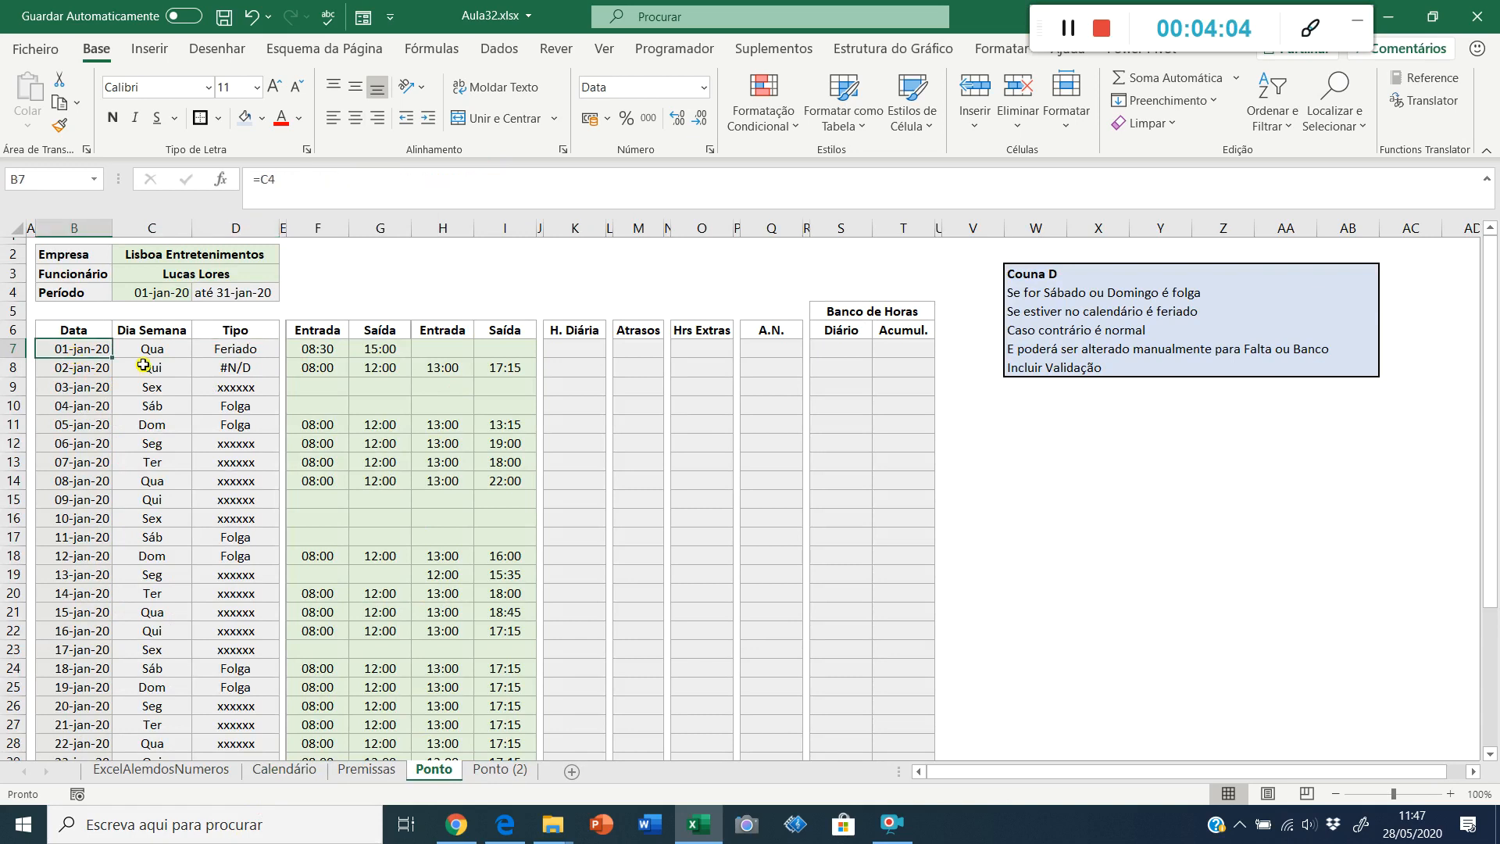
{"action": "left_click", "coordinate": [236, 352]}
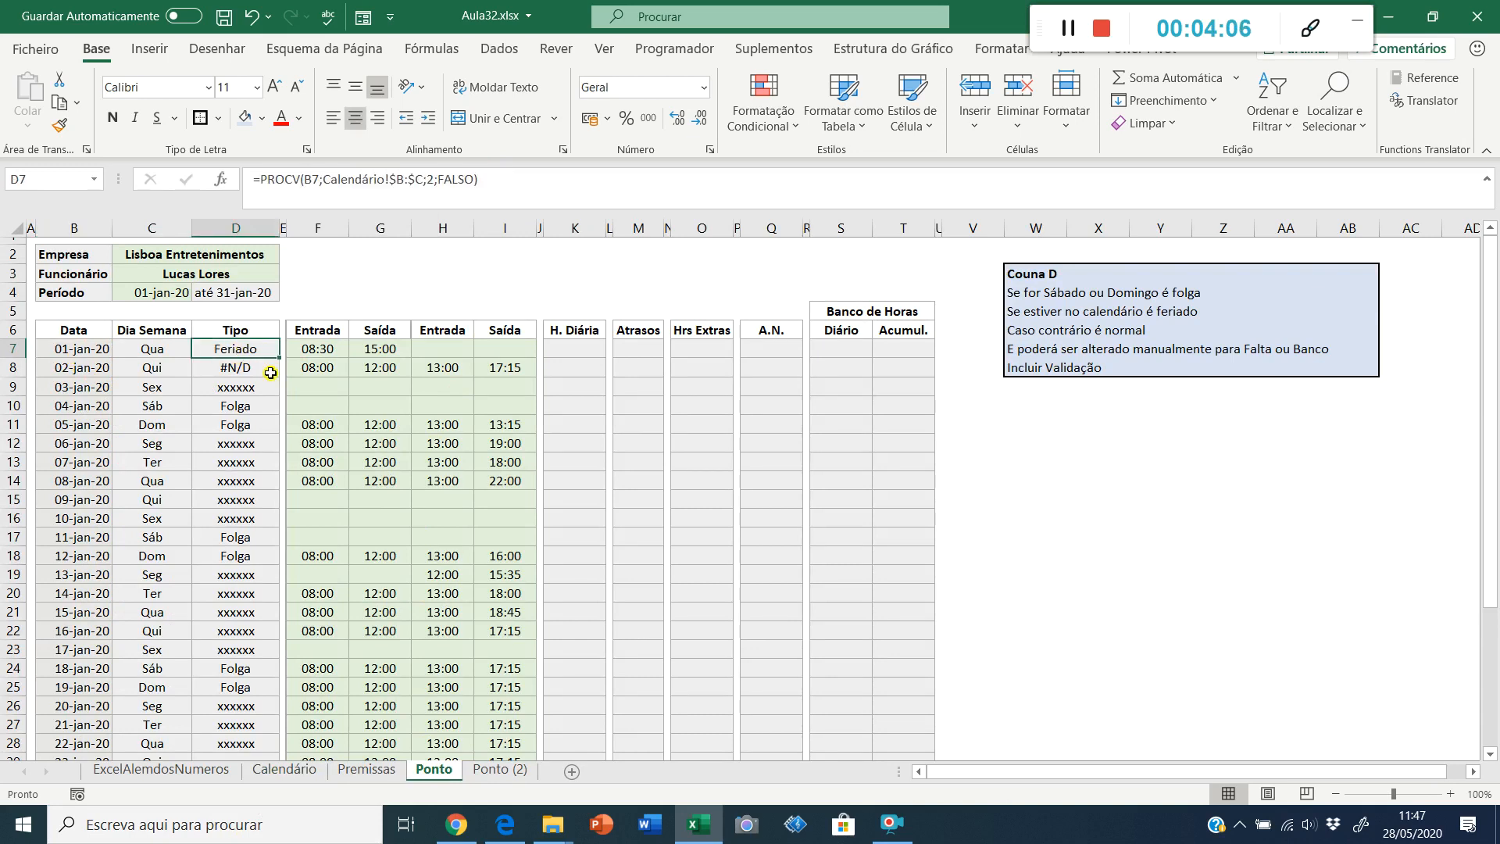
Step: Wrap the D8 holiday lookup in SE.ERRO so that it returns "Normal" when the date is not found
{"action": "key", "text": "Down"}
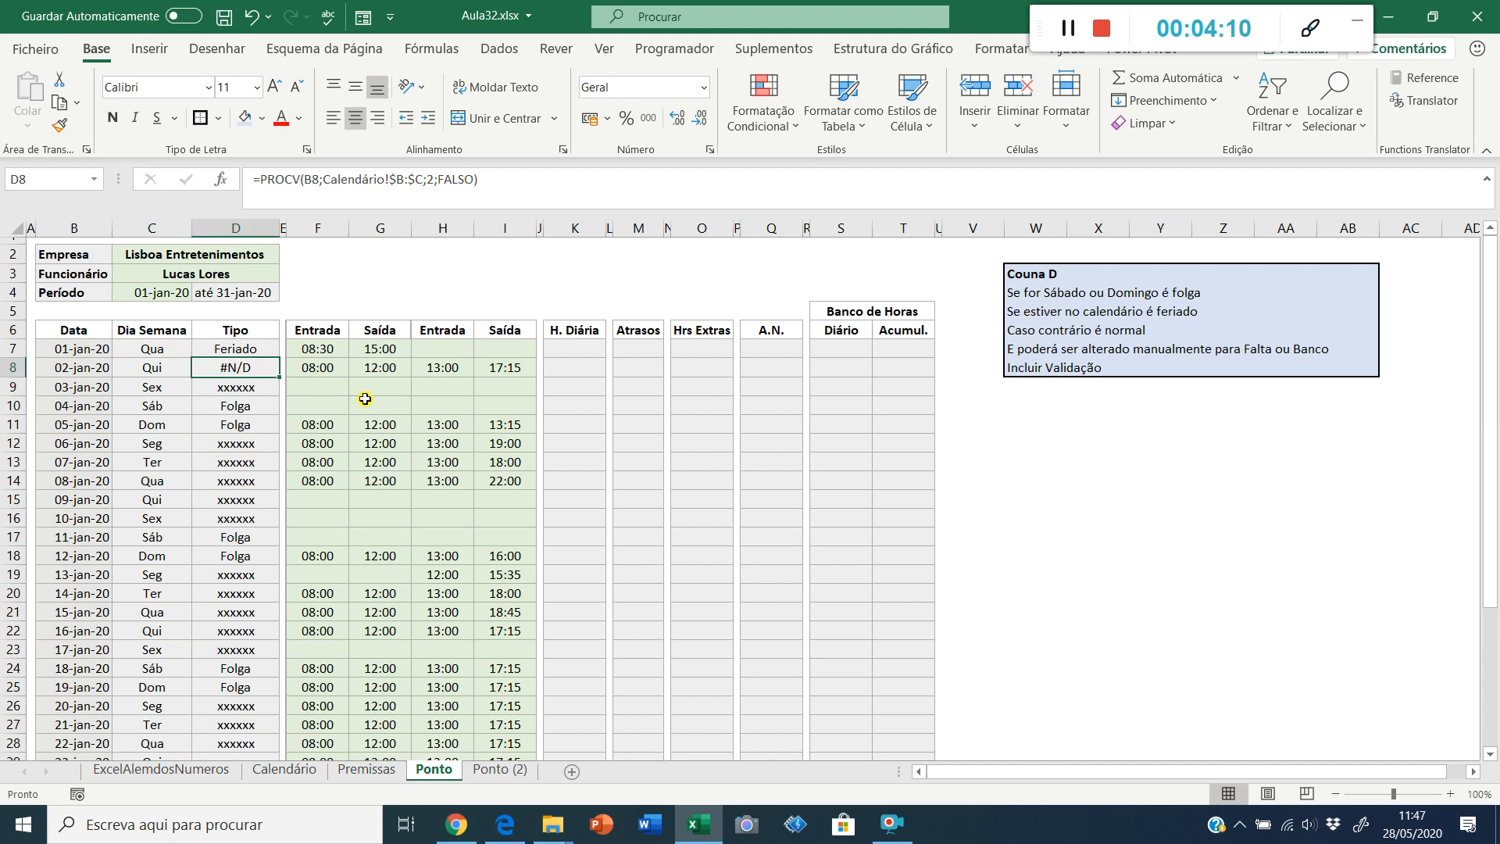
{"action": "left_click", "coordinate": [268, 180]}
{"action": "type", "text": "se.erro"}
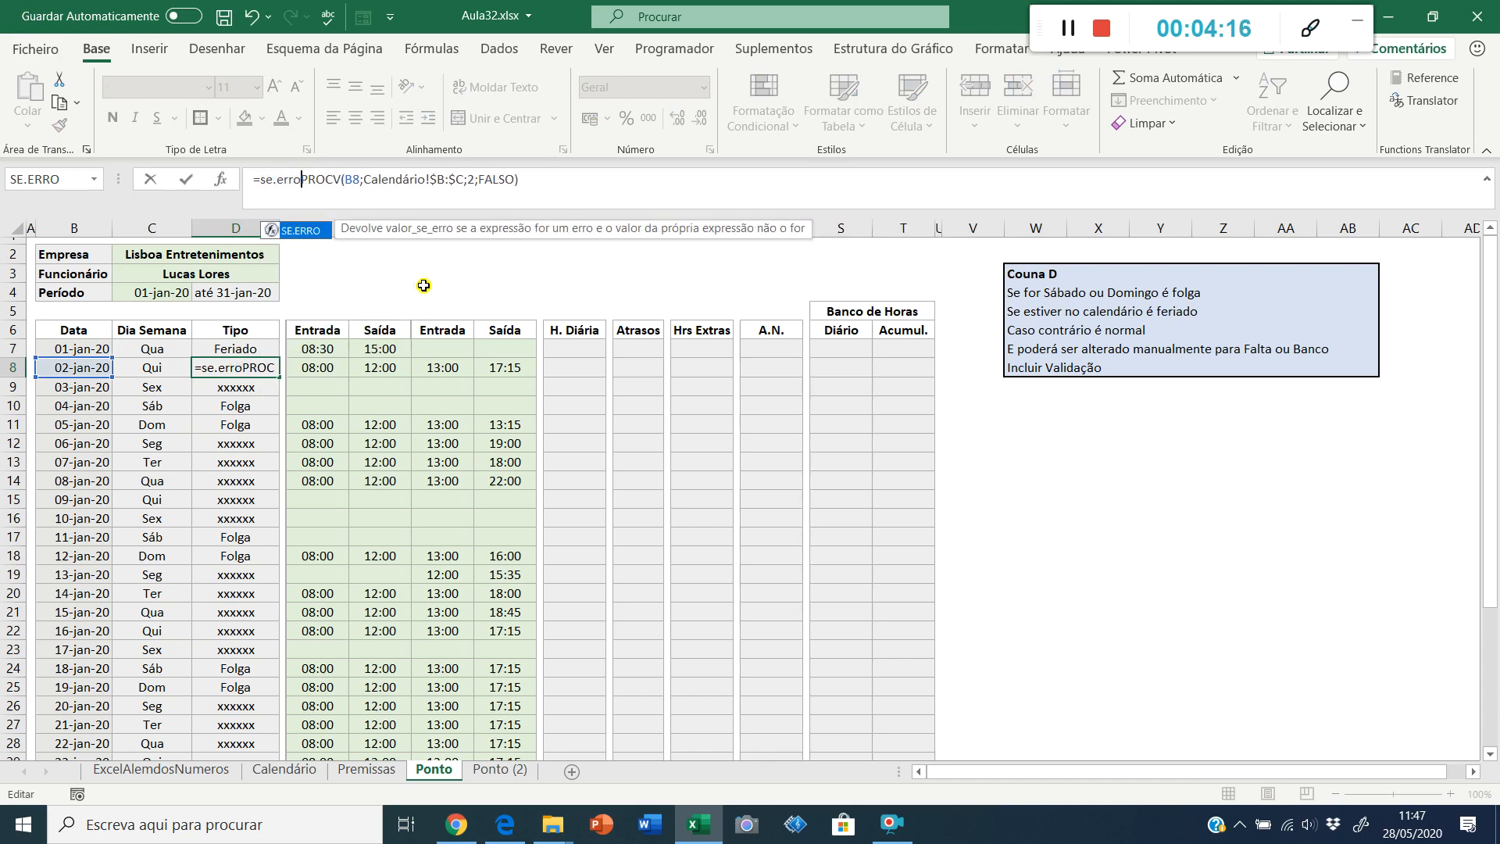
{"action": "type", "text": "("}
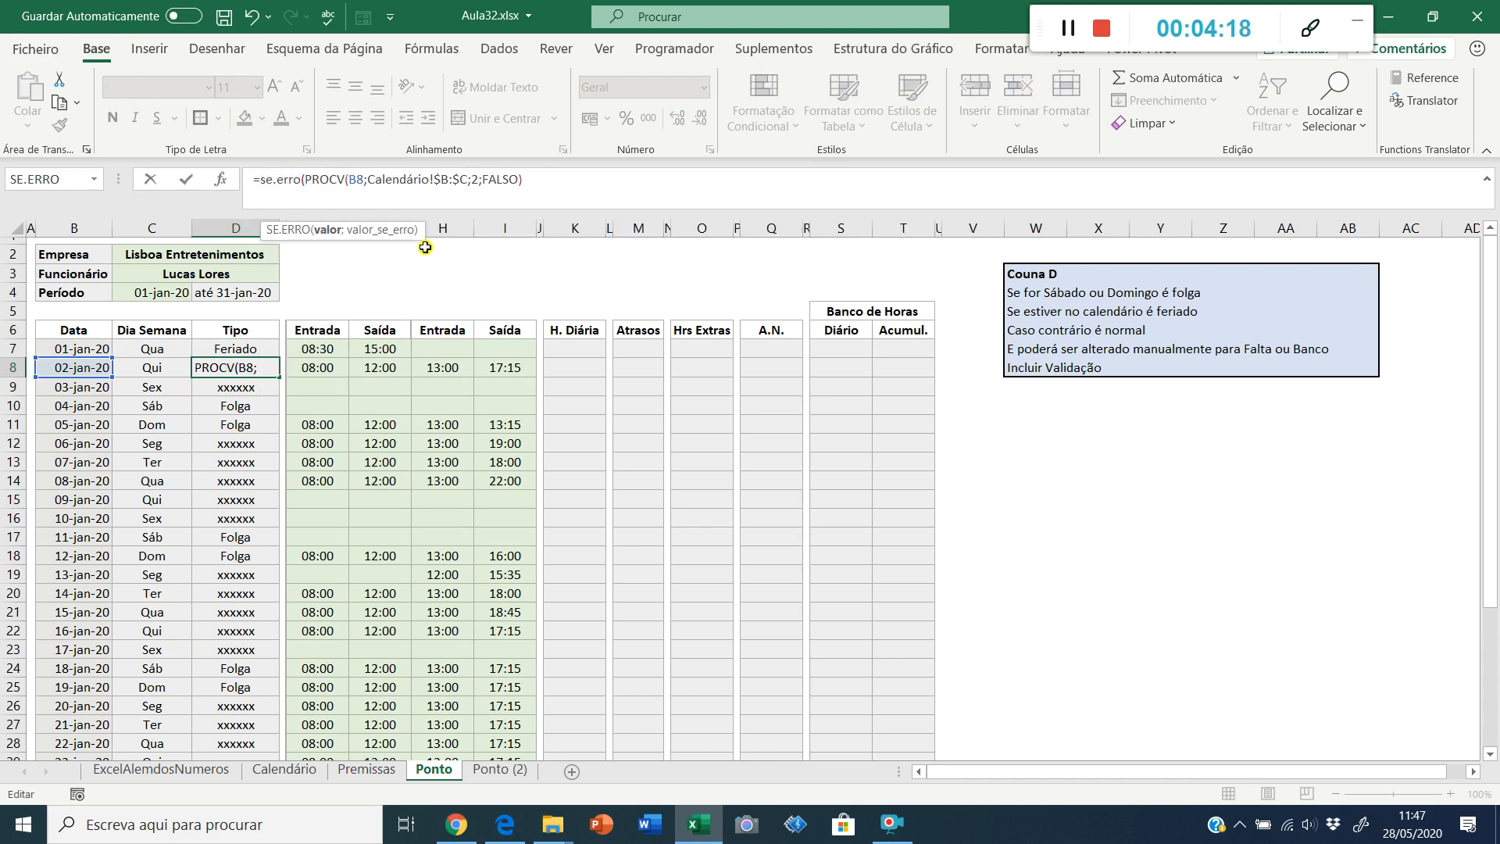
{"action": "left_click", "coordinate": [537, 179]}
{"action": "type", "text": ";"}
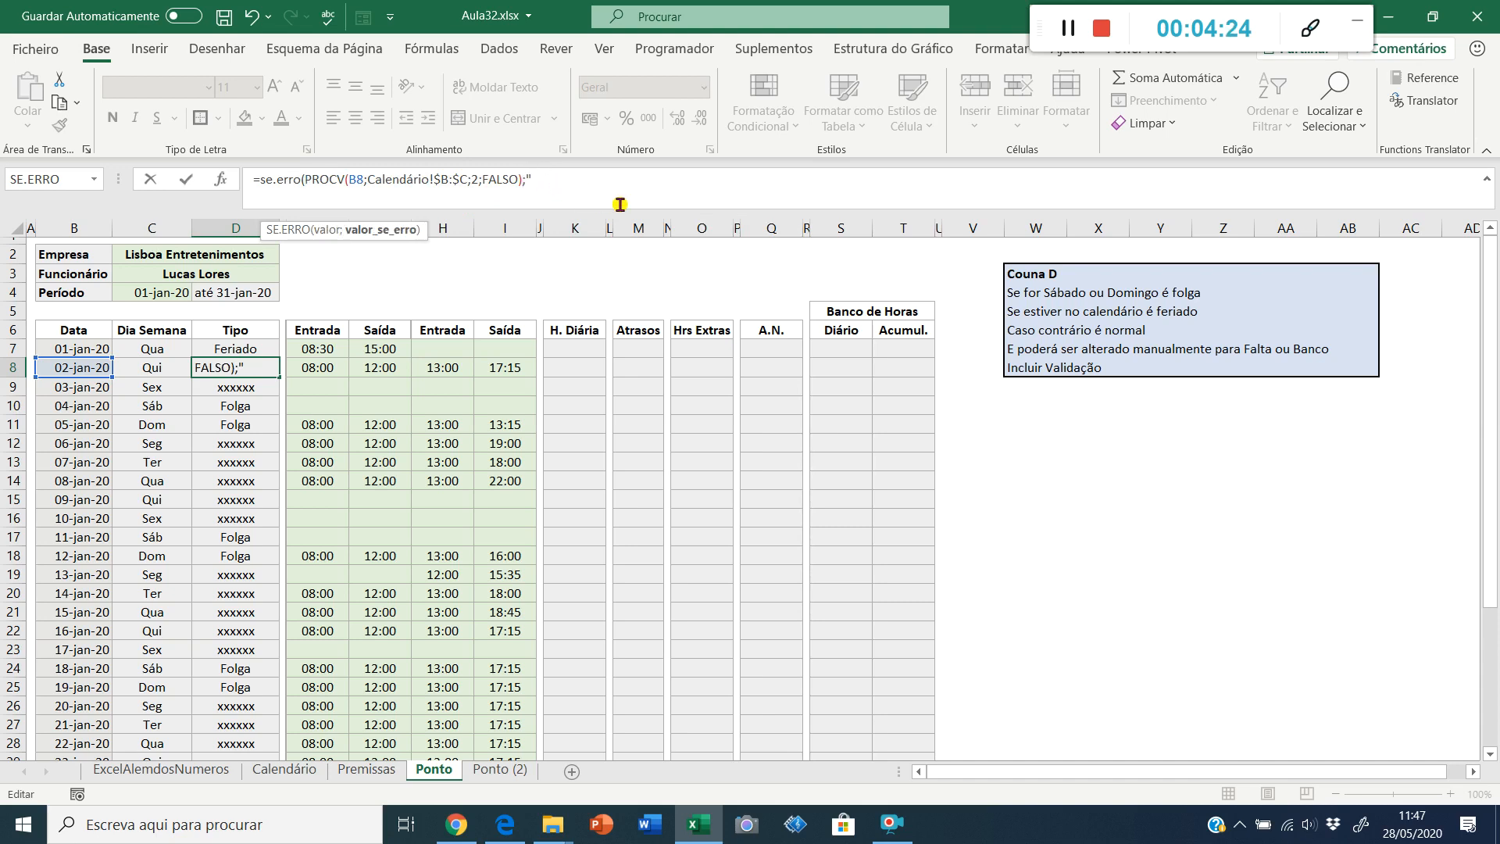
{"action": "type", "text": "\"Norma"}
{"action": "type", "text": ")"}
{"action": "key", "text": "Return"}
Step: Copy the SE.ERRO lookup formula from D8 into D7 and then down through D9
{"action": "key", "text": "Up"}
{"action": "key", "text": "ctrl+c"}
{"action": "key", "text": "Up"}
{"action": "key", "text": "Return"}
{"action": "key", "text": "ctrl+c"}
{"action": "key", "text": "Down"}
{"action": "key", "text": "shift+Down"}
{"action": "key", "text": "Return"}
{"action": "key", "text": "Down"}
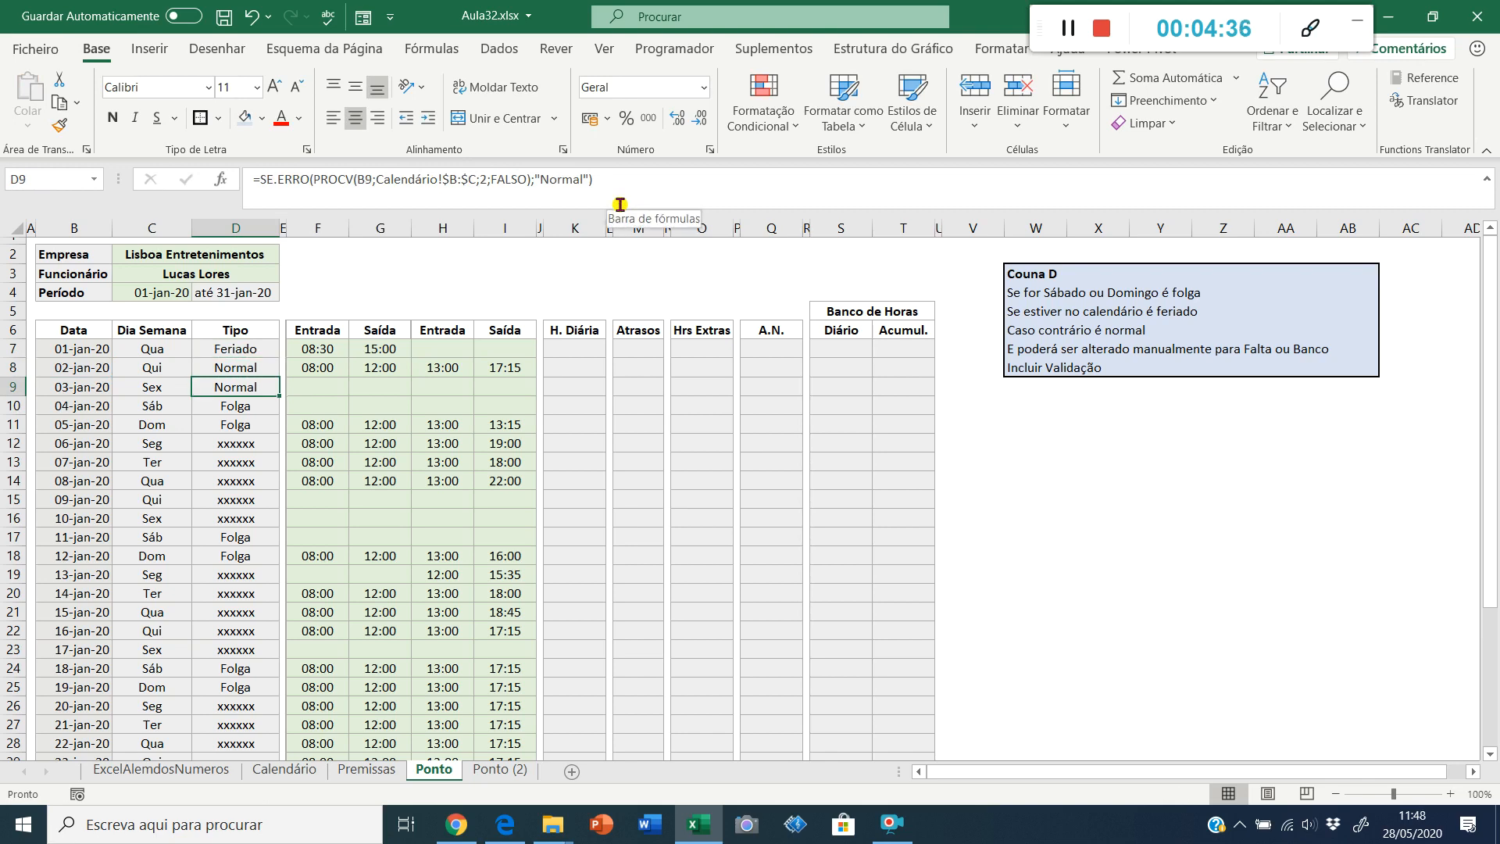
{"action": "key", "text": "Down"}
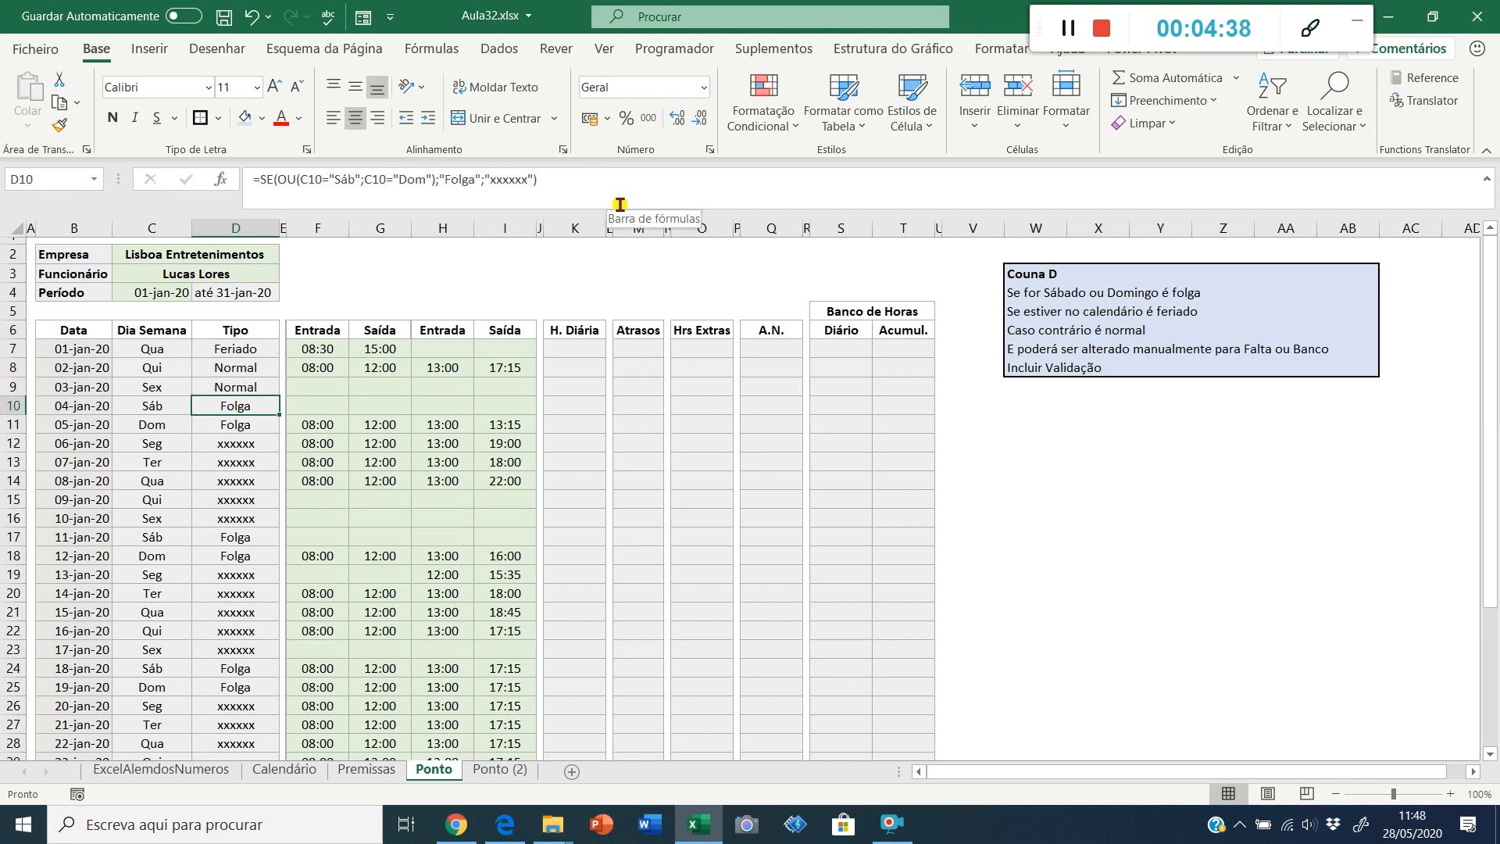
Step: Compare the lookup formula in D9 with the weekday formula in D10, and read the column D rules in the notes box
{"action": "key", "text": "Up"}
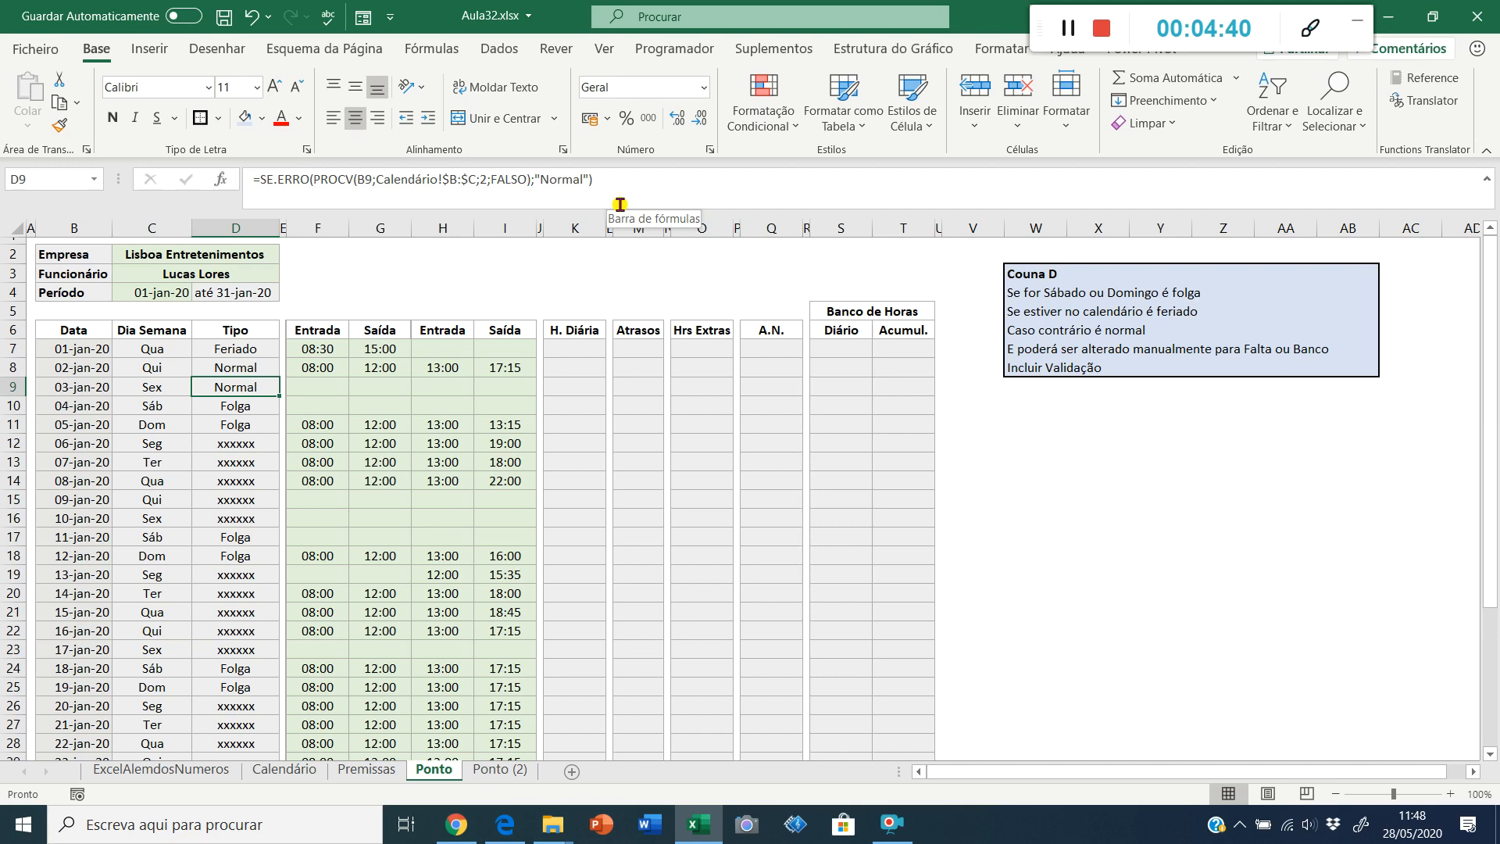
{"action": "key", "text": "Down"}
{"action": "key", "text": "Up"}
{"action": "key", "text": "Down"}
{"action": "key", "text": "Up"}
{"action": "key", "text": "Down"}
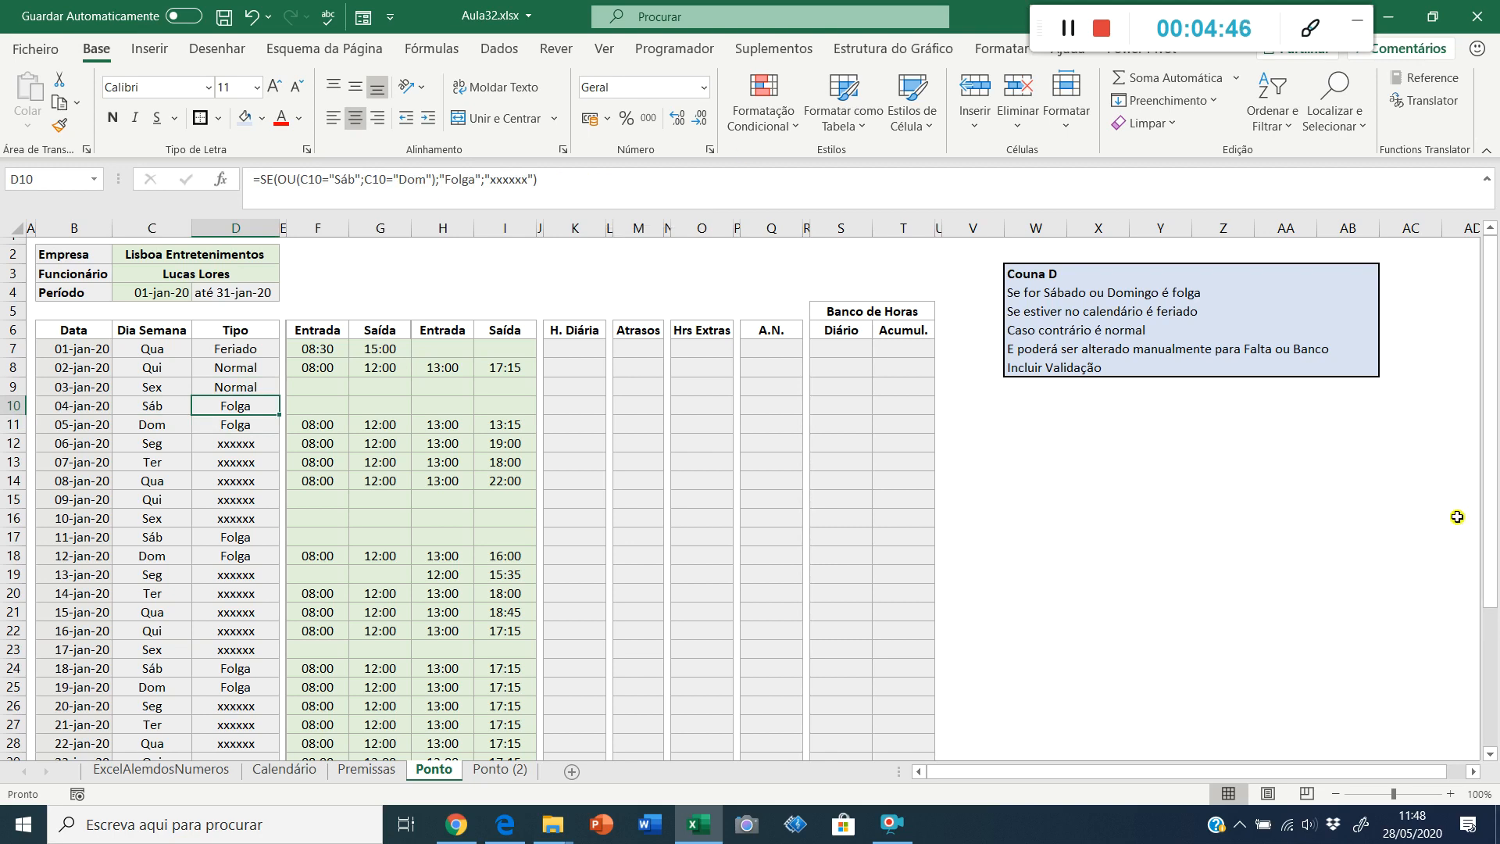
{"action": "left_click_drag", "start_coordinate": [1172, 294], "coordinate": [1237, 296]}
{"action": "left_click_drag", "start_coordinate": [1032, 316], "coordinate": [1176, 317]}
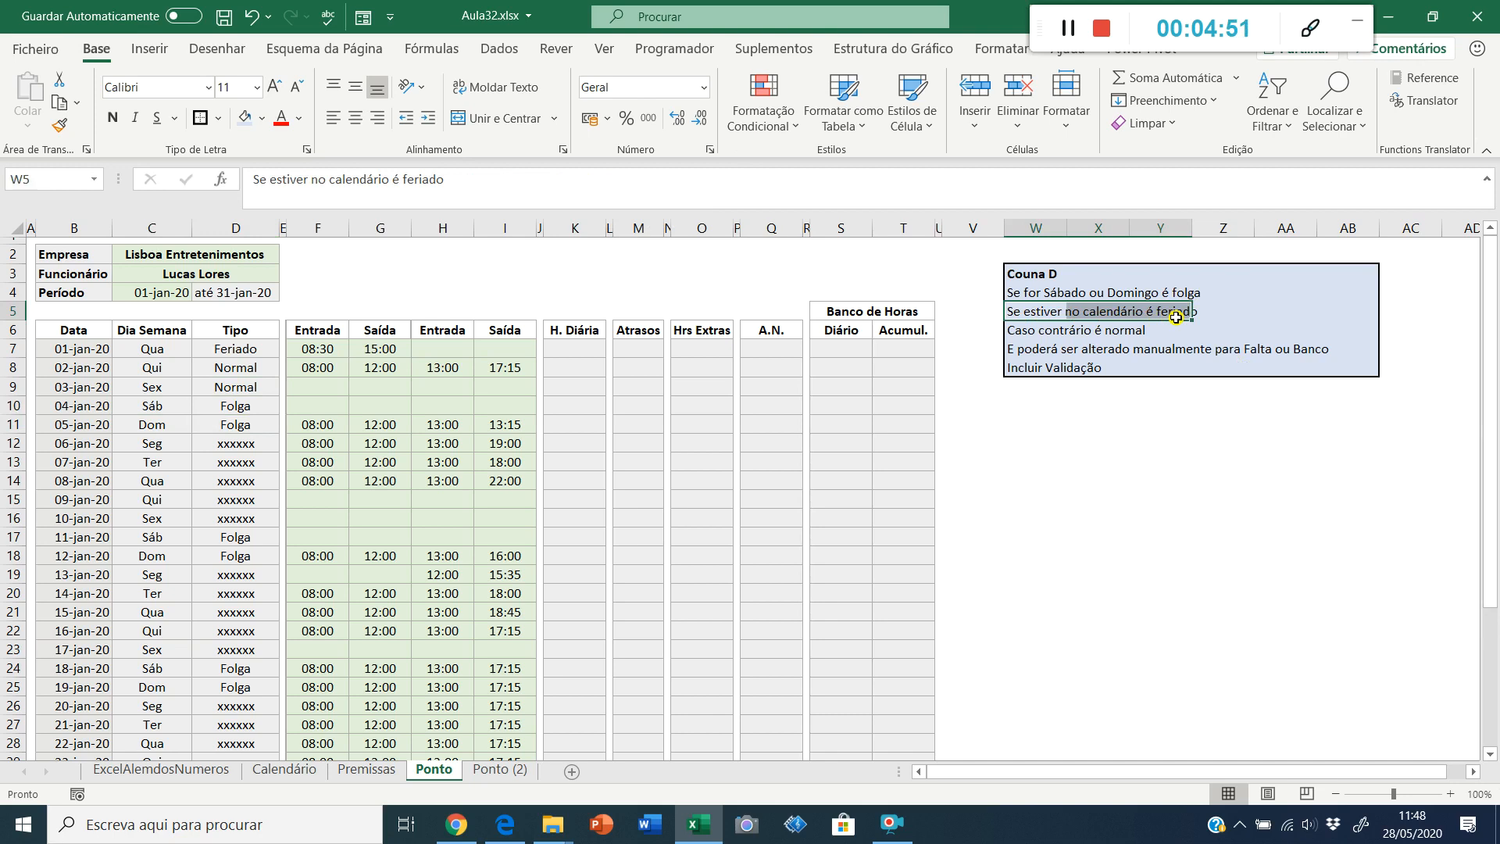
{"action": "left_click", "coordinate": [254, 449]}
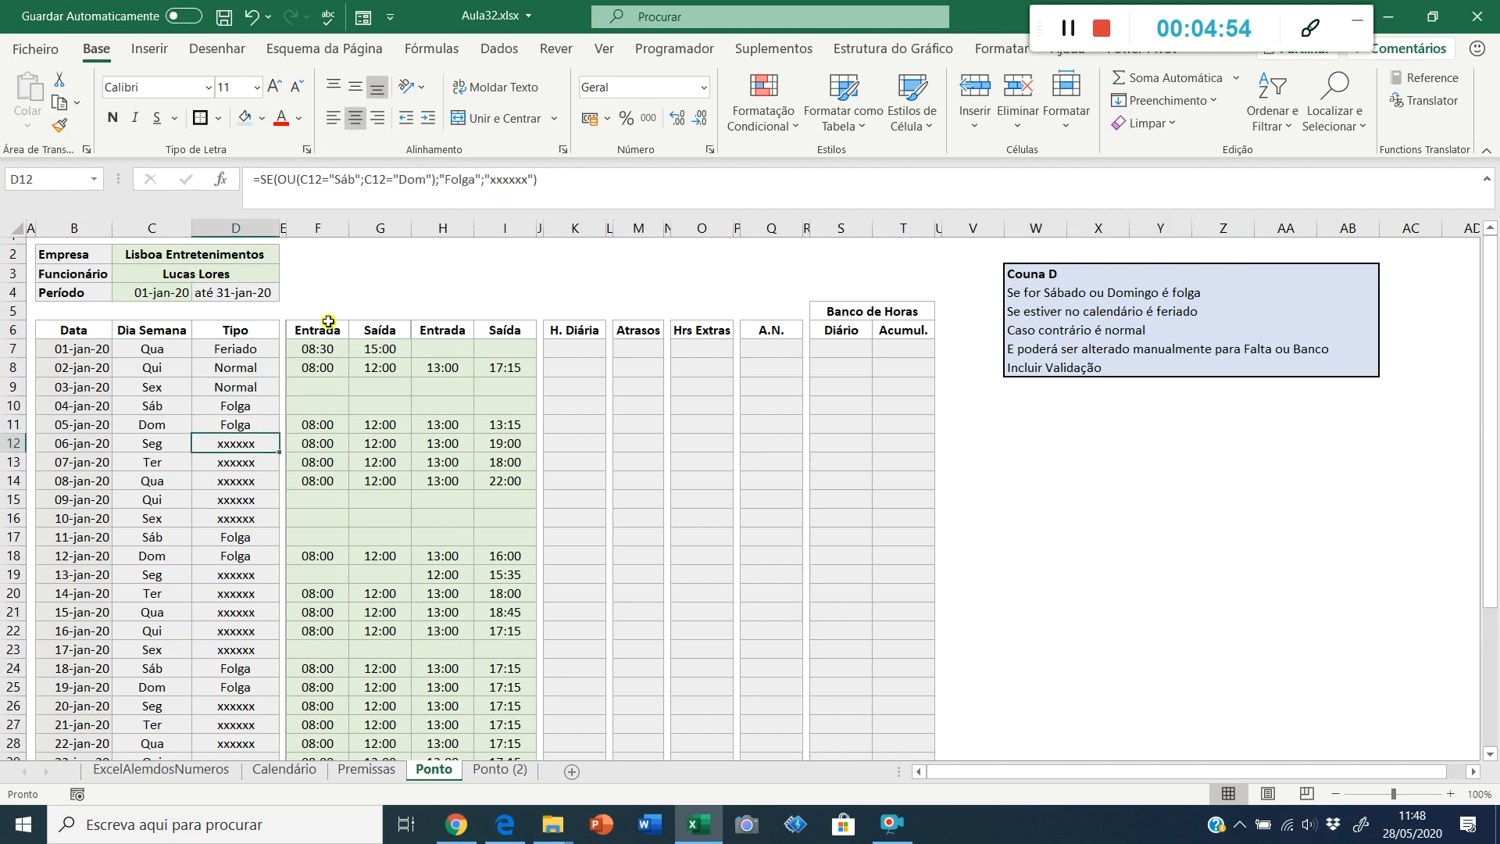
{"action": "left_click_drag", "start_coordinate": [1039, 311], "coordinate": [1162, 315]}
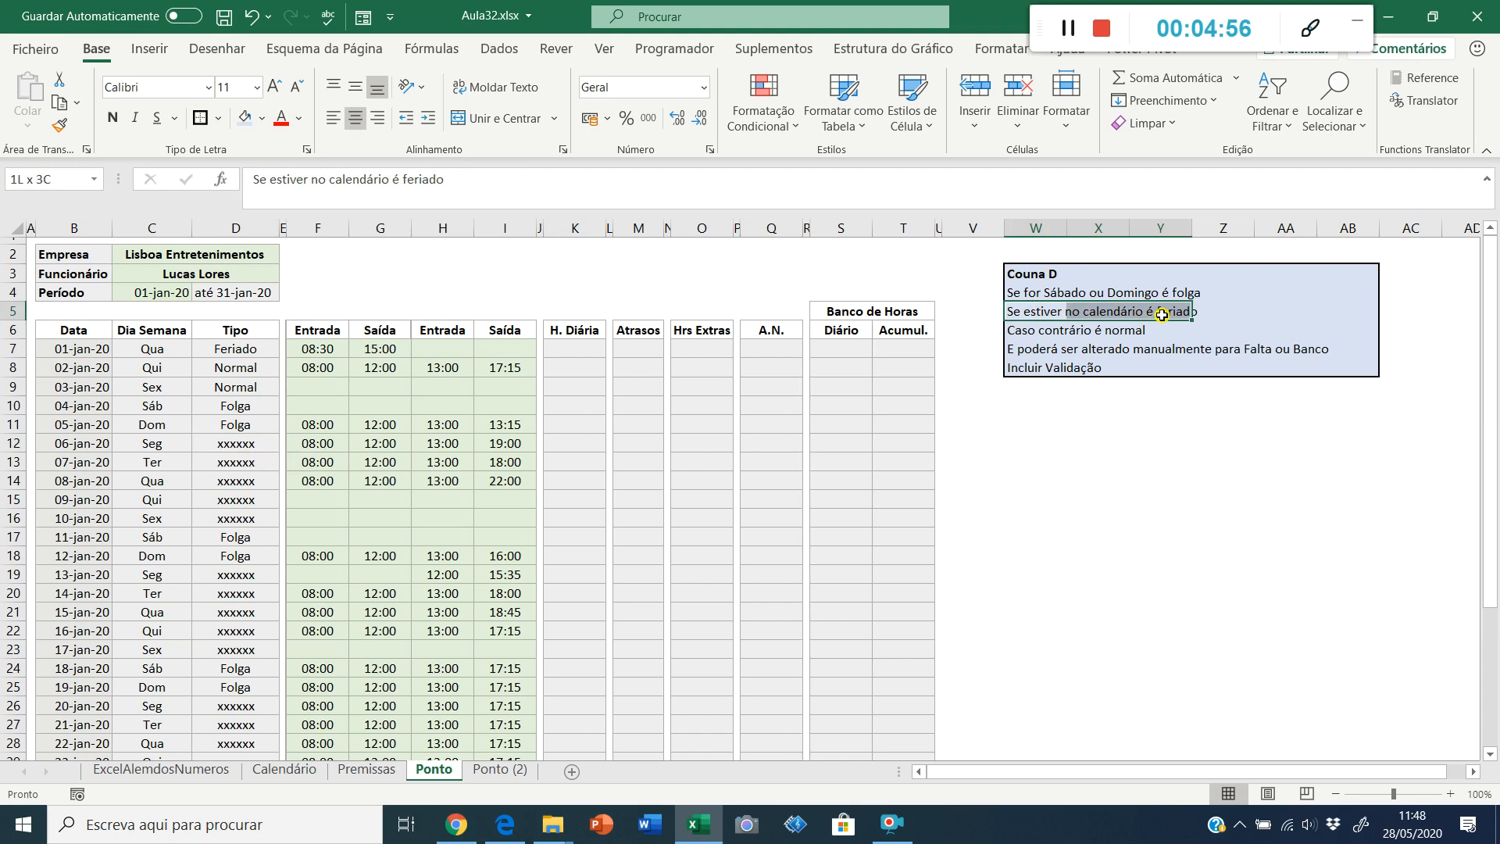
{"action": "left_click_drag", "start_coordinate": [1051, 331], "coordinate": [1133, 329]}
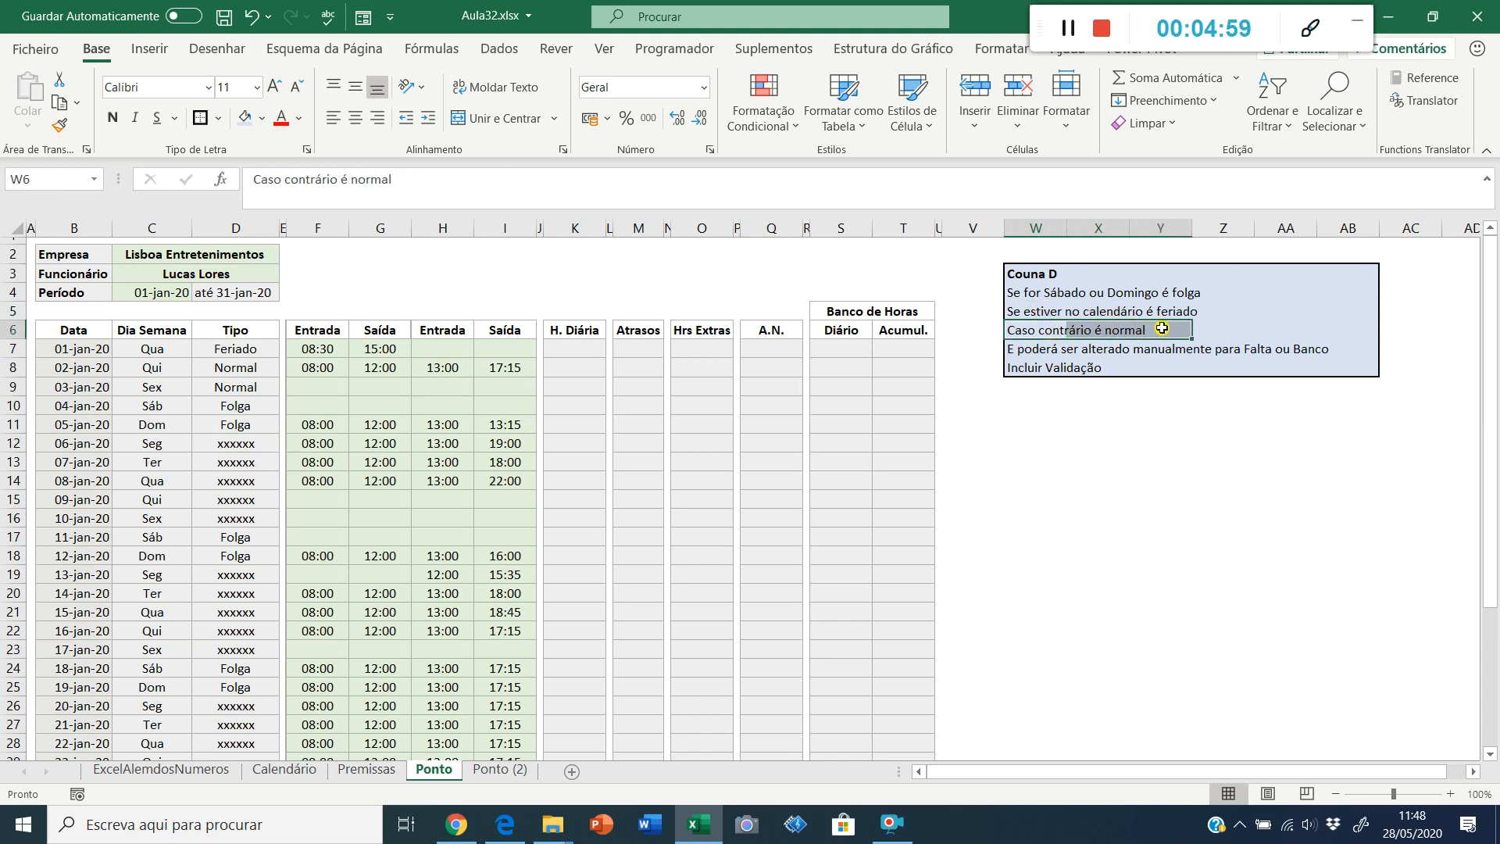
Step: Replace "xxxxxx" in D12's SE formula with the SE.ERRO lookup copied from D7, pointing its lookup value to B12
{"action": "left_click", "coordinate": [223, 358]}
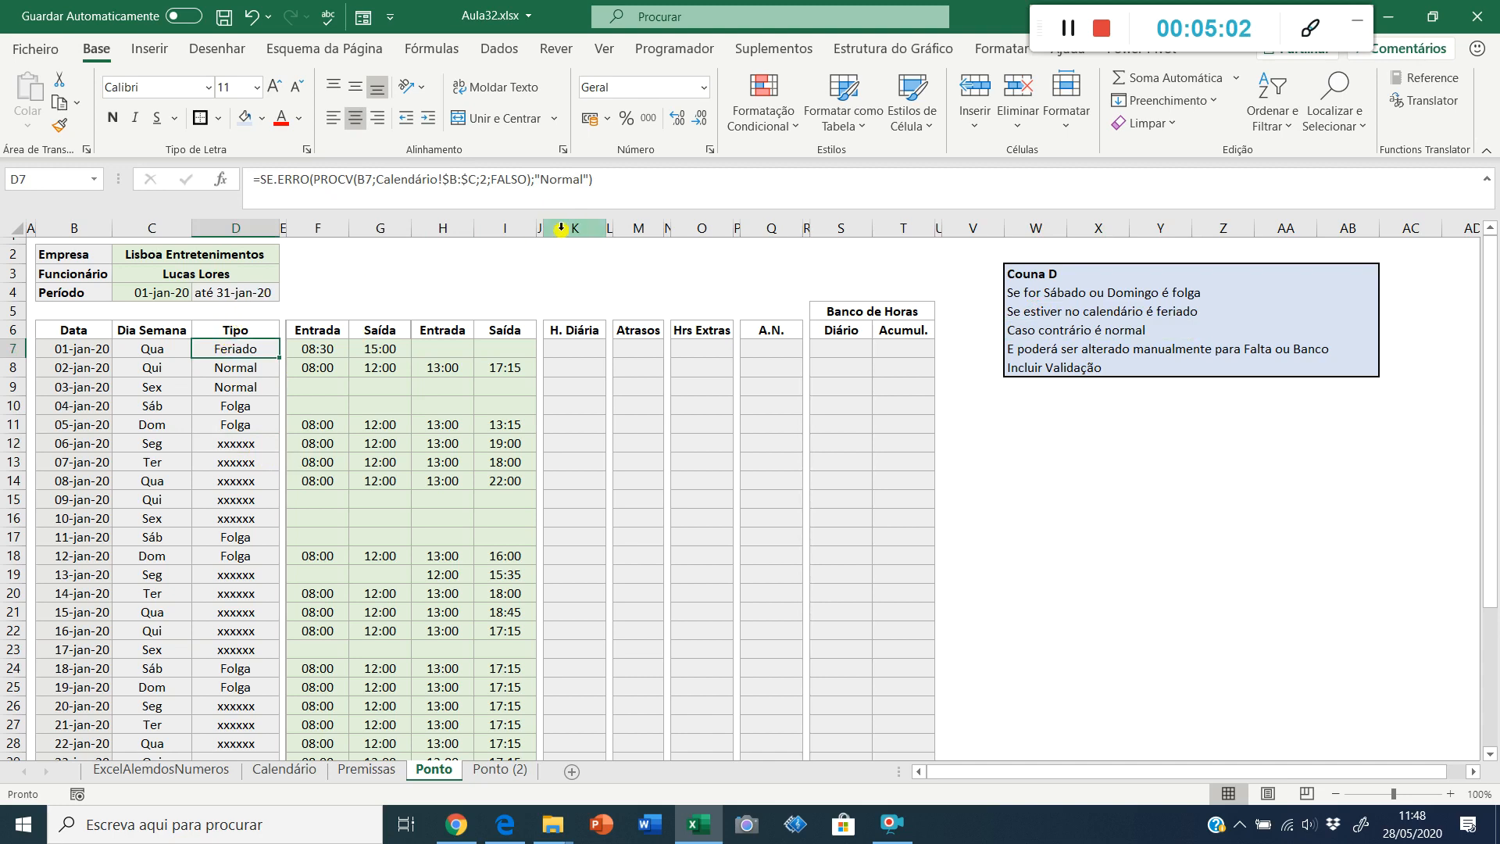
{"action": "left_click_drag", "start_coordinate": [635, 190], "coordinate": [261, 180]}
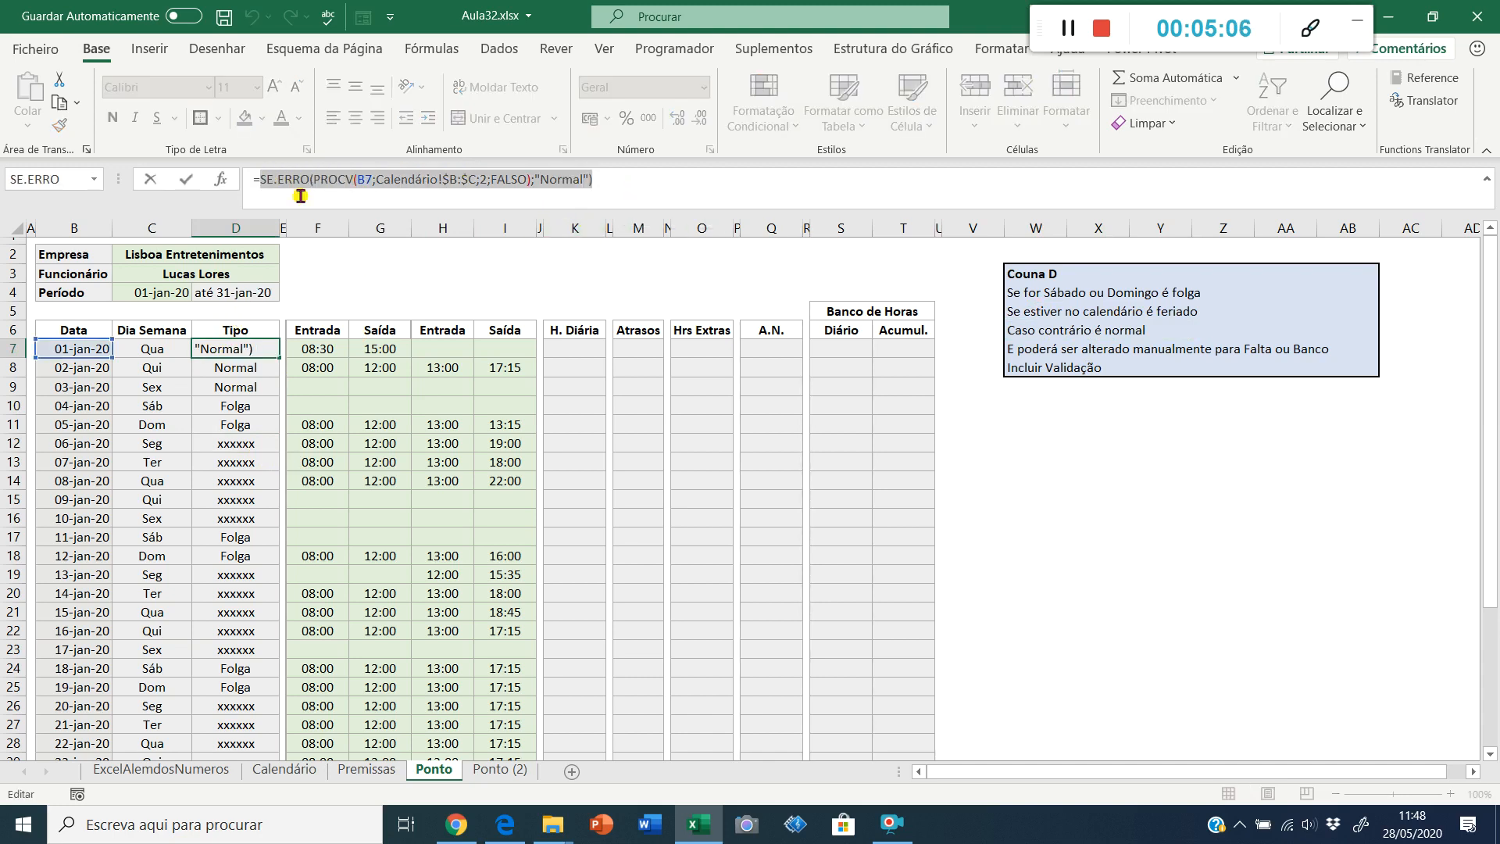
{"action": "key", "text": "Escape"}
{"action": "left_click", "coordinate": [252, 443]}
{"action": "double_click", "coordinate": [507, 181]}
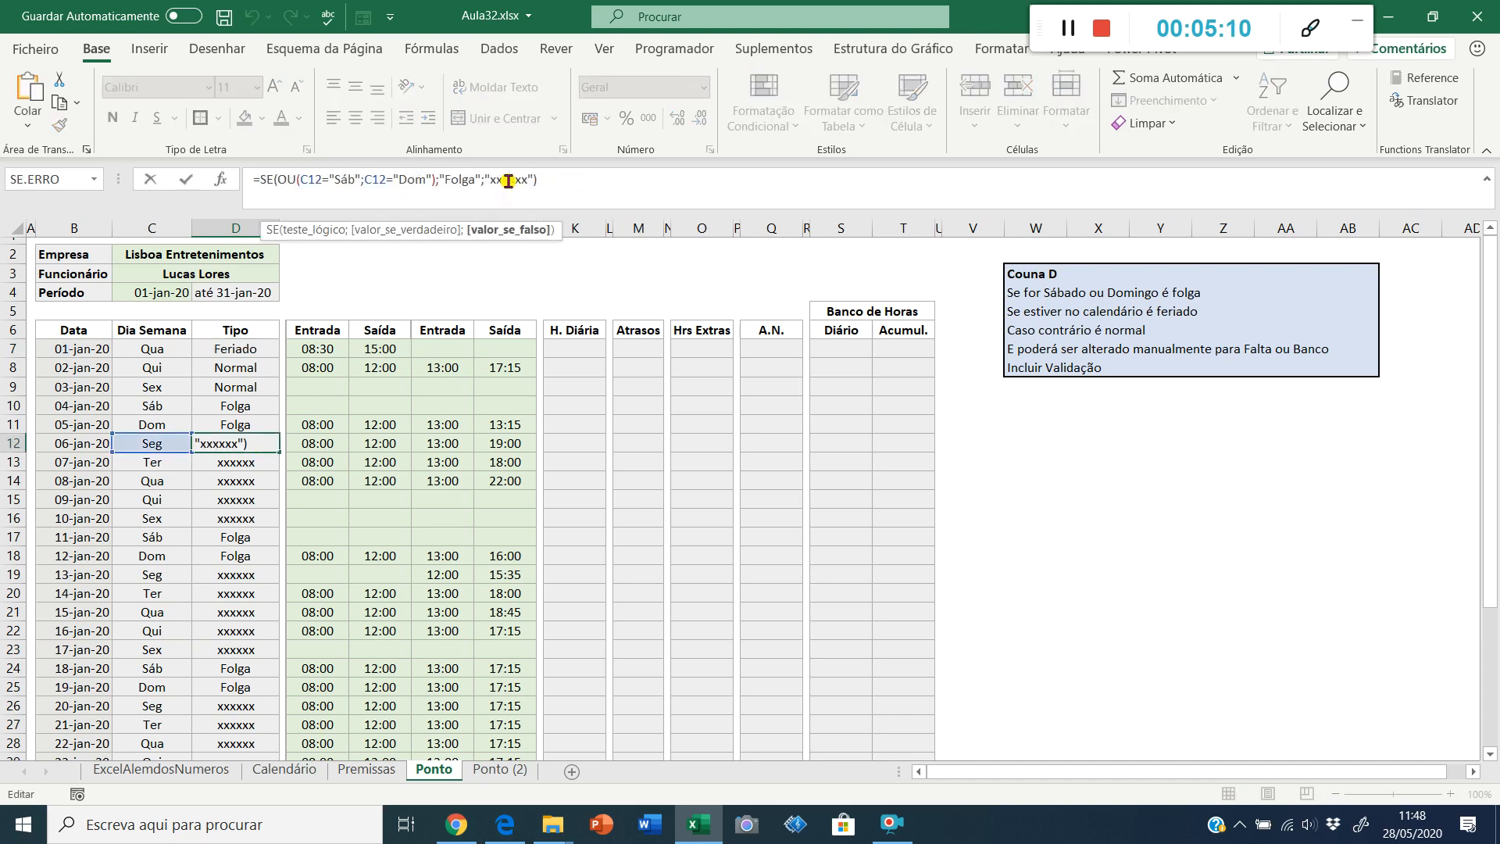
{"action": "key", "text": "ctrl+v"}
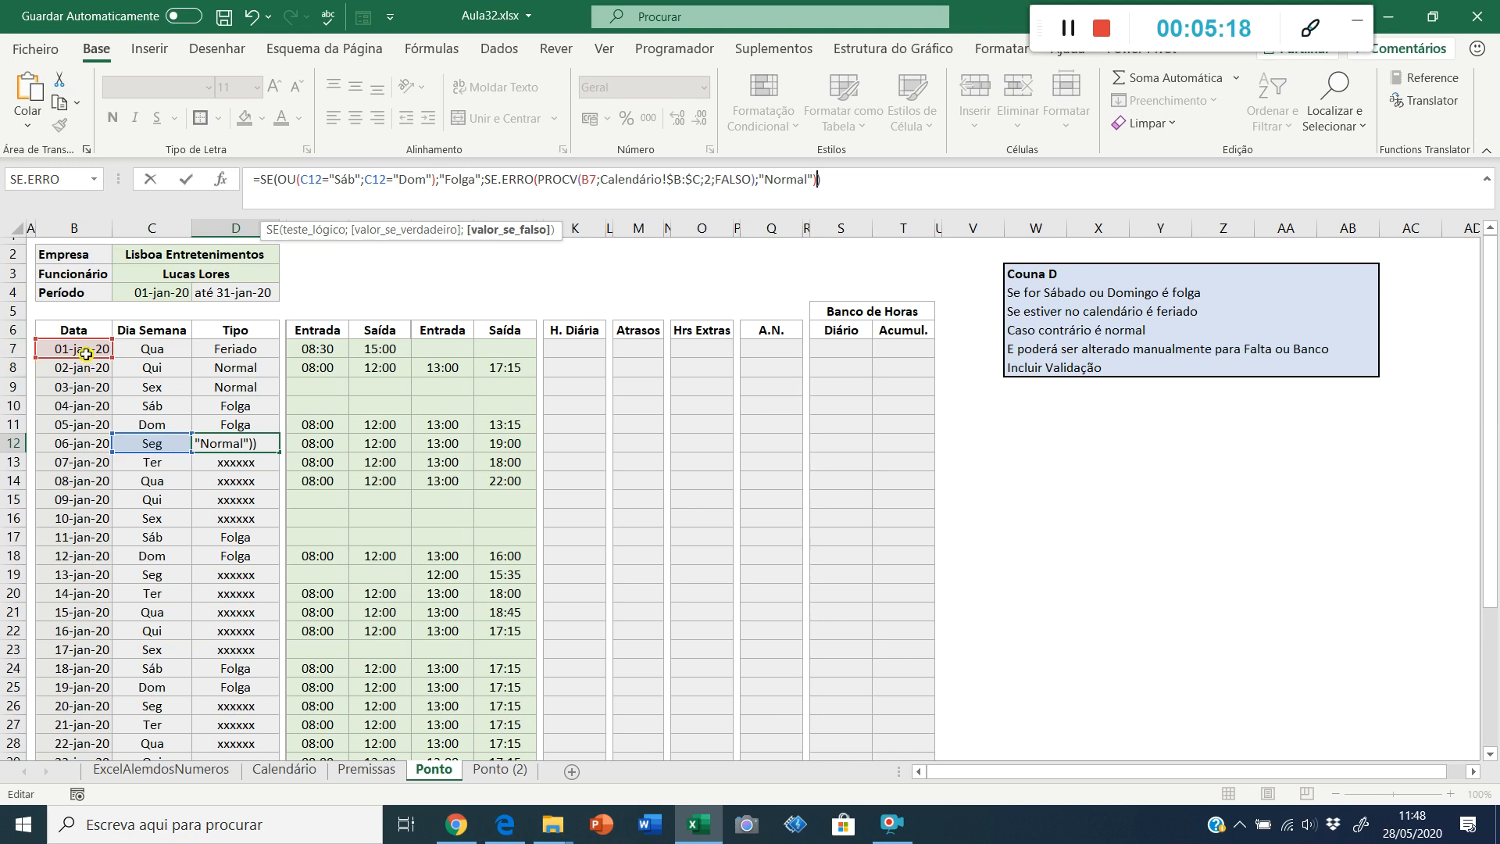
{"action": "left_click_drag", "start_coordinate": [85, 354], "coordinate": [72, 440]}
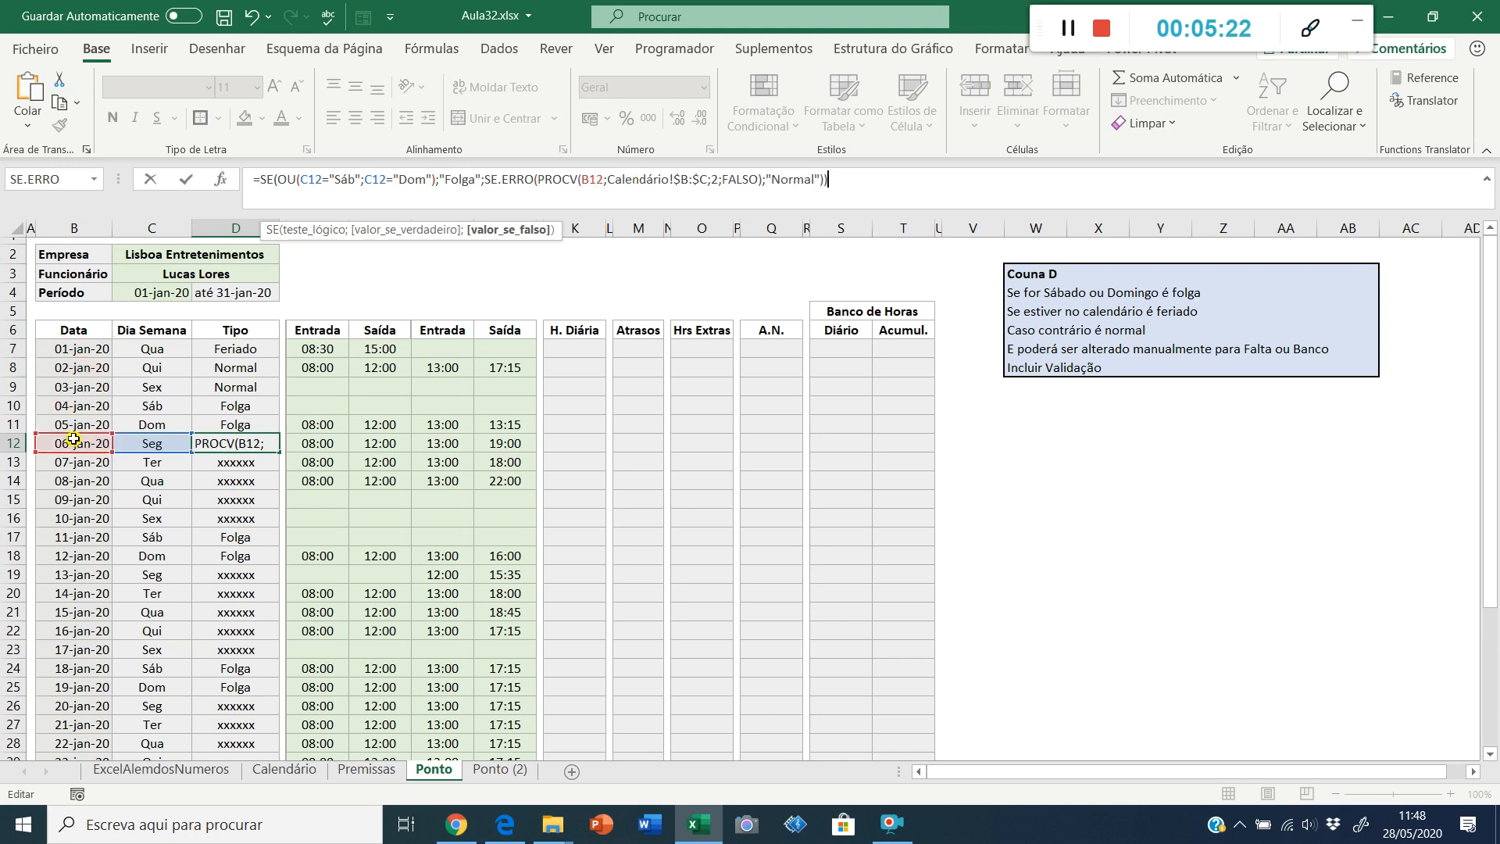
{"action": "key", "text": "Return"}
Step: Copy the combined SE formula from D12 over the whole Tipo column, from D7 down to the last day
{"action": "key", "text": "Up"}
{"action": "key", "text": "ctrl+c"}
{"action": "key", "text": "Up"}
{"action": "key", "text": "Up"}
{"action": "key", "text": "Up"}
{"action": "key", "text": "Up"}
{"action": "key", "text": "Up"}
{"action": "key", "text": "ctrl+shift+Down"}
{"action": "key", "text": "ctrl+BackSpace"}
{"action": "key", "text": "Return"}
{"action": "key", "text": "Up"}
{"action": "key", "text": "Down"}
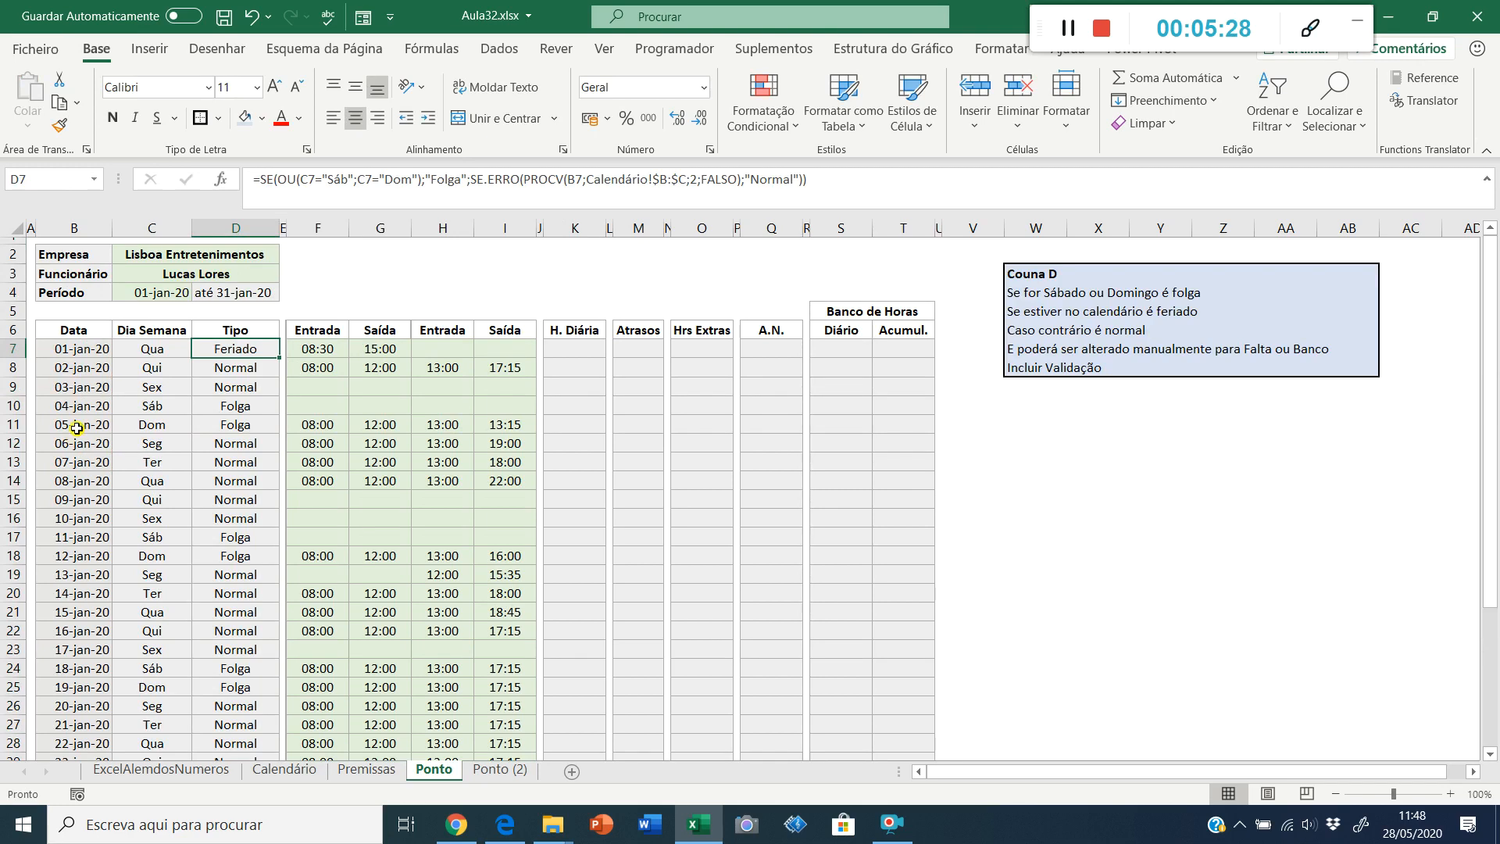
Step: Check the Tipo results in D7 to D12 against the Folga, Feriado and Normal rules in the notes box
{"action": "left_click", "coordinate": [1129, 294]}
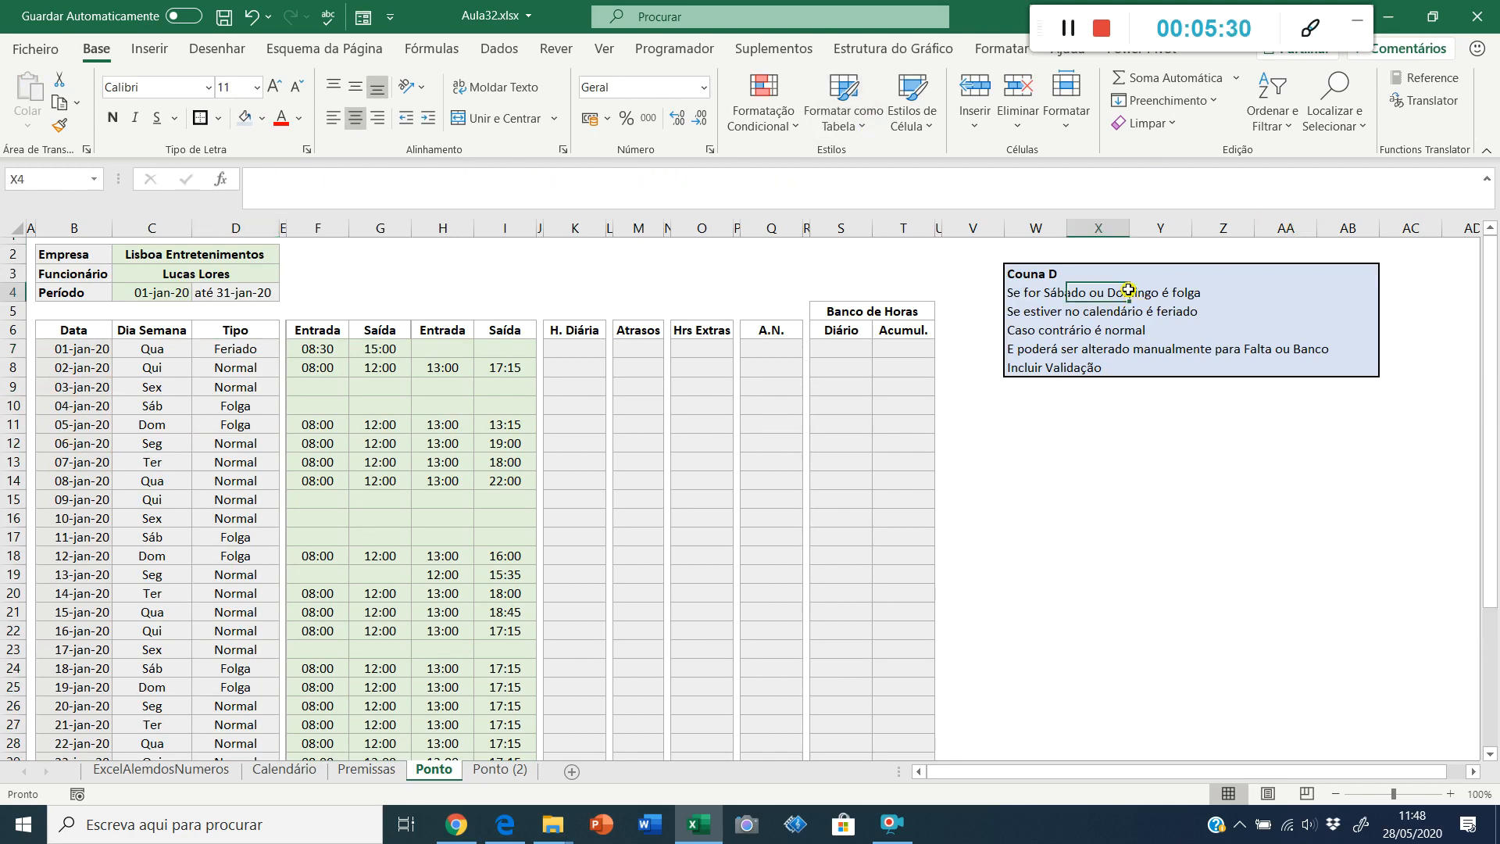
{"action": "left_click", "coordinate": [1126, 313]}
{"action": "left_click", "coordinate": [1115, 331]}
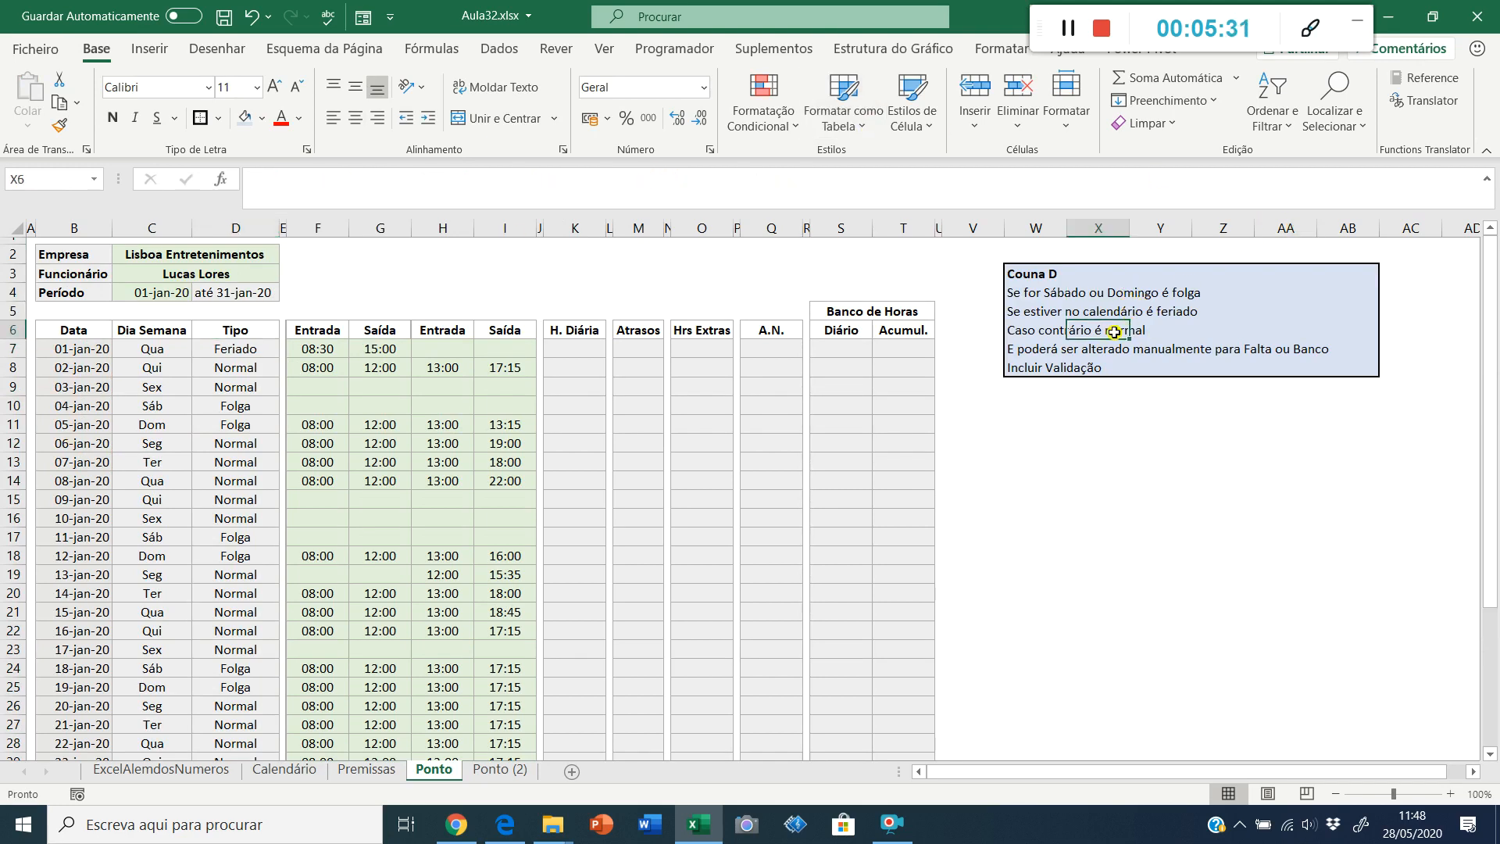
{"action": "left_click", "coordinate": [247, 351]}
{"action": "left_click", "coordinate": [247, 381]}
{"action": "left_click", "coordinate": [247, 410]}
{"action": "left_click", "coordinate": [249, 439]}
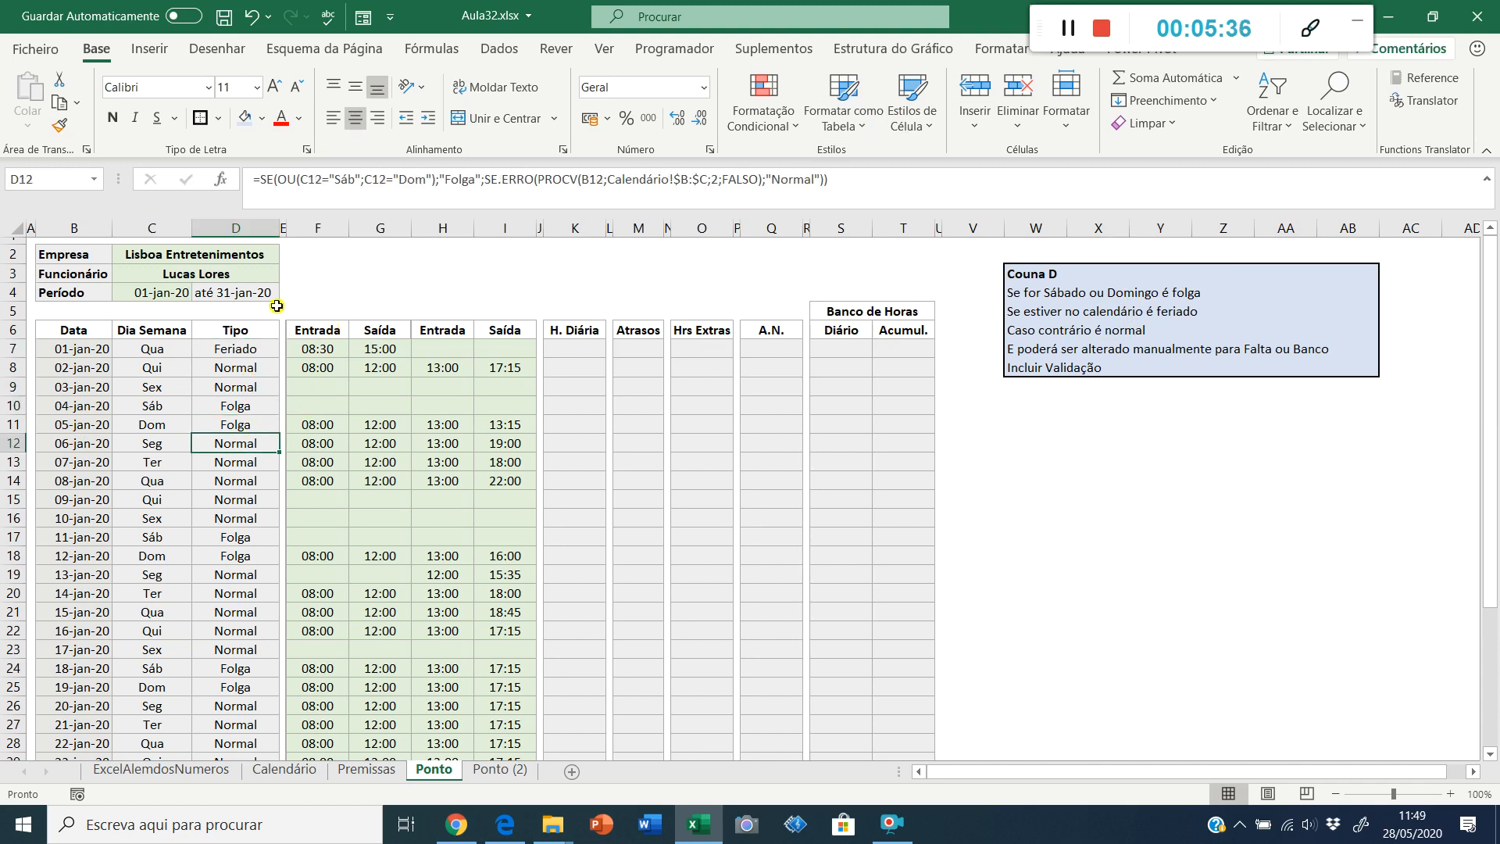
Step: Inspect the function arguments of the SE and OU parts of the D10 formula
{"action": "left_click", "coordinate": [229, 410]}
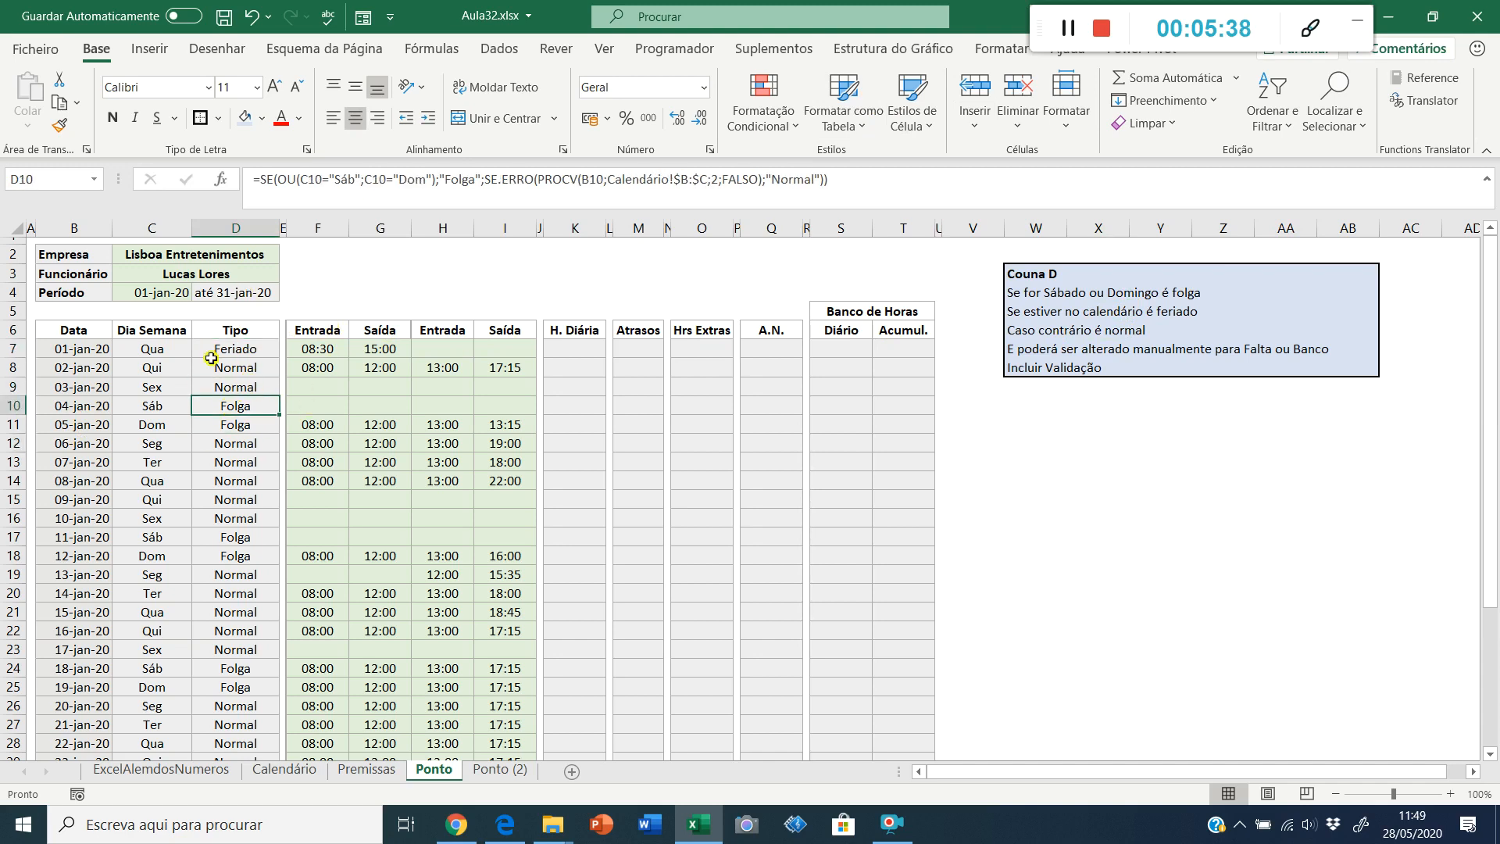
{"action": "left_click", "coordinate": [218, 181]}
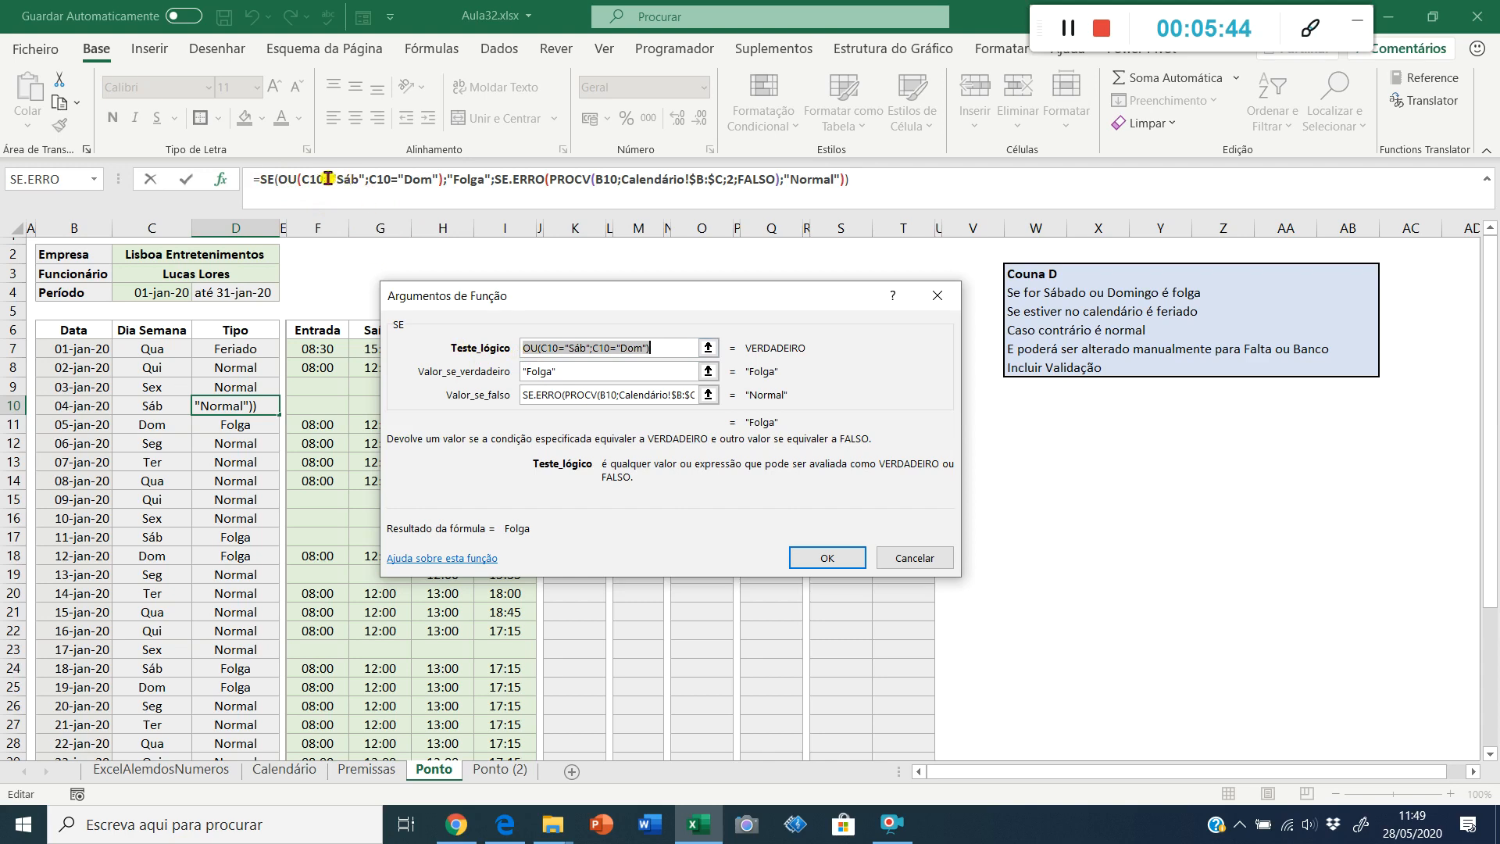
{"action": "left_click", "coordinate": [288, 179]}
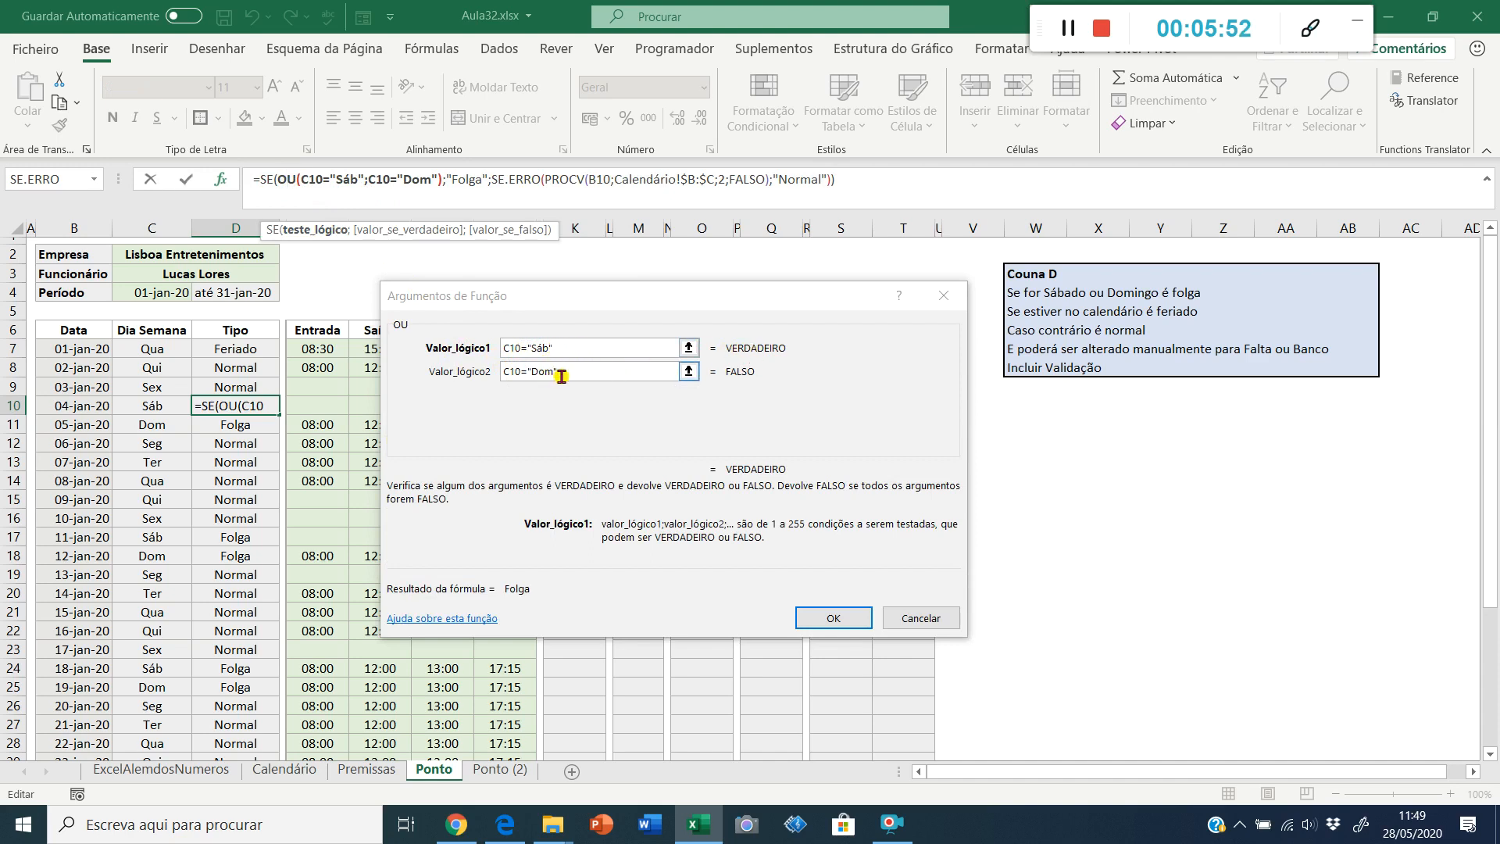
{"action": "left_click", "coordinate": [271, 181]}
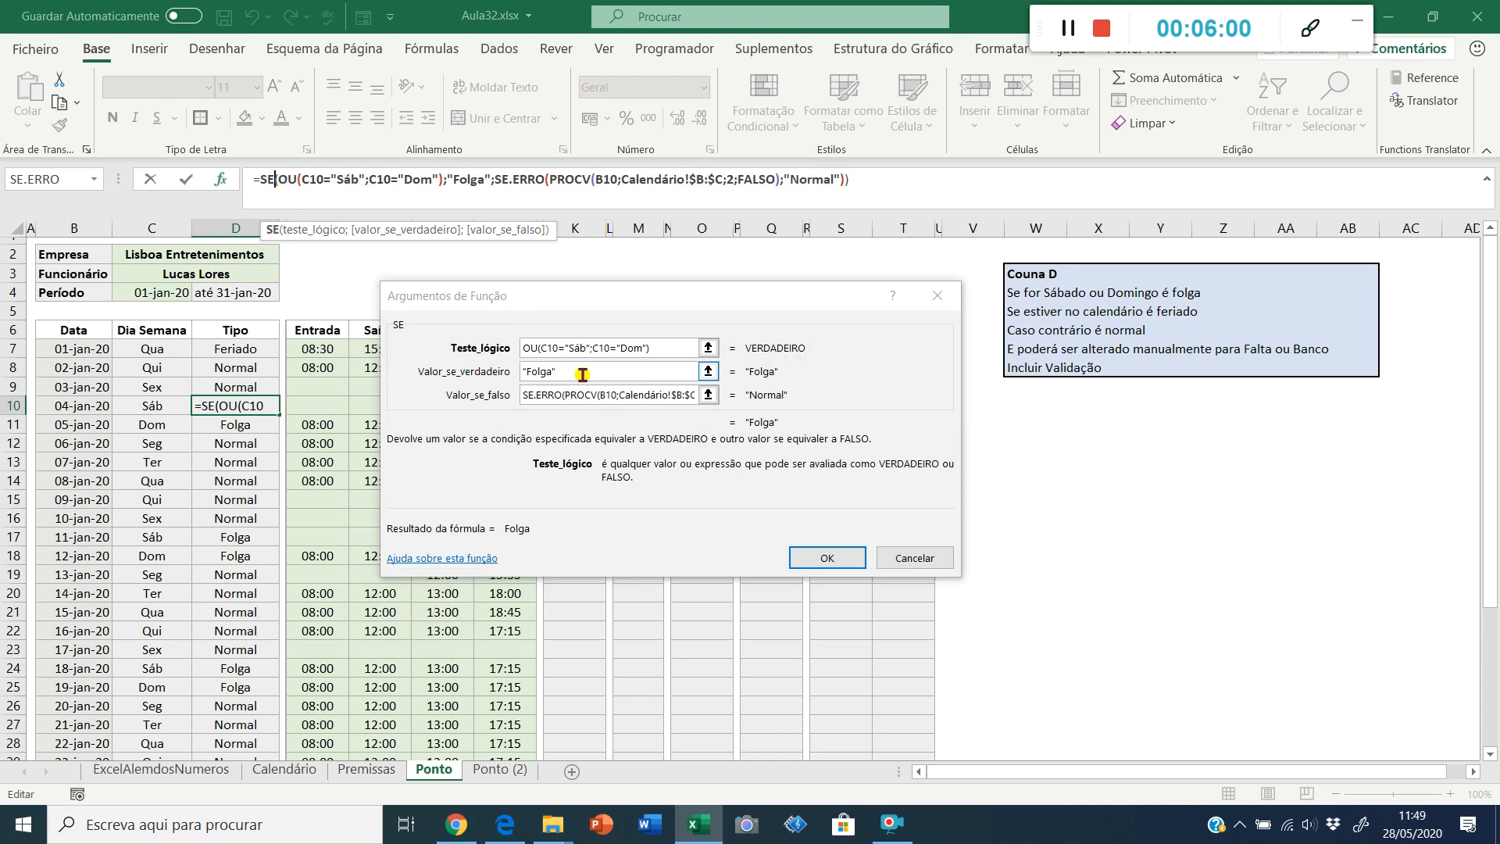
{"action": "key", "text": "Escape"}
Step: Inspect the function arguments of the SE, OU, SE.ERRO and PROCV parts of the D9 formula
{"action": "left_click", "coordinate": [246, 383]}
{"action": "left_click", "coordinate": [220, 182]}
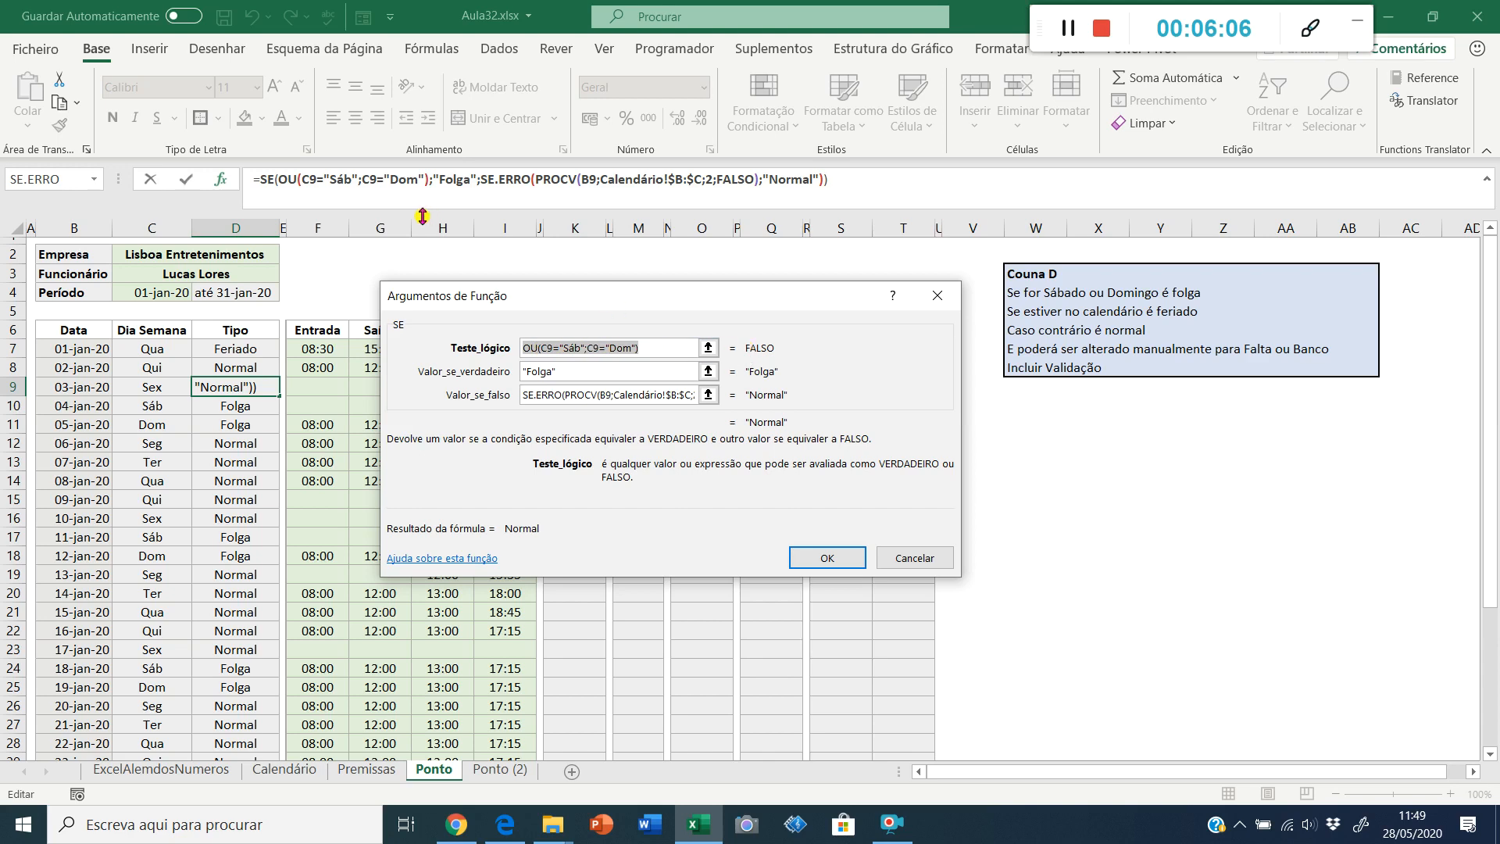
{"action": "left_click", "coordinate": [283, 180]}
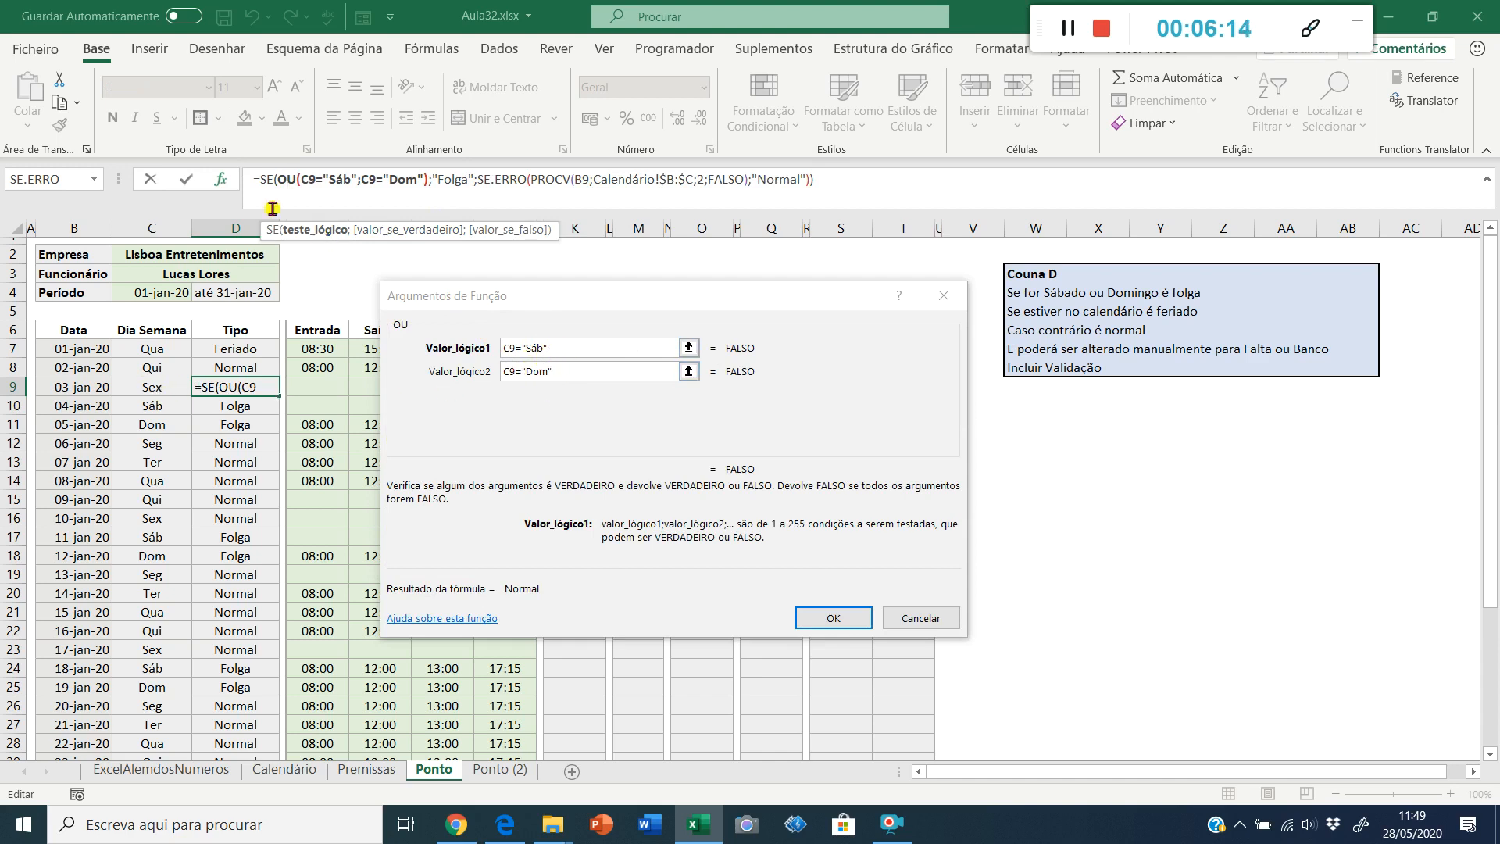
{"action": "left_click", "coordinate": [273, 185]}
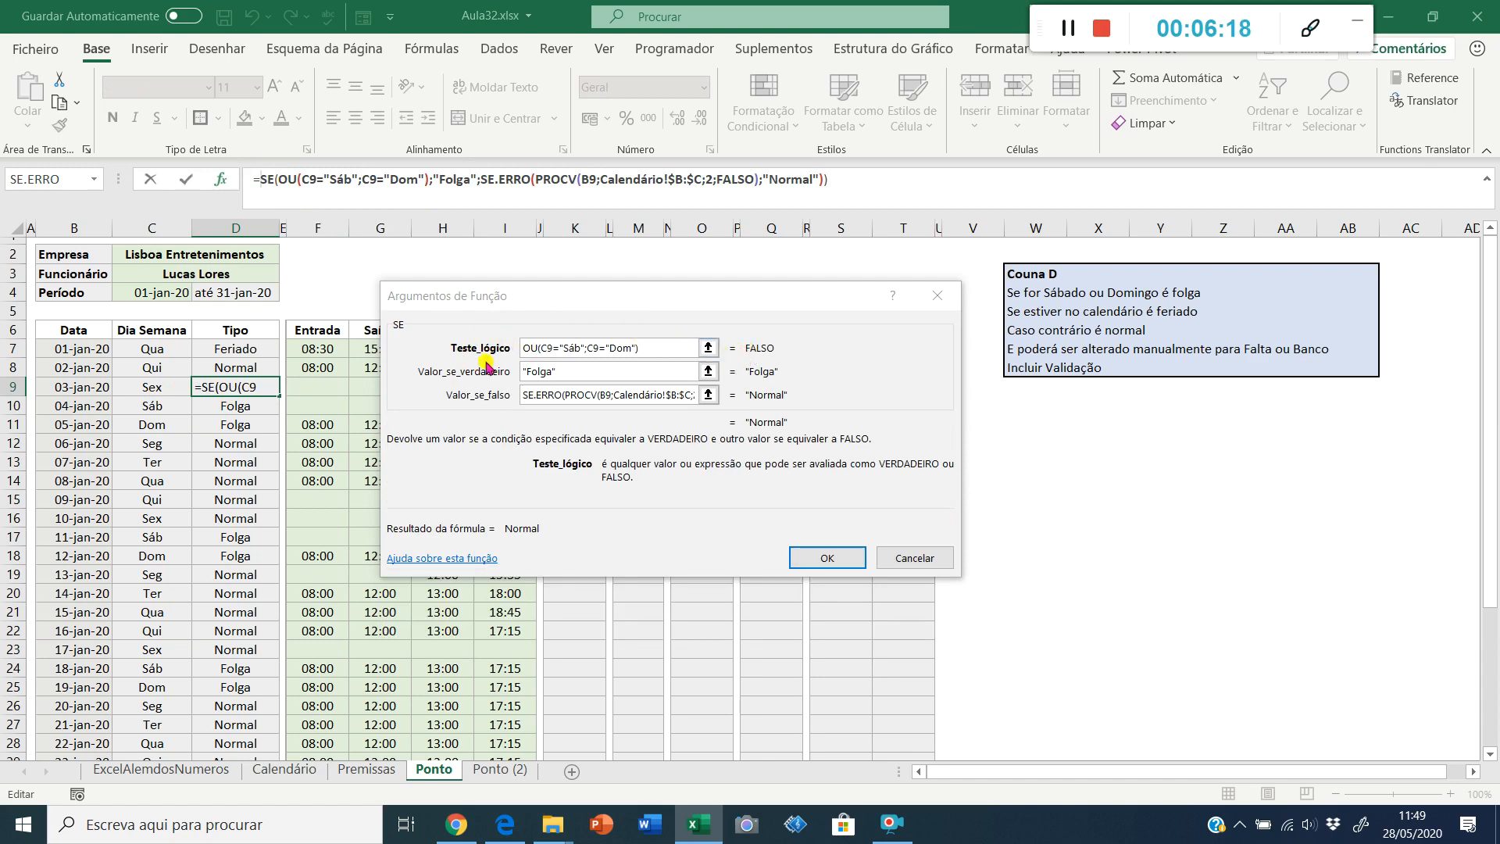
{"action": "left_click", "coordinate": [536, 397]}
{"action": "left_click", "coordinate": [503, 179]}
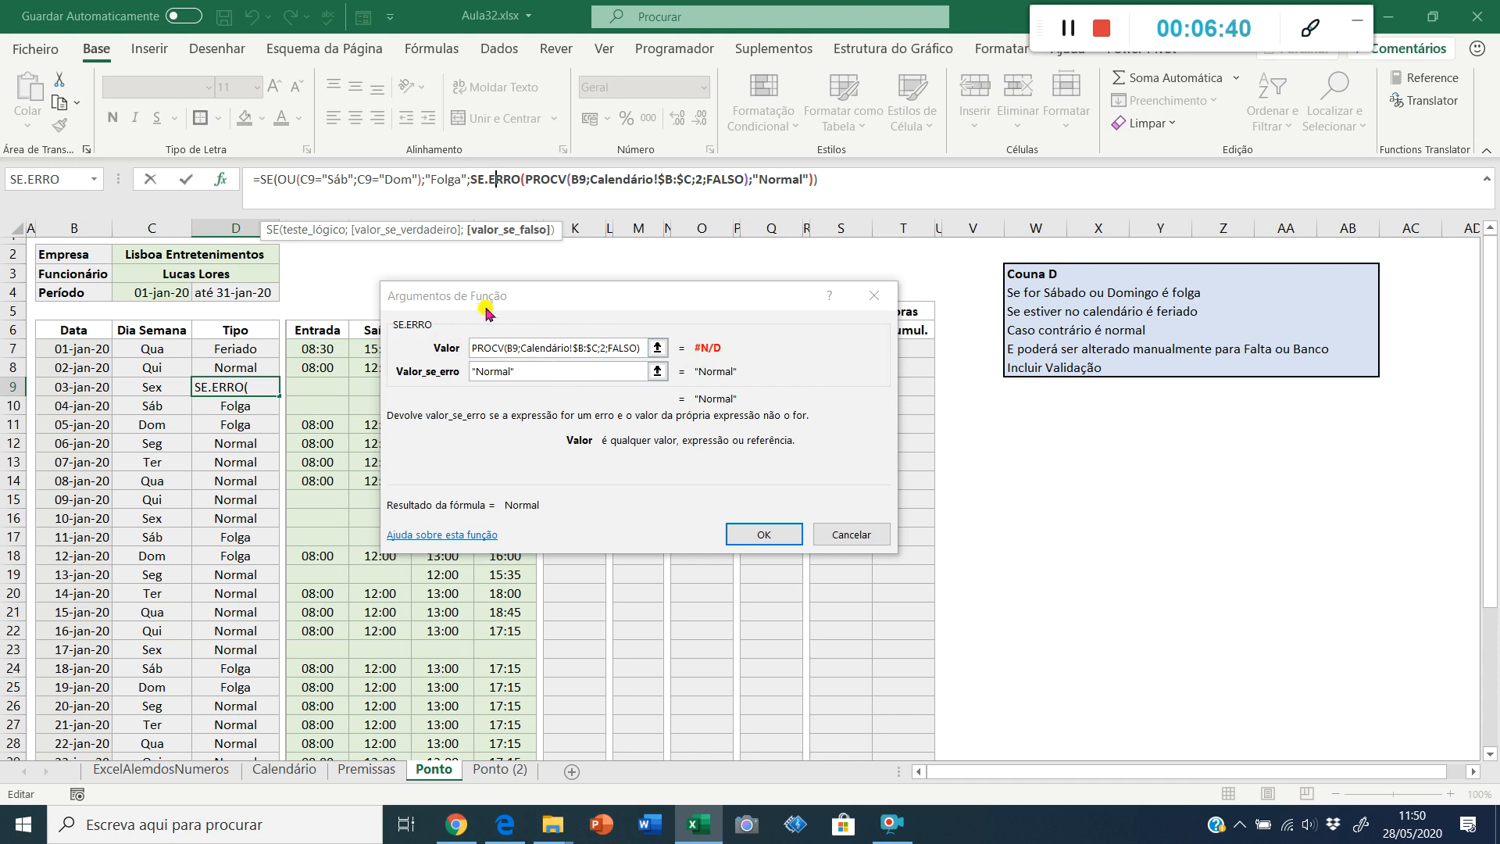
{"action": "left_click", "coordinate": [539, 181]}
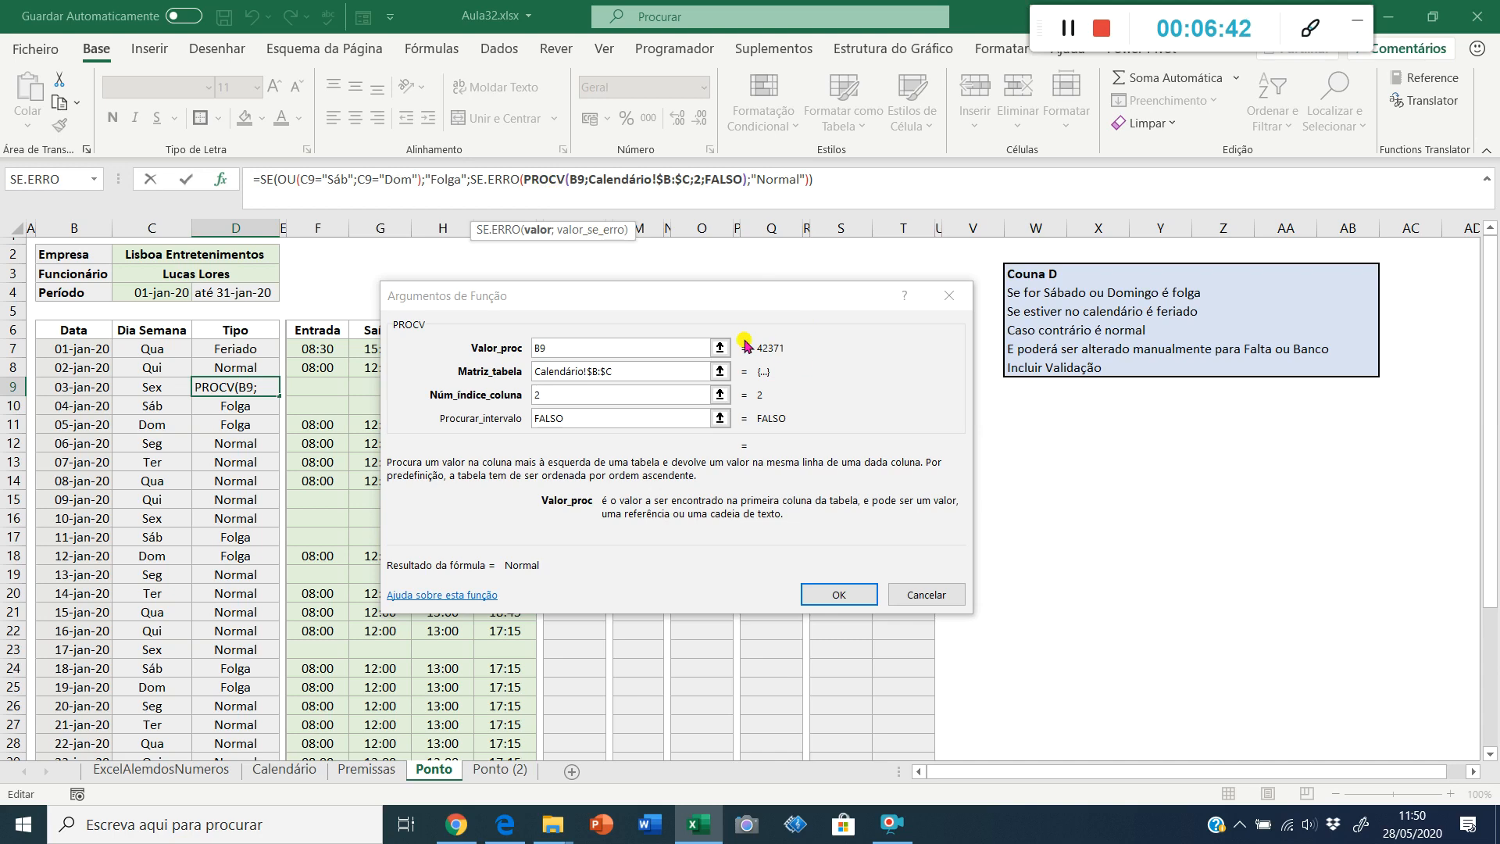
{"action": "left_click", "coordinate": [836, 595]}
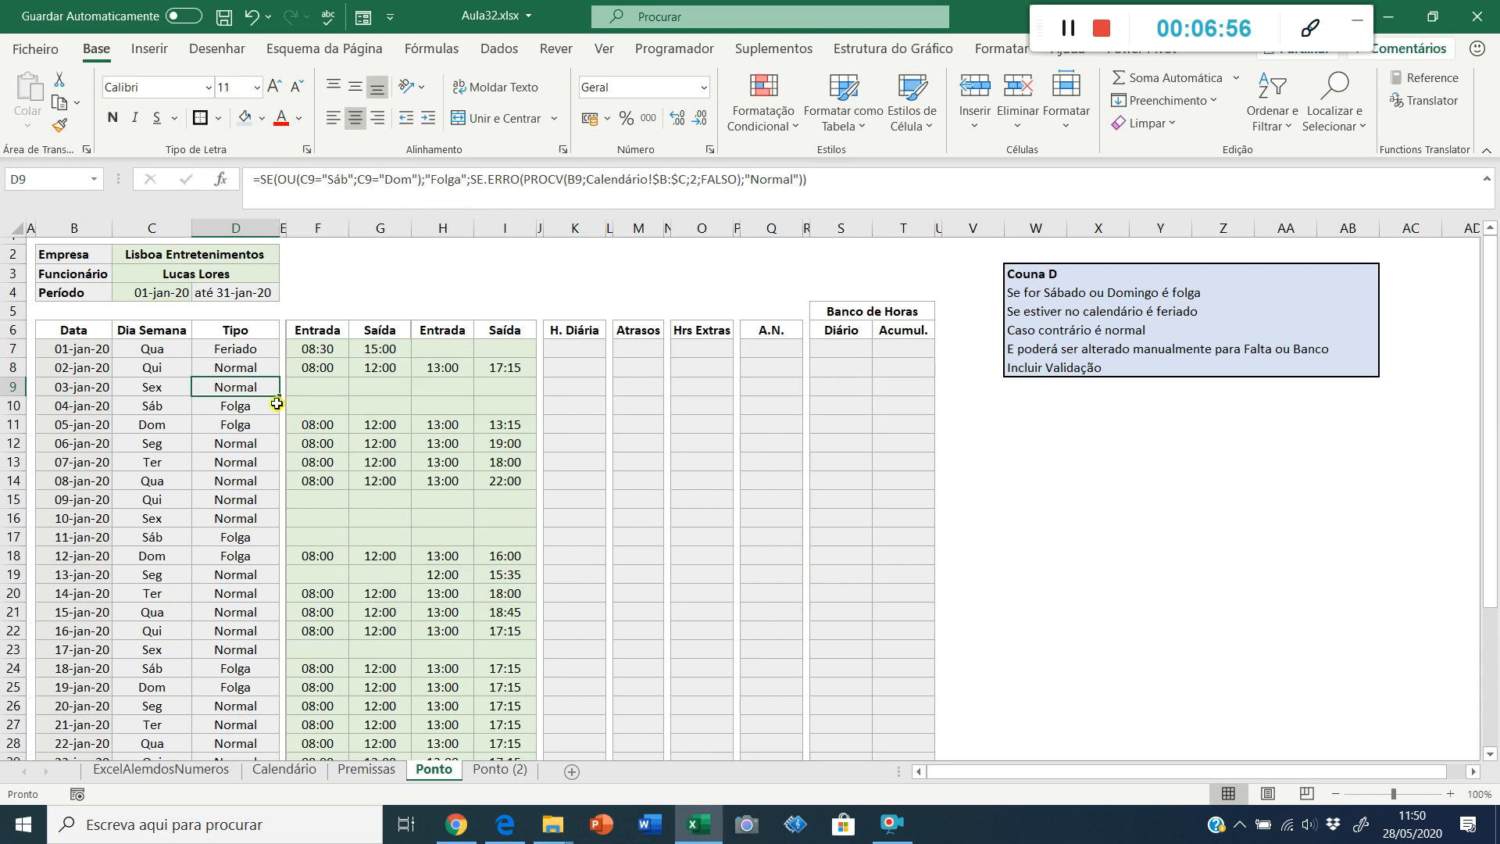
Step: Look through the combined Tipo formulas in rows 7 to 12
{"action": "key", "text": "Down"}
{"action": "key", "text": "Down"}
{"action": "key", "text": "Down"}
{"action": "key", "text": "Up"}
{"action": "key", "text": "Up"}
{"action": "key", "text": "Up"}
{"action": "key", "text": "Up"}
{"action": "key", "text": "Up"}
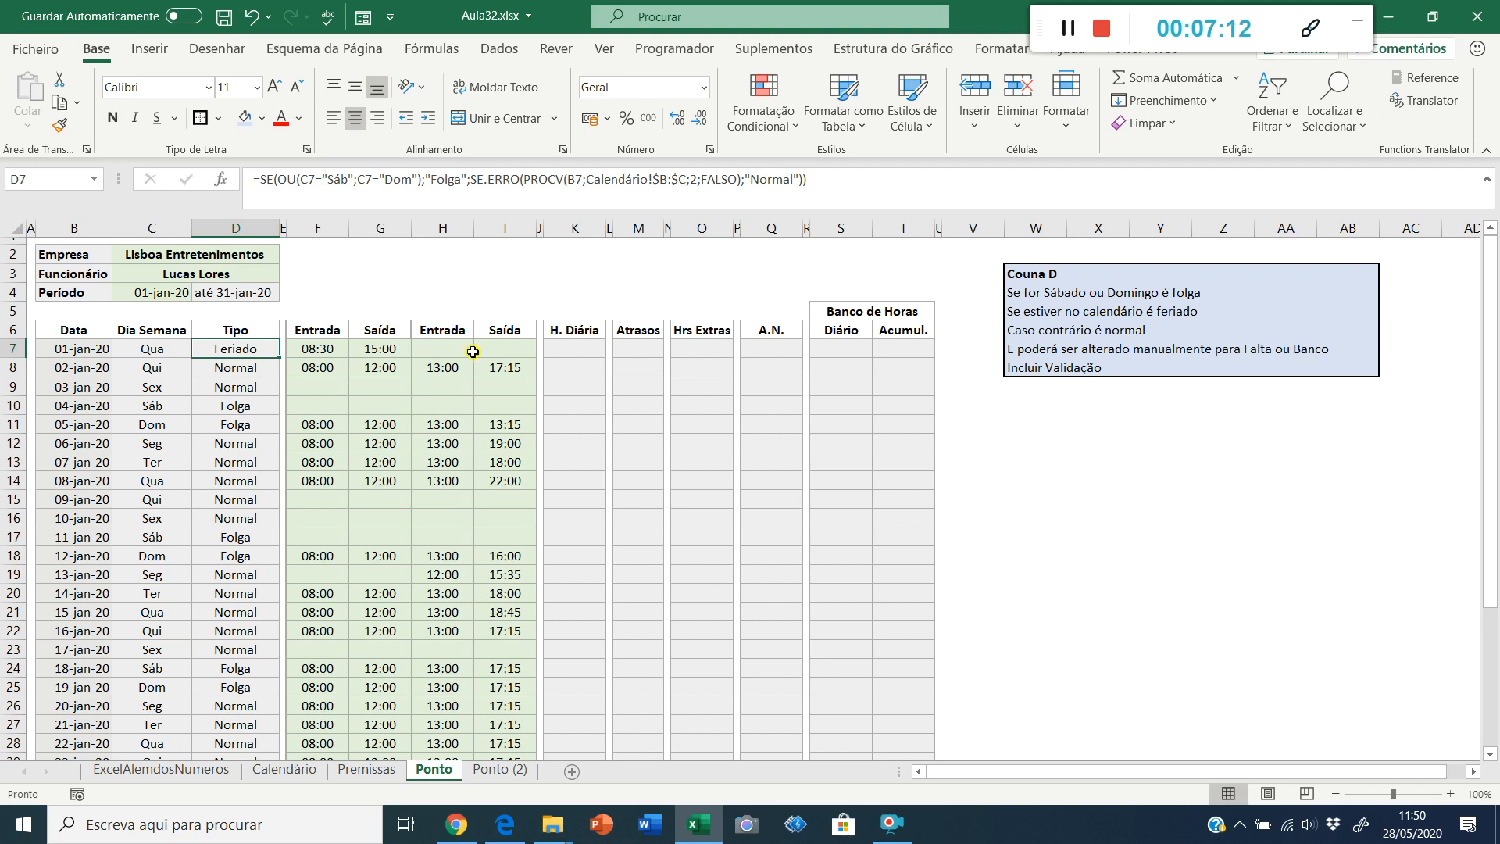
Step: Start a DESLOCAMENTO formula in U3 of the Premissas sheet with R4 as the reference and open its function arguments
{"action": "left_click", "coordinate": [385, 770]}
{"action": "left_click", "coordinate": [1336, 278]}
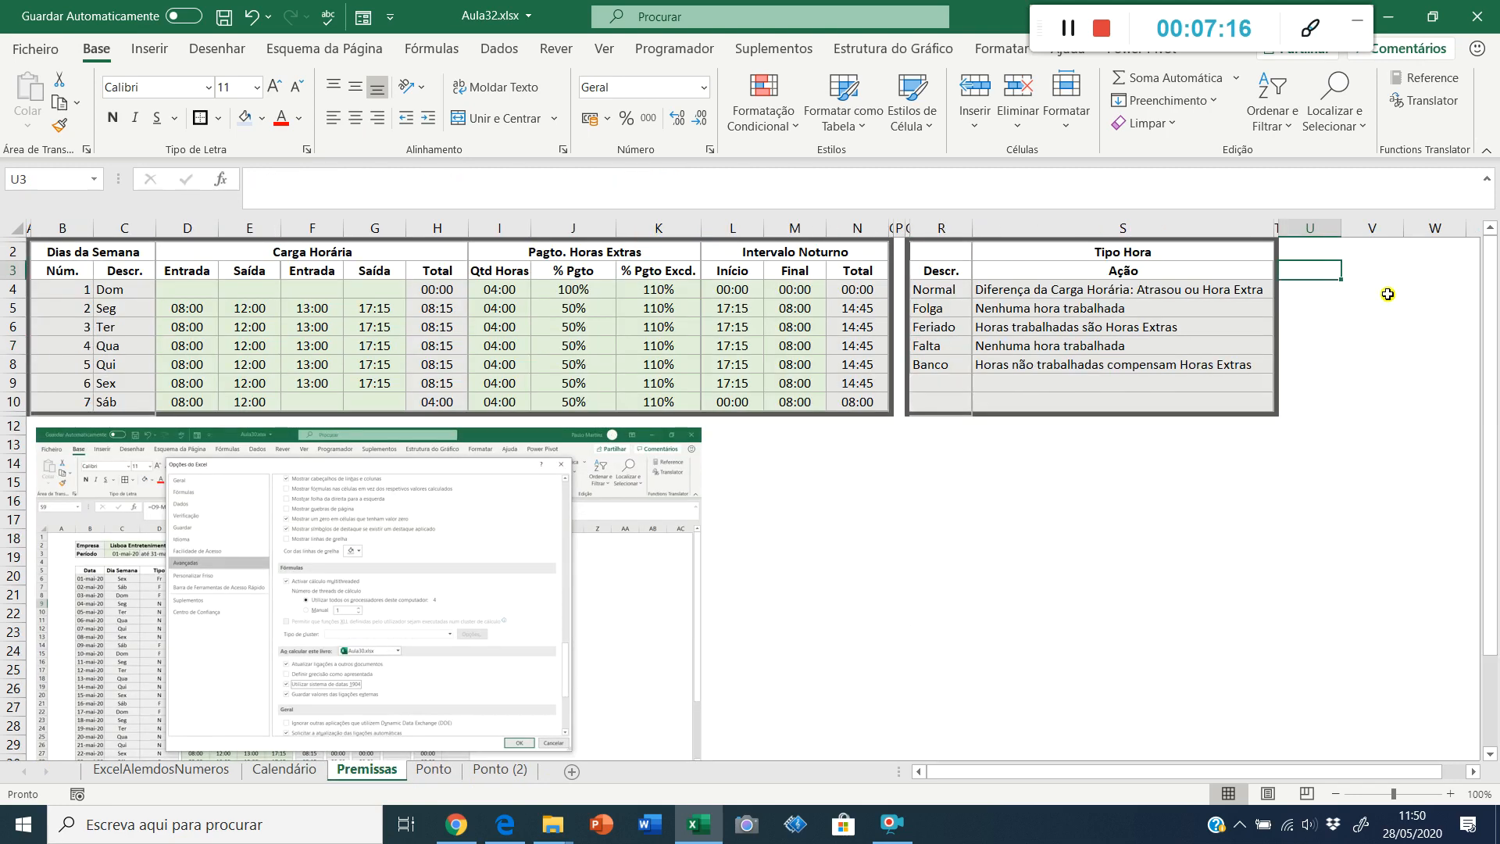
{"action": "type", "text": "=des"}
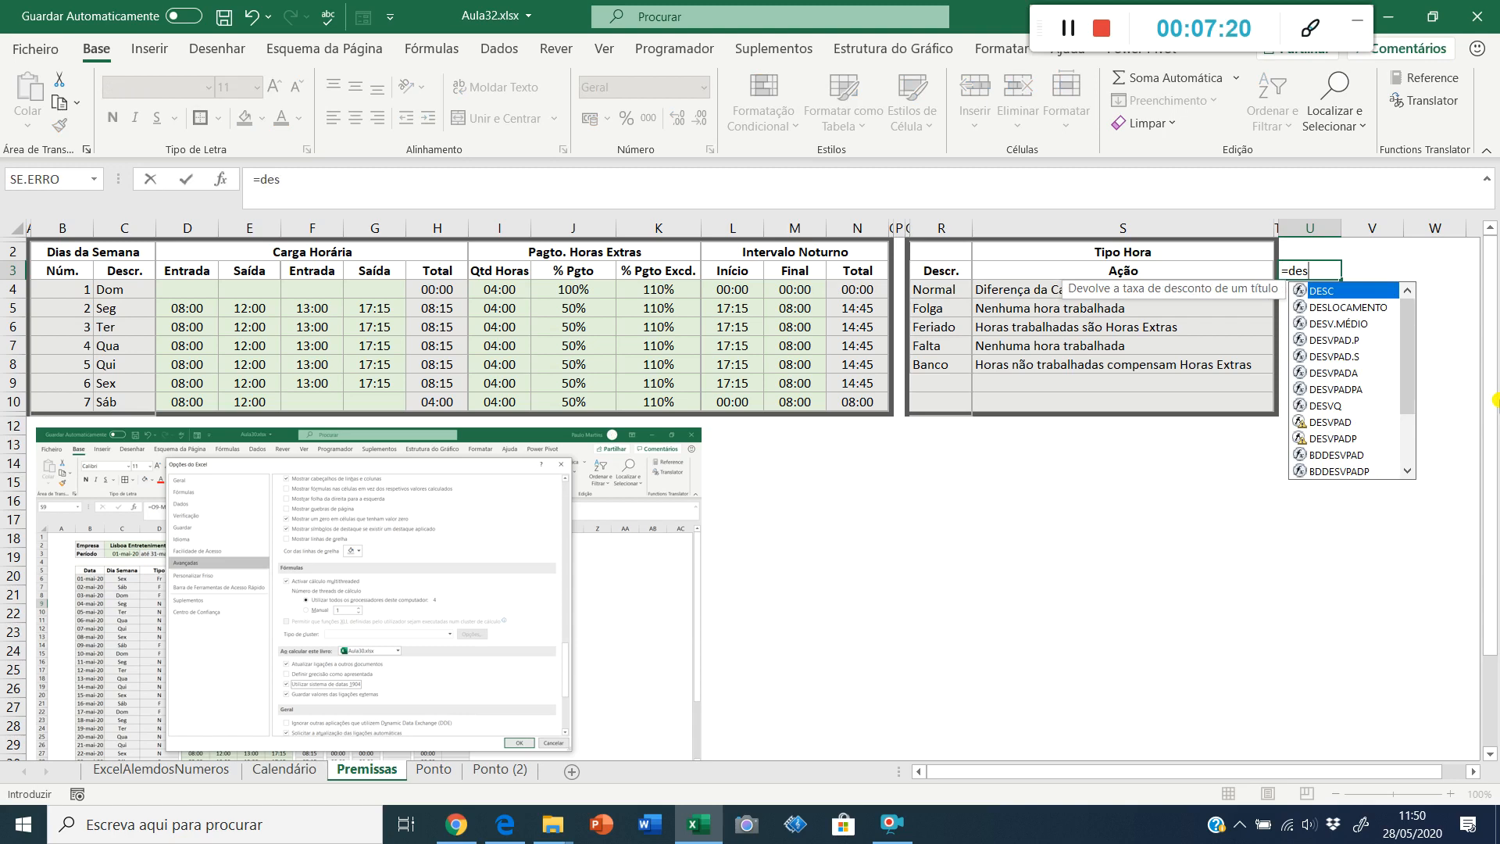
{"action": "double_click", "coordinate": [1342, 309]}
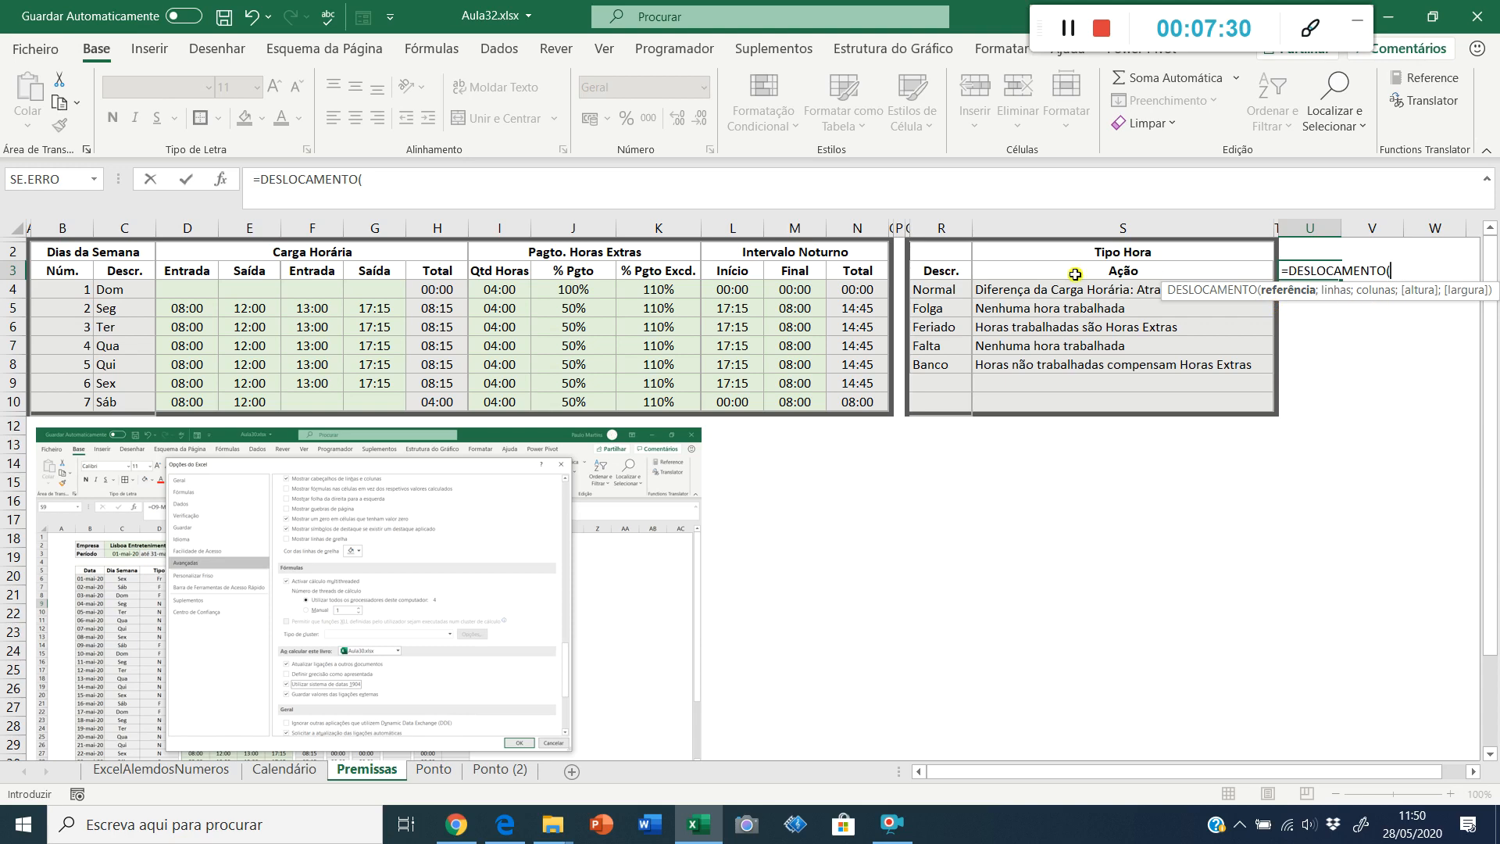
{"action": "left_click", "coordinate": [941, 288]}
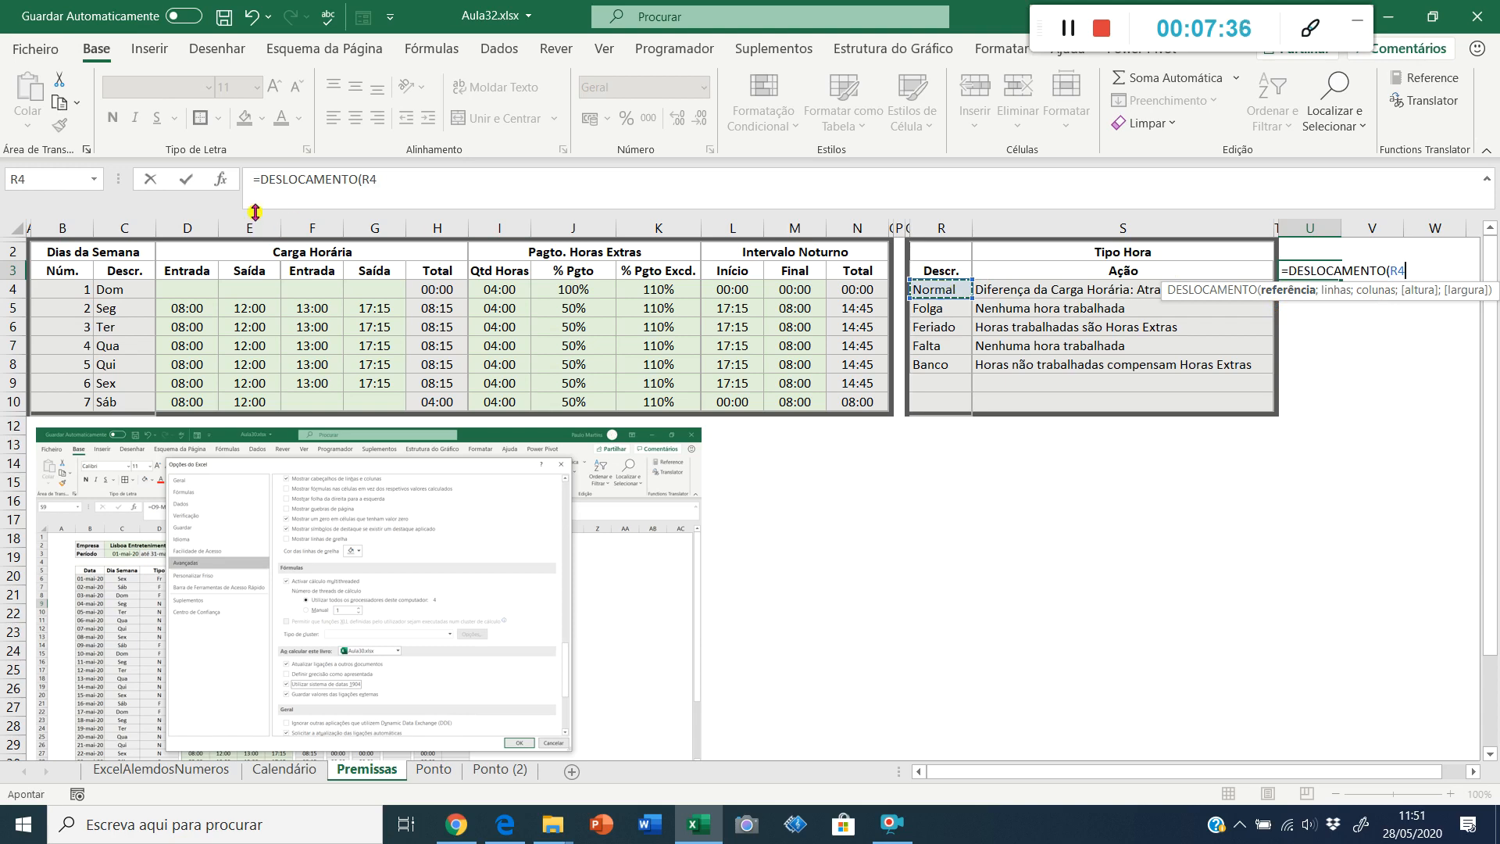
{"action": "left_click", "coordinate": [221, 179]}
{"action": "left_click_drag", "start_coordinate": [558, 305], "coordinate": [693, 426]}
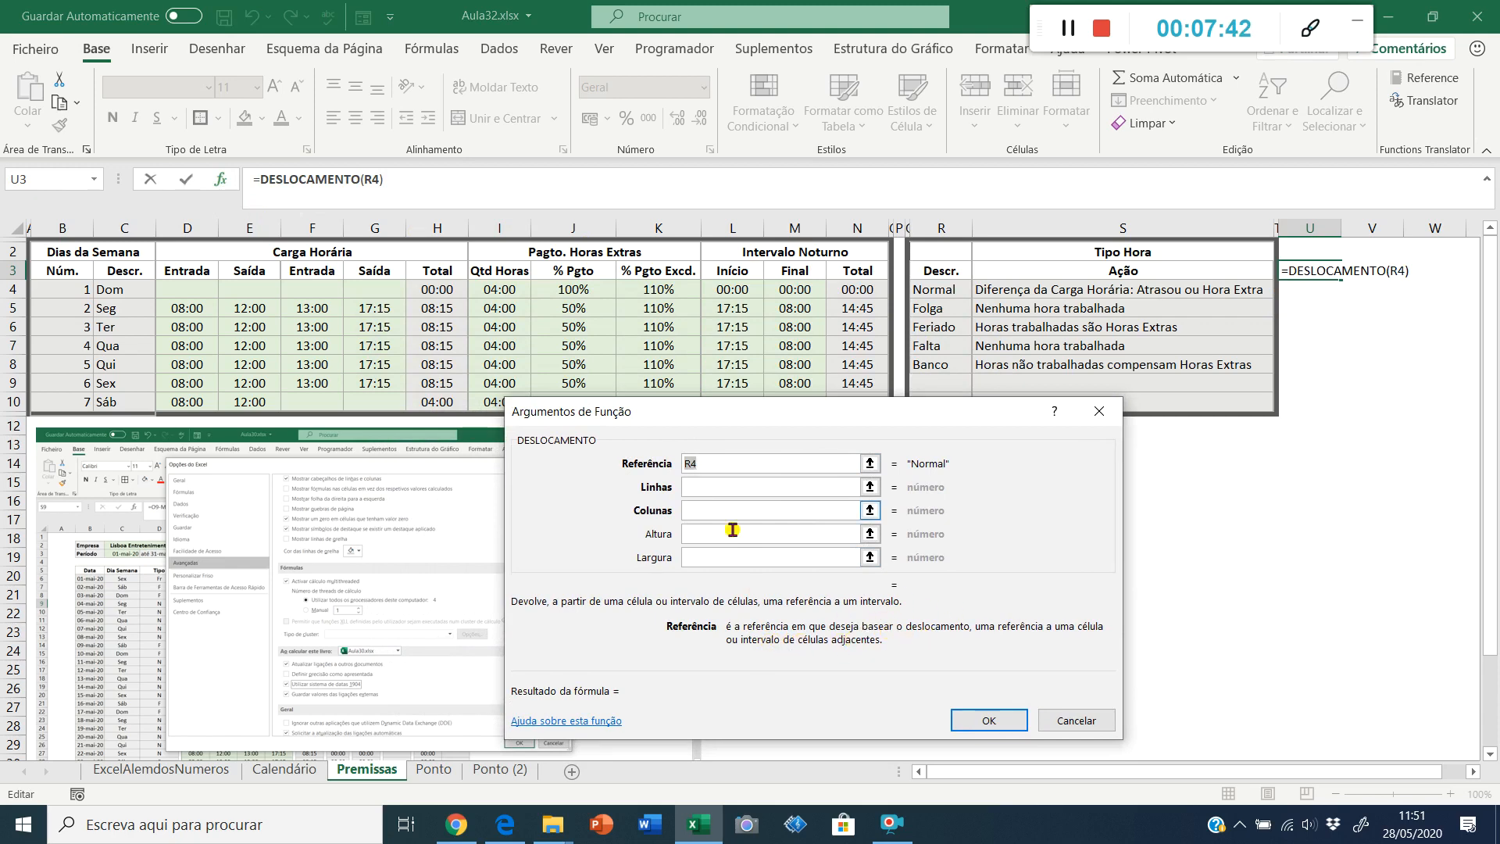
Step: Complete the DESLOCAMENTO formula in U3 with Linhas 0, Colunas 0, Altura 3 and Largura 1
{"action": "left_click", "coordinate": [696, 488]}
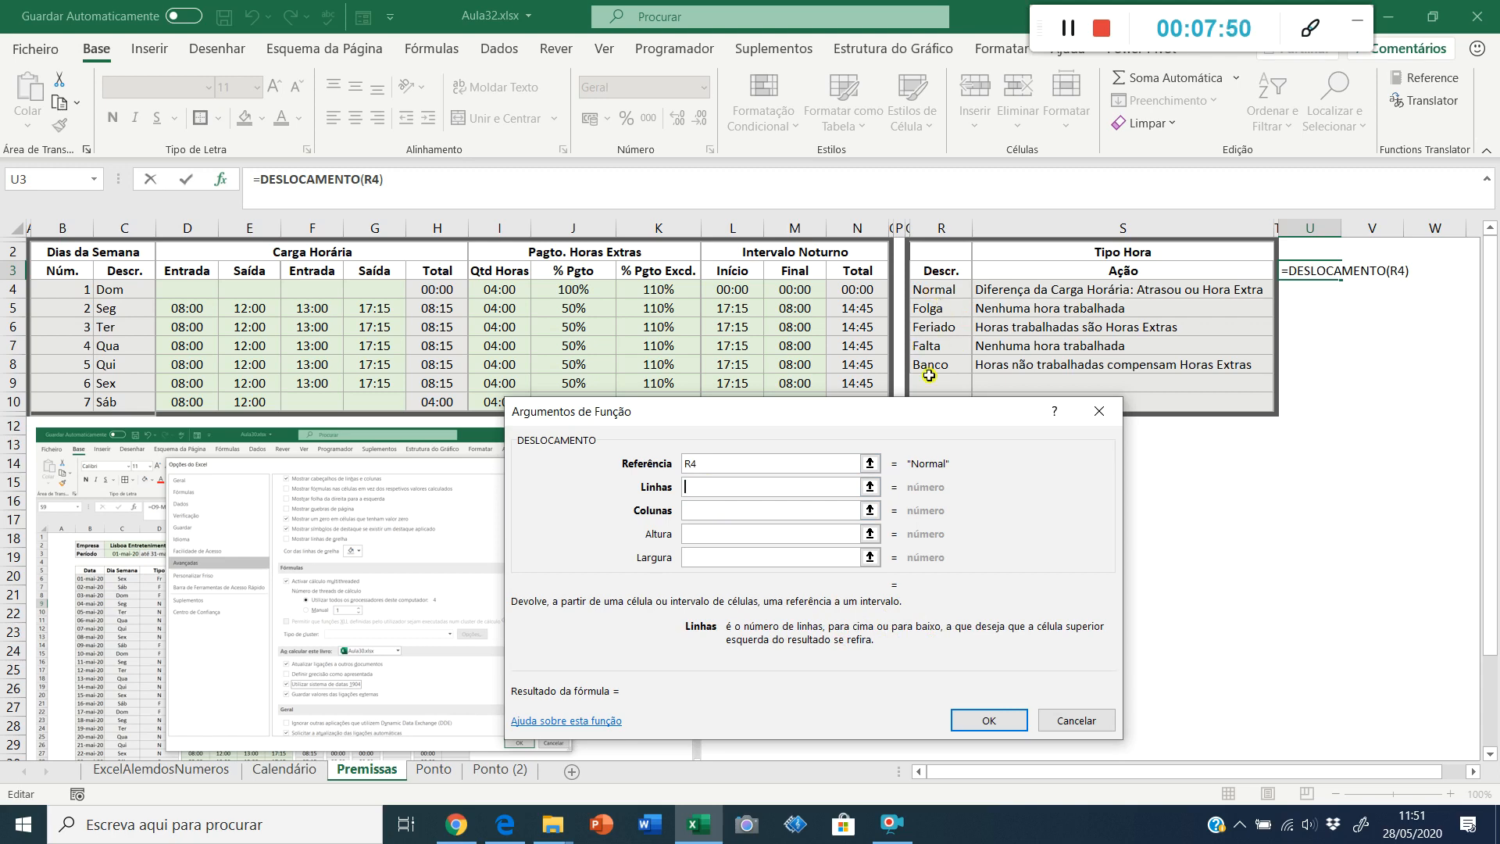
{"action": "type", "text": "0"}
{"action": "left_click", "coordinate": [712, 510]}
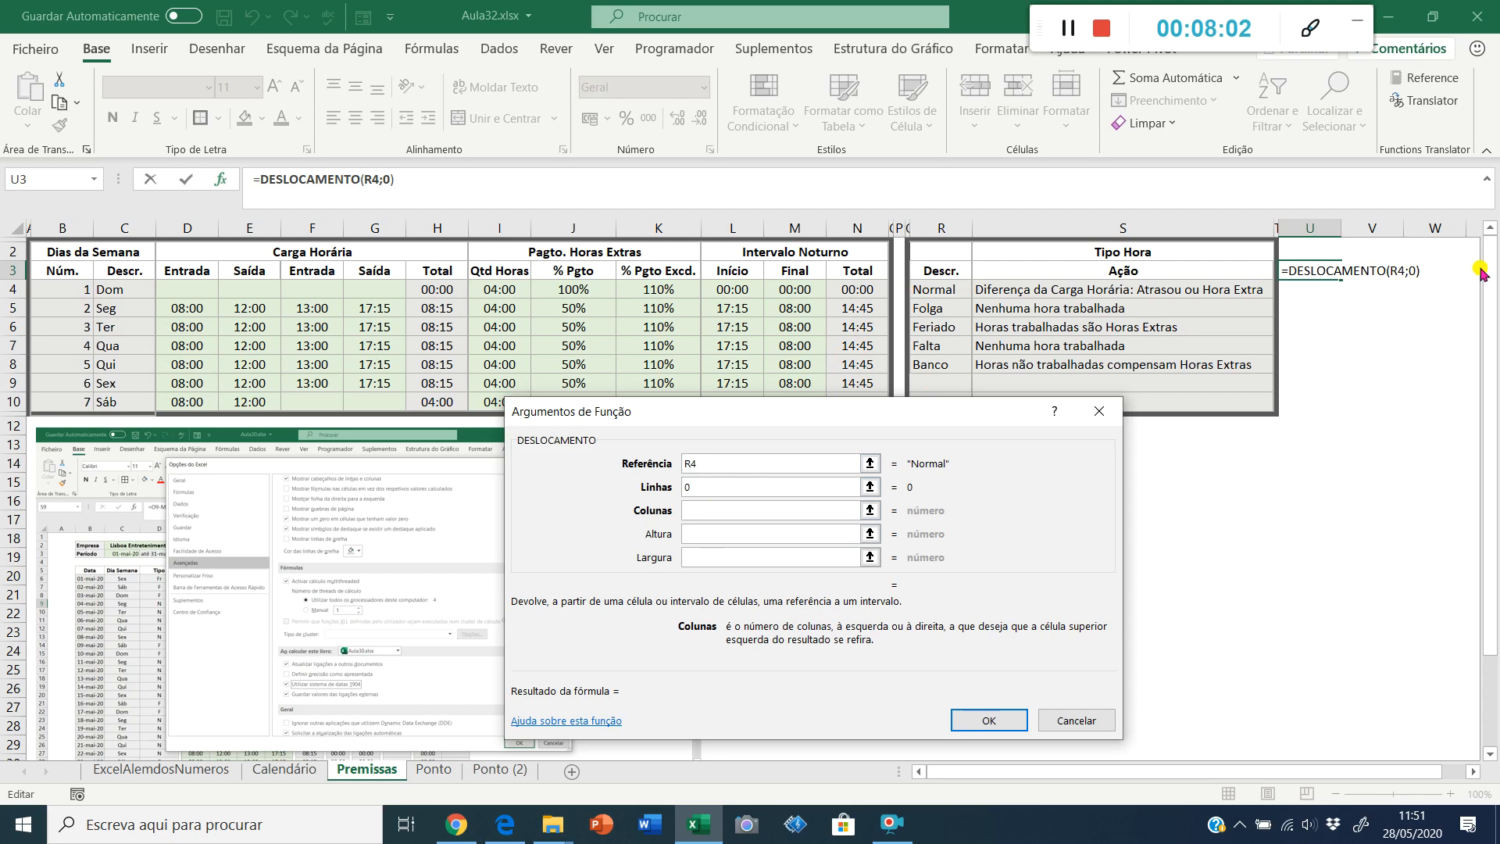
{"action": "type", "text": "0"}
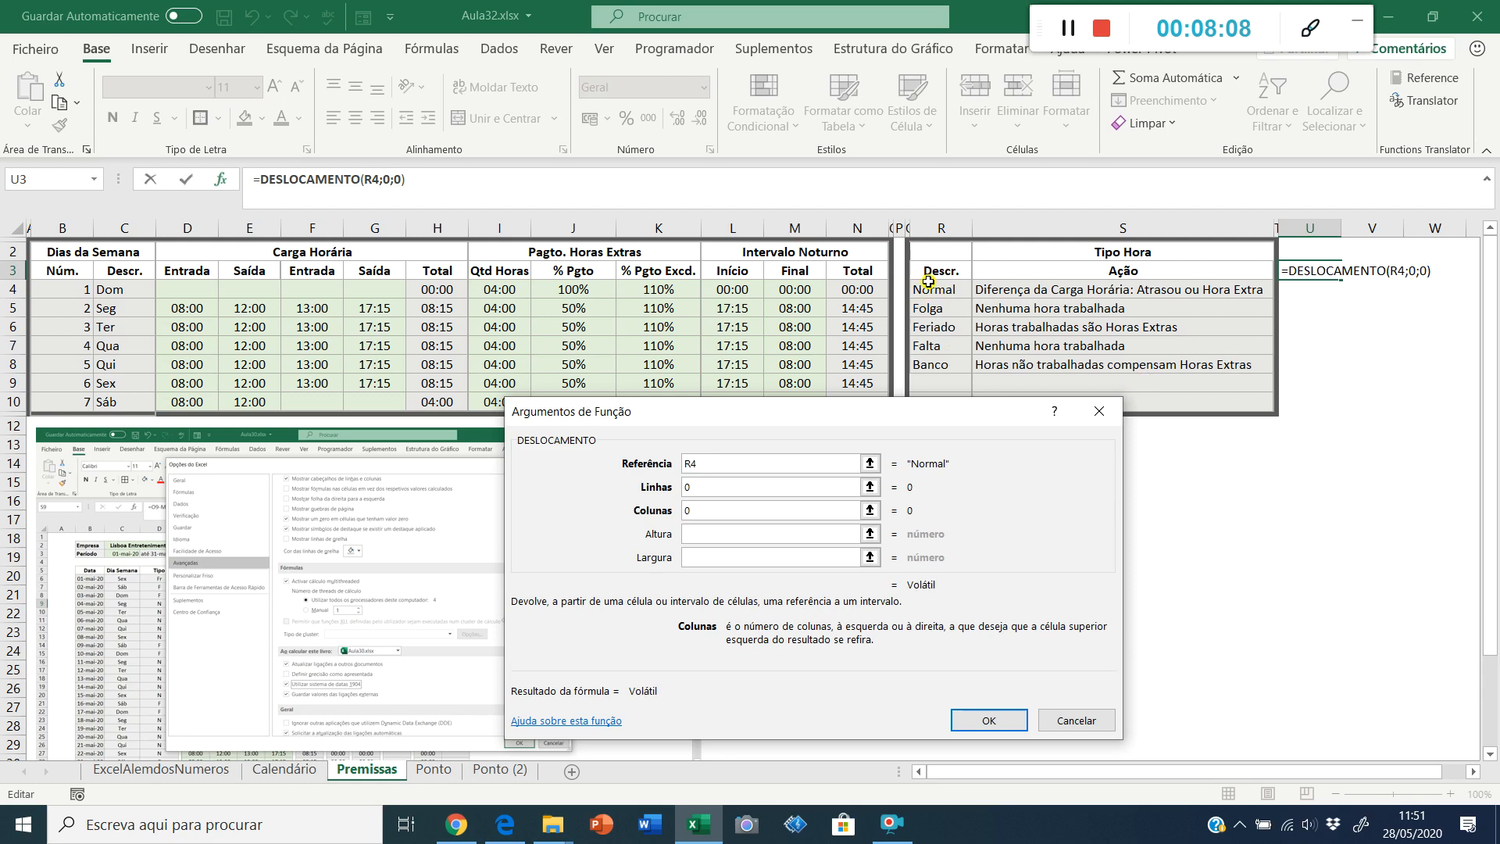
{"action": "left_click", "coordinate": [710, 536]}
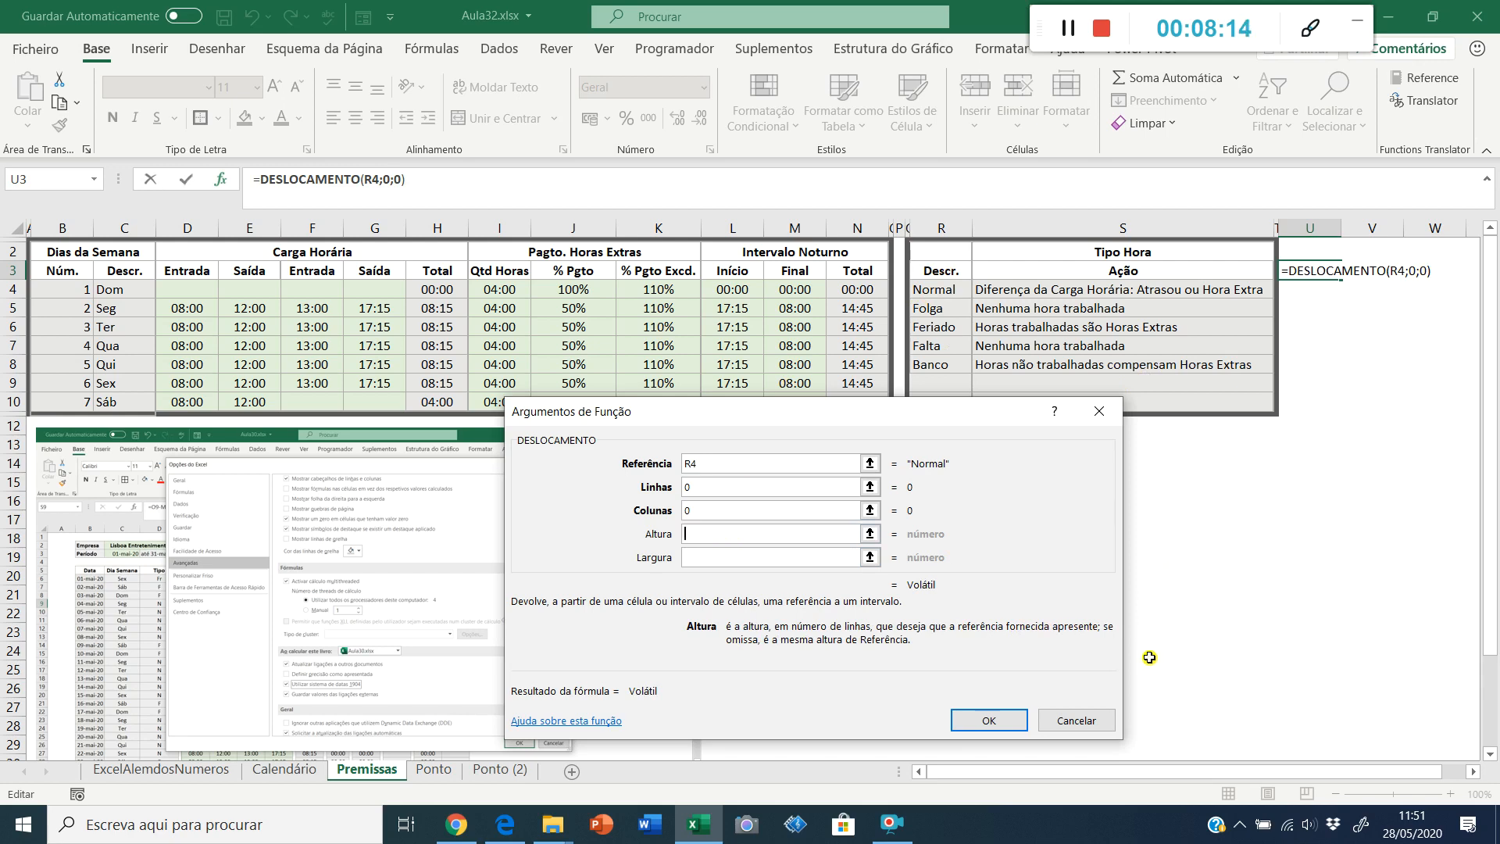
{"action": "type", "text": "3"}
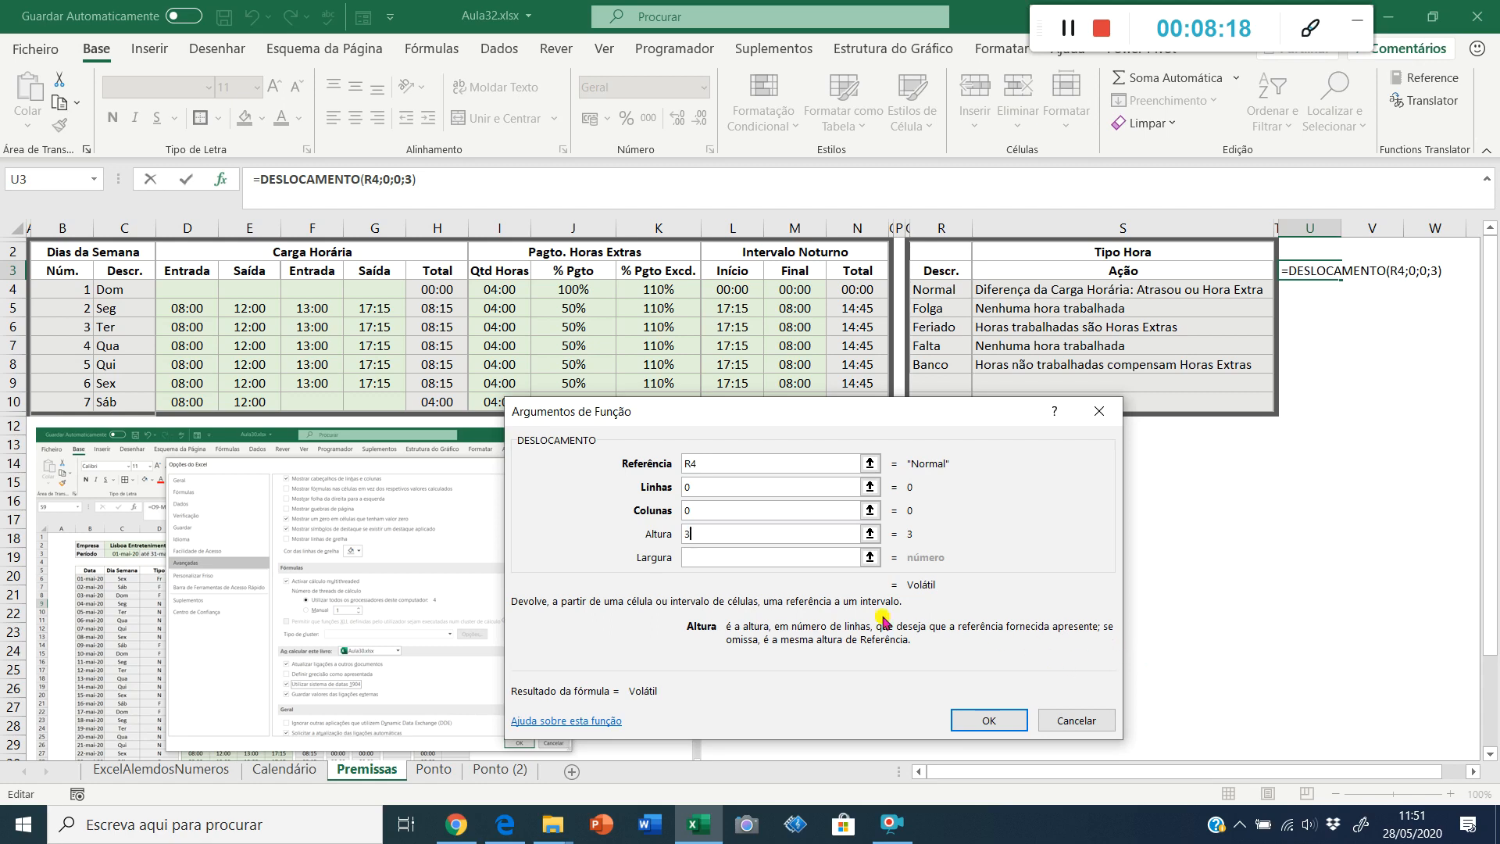
{"action": "left_click", "coordinate": [699, 559]}
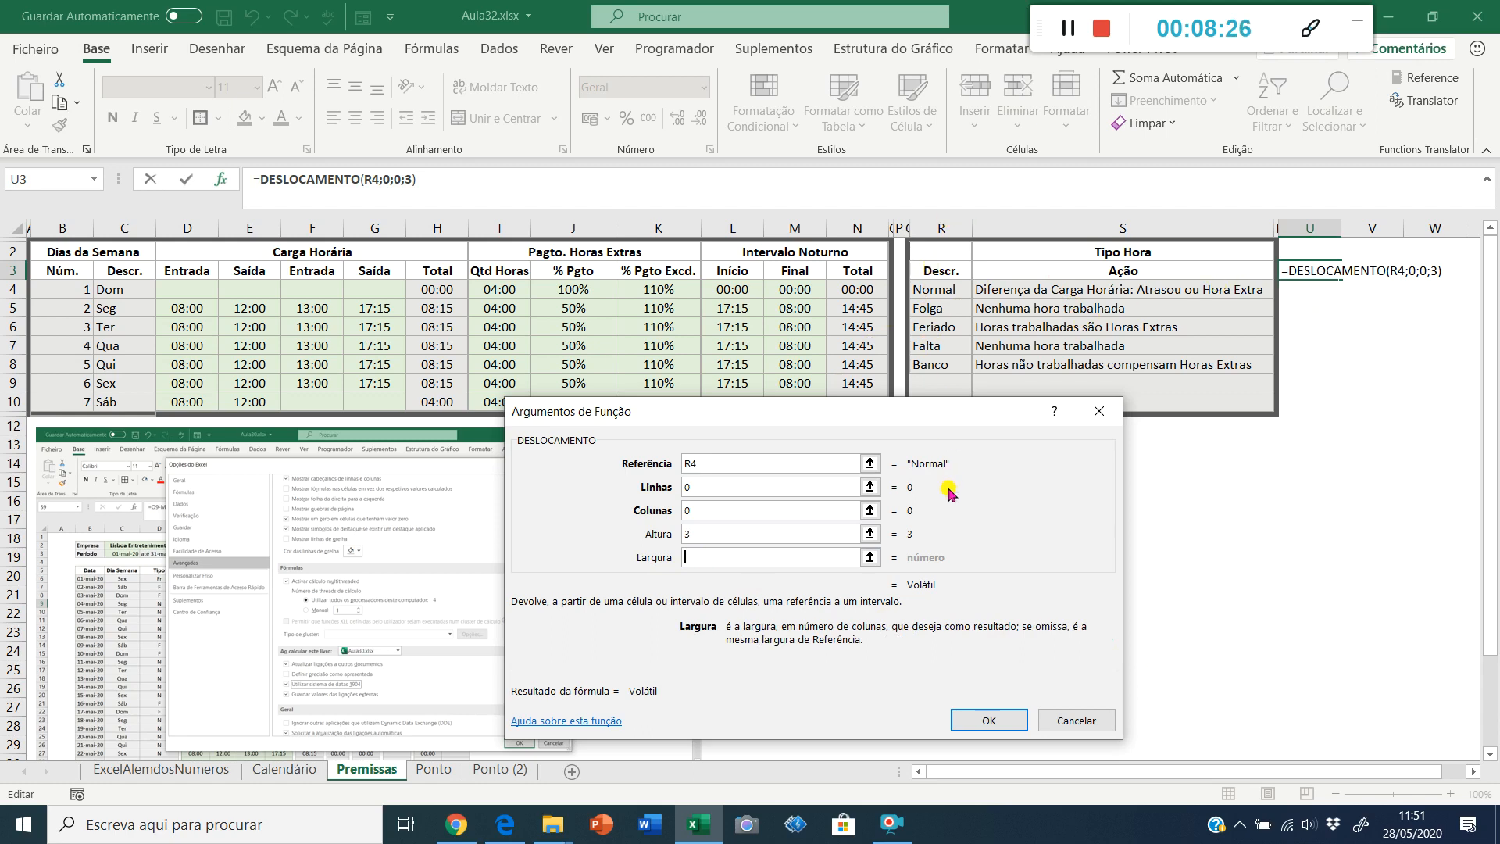
{"action": "type", "text": "1"}
{"action": "key", "text": "Return"}
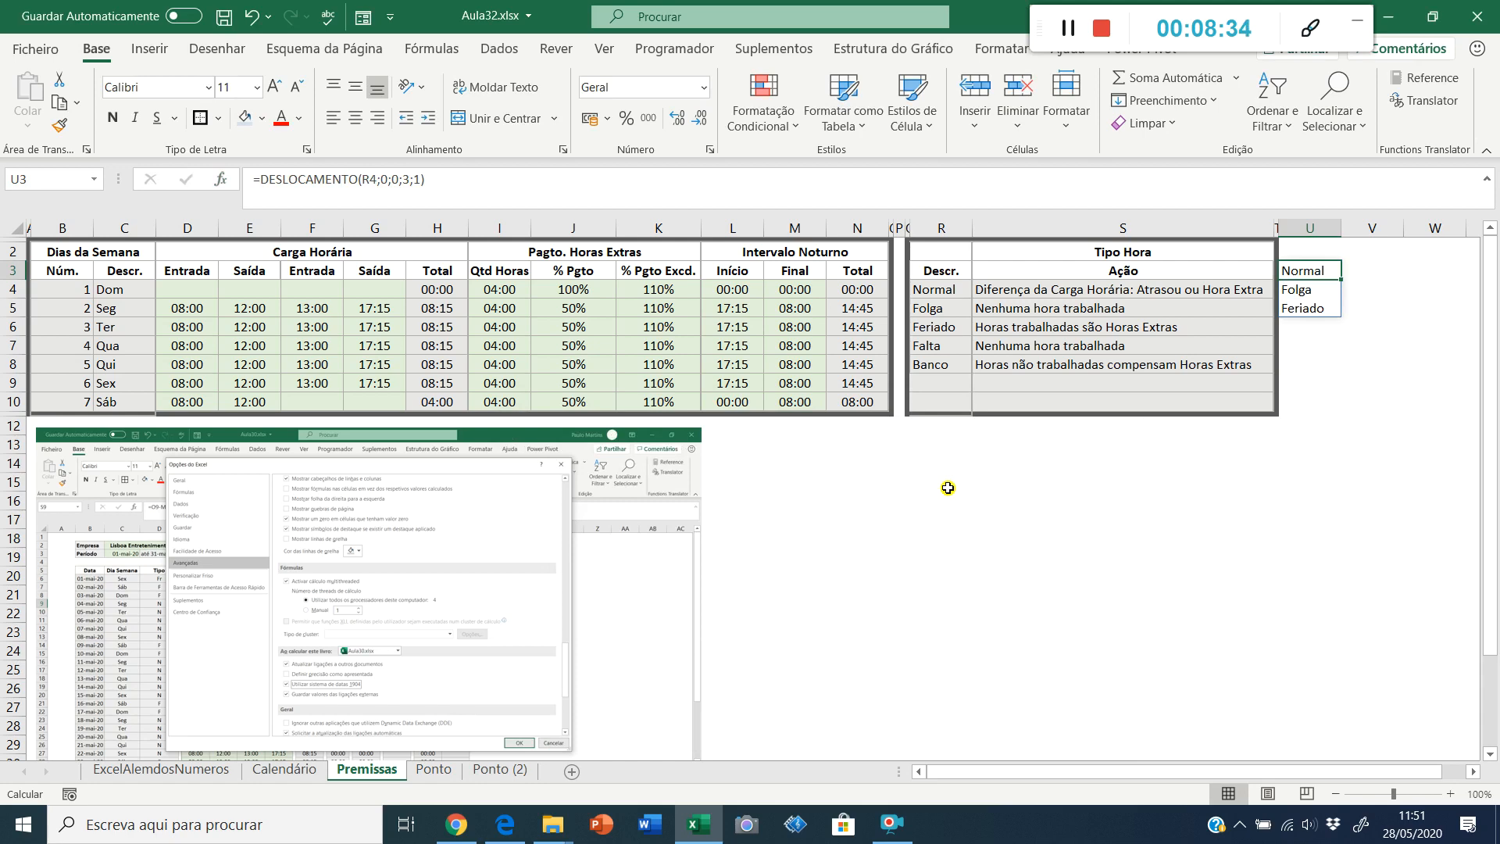
Step: Change the height argument of the U3 DESLOCAMENTO formula to 10
{"action": "left_click", "coordinate": [407, 180]}
{"action": "key", "text": "BackSpace"}
{"action": "type", "text": "10"}
{"action": "key", "text": "Return"}
{"action": "key", "text": "Up"}
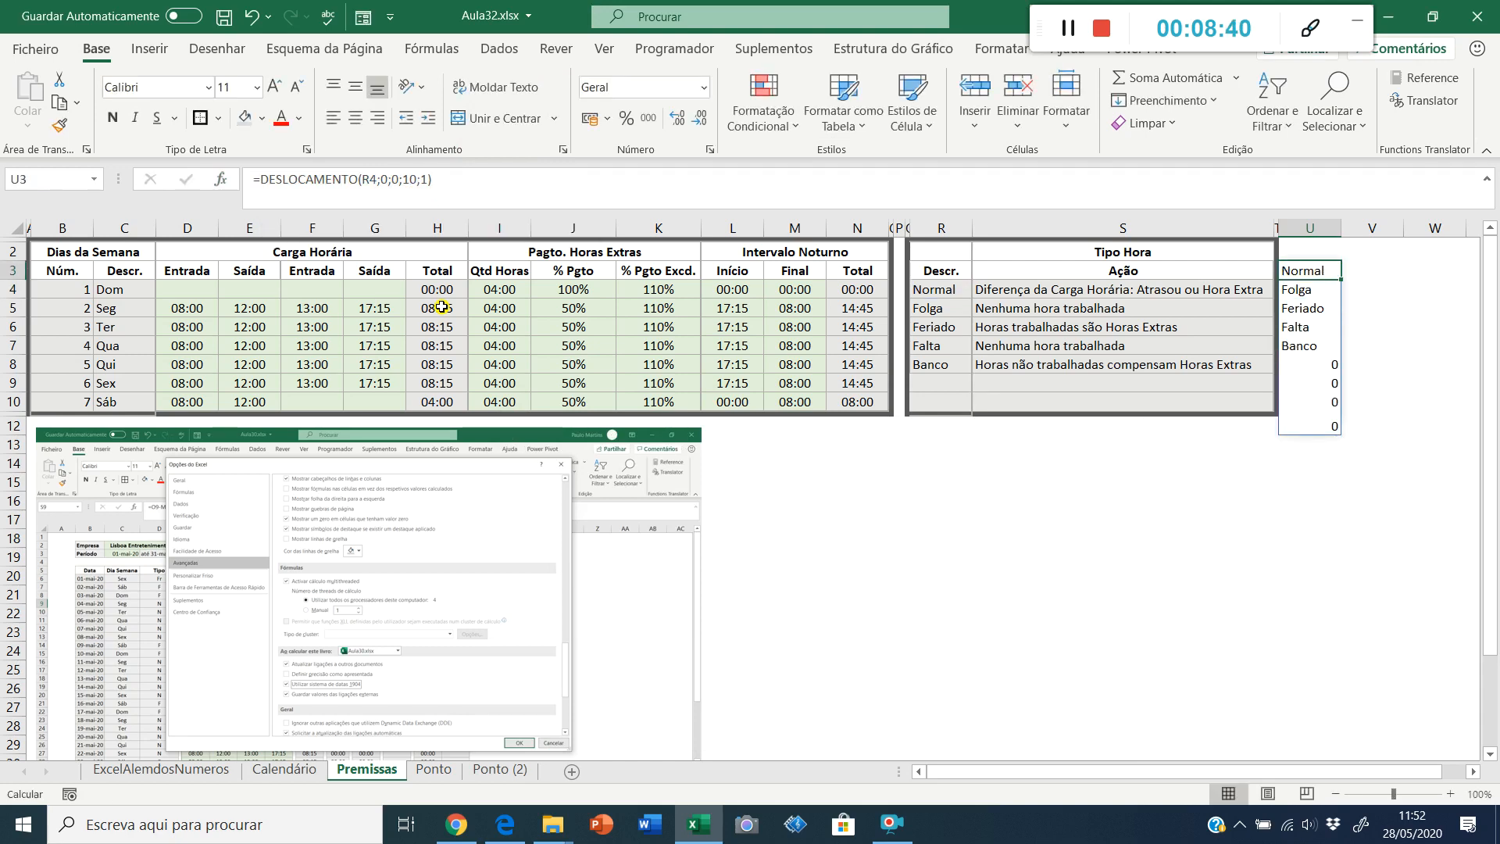
Step: Examine the cells of the spilled DESLOCAMENTO list in column U, from U3 down past its end
{"action": "key", "text": "Down"}
{"action": "key", "text": "Down"}
{"action": "key", "text": "Down"}
{"action": "key", "text": "Down"}
{"action": "key", "text": "Down"}
{"action": "key", "text": "Down"}
{"action": "key", "text": "Down"}
{"action": "key", "text": "Down"}
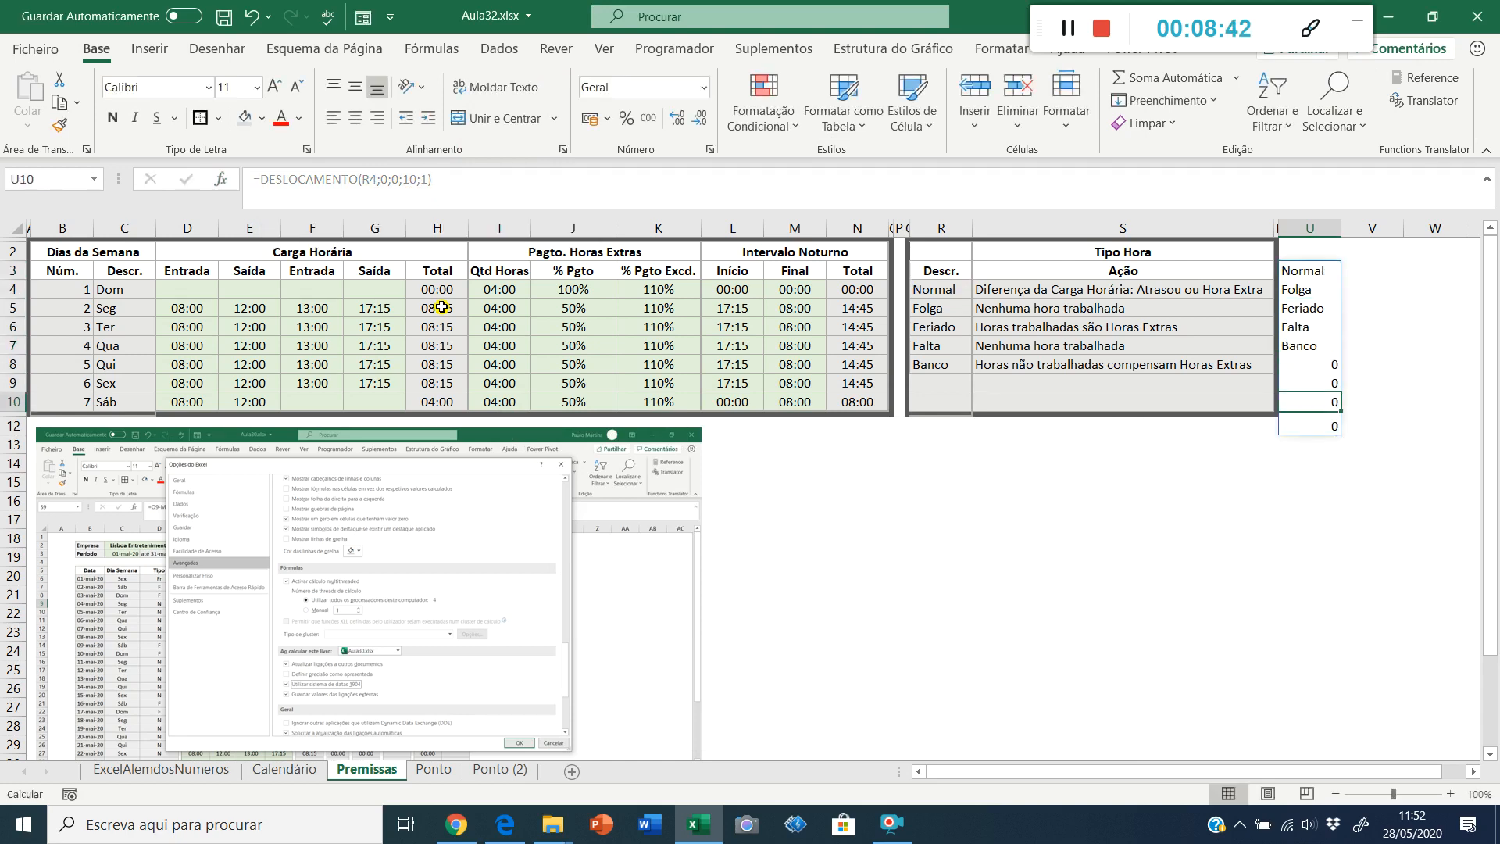
{"action": "key", "text": "Down"}
{"action": "key", "text": "Down"}
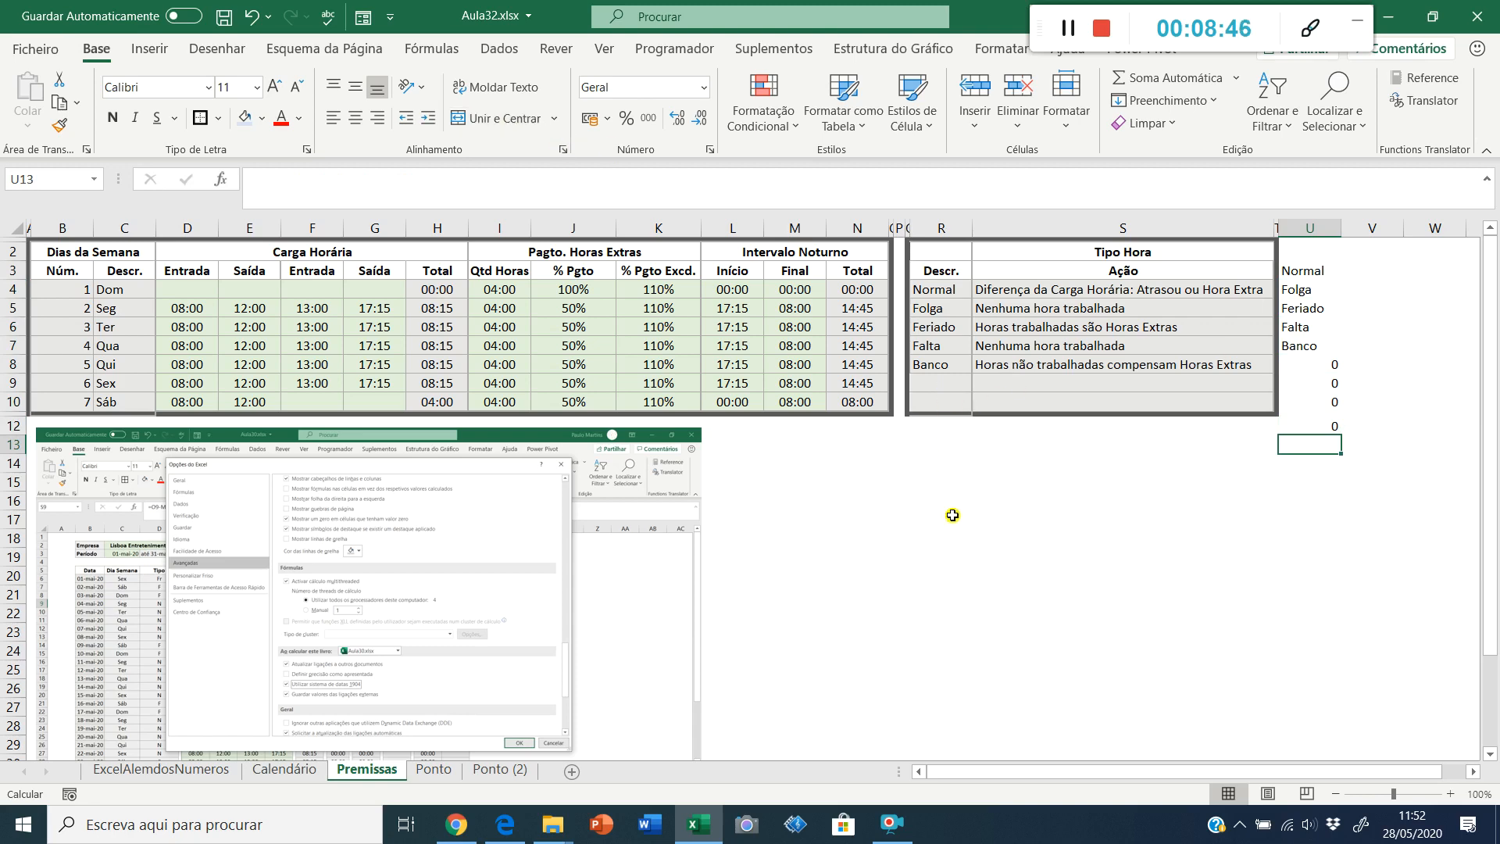
{"action": "left_click", "coordinate": [1318, 362]}
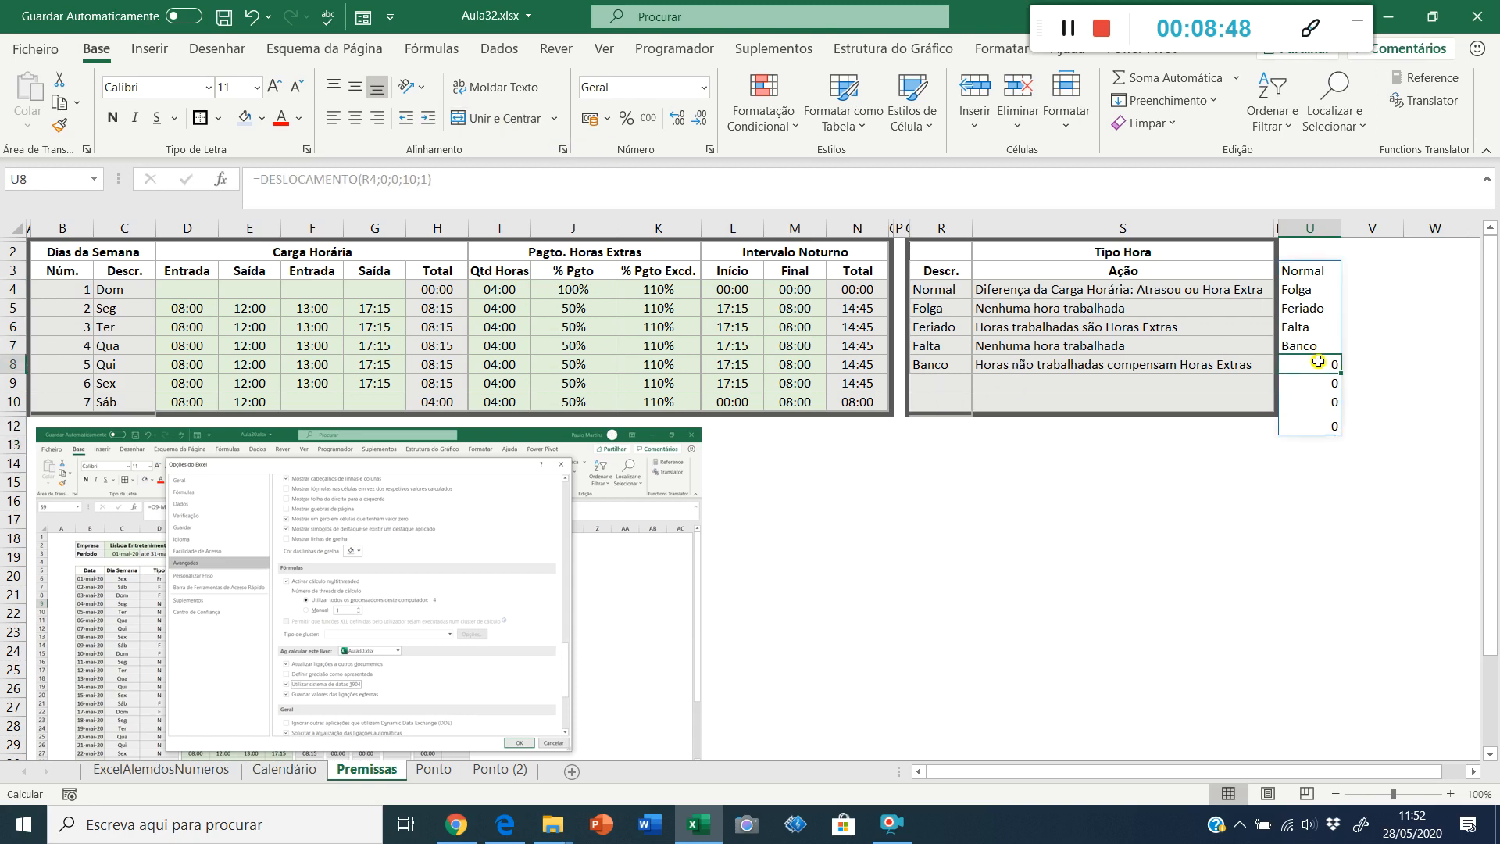
{"action": "left_click", "coordinate": [1316, 272]}
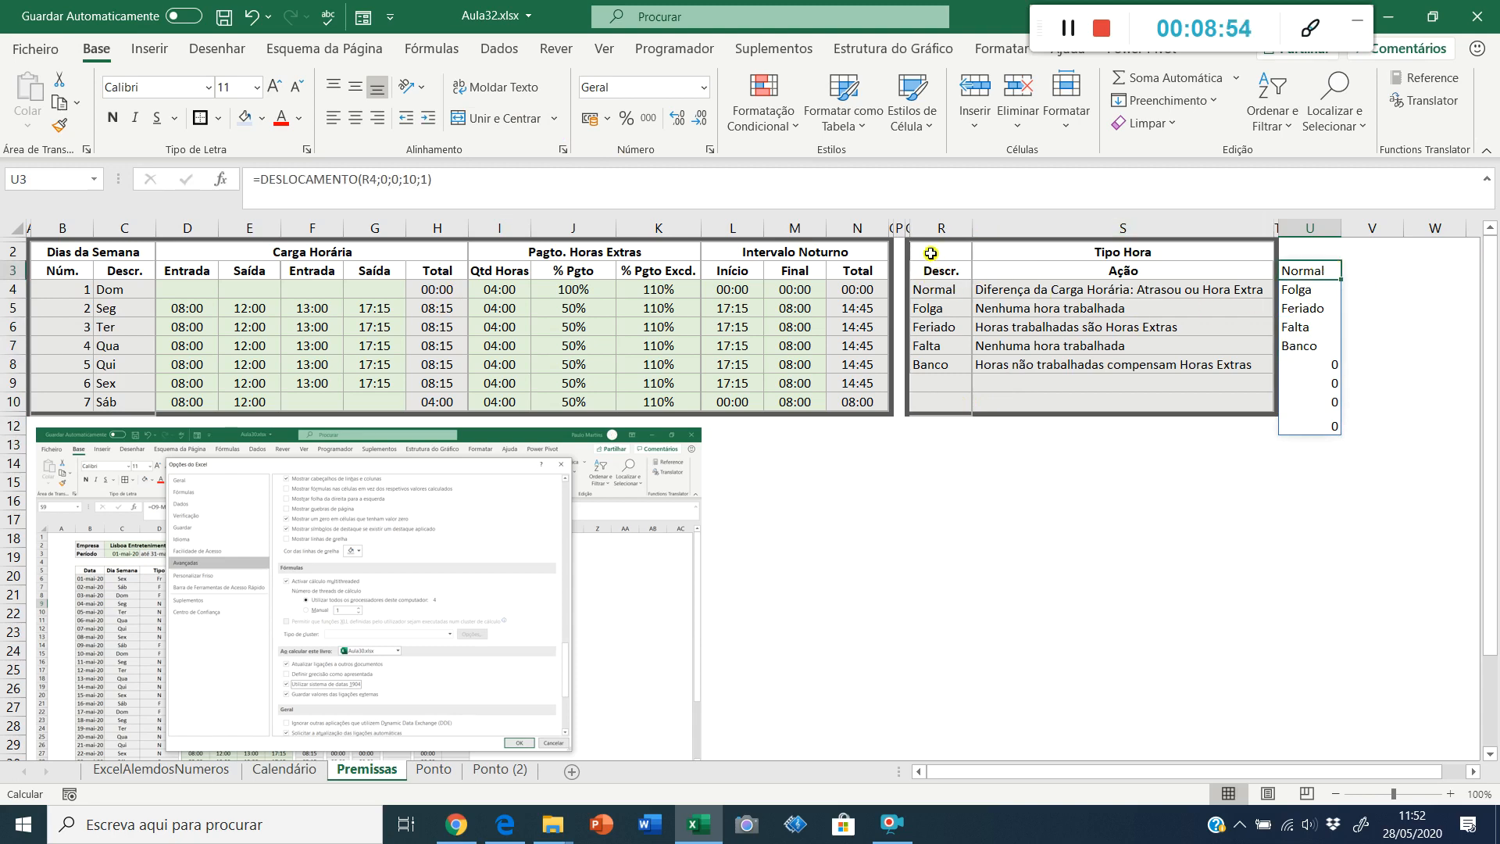
Step: Set the height argument of the U3 DESLOCAMENTO formula to 5, matching the filled descriptions in R4:R8
{"action": "left_click_drag", "start_coordinate": [934, 289], "coordinate": [923, 367]}
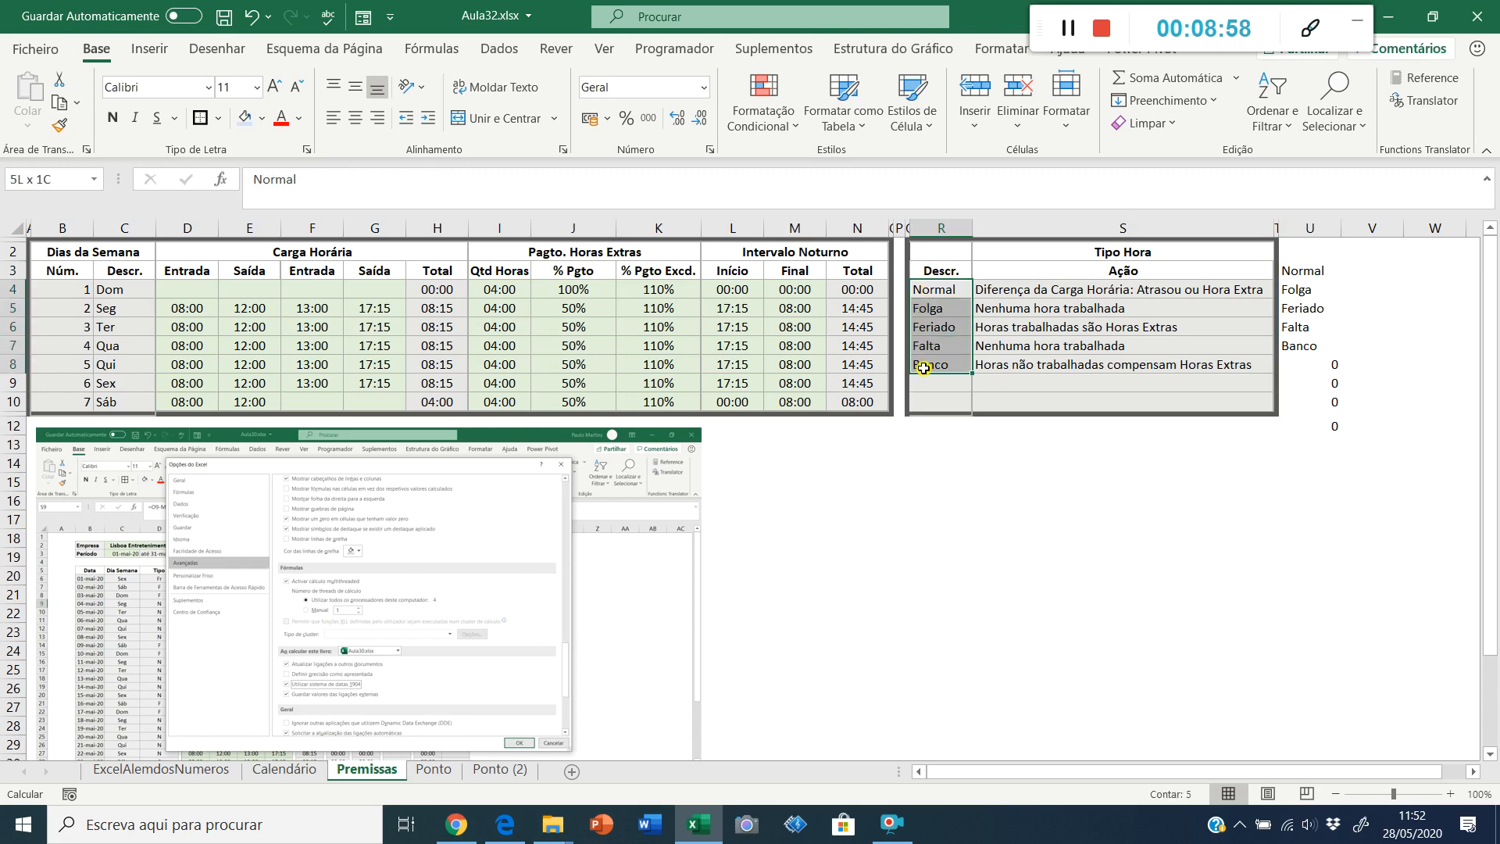
{"action": "left_click_drag", "start_coordinate": [924, 367], "coordinate": [924, 369]}
{"action": "left_click", "coordinate": [1306, 270]}
{"action": "left_click", "coordinate": [401, 179]}
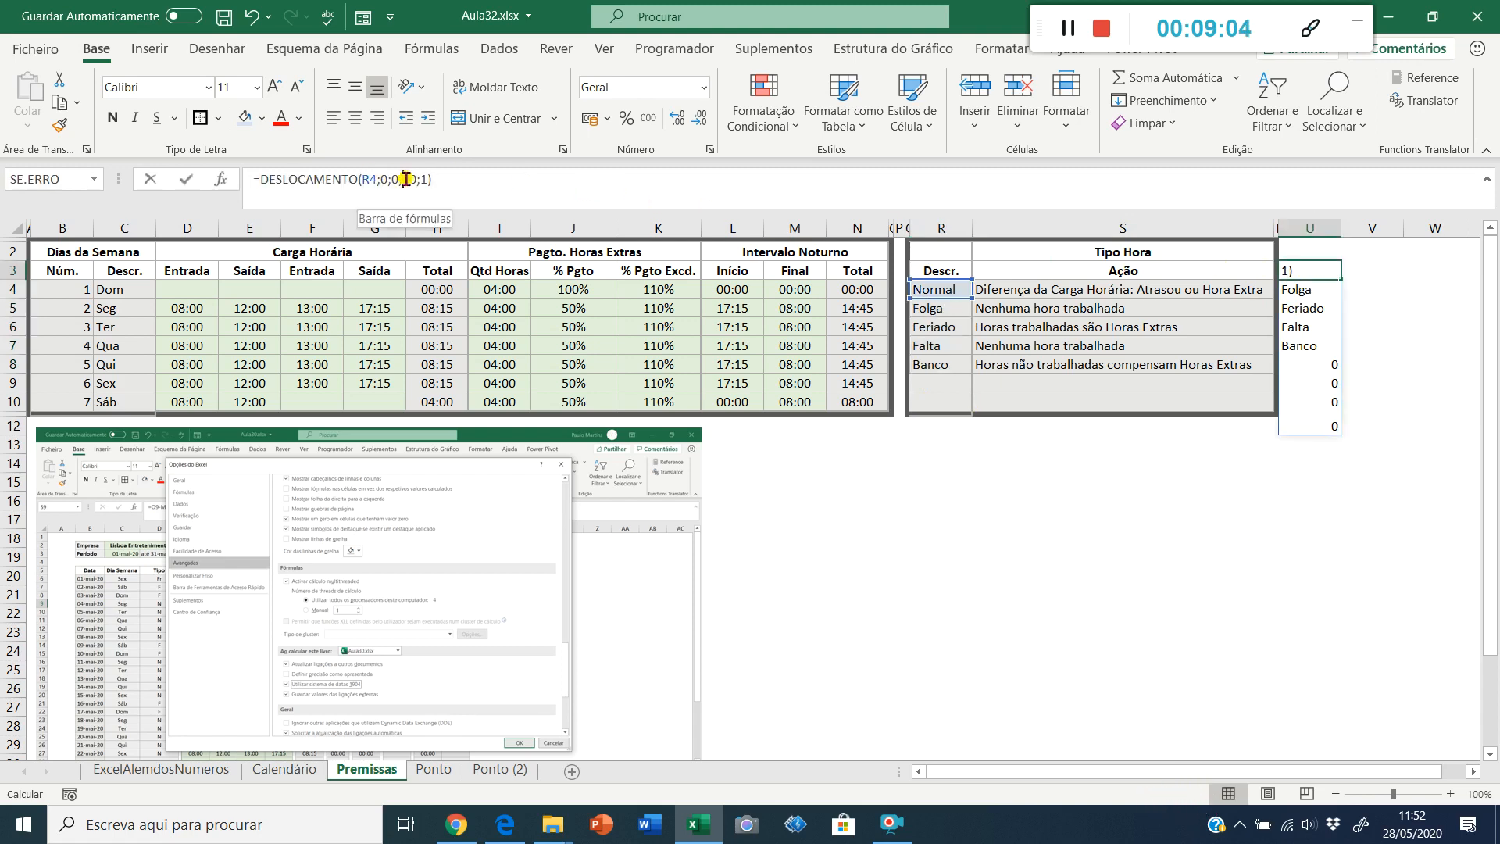
{"action": "type", "text": "5"}
{"action": "key", "text": "Delete"}
{"action": "key", "text": "Delete"}
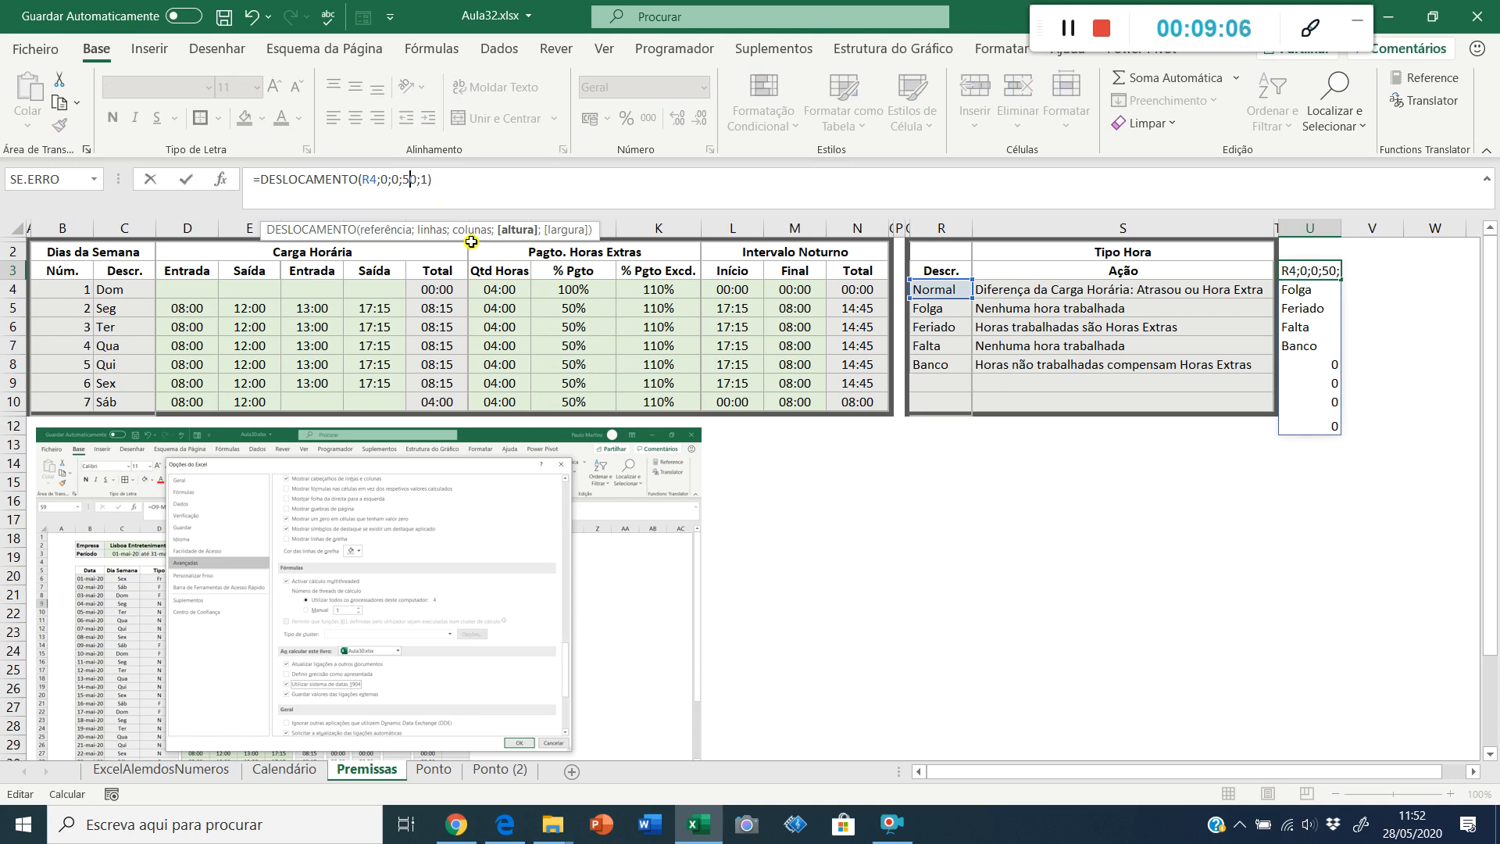
{"action": "key", "text": "Return"}
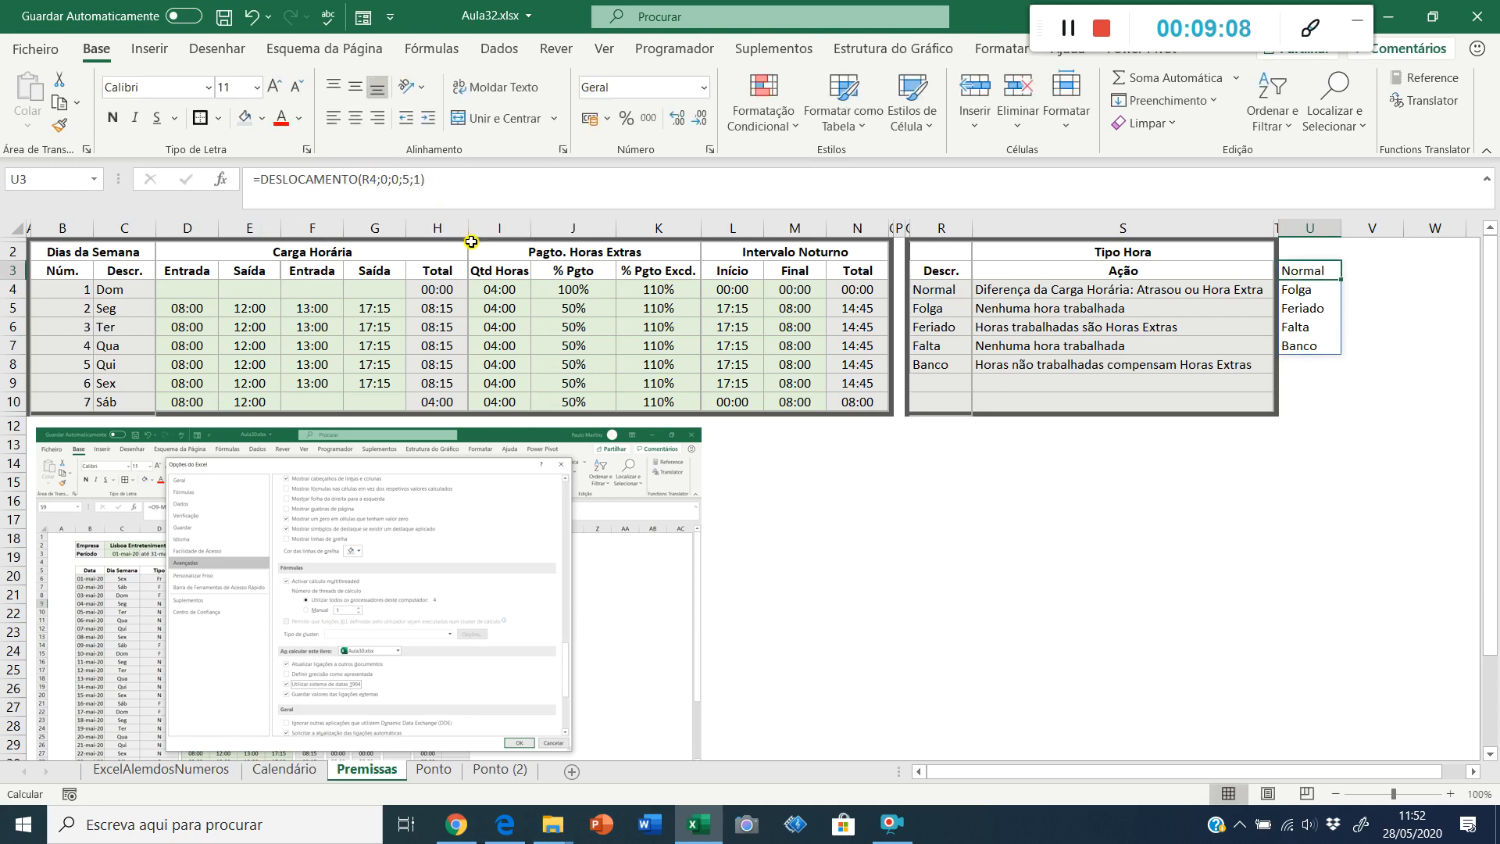
Step: Add the description Banco Reduzido in R9 of the Tipo Hora table
{"action": "left_click", "coordinate": [924, 380]}
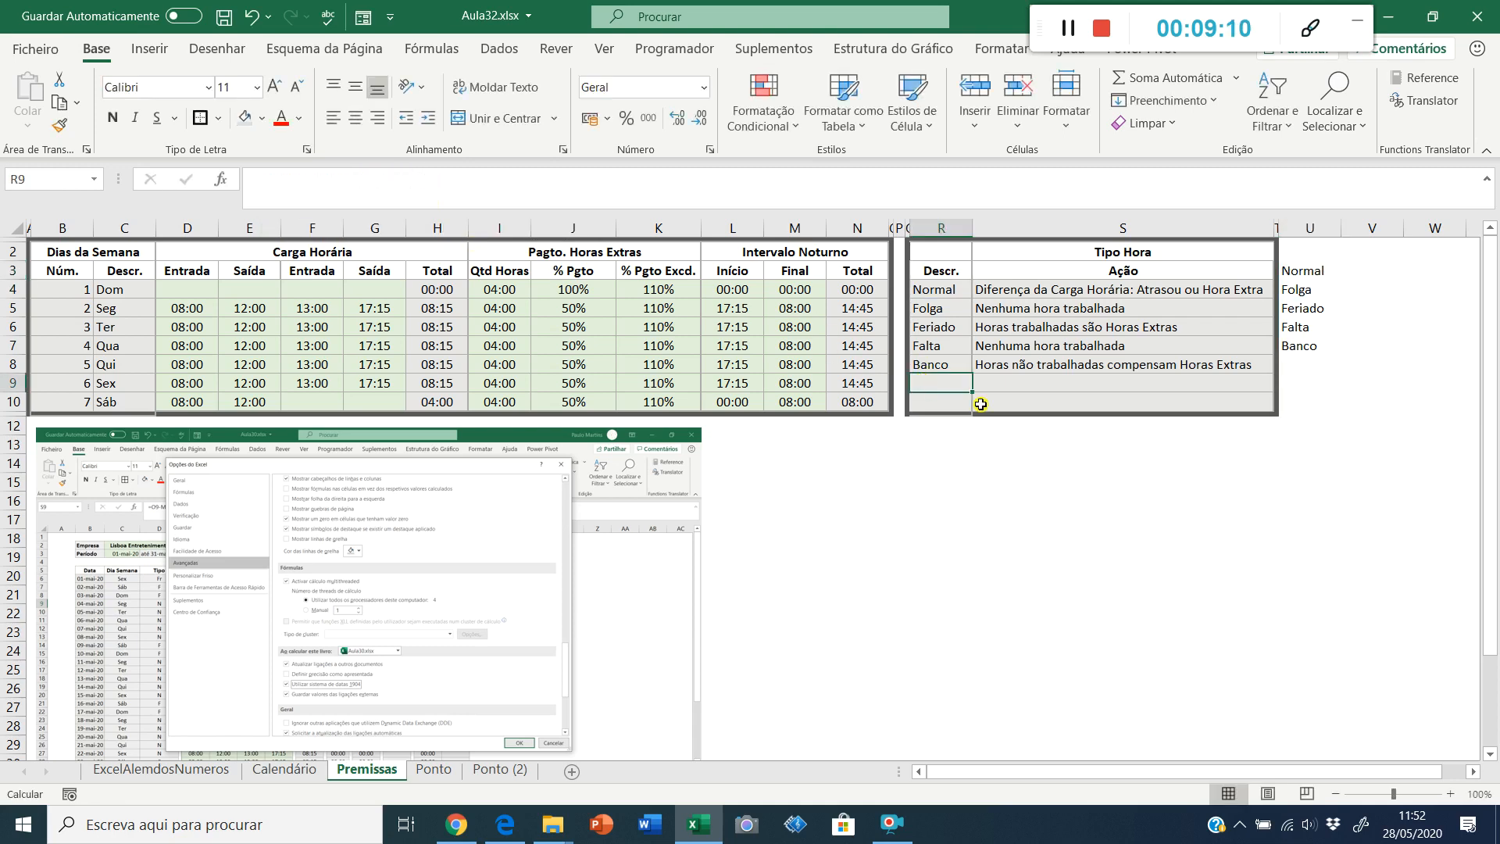
{"action": "type", "text": "Banco"}
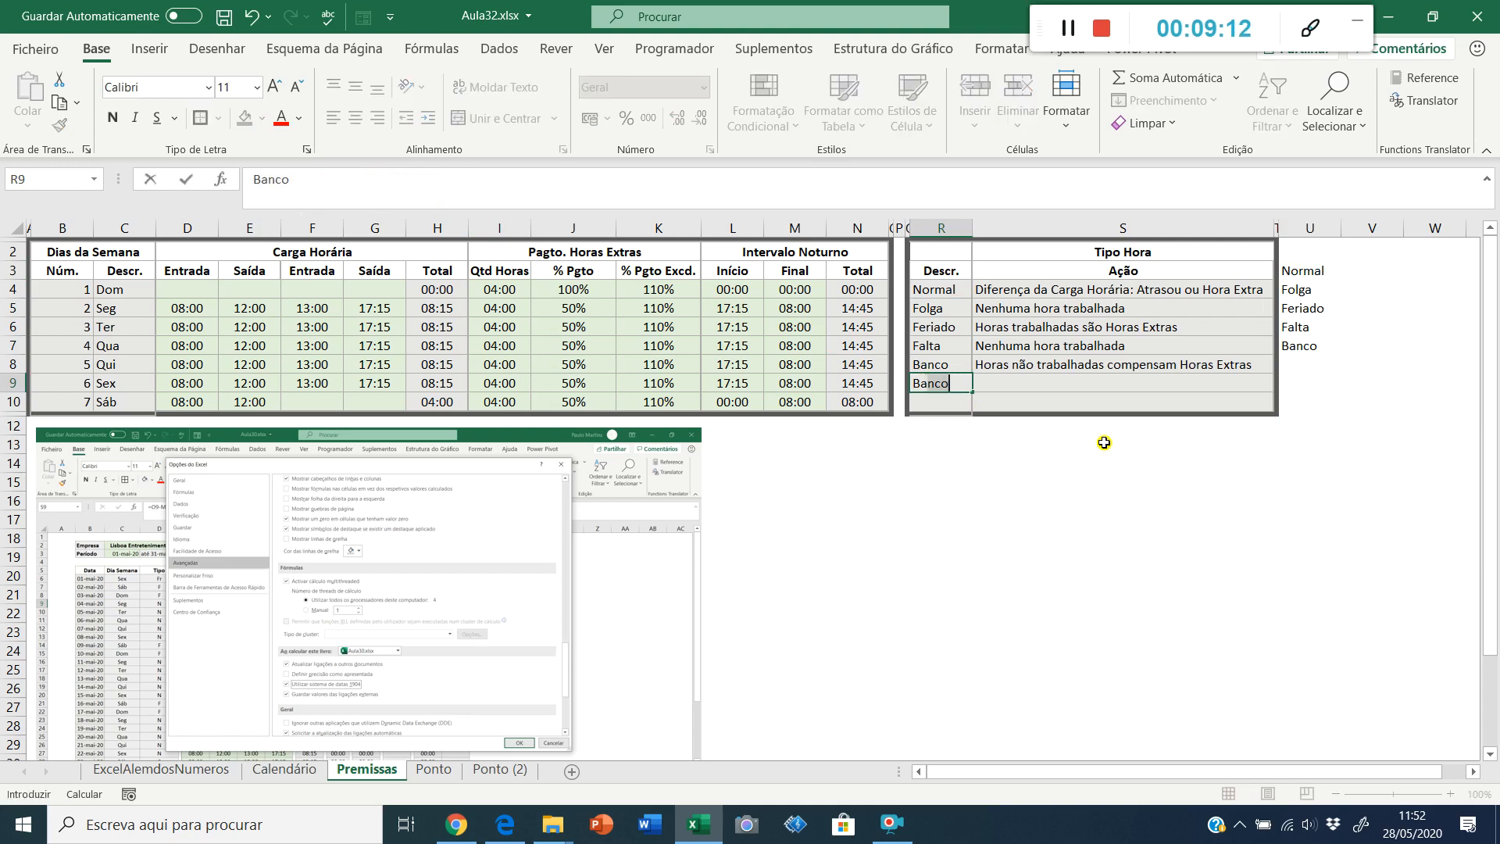
{"action": "type", "text": " Redu"}
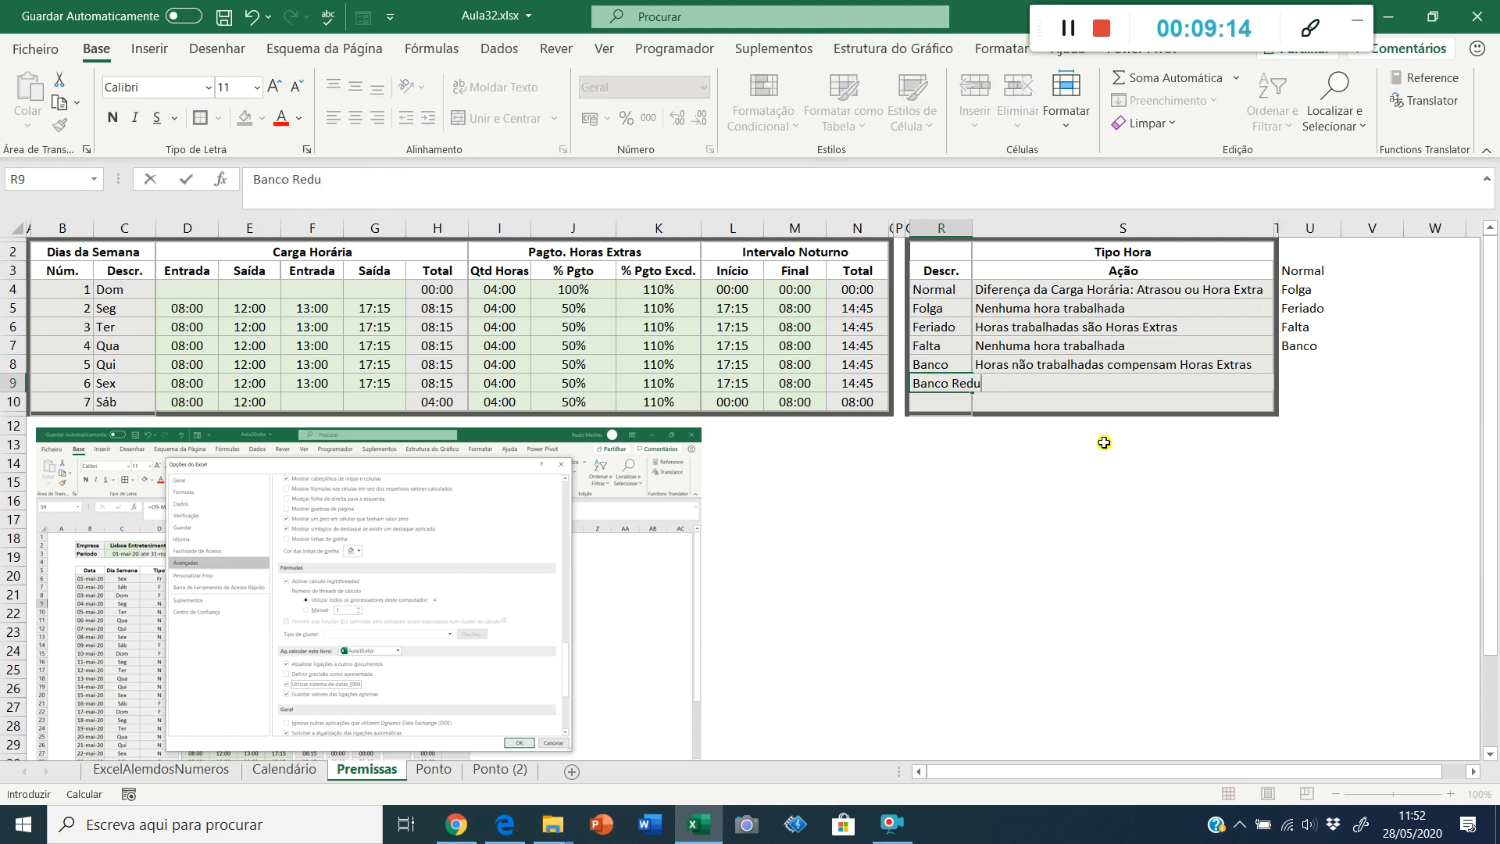
{"action": "type", "text": "zido"}
{"action": "key", "text": "Return"}
{"action": "key", "text": "Up"}
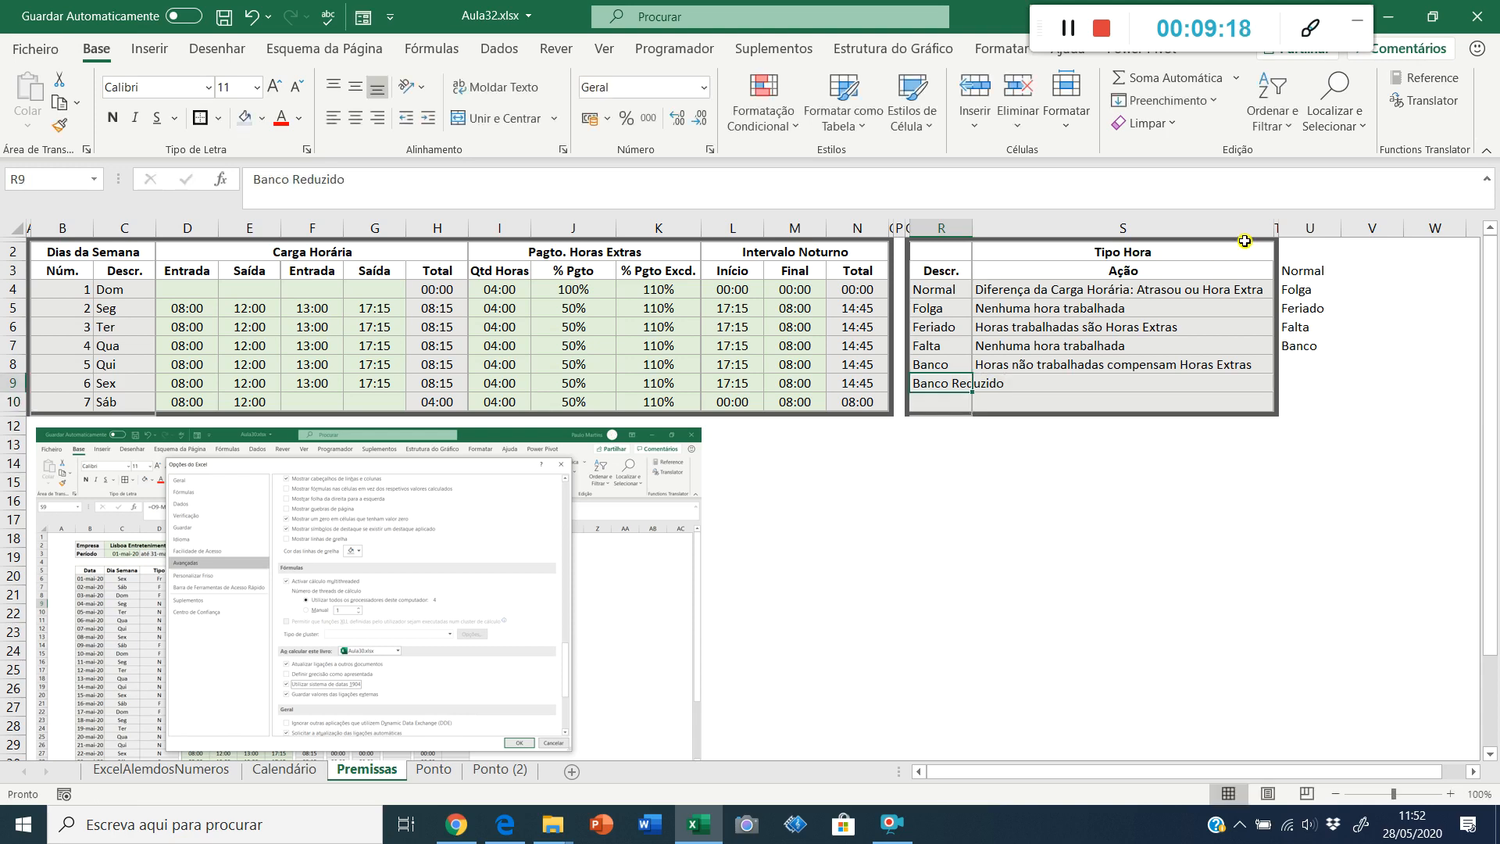
Step: Compare the spilled list in column U with the descriptions in R4:R9 of the Tipo Hora table
{"action": "left_click", "coordinate": [1314, 352]}
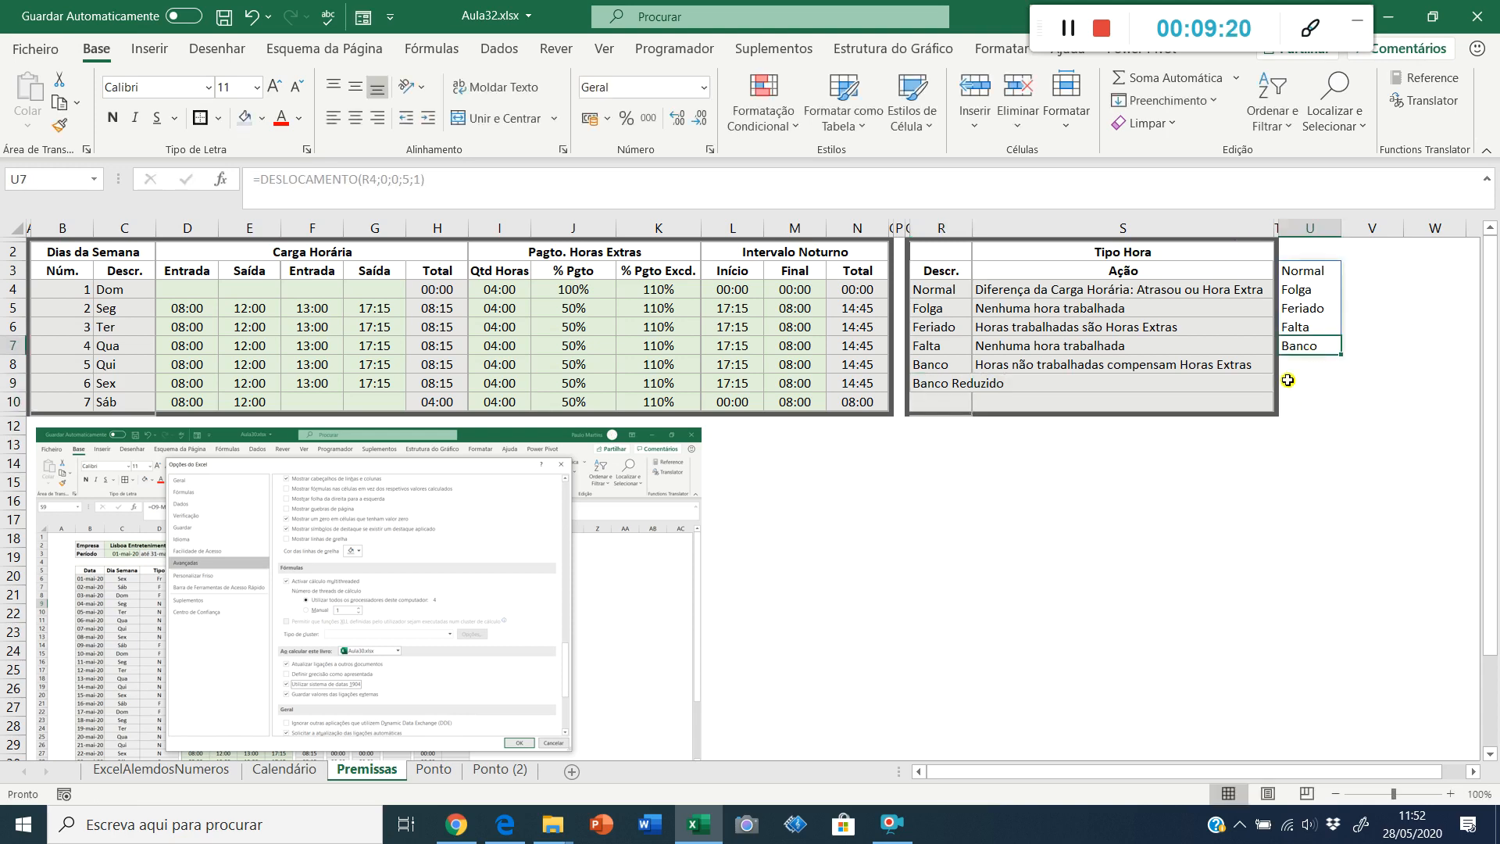
{"action": "left_click", "coordinate": [926, 390]}
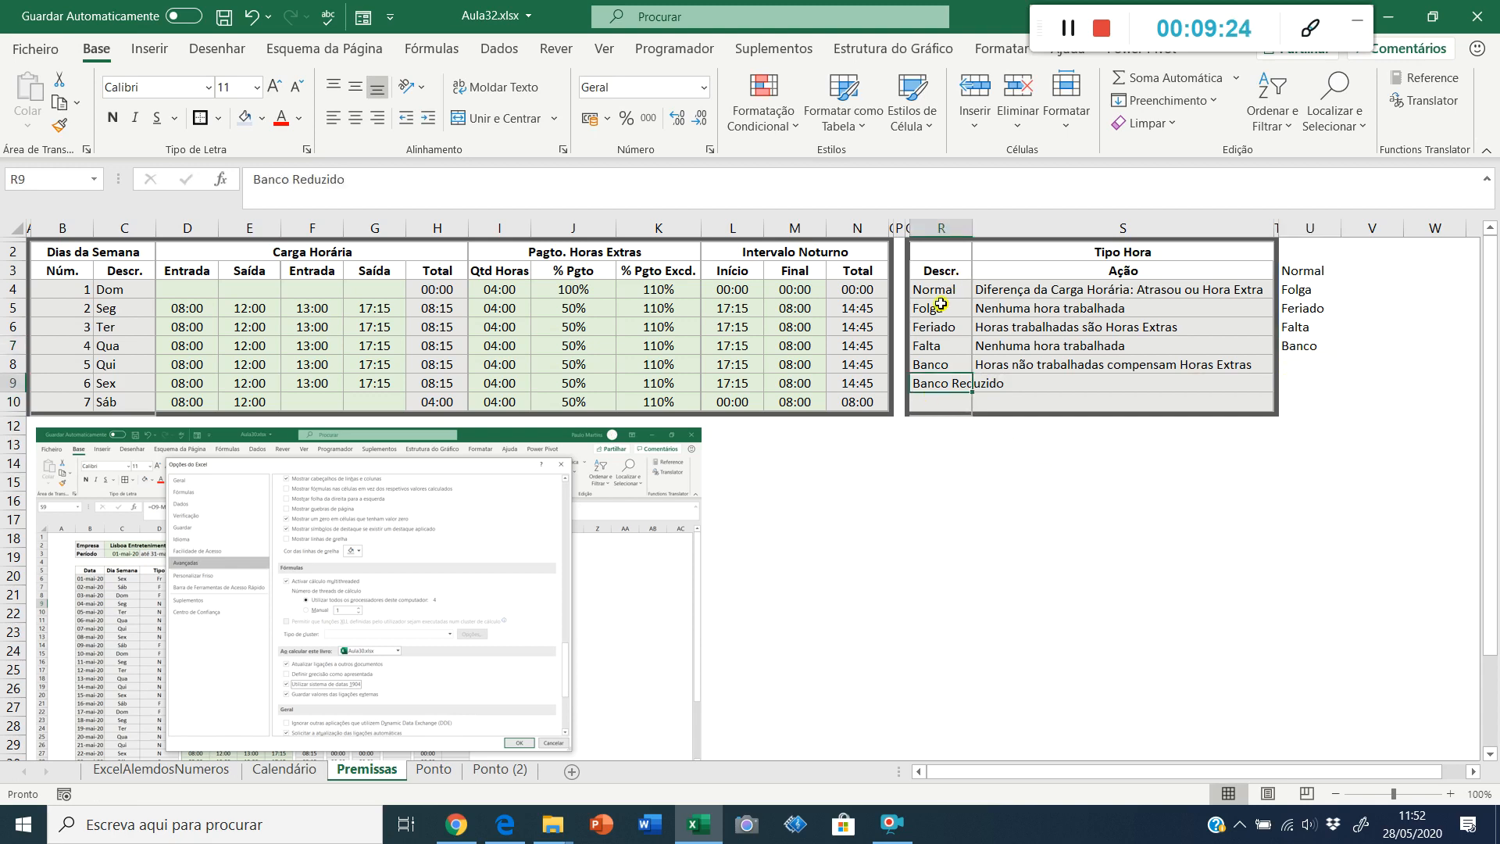
{"action": "left_click", "coordinate": [1298, 322]}
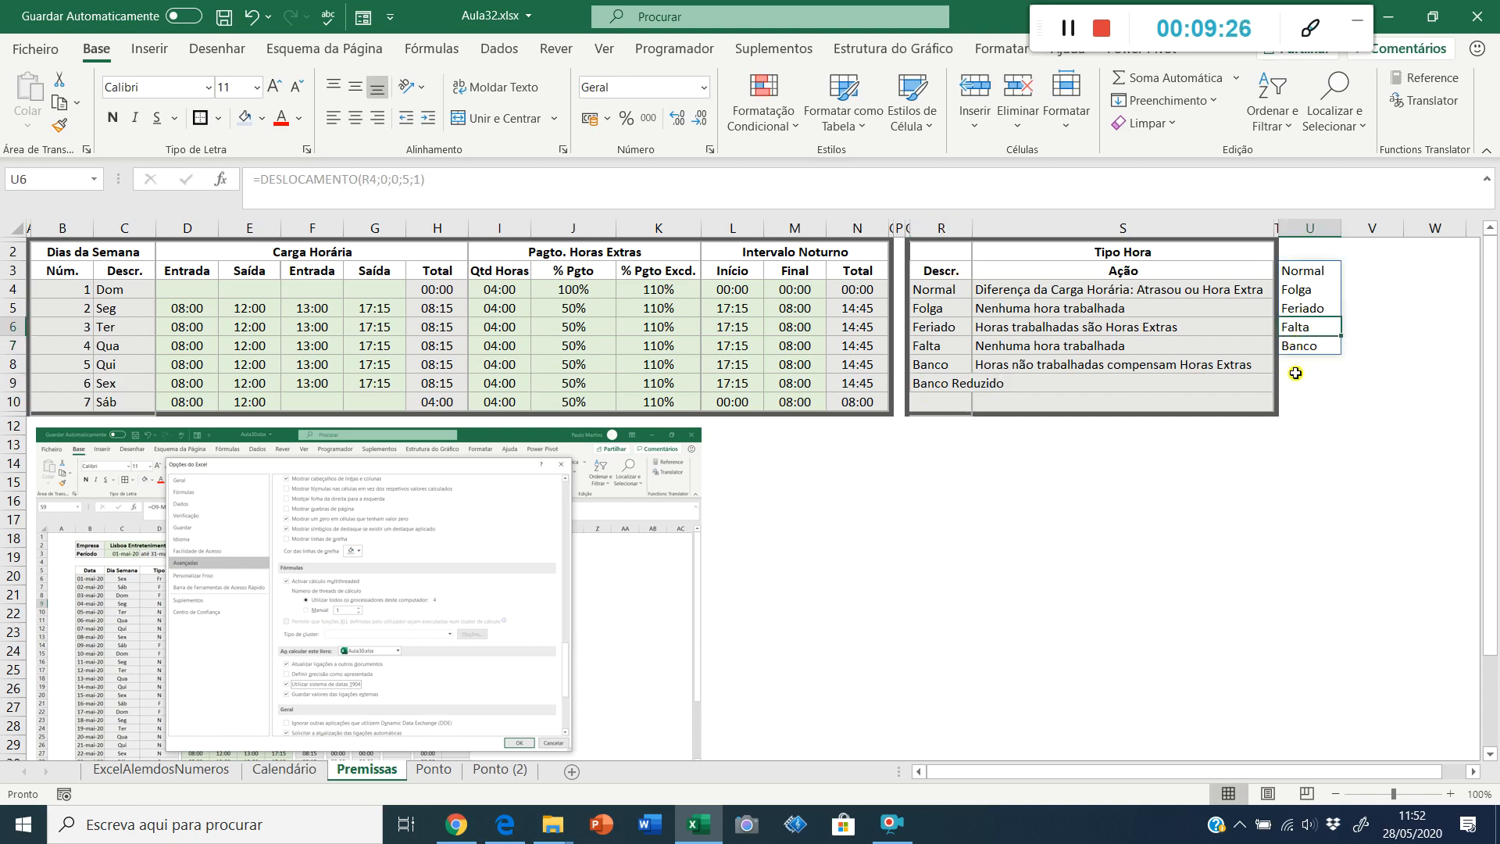
{"action": "left_click", "coordinate": [950, 385]}
{"action": "left_click_drag", "start_coordinate": [934, 290], "coordinate": [932, 377]}
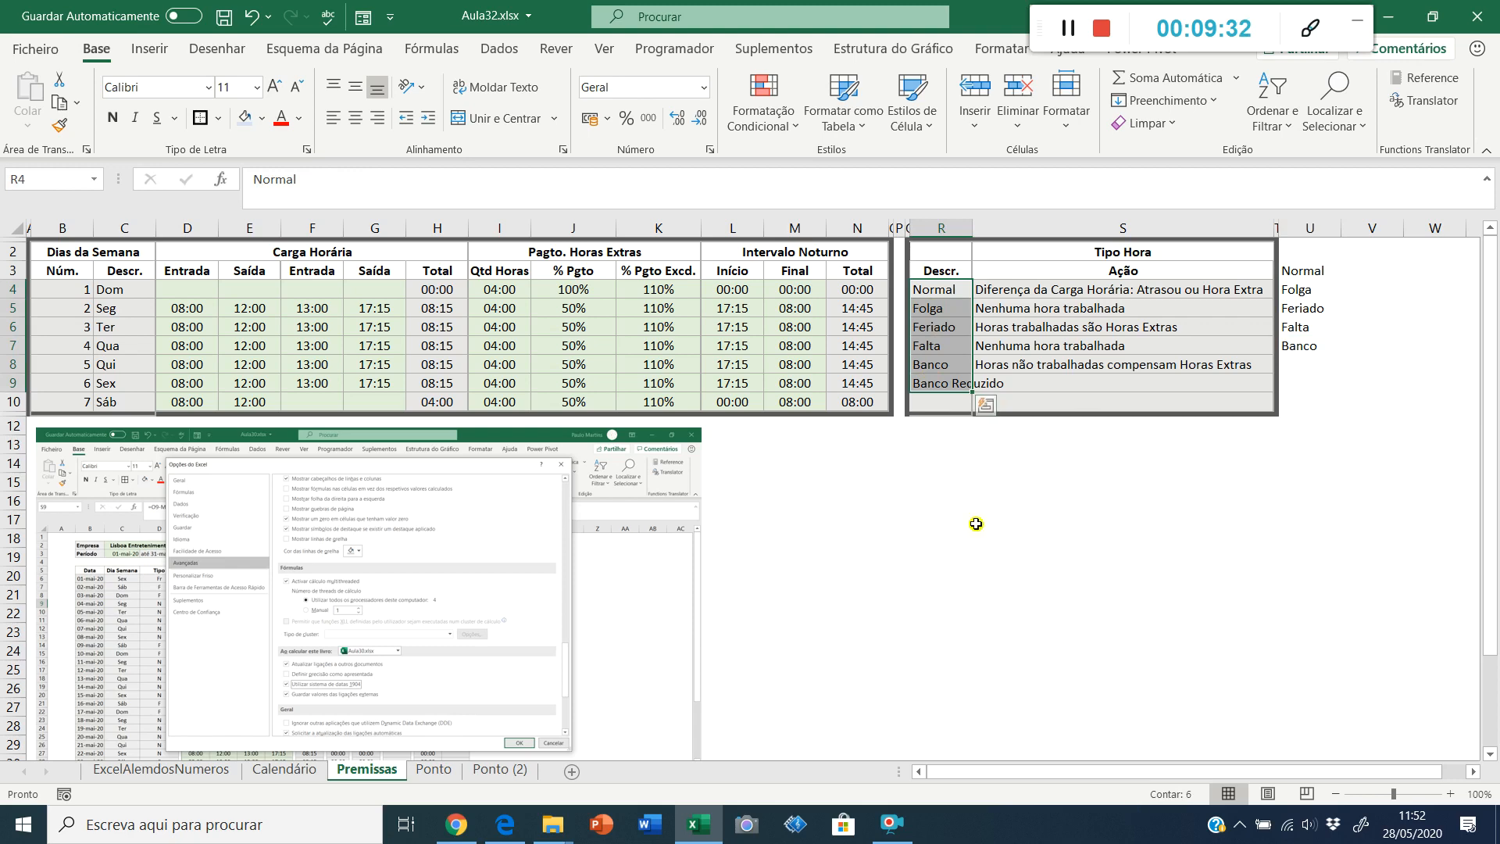
{"action": "left_click", "coordinate": [934, 303]}
{"action": "left_click_drag", "start_coordinate": [934, 291], "coordinate": [936, 373]}
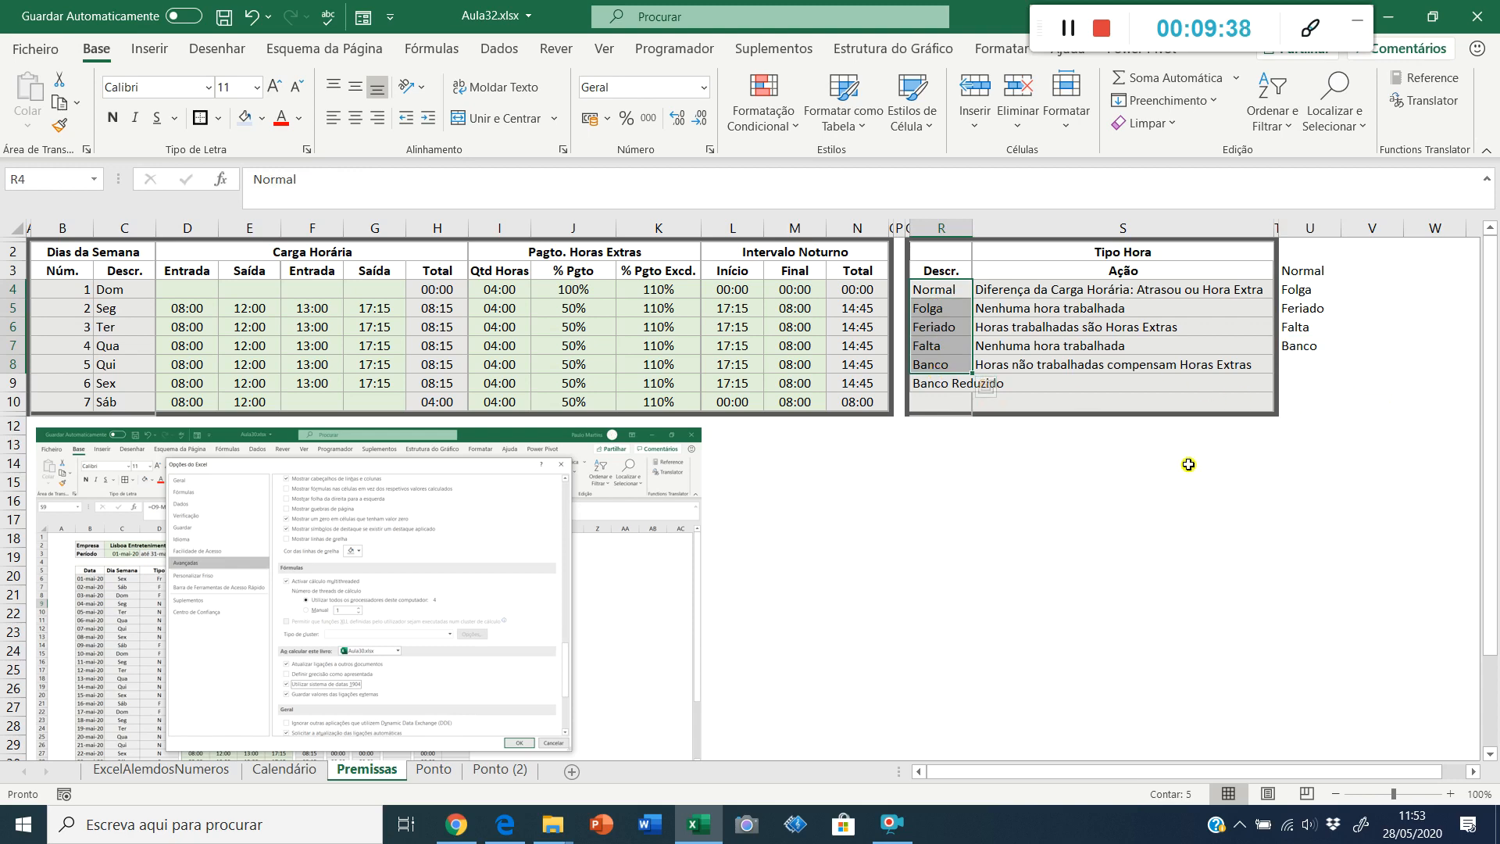
Step: Count the filled cells of column R in S14 with the formula =CONTAR.VAL(R:R)
{"action": "left_click", "coordinate": [1226, 469]}
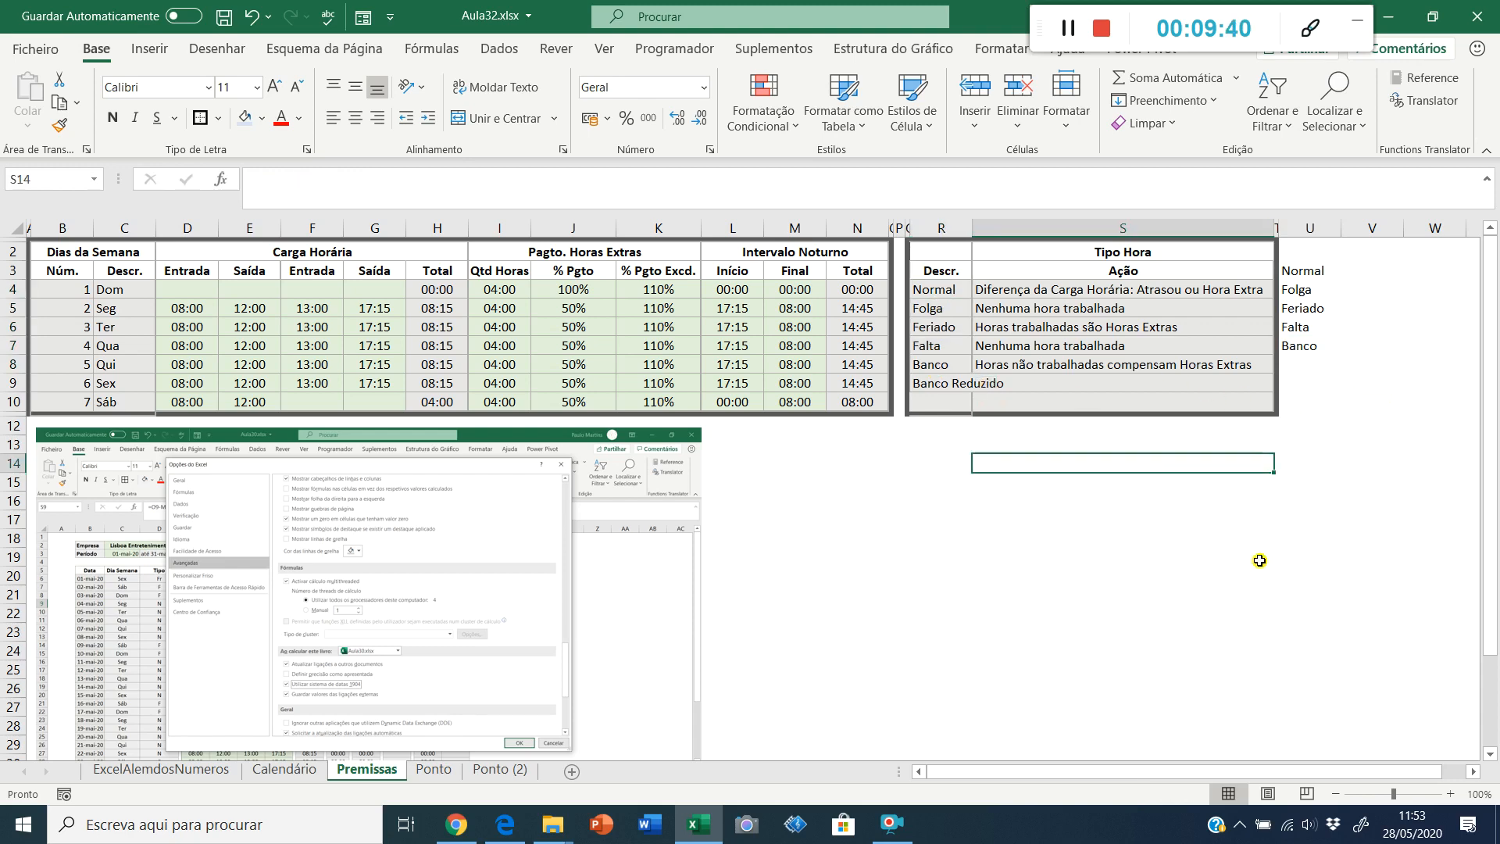
{"action": "type", "text": "=contar.val"}
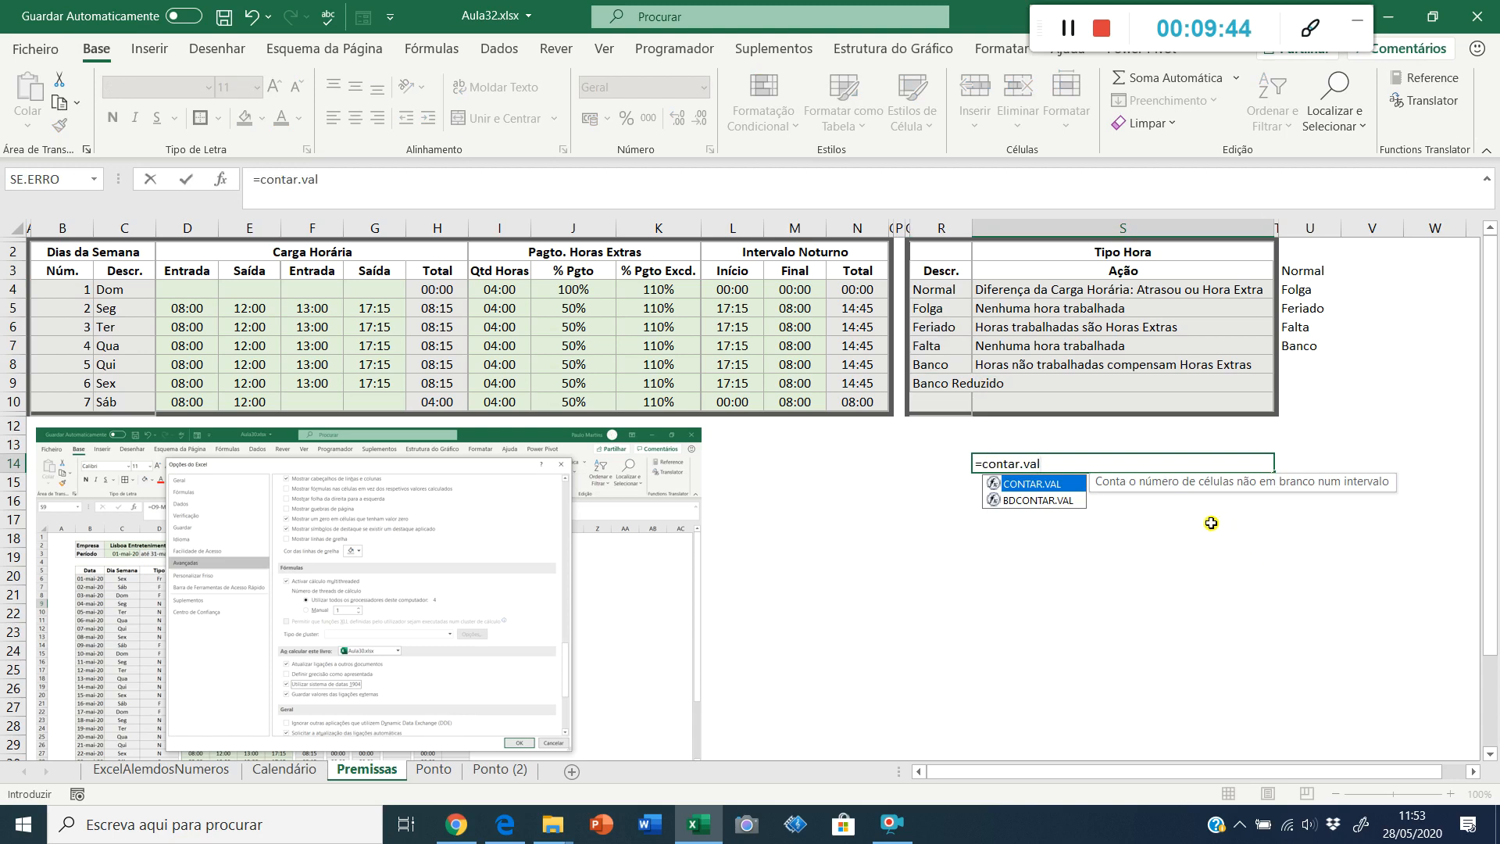
{"action": "type", "text": " ("}
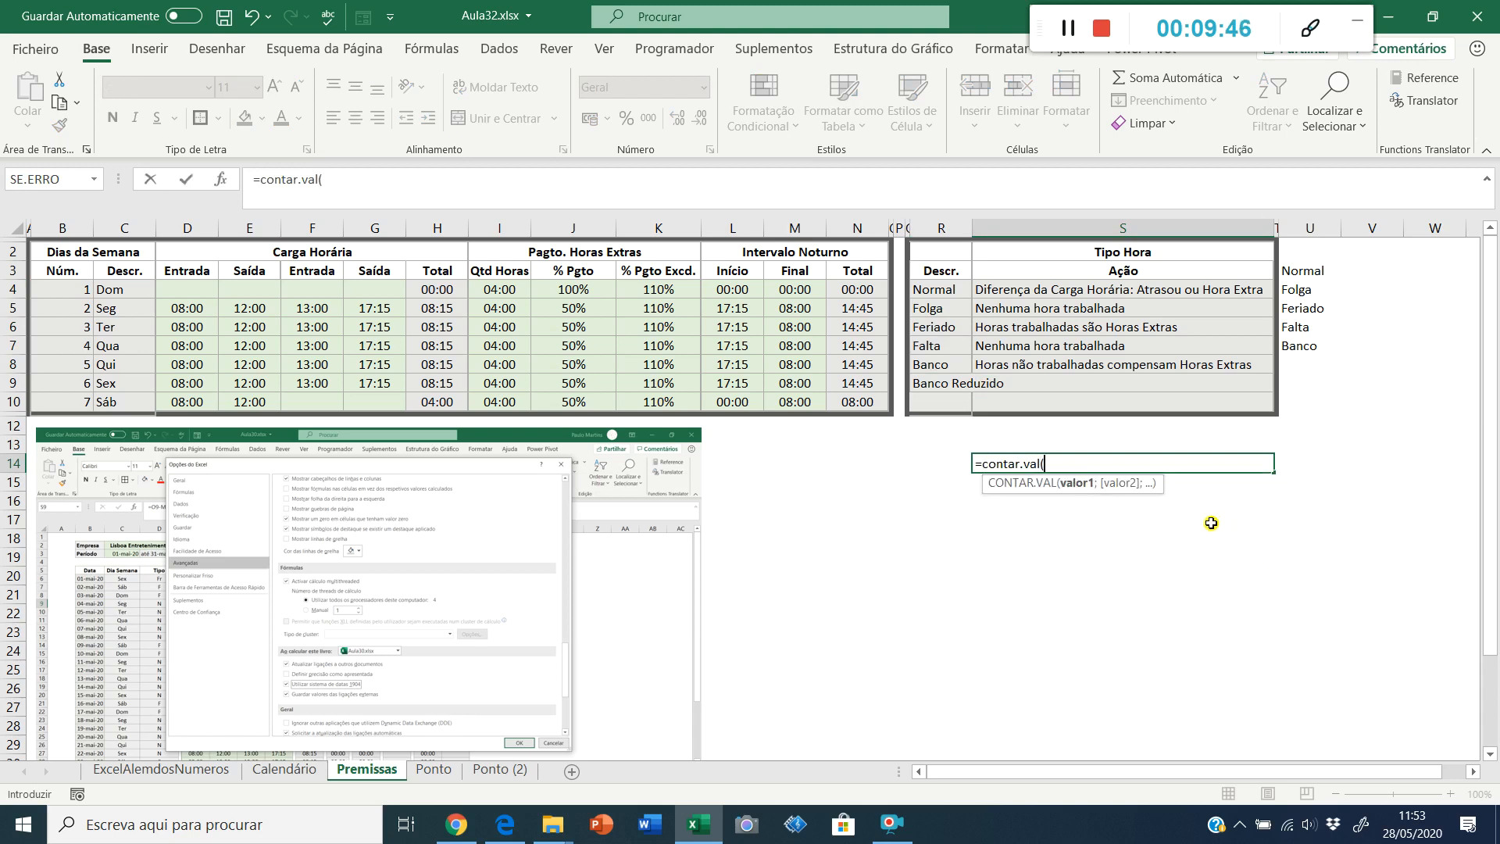
{"action": "left_click", "coordinate": [928, 235]}
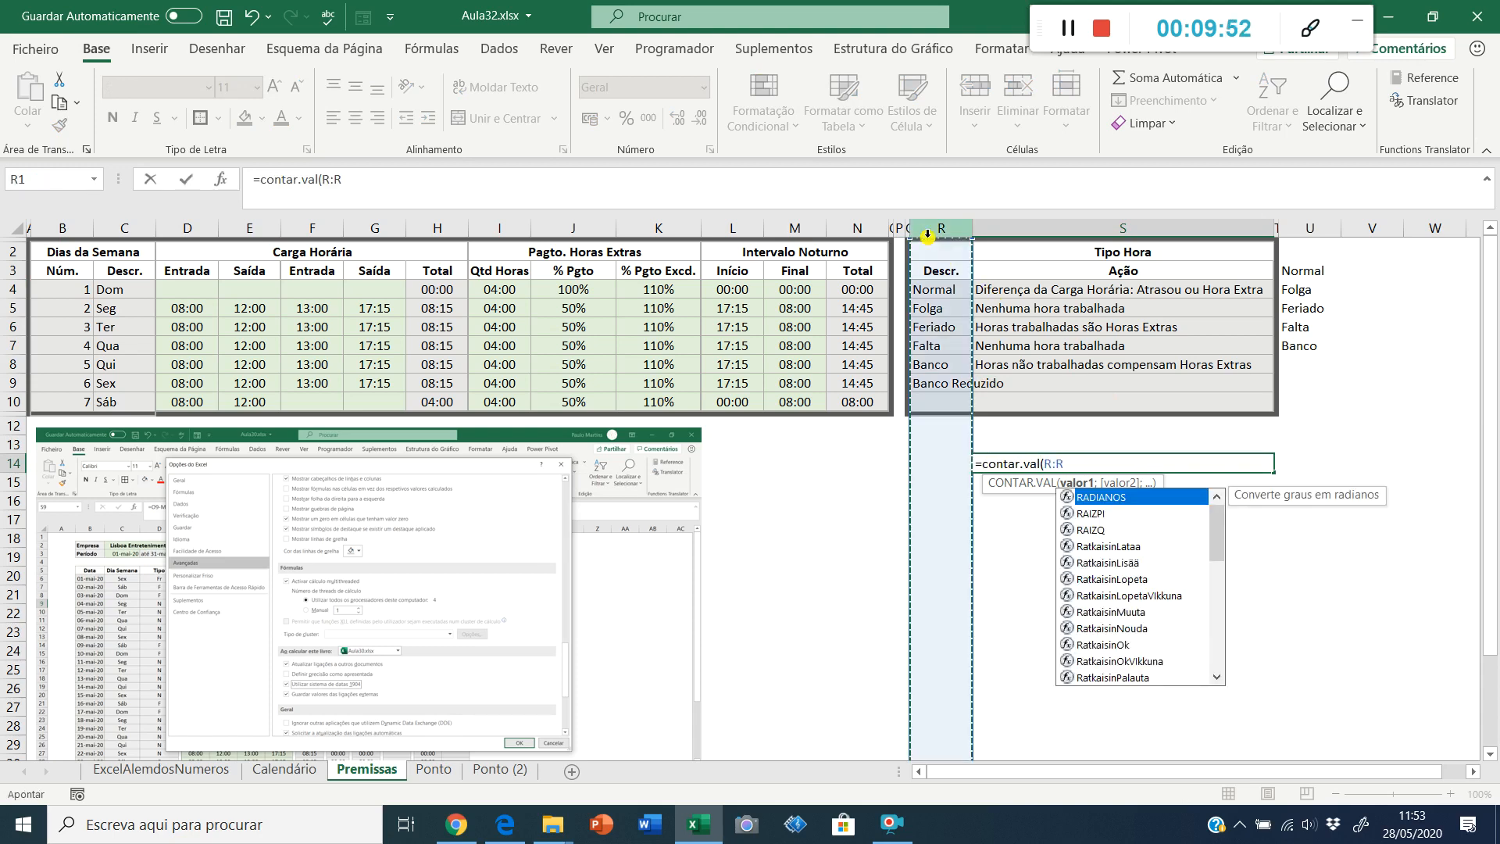
{"action": "type", "text": ")"}
{"action": "key", "text": "Return"}
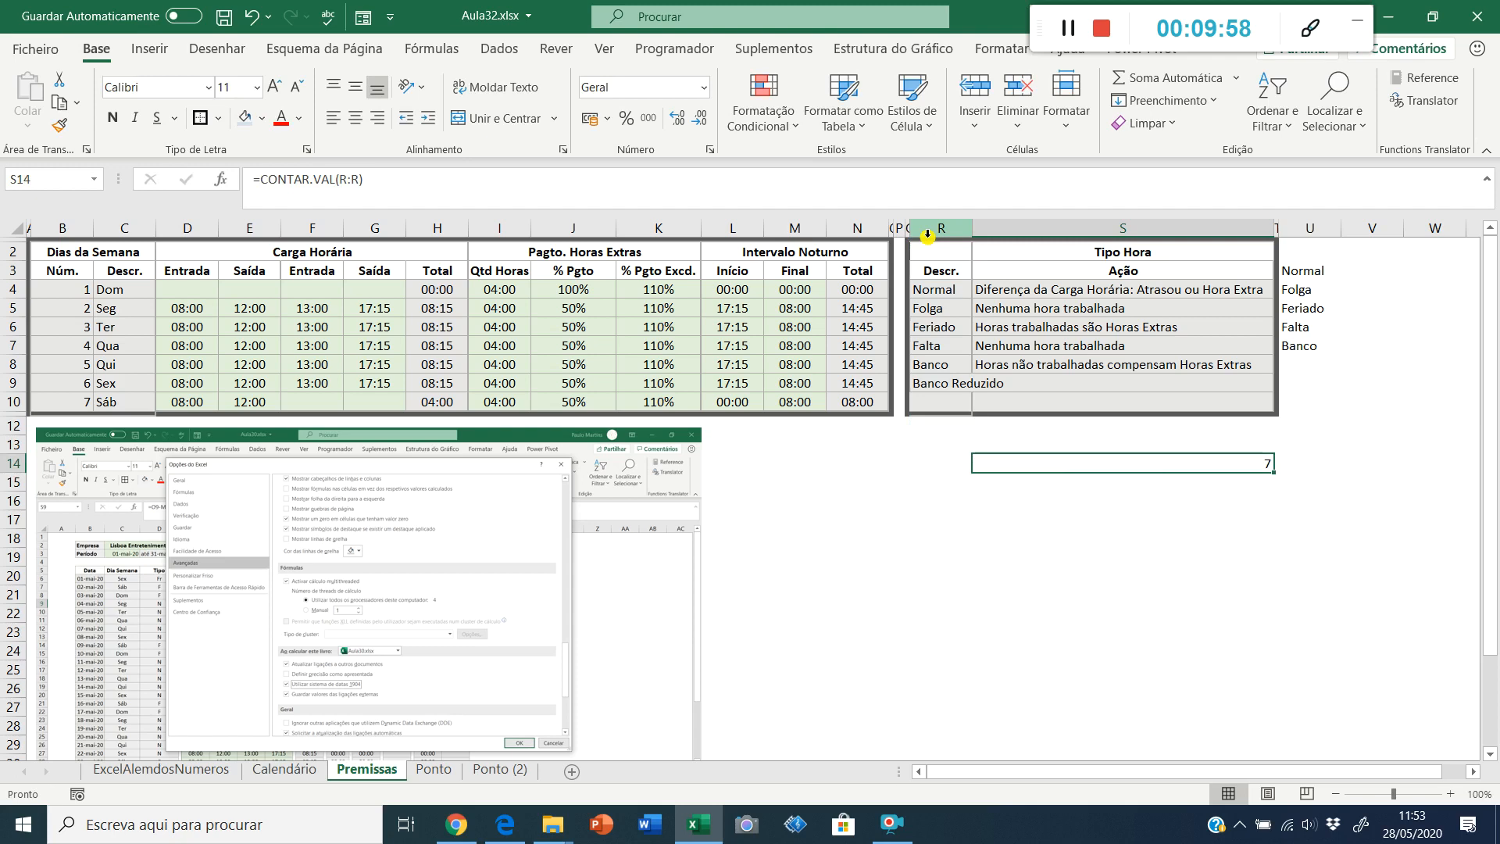
Step: Replace the height argument of the U3 DESLOCAMENTO formula with CONTAR.VAL(R:R), copied from the S14 formula
{"action": "left_click", "coordinate": [362, 179]}
{"action": "left_click_drag", "start_coordinate": [363, 179], "coordinate": [261, 179]}
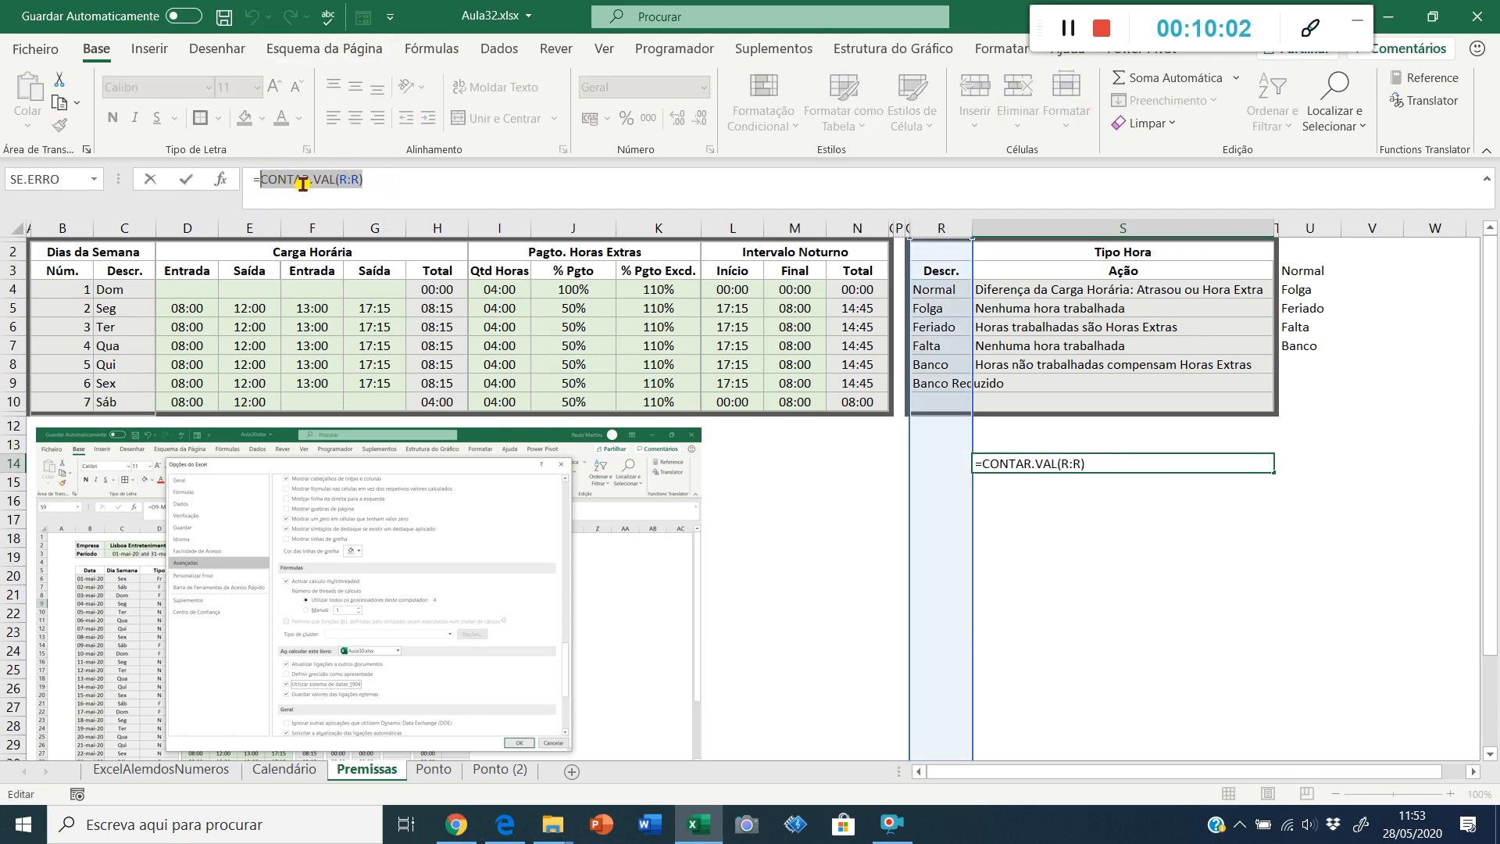
{"action": "key", "text": "ctrl+c"}
{"action": "key", "text": "Escape"}
{"action": "left_click", "coordinate": [1285, 270]}
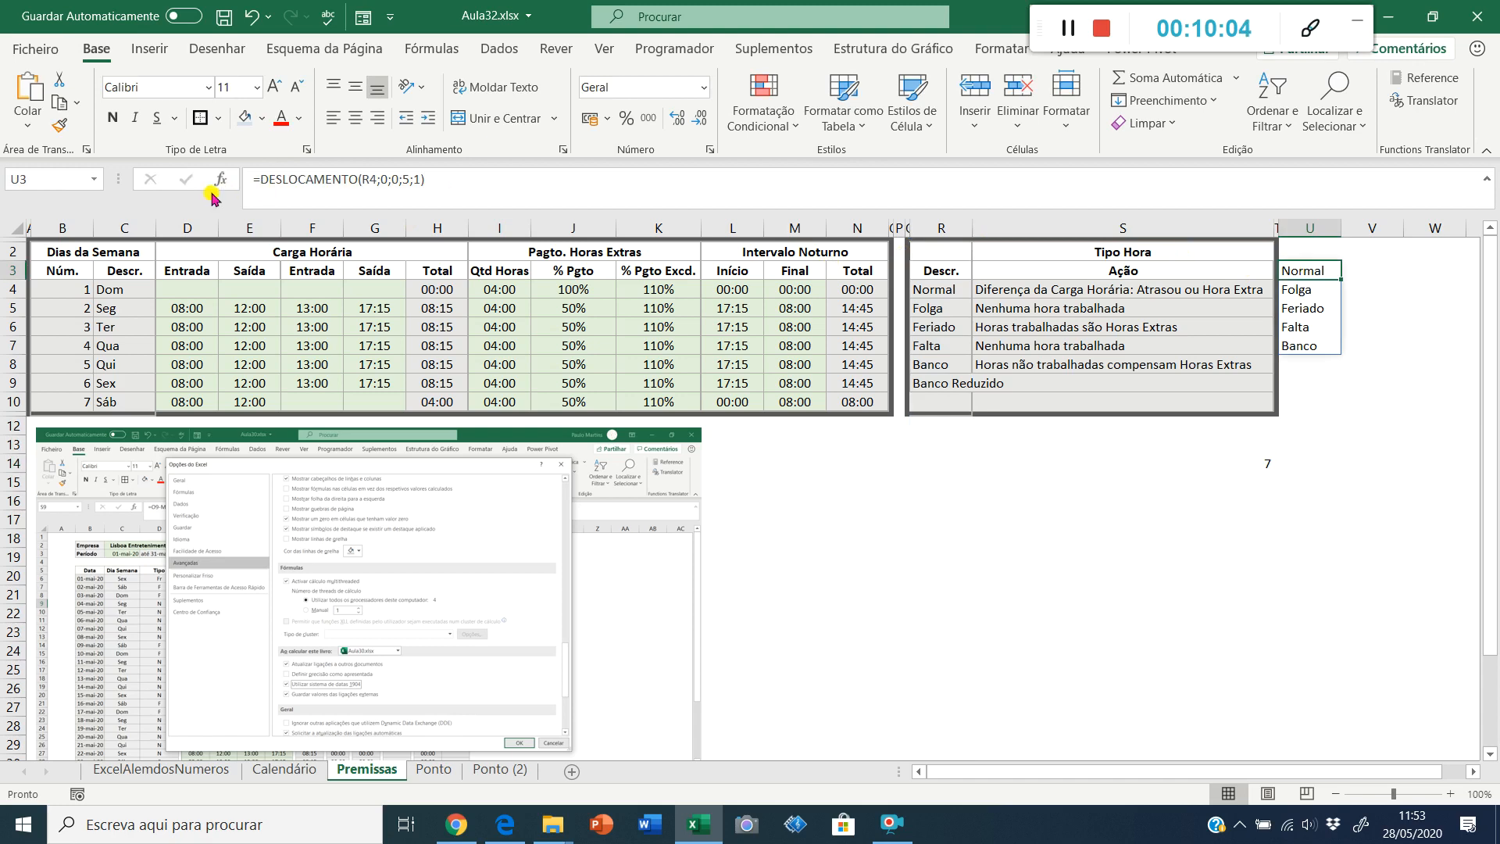
{"action": "left_click", "coordinate": [409, 181]}
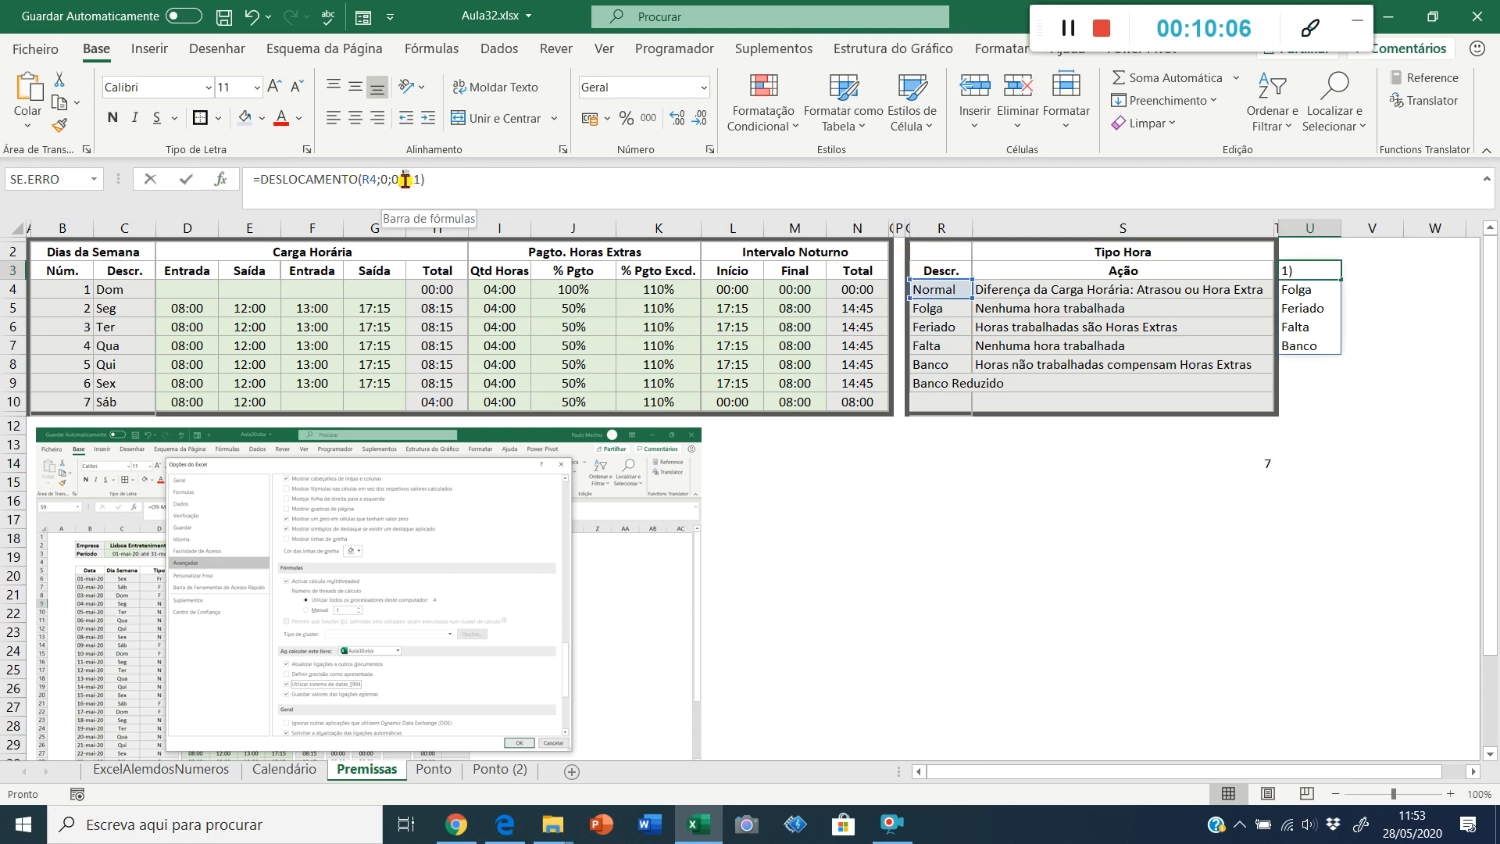
{"action": "double_click", "coordinate": [405, 180]}
{"action": "key", "text": "ctrl+v"}
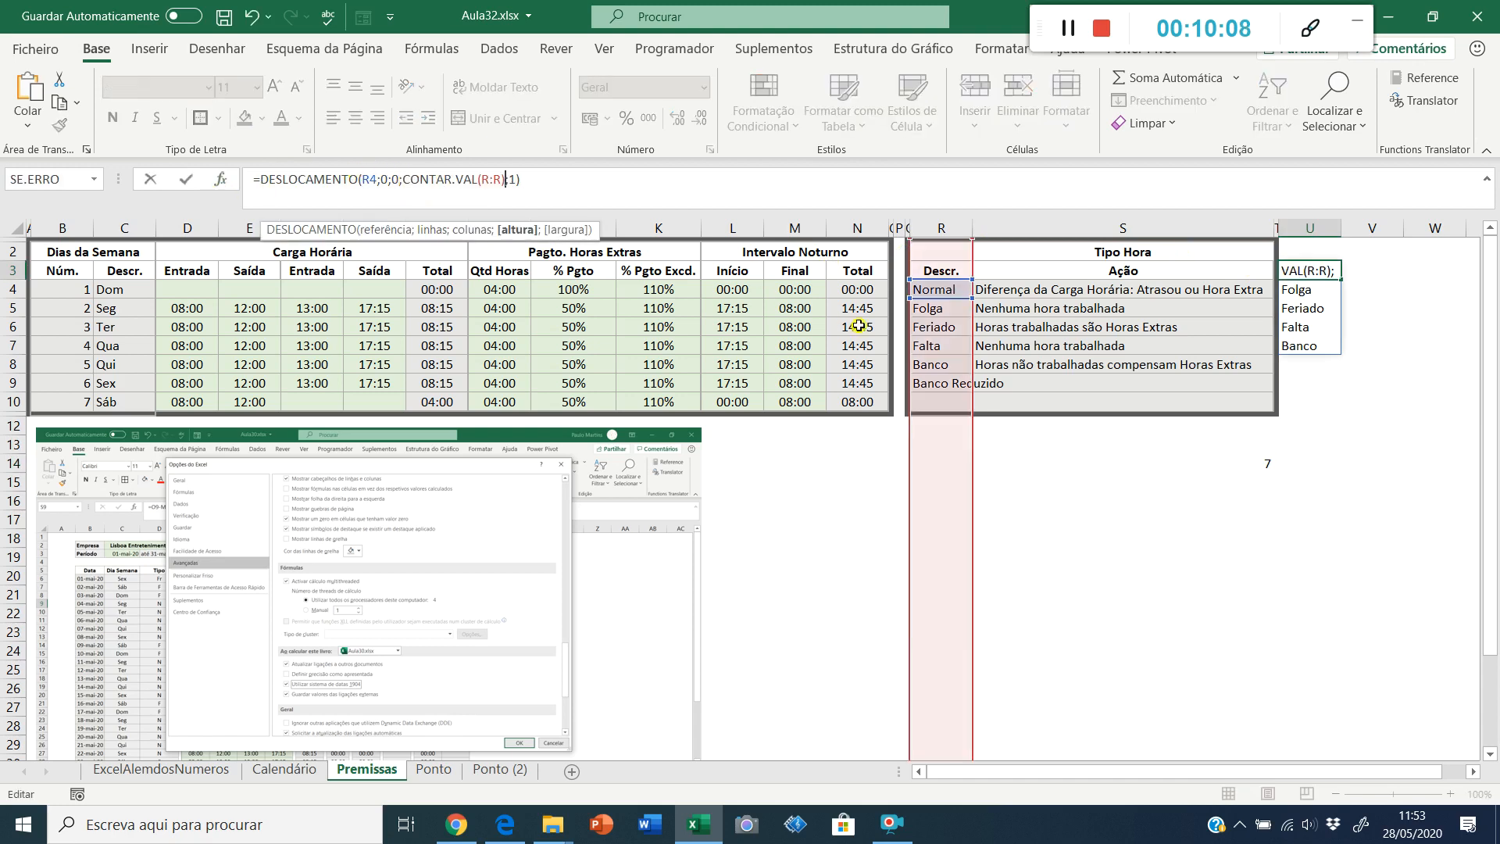
{"action": "key", "text": "Return"}
{"action": "key", "text": "Up"}
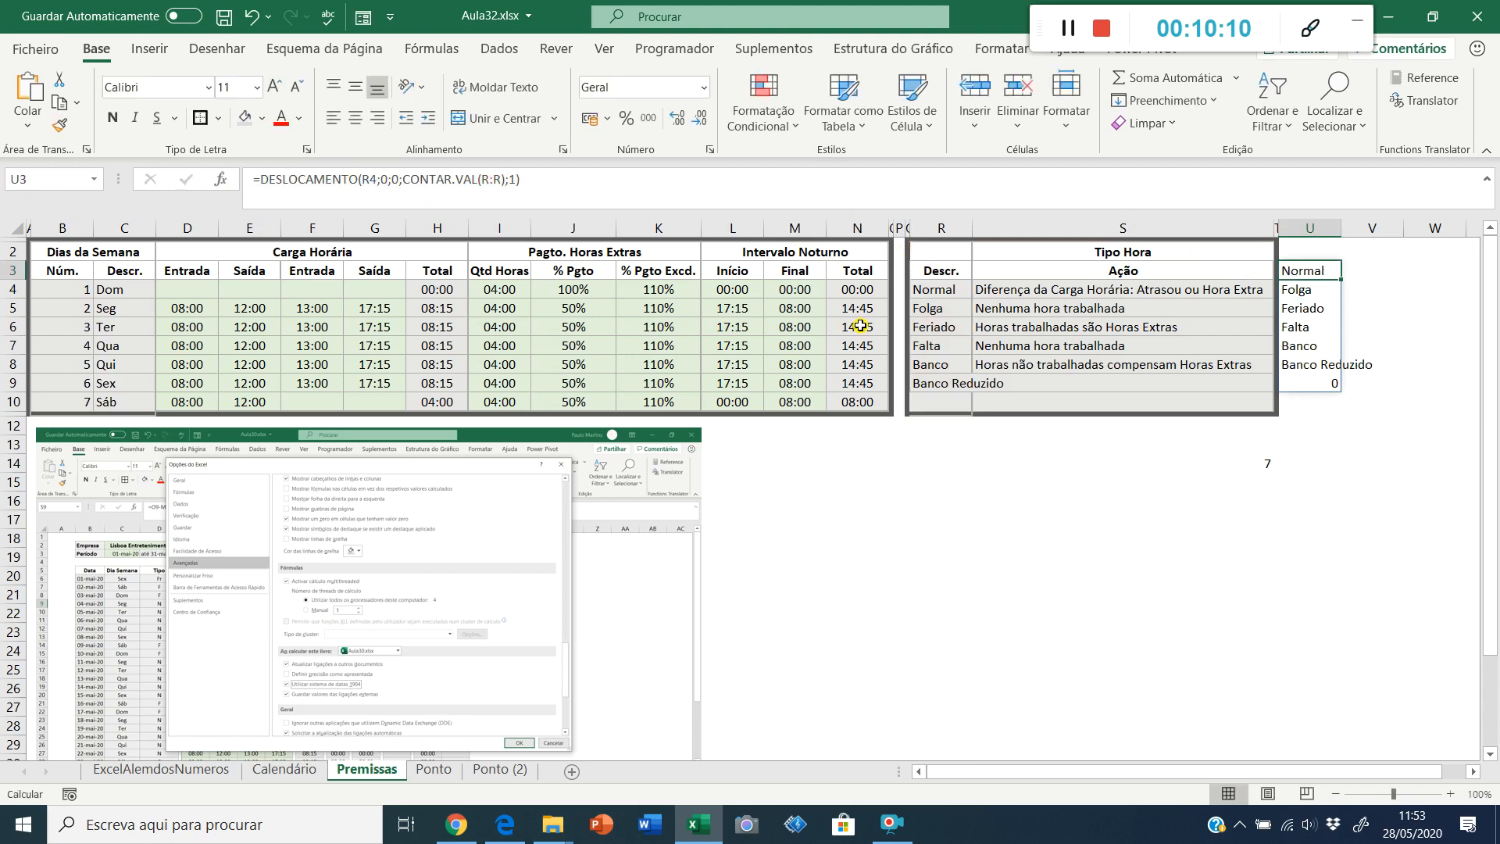
Step: Compare the spilled list down to U9 with the descriptions in R4:R9 and the filled cells of column R
{"action": "key", "text": "Down"}
{"action": "key", "text": "Down"}
{"action": "key", "text": "Down"}
{"action": "key", "text": "Down"}
{"action": "key", "text": "Down"}
{"action": "key", "text": "Down"}
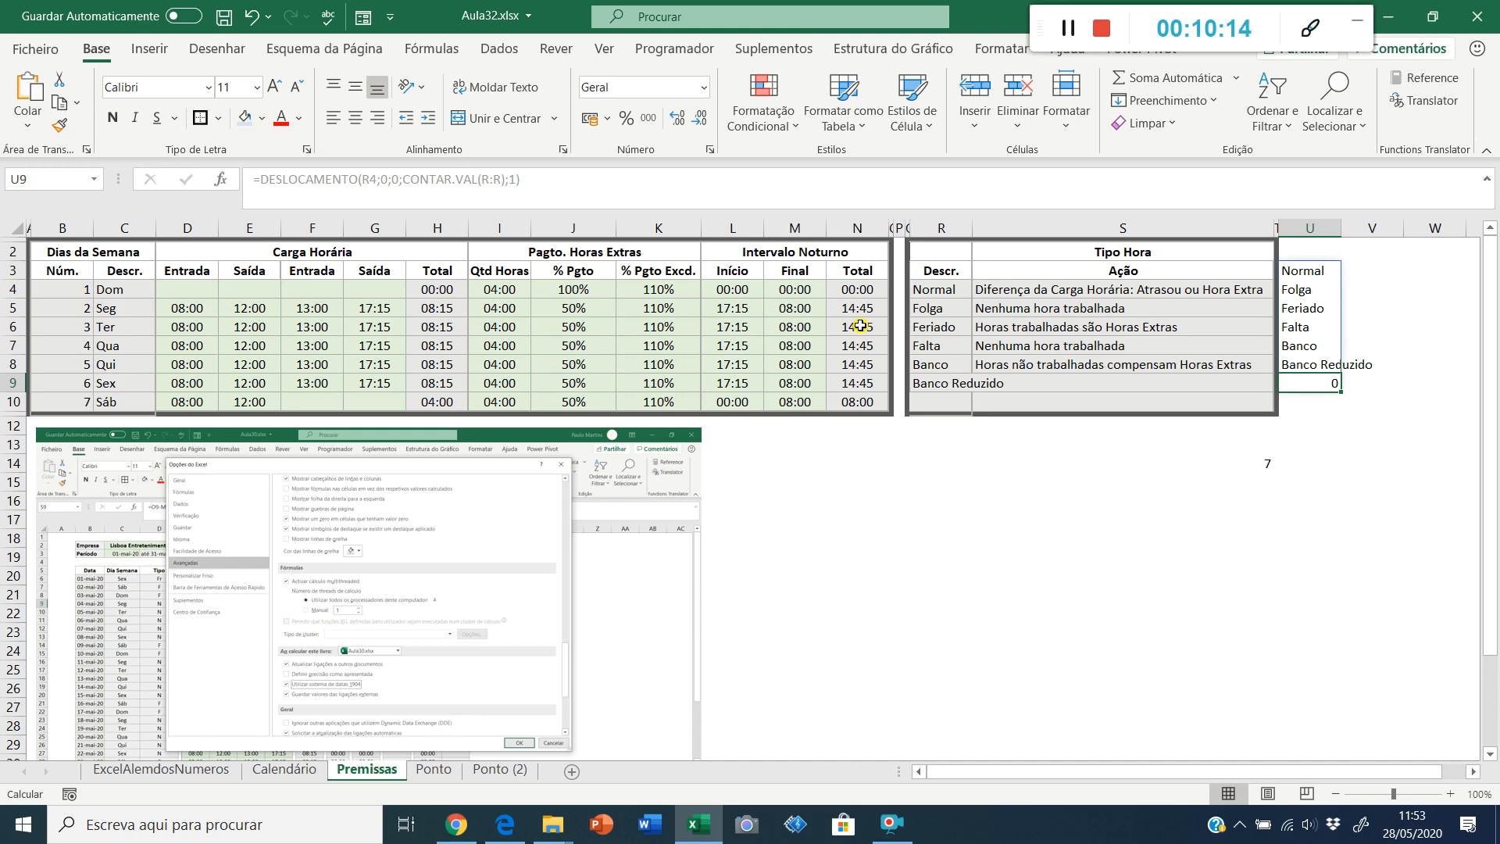
{"action": "left_click", "coordinate": [923, 294]}
{"action": "left_click_drag", "start_coordinate": [923, 294], "coordinate": [925, 387]}
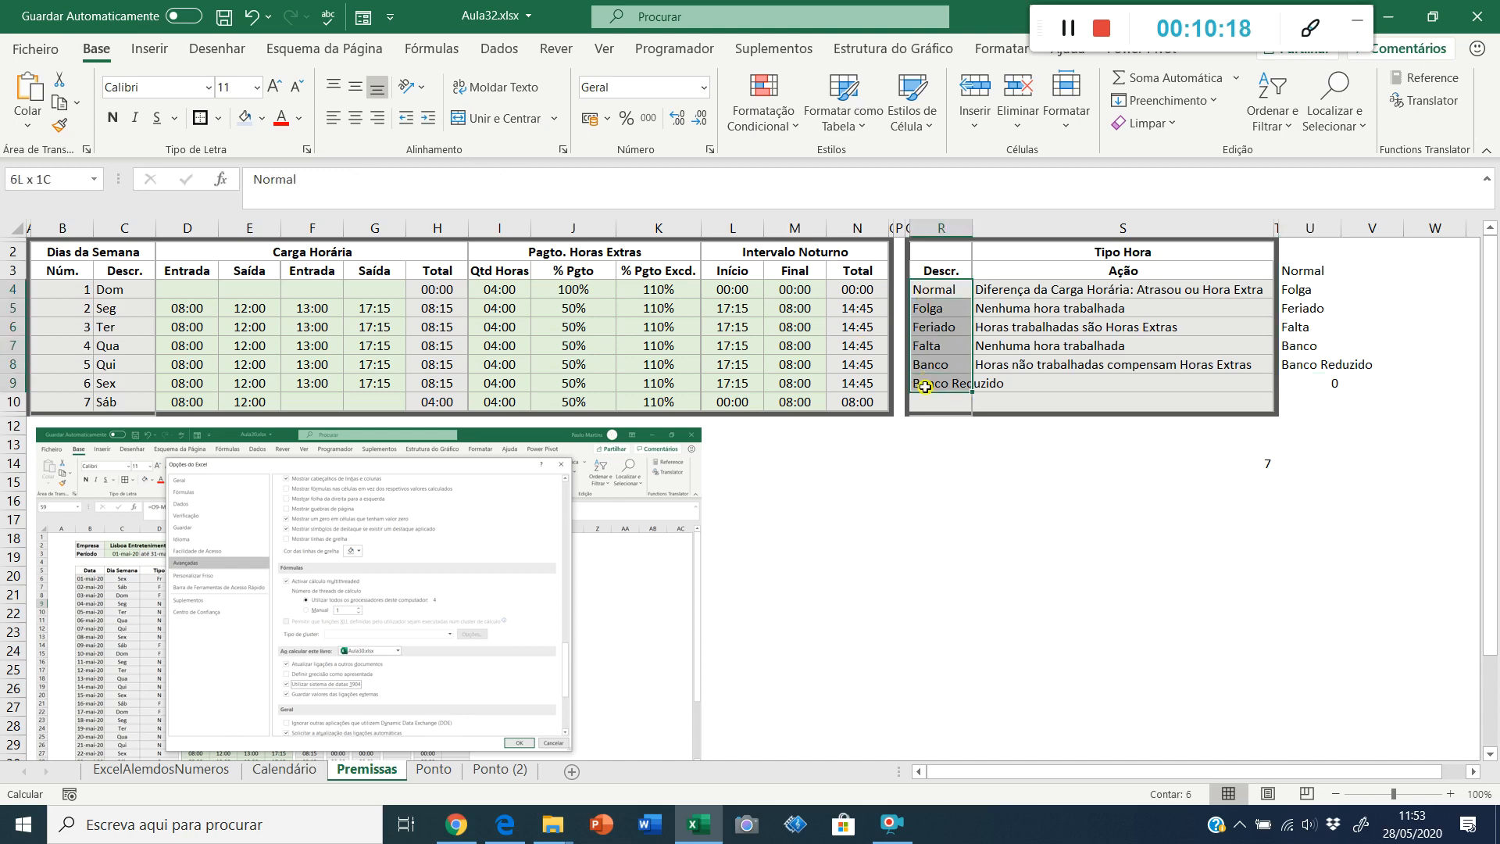
{"action": "left_click", "coordinate": [940, 231]}
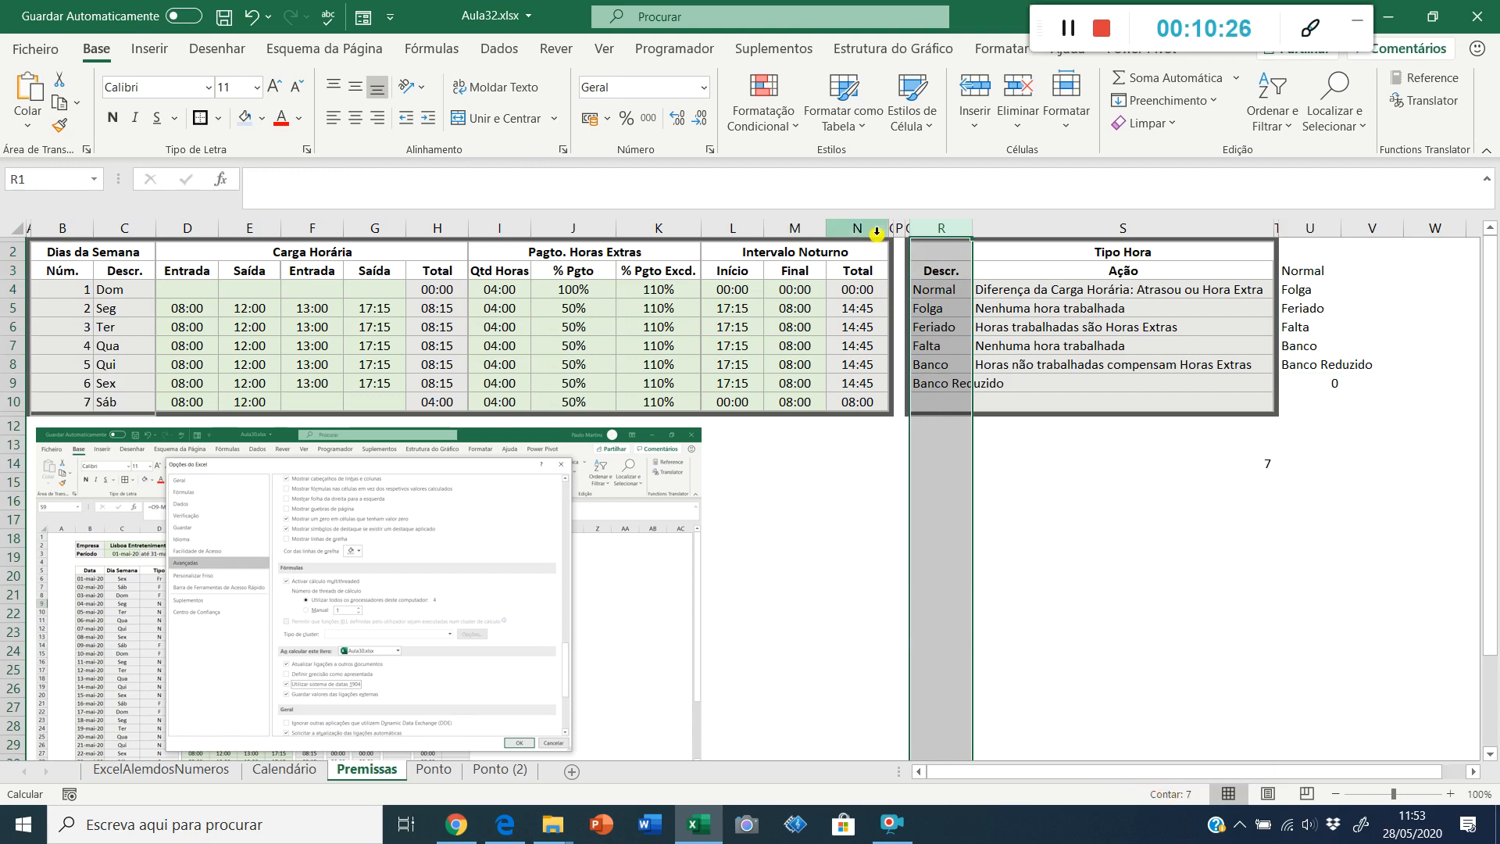
{"action": "left_click", "coordinate": [929, 289]}
Step: Subtract 1 from the height argument of the U3 DESLOCAMENTO formula, making it CONTAR.VAL(R:R)-1
{"action": "left_click", "coordinate": [1307, 270]}
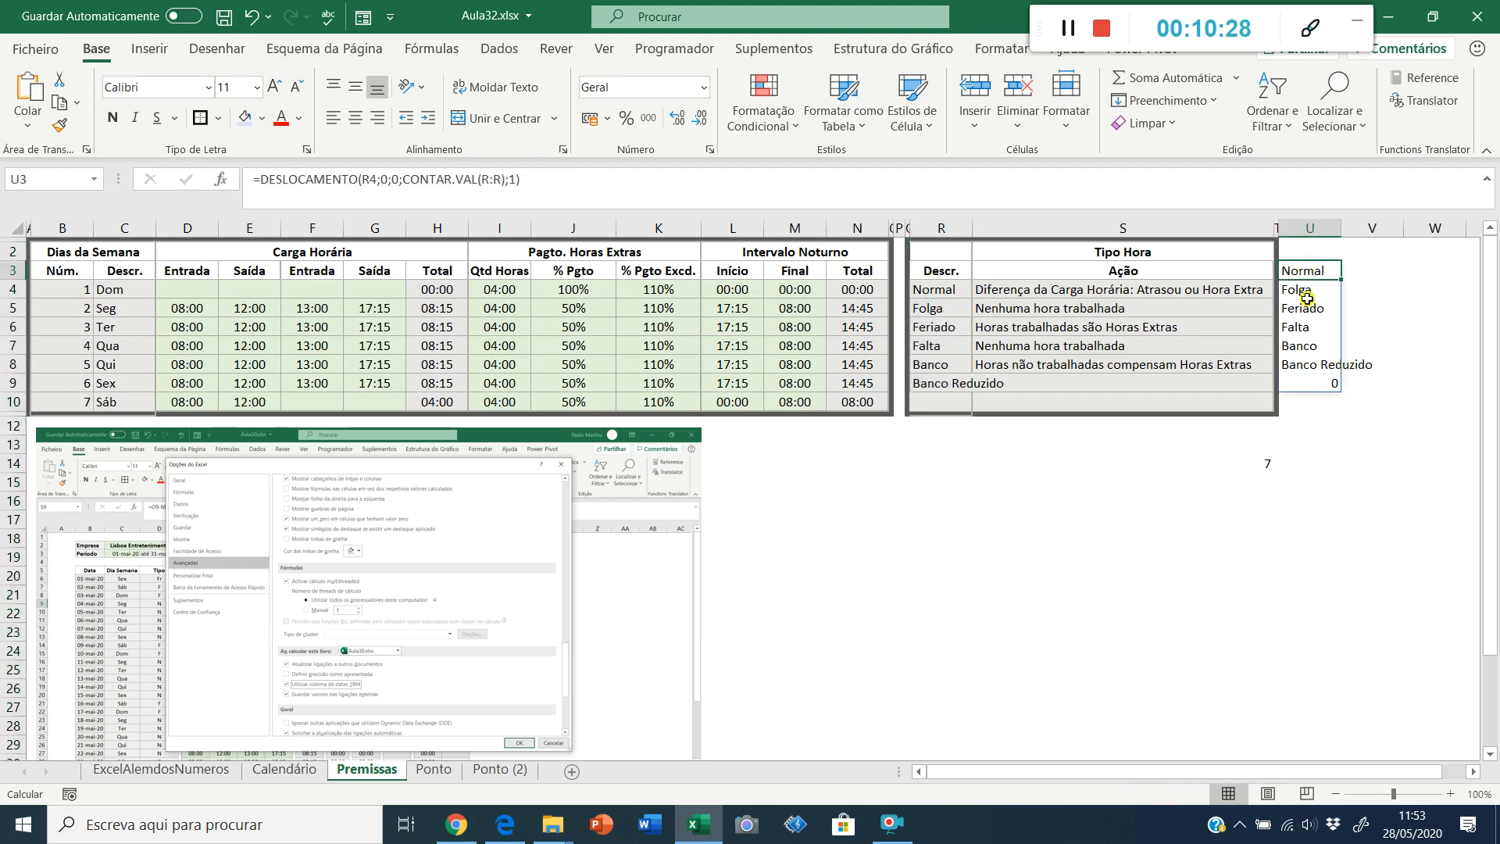
{"action": "left_click", "coordinate": [497, 179]}
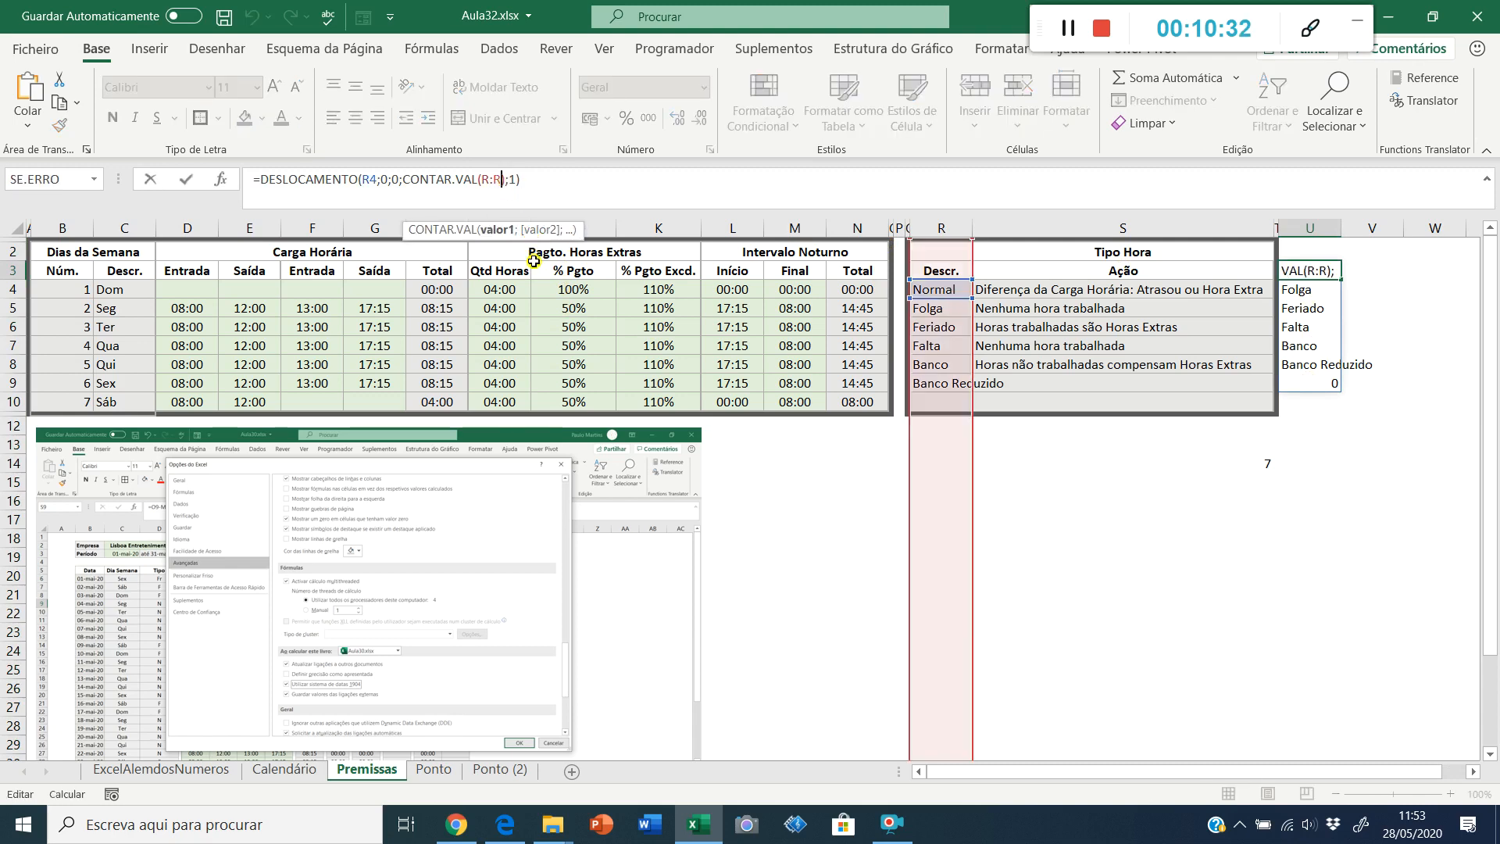
{"action": "key", "text": "Right"}
{"action": "type", "text": "-1"}
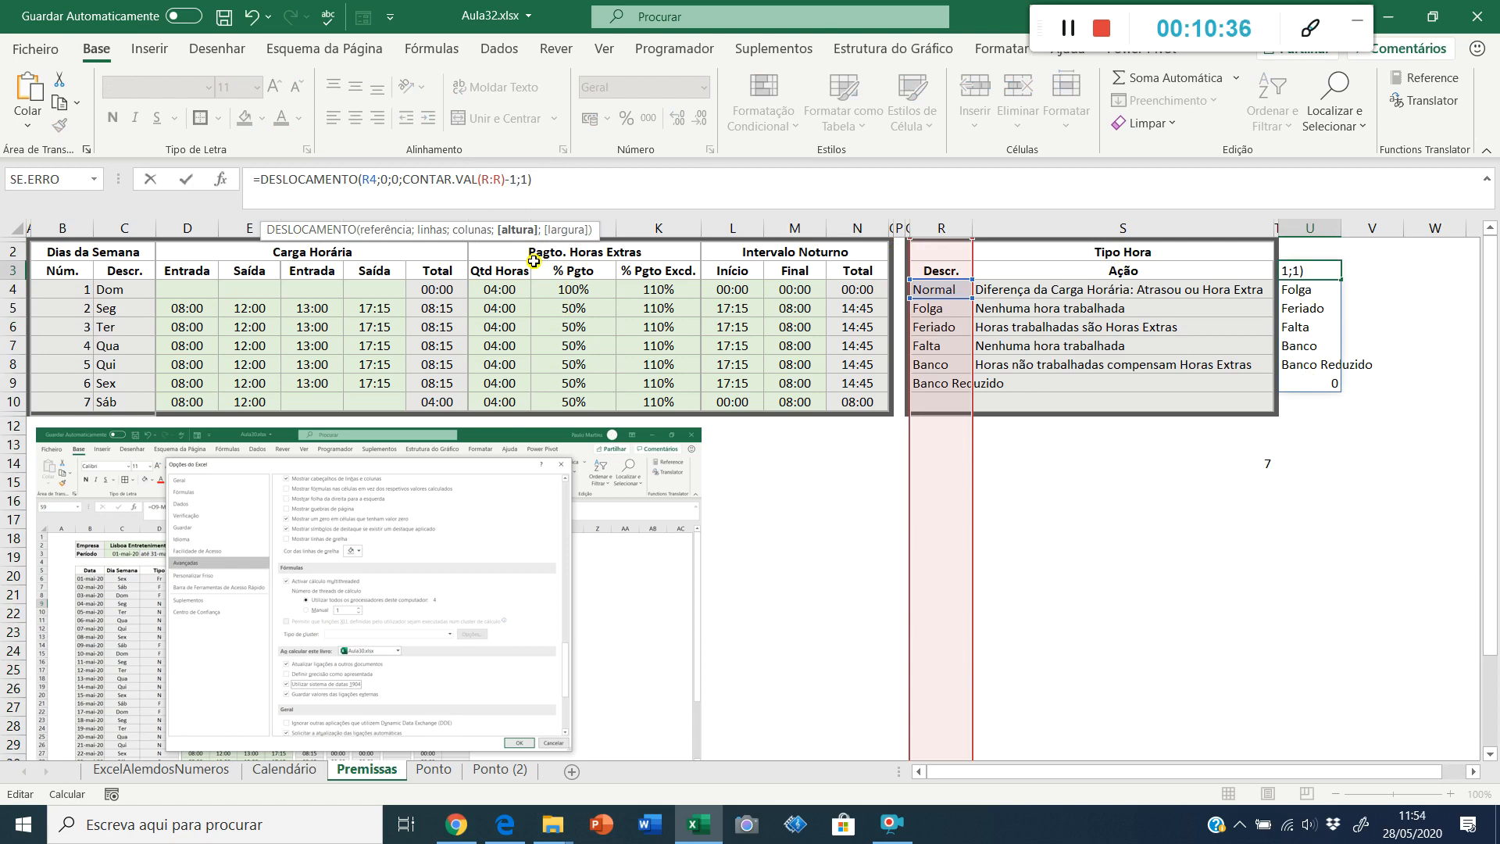
{"action": "key", "text": "Return"}
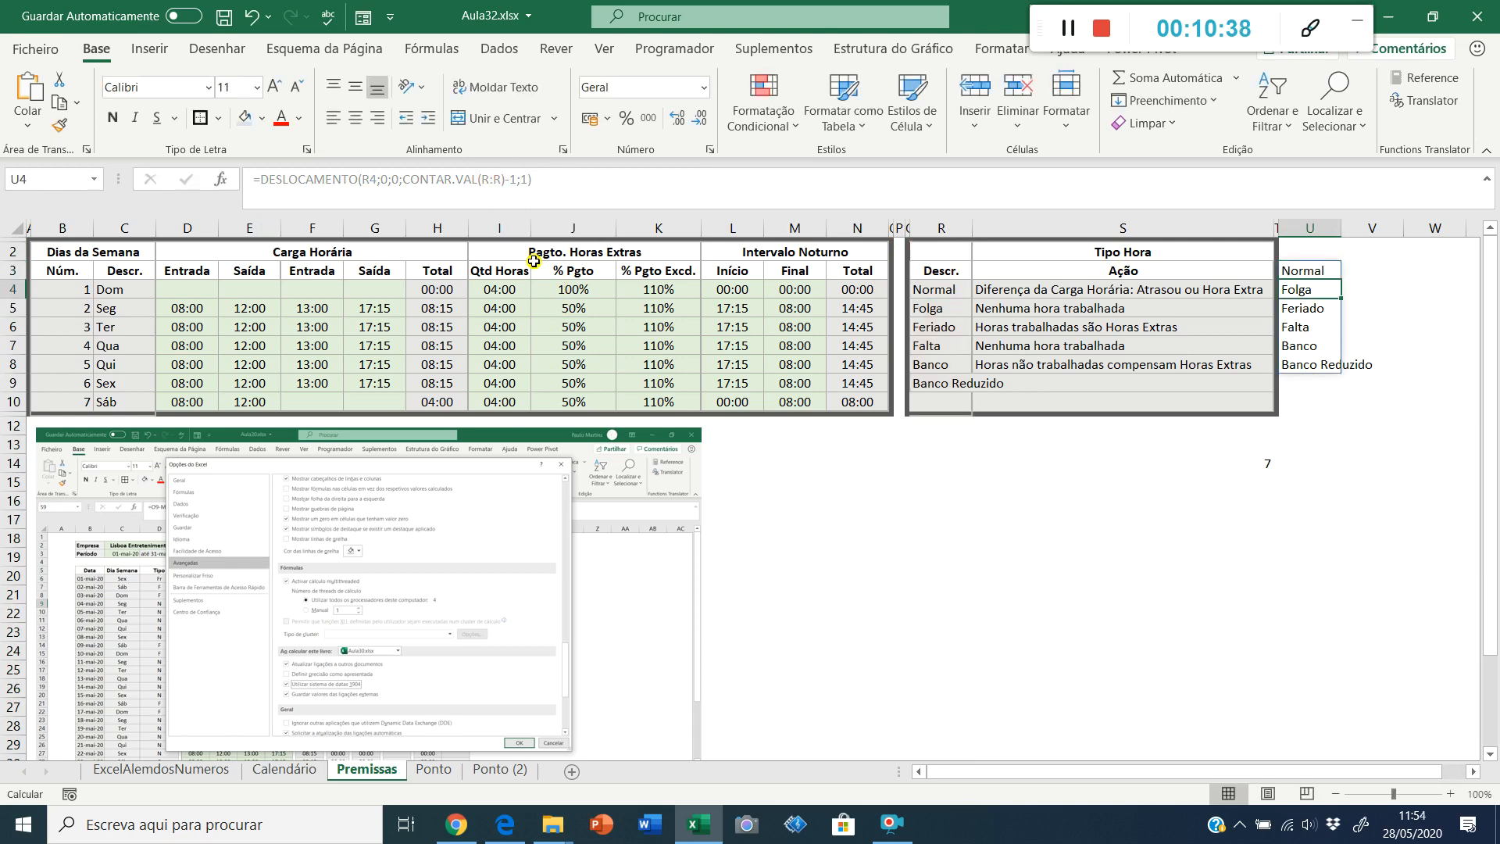
Step: Test the dynamic list by replacing the description in R9 with HE and entering Noturn in R10
{"action": "left_click", "coordinate": [916, 381]}
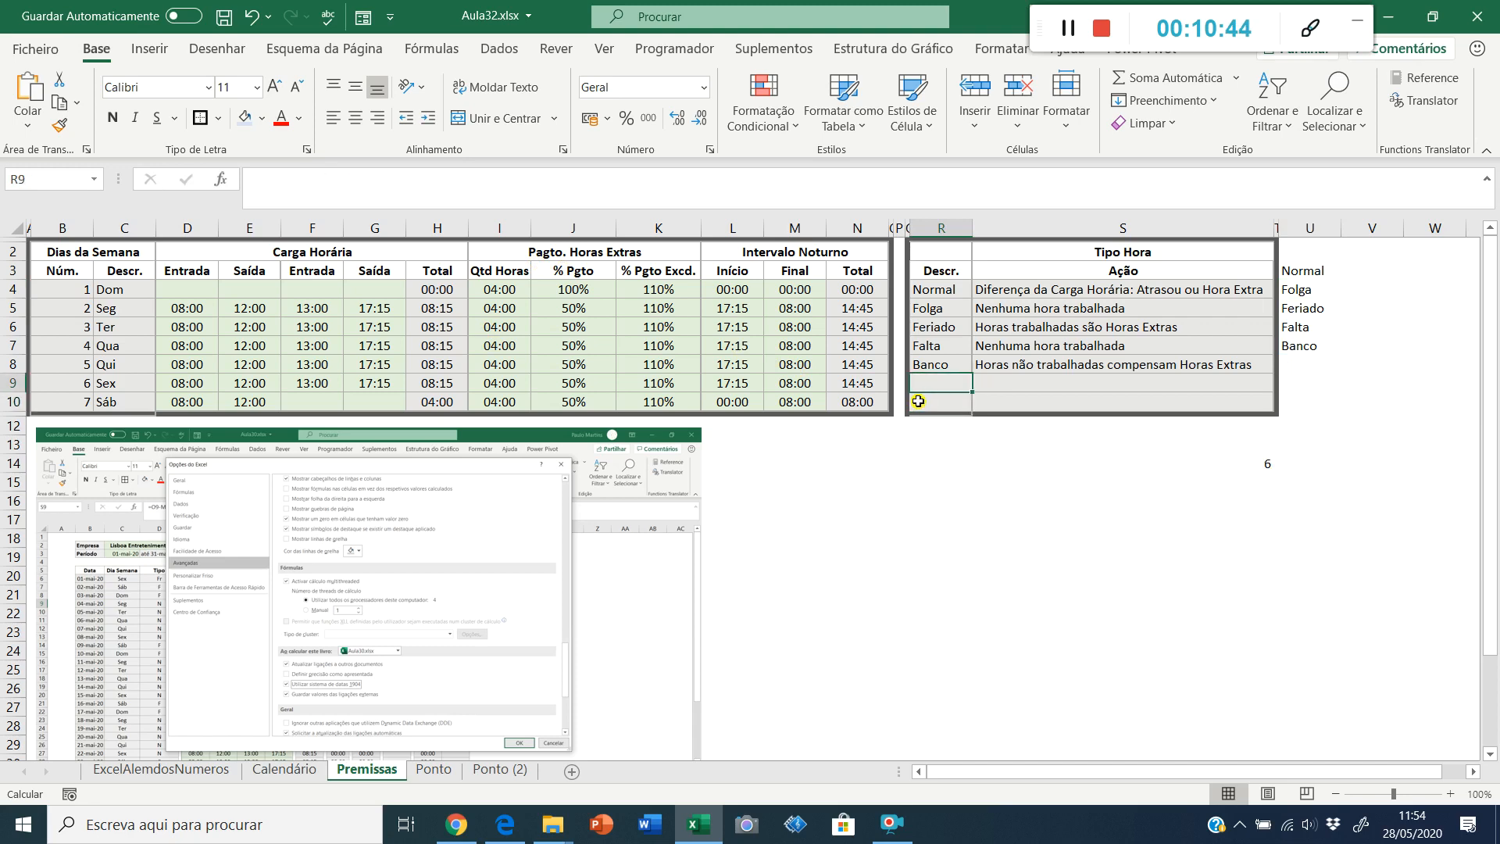
{"action": "type", "text": "HE"}
{"action": "key", "text": "Return"}
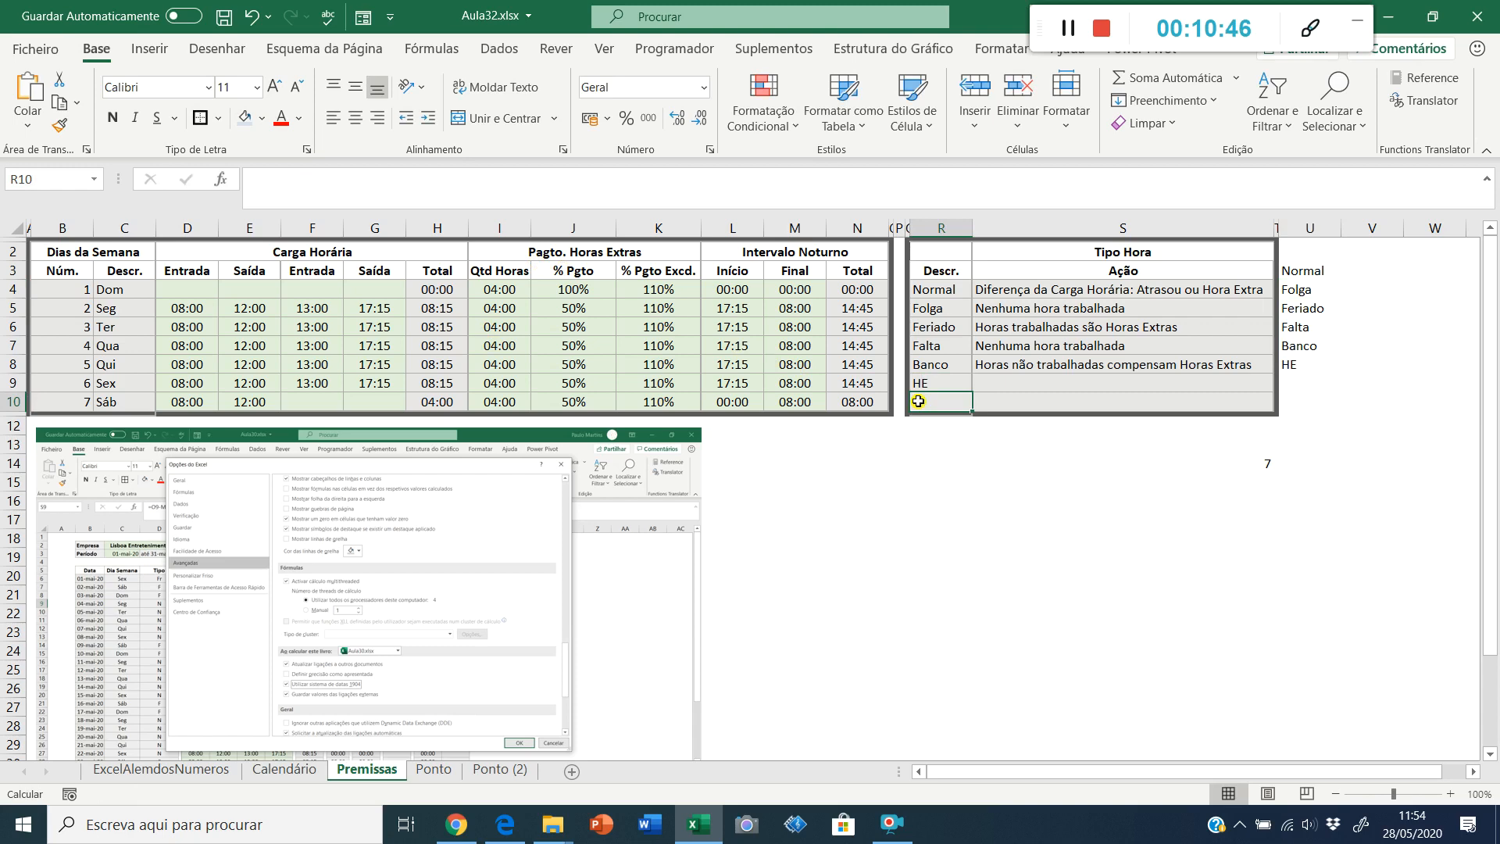
{"action": "type", "text": "Noturn"}
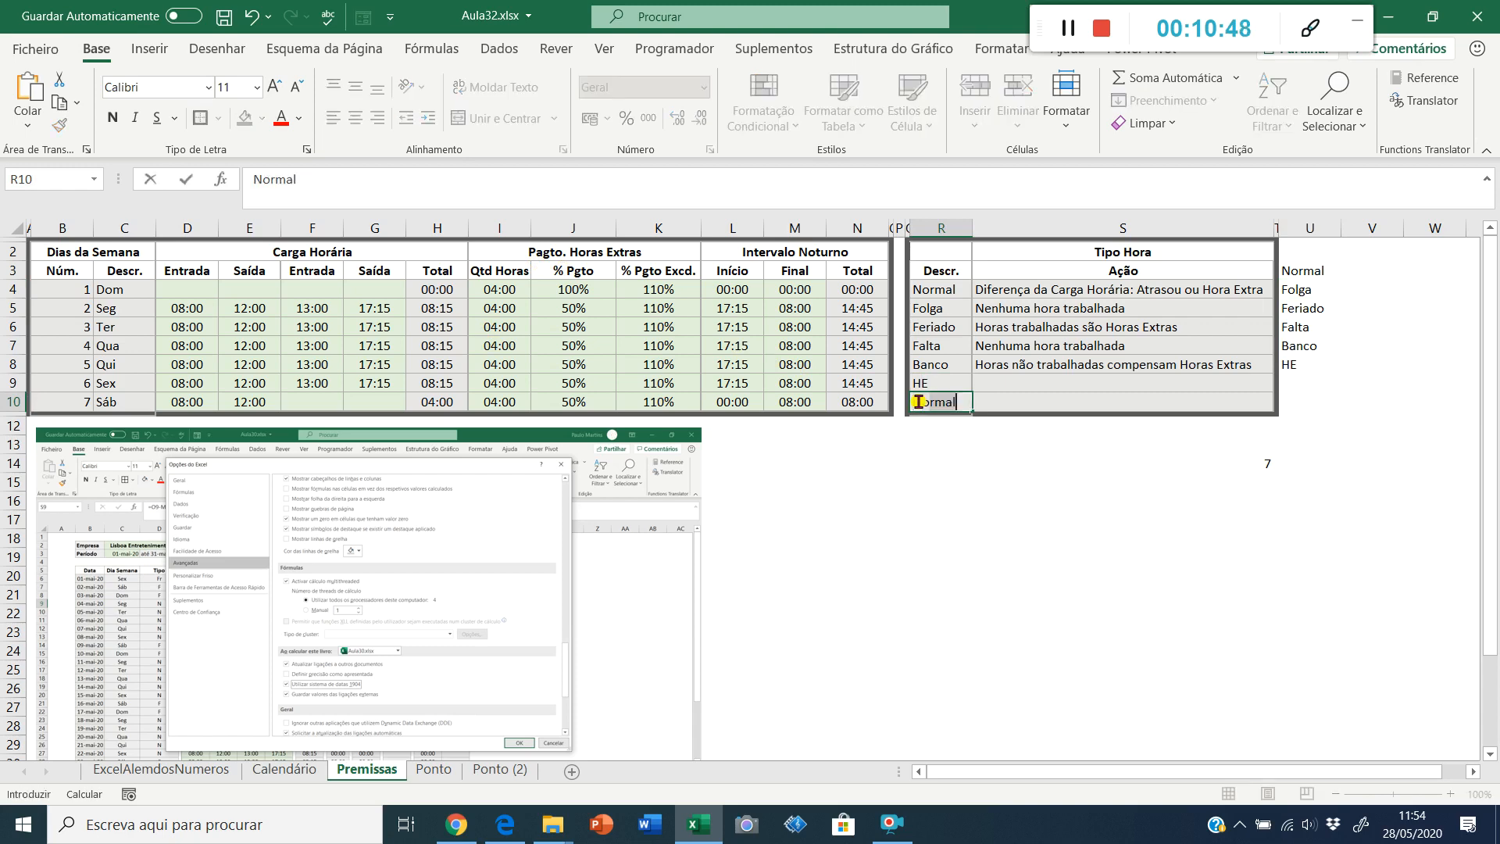
{"action": "key", "text": "Return"}
Step: Clear the extra descriptions in R9:R10 of the Tipo Hora table
{"action": "key", "text": "Up"}
{"action": "key", "text": "Up"}
{"action": "key", "text": "shift+Down"}
{"action": "key", "text": "Delete"}
{"action": "key", "text": "Up"}
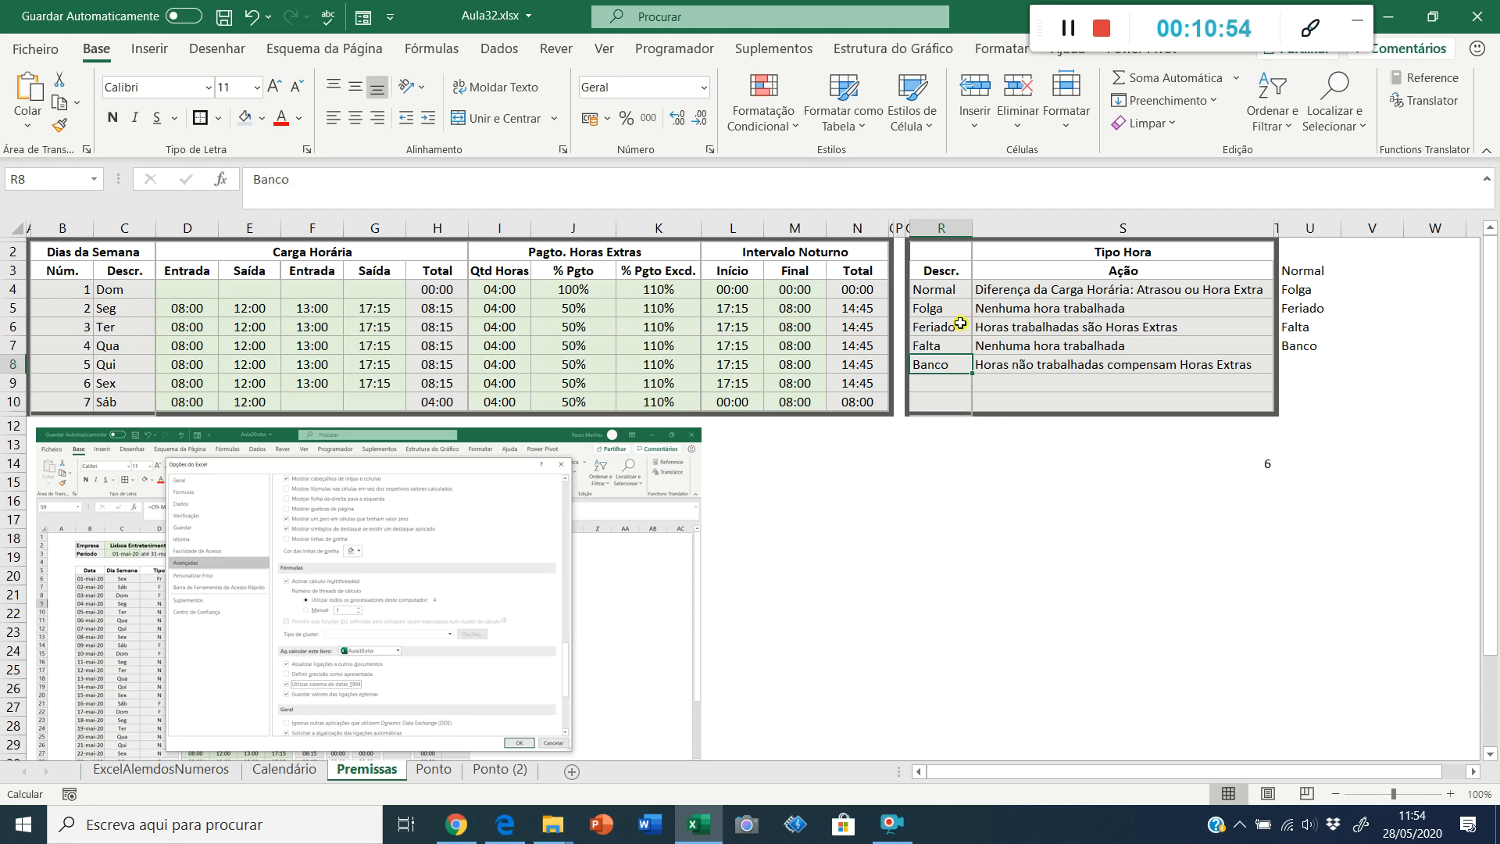
Step: Copy the full DESLOCAMENTO formula text from U3 without altering the cell
{"action": "left_click", "coordinate": [1303, 270]}
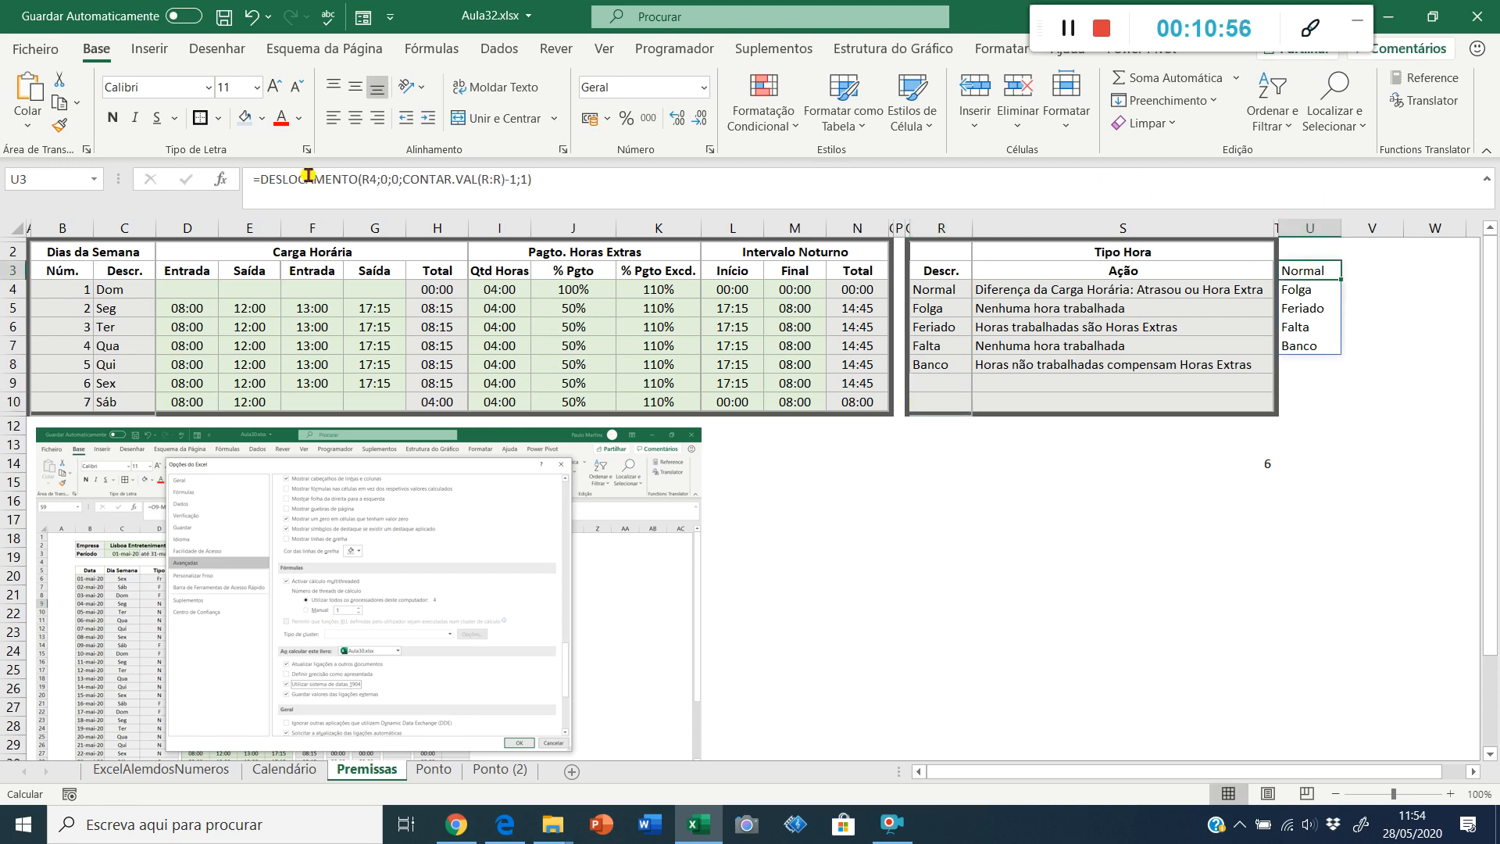
{"action": "left_click_drag", "start_coordinate": [584, 183], "coordinate": [226, 200]}
{"action": "key", "text": "ctrl+c"}
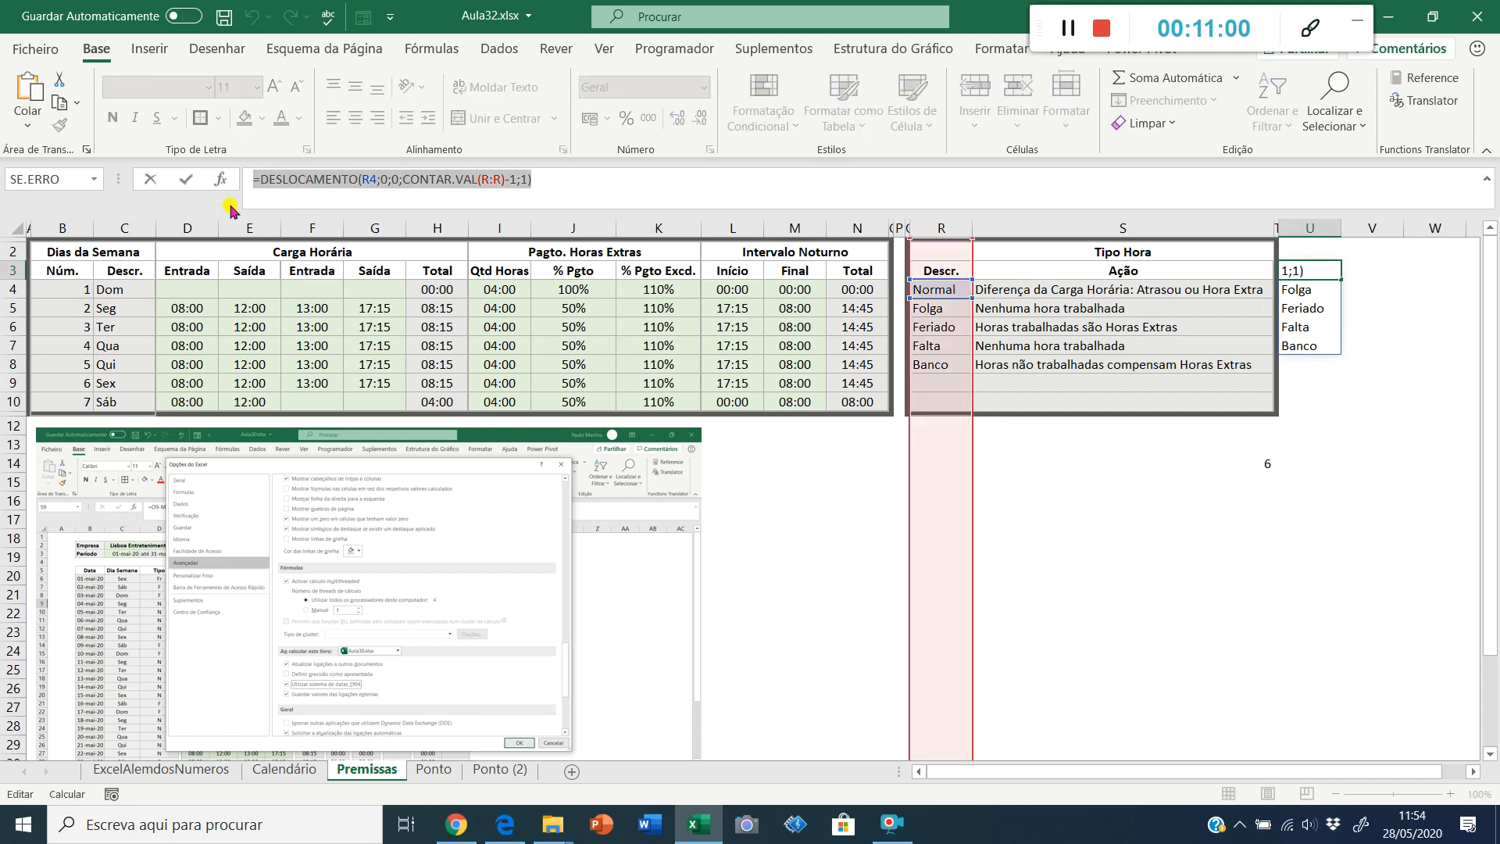
{"action": "key", "text": "Escape"}
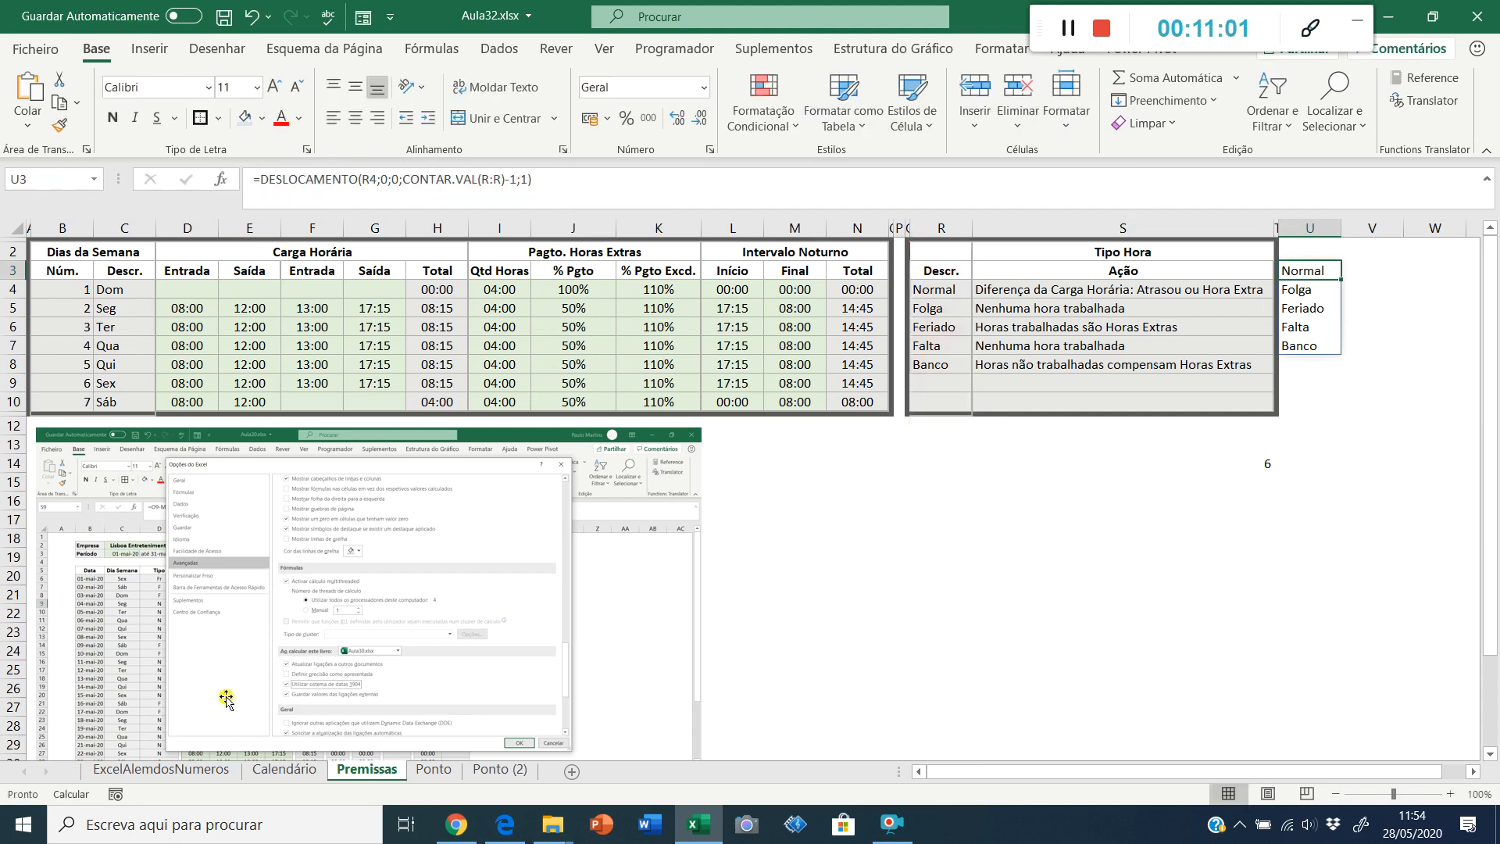
Step: Review the Tipo cells in column D of the Ponto sheet and the Tipo Hora list on Premissas
{"action": "left_click", "coordinate": [428, 770]}
{"action": "left_click", "coordinate": [254, 367]}
{"action": "left_click", "coordinate": [254, 401]}
{"action": "left_click", "coordinate": [255, 459]}
{"action": "left_click", "coordinate": [264, 354]}
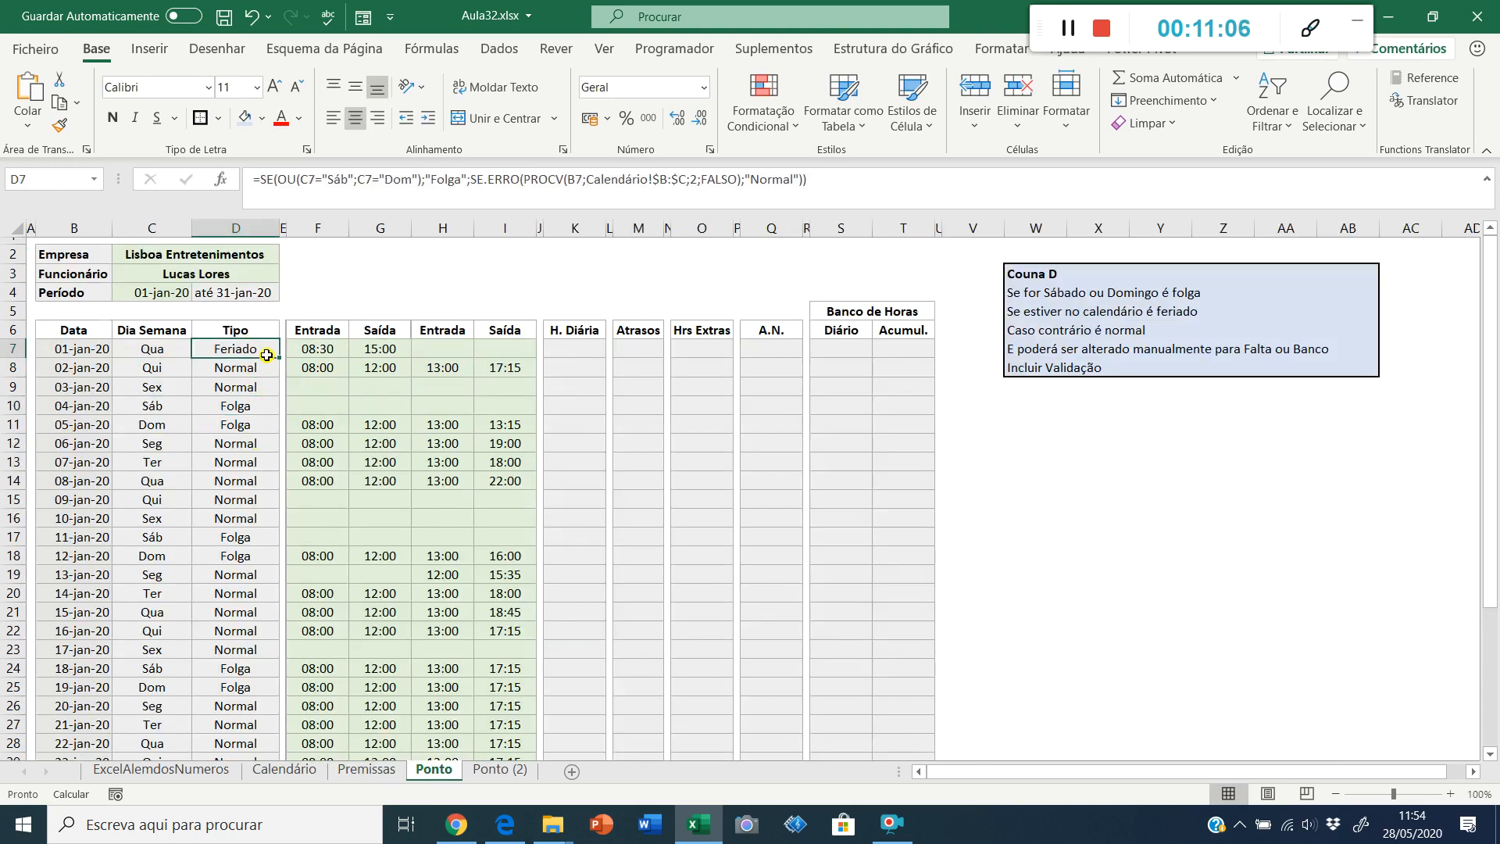
{"action": "left_click", "coordinate": [366, 770]}
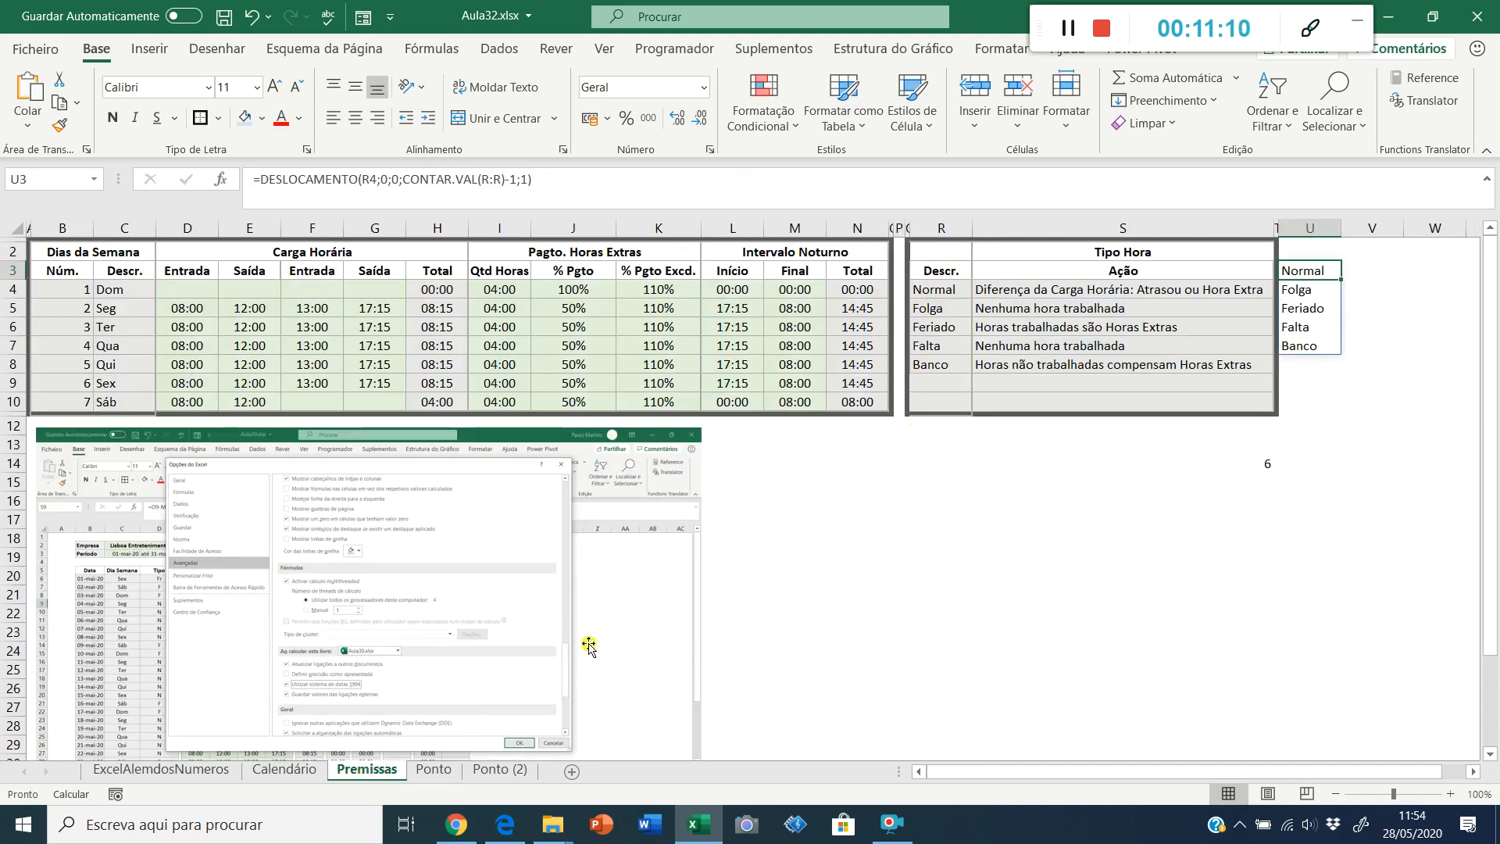
Step: Apply Lista data validation to the Tipo cells D7:D37 on Ponto, with the copied formula =DESLOCAMENTO(R4;0;0;CONTAR.VAL(R:R)-1;1) as its source
{"action": "left_click", "coordinate": [434, 769]}
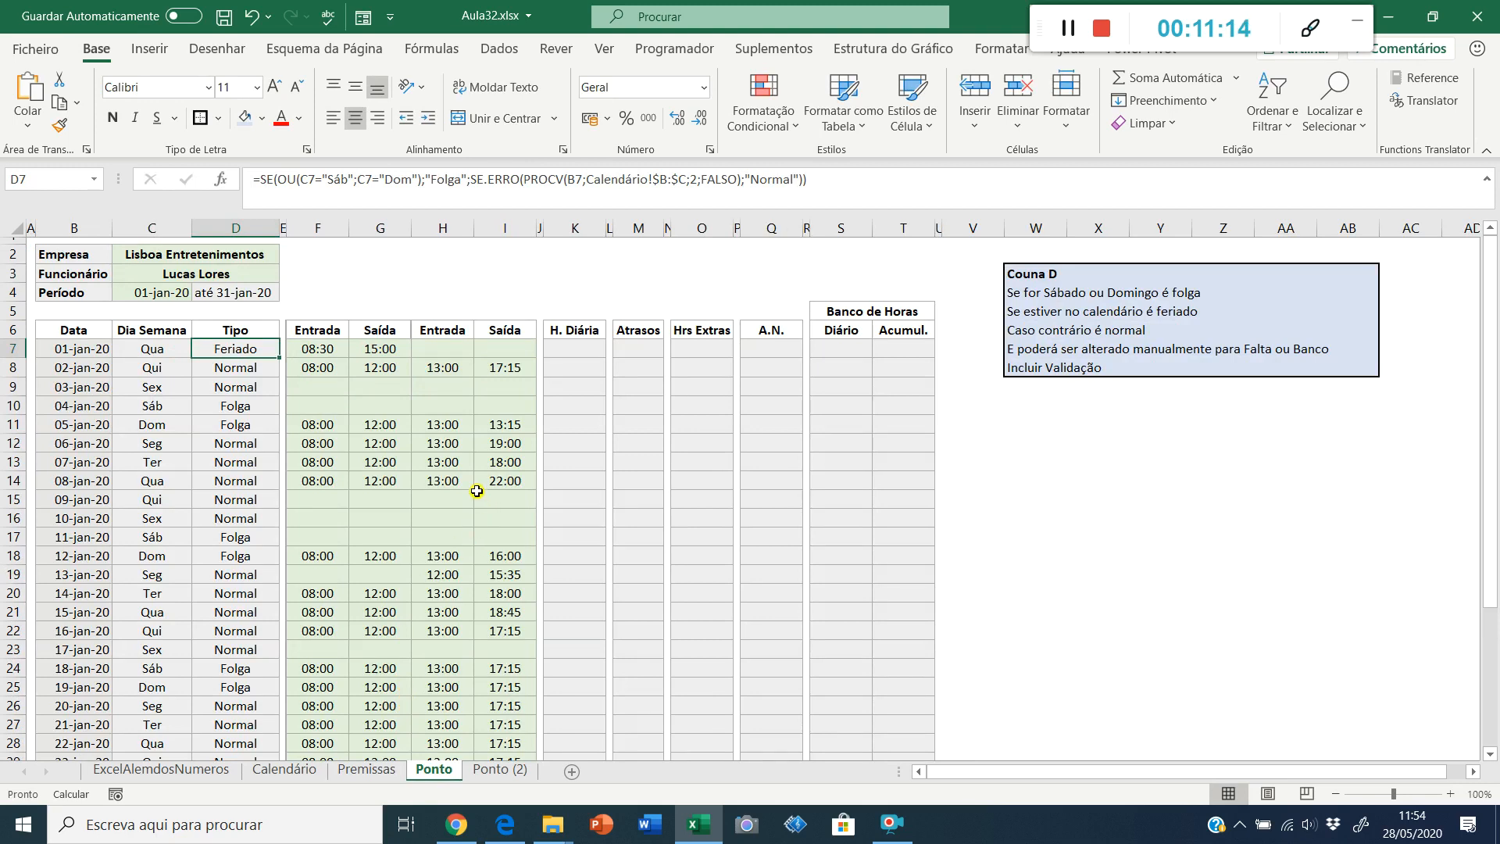
{"action": "key", "text": "ctrl+shift+Down"}
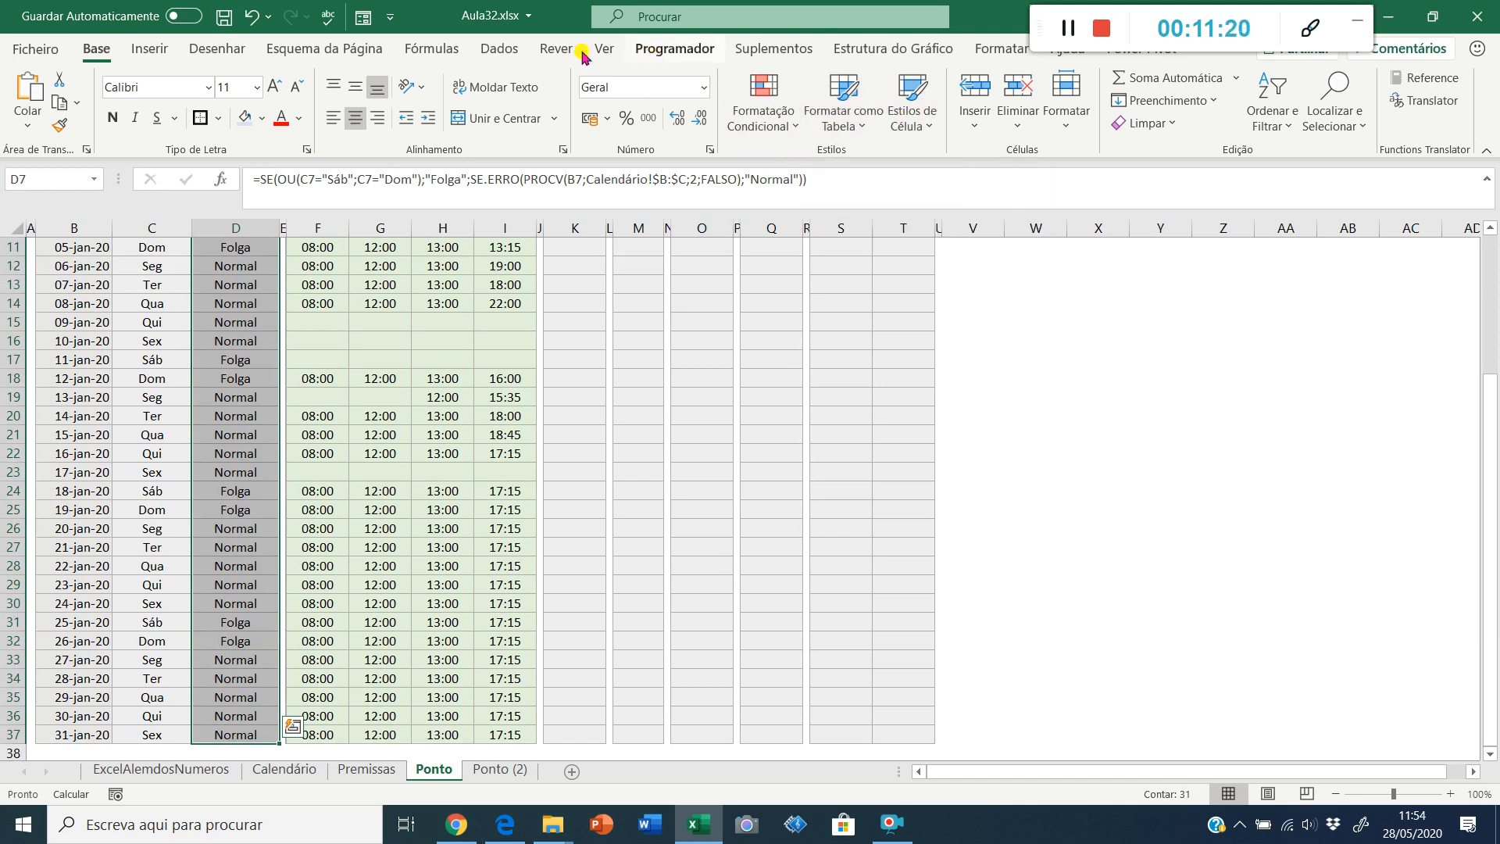
{"action": "left_click", "coordinate": [497, 49]}
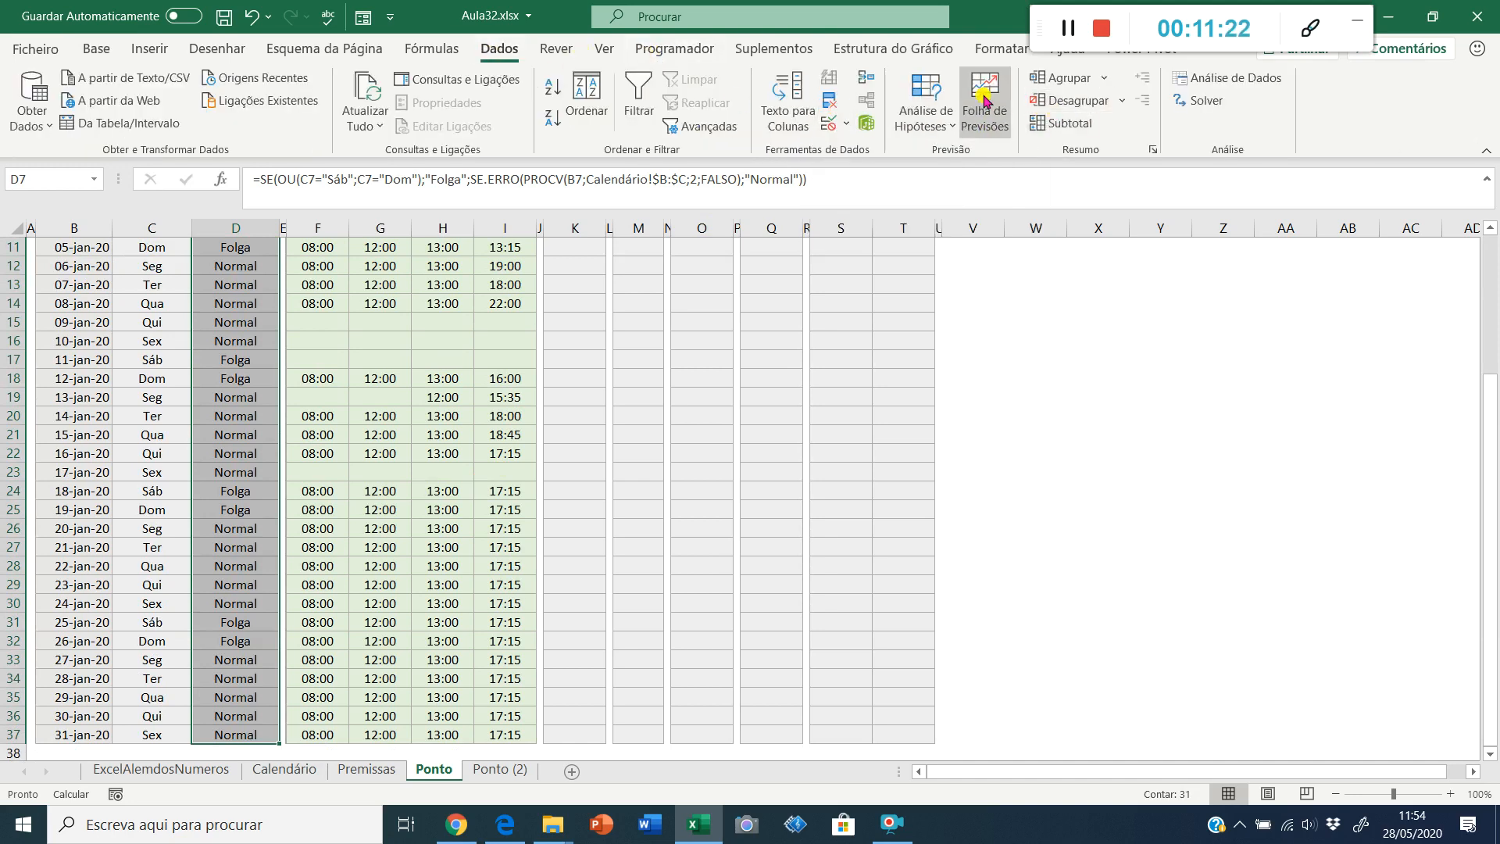
{"action": "left_click", "coordinate": [830, 123]}
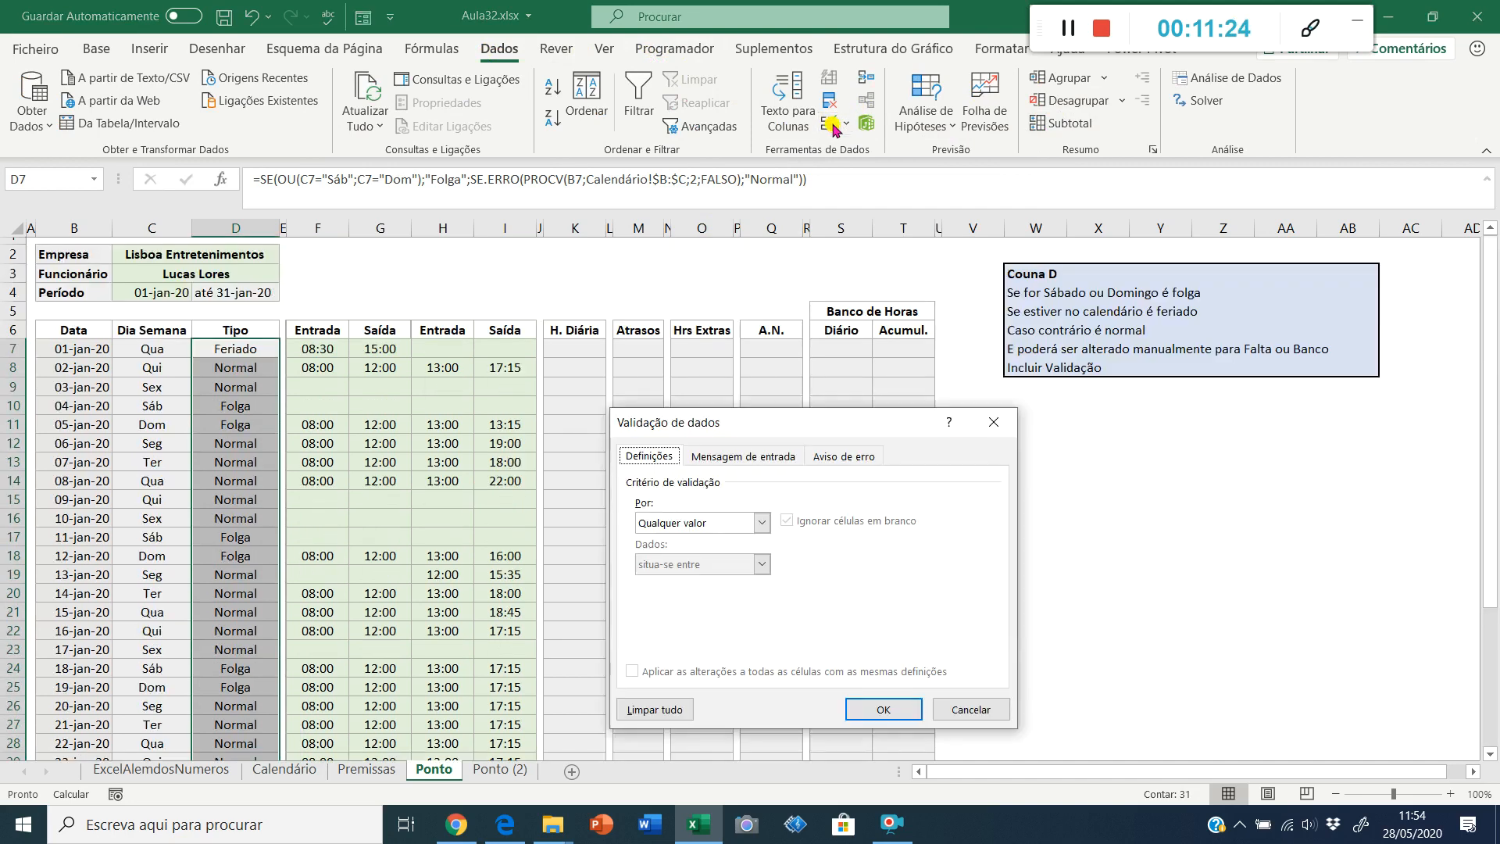
{"action": "left_click", "coordinate": [697, 523]}
{"action": "left_click", "coordinate": [682, 580]}
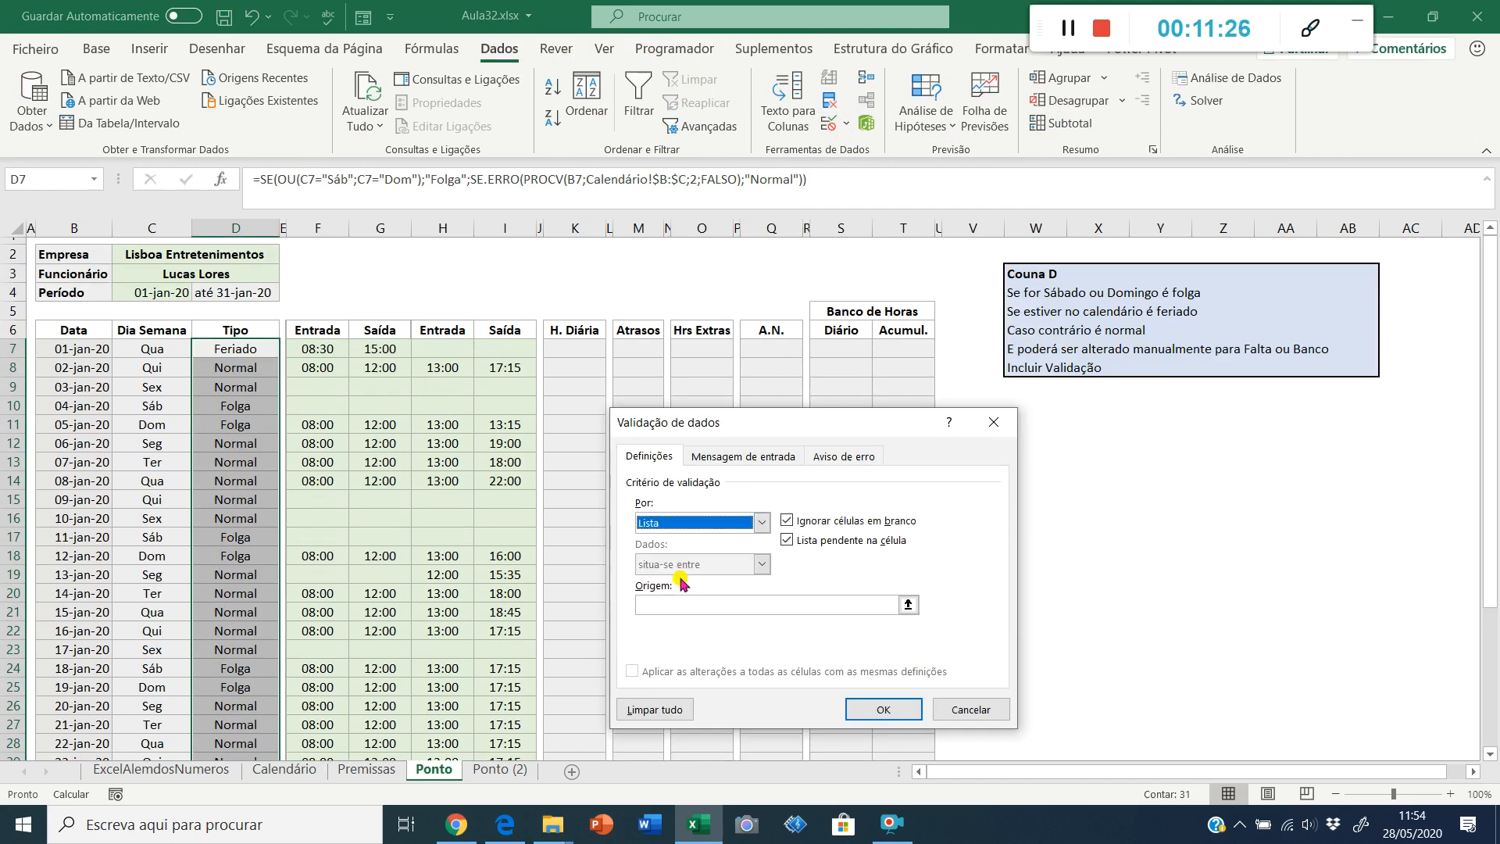
{"action": "left_click", "coordinate": [671, 602]}
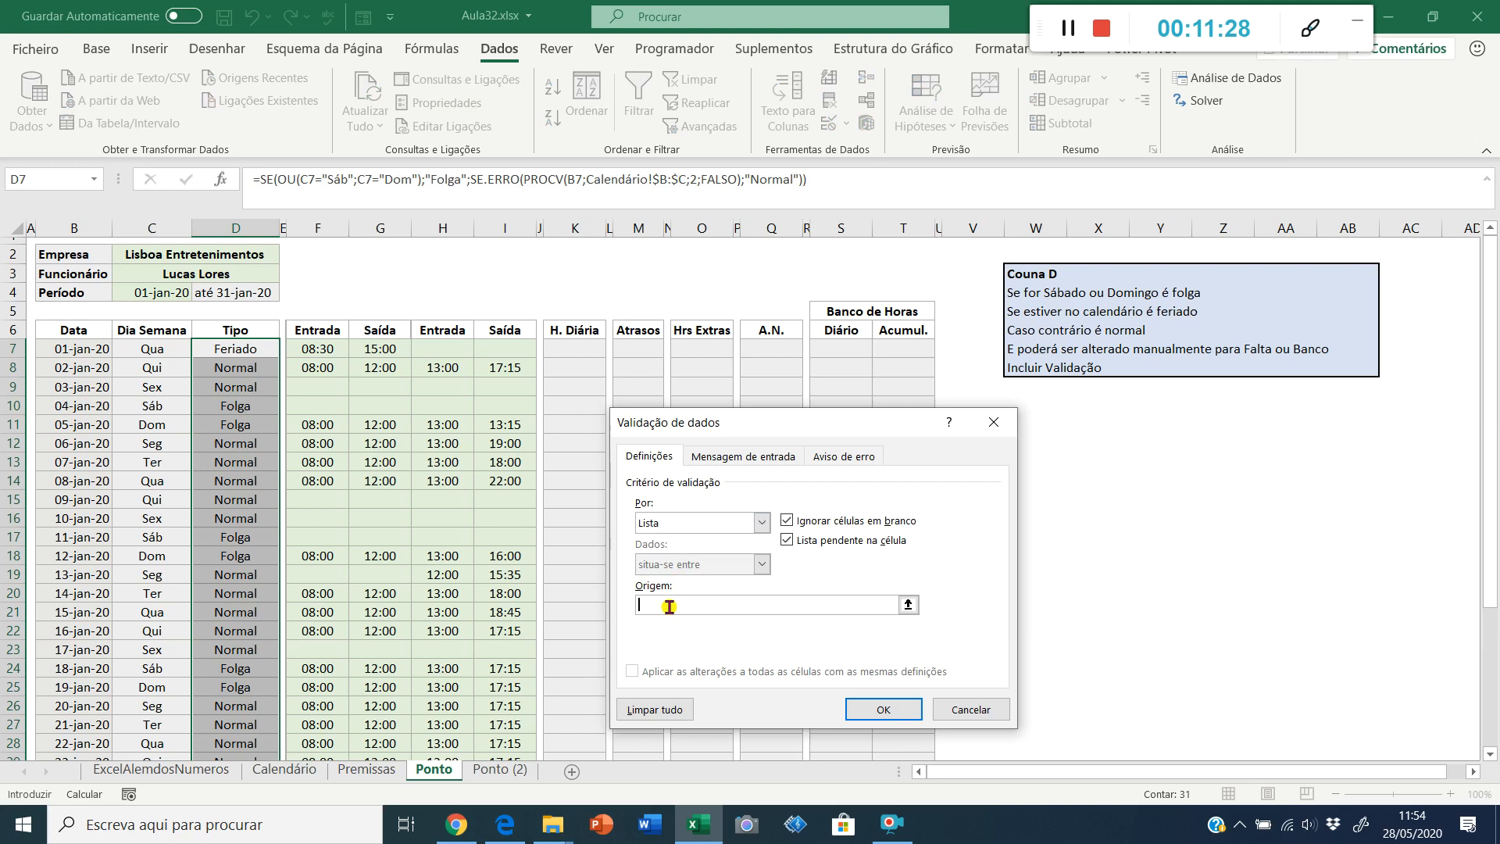
{"action": "key", "text": "ctrl+v"}
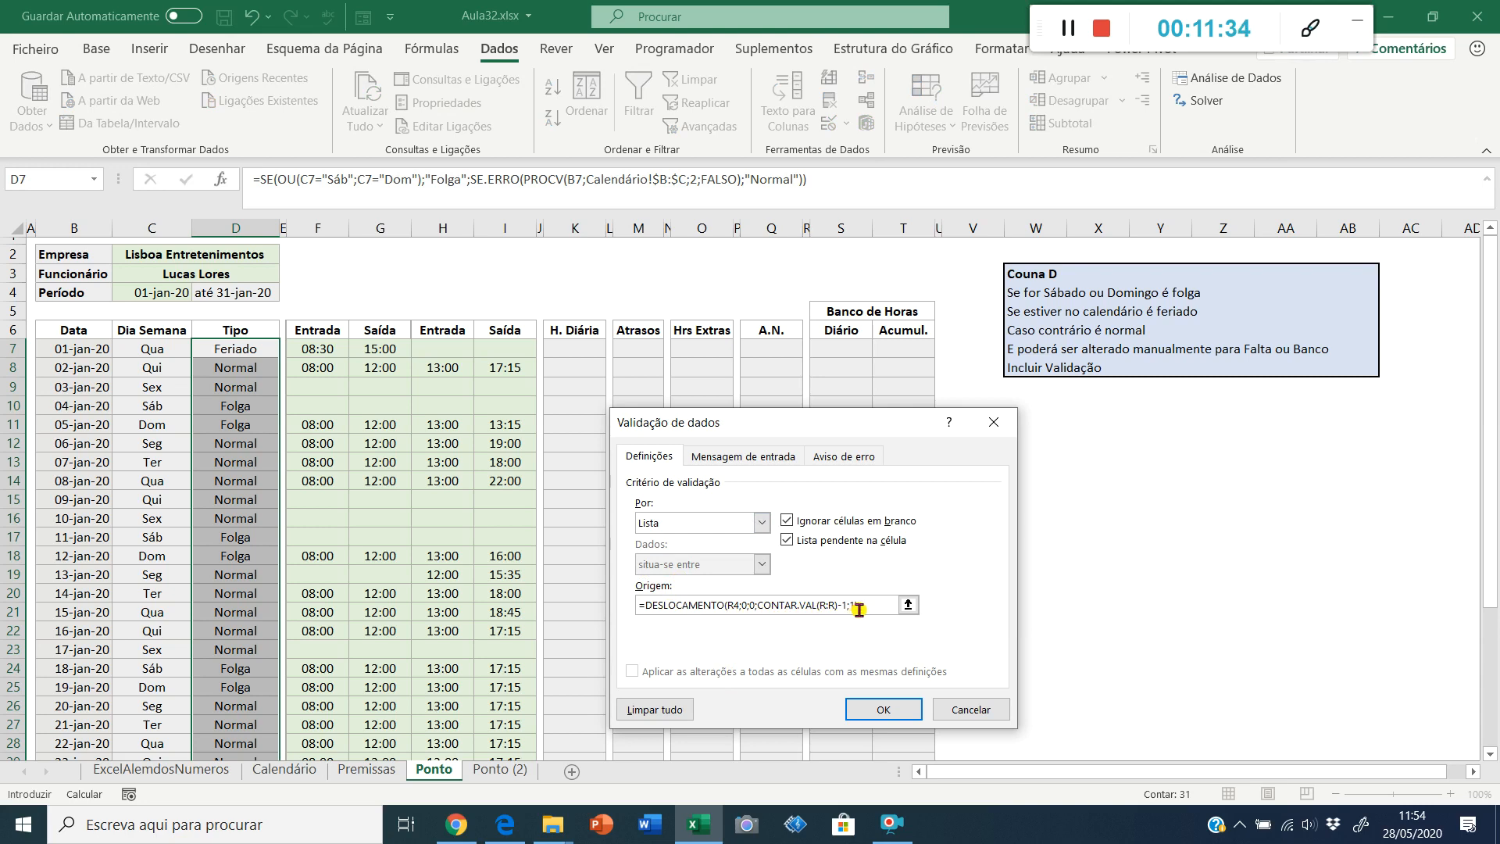
{"action": "left_click", "coordinate": [884, 710]}
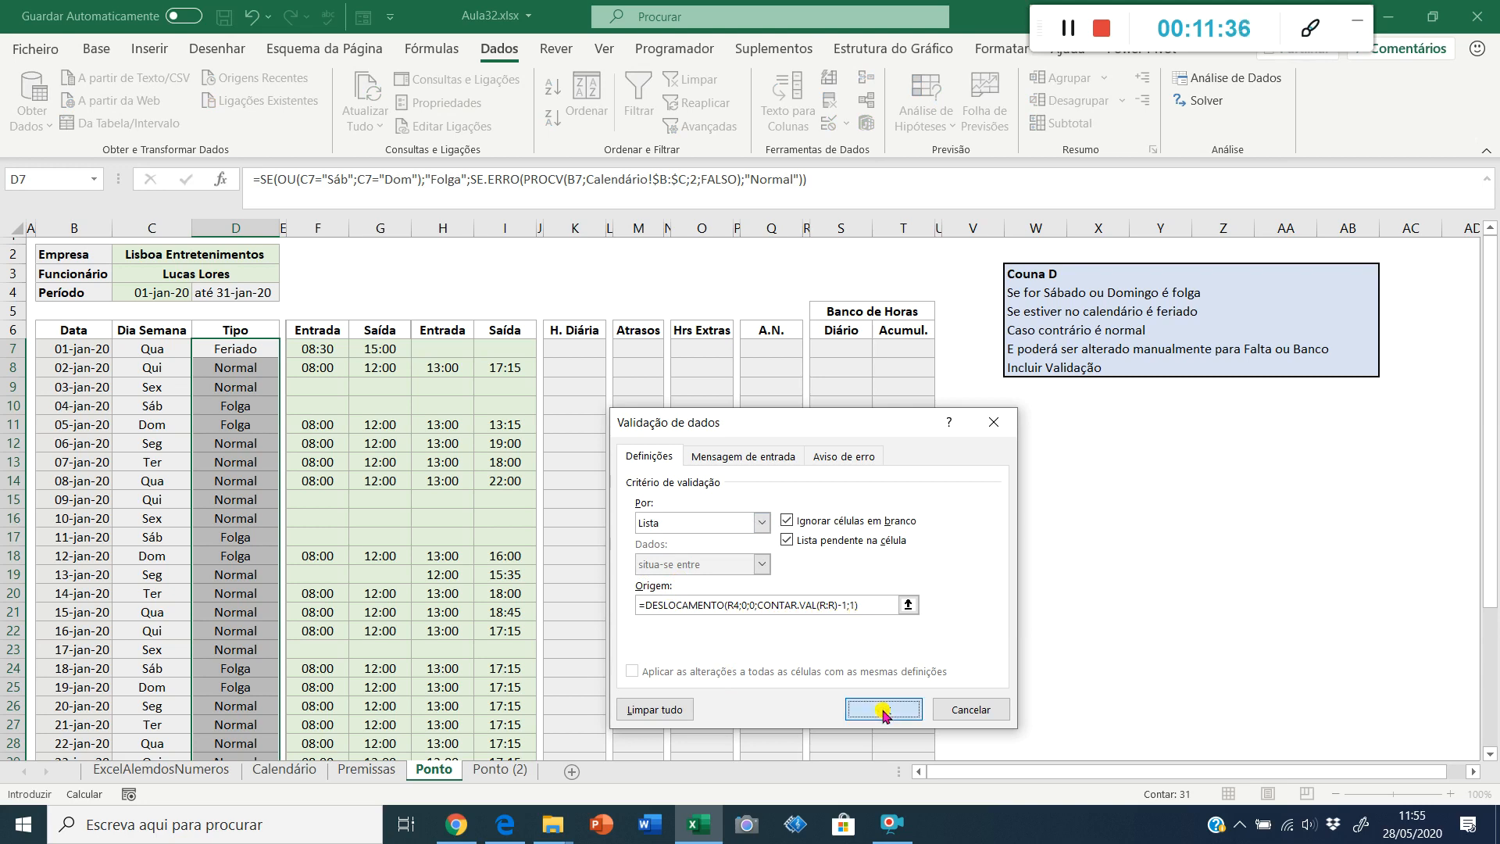
Step: Check the validation drop-down in D9 and the validation source formula of D7 on the Ponto sheet
{"action": "left_click", "coordinate": [250, 429]}
{"action": "left_click", "coordinate": [252, 380]}
{"action": "left_click", "coordinate": [287, 387]}
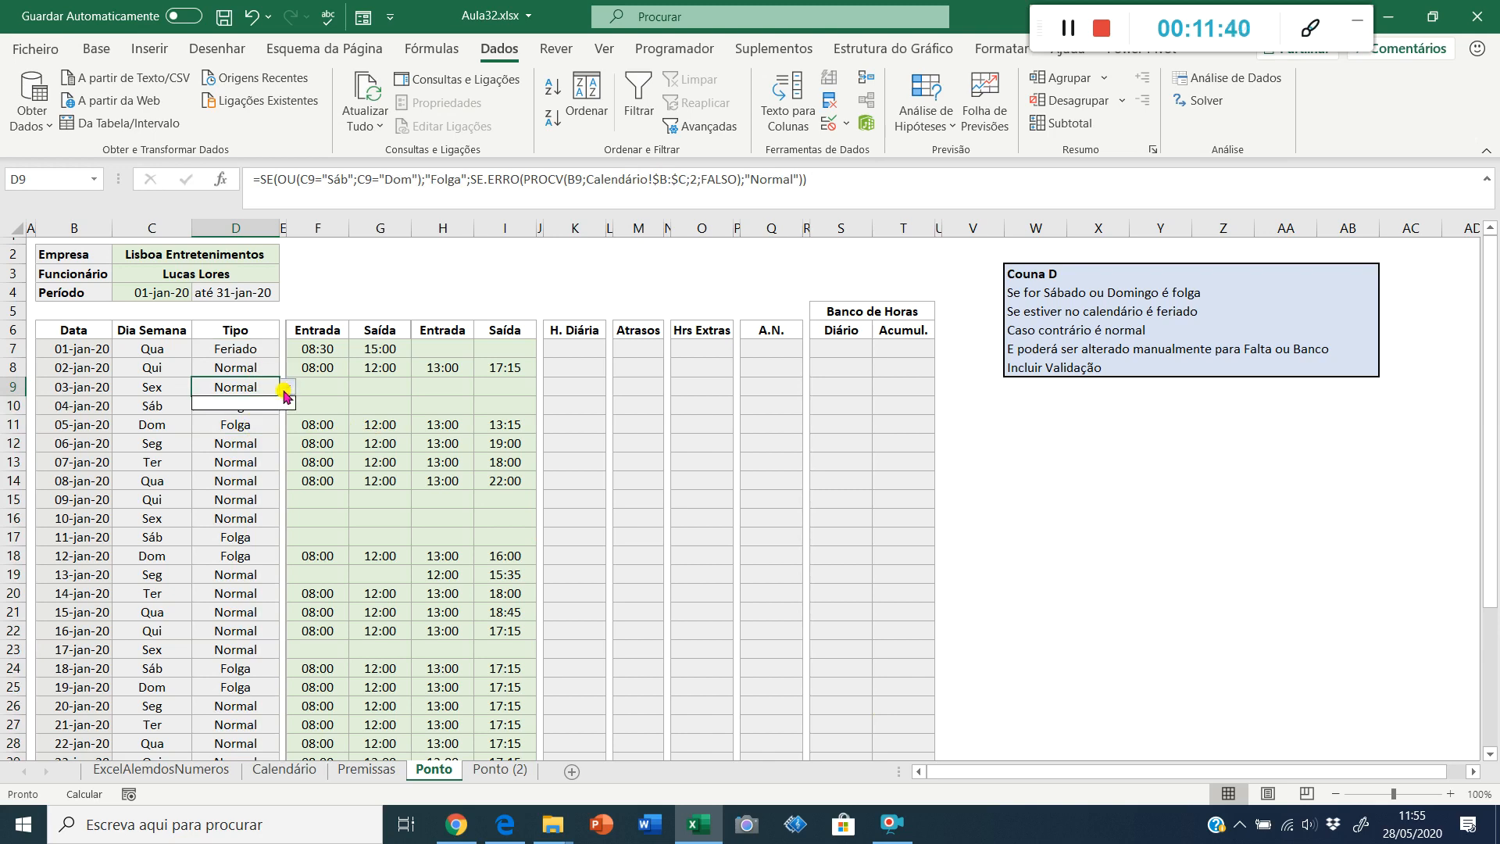
{"action": "left_click", "coordinate": [276, 354]}
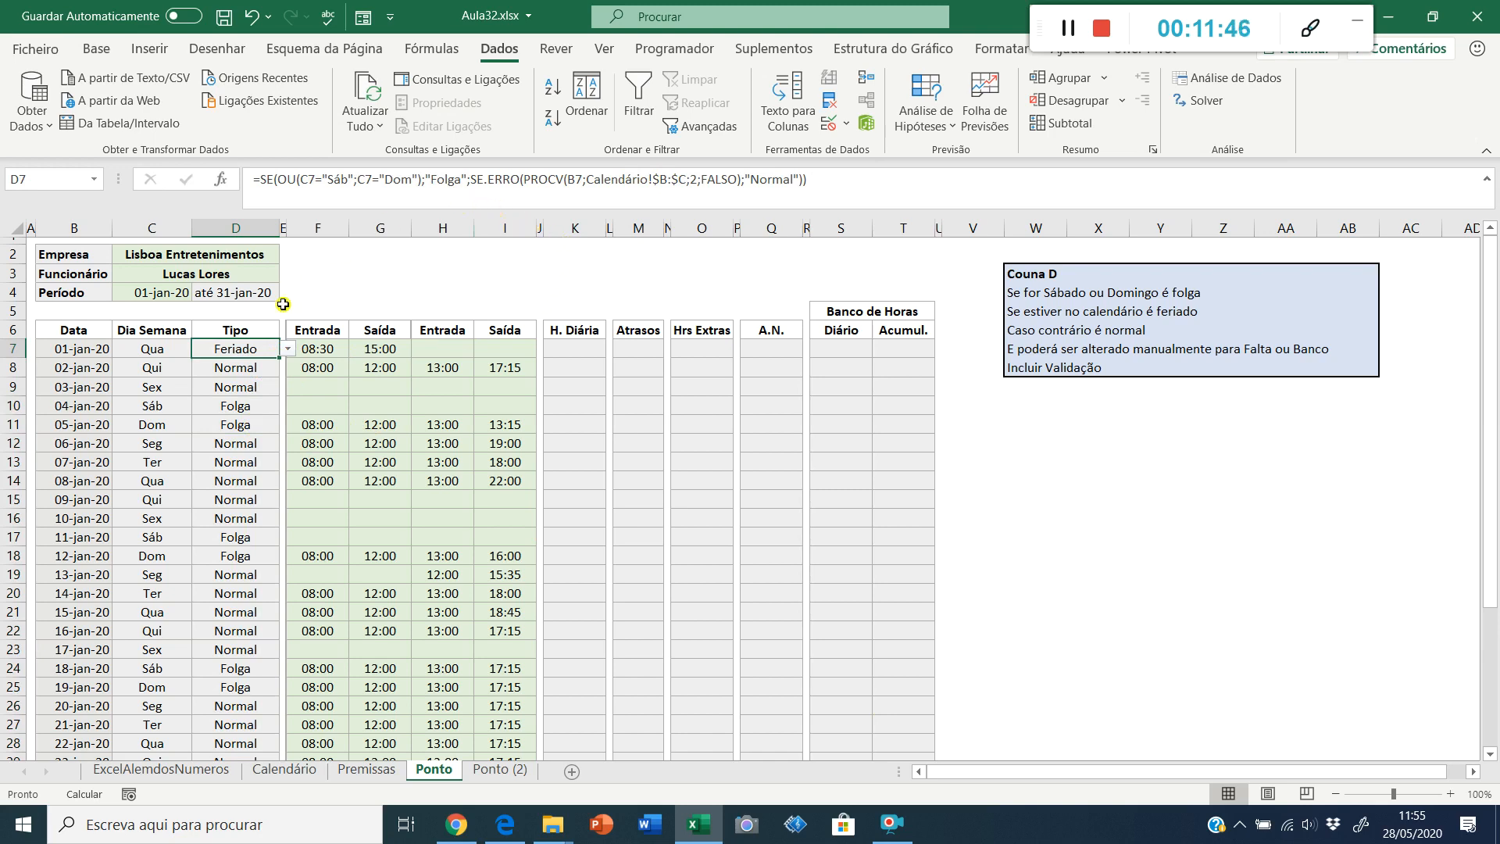
{"action": "left_click", "coordinate": [844, 129]}
{"action": "left_click", "coordinate": [855, 151]}
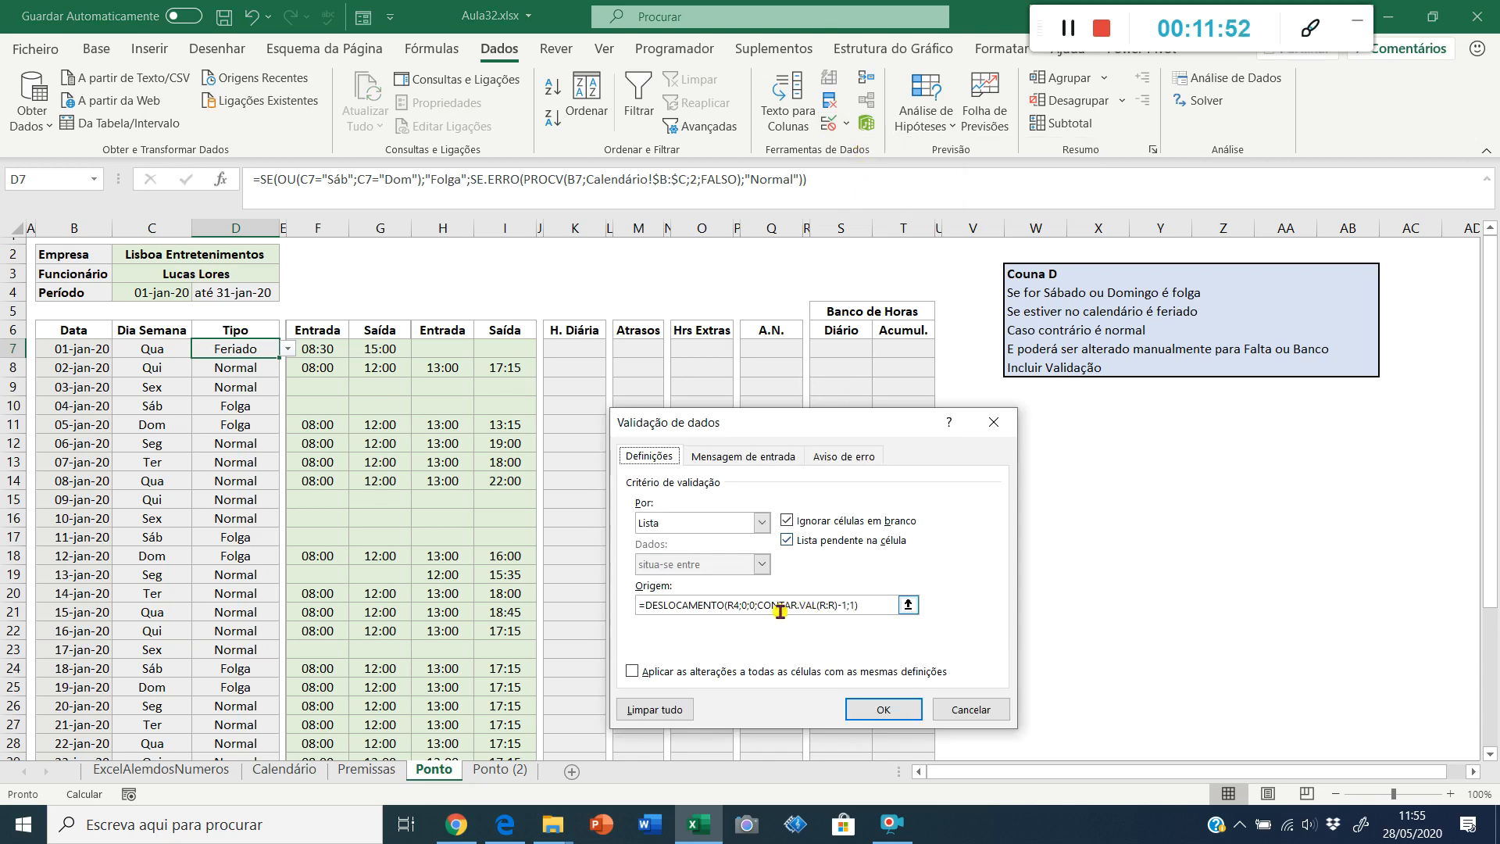
{"action": "key", "text": "Escape"}
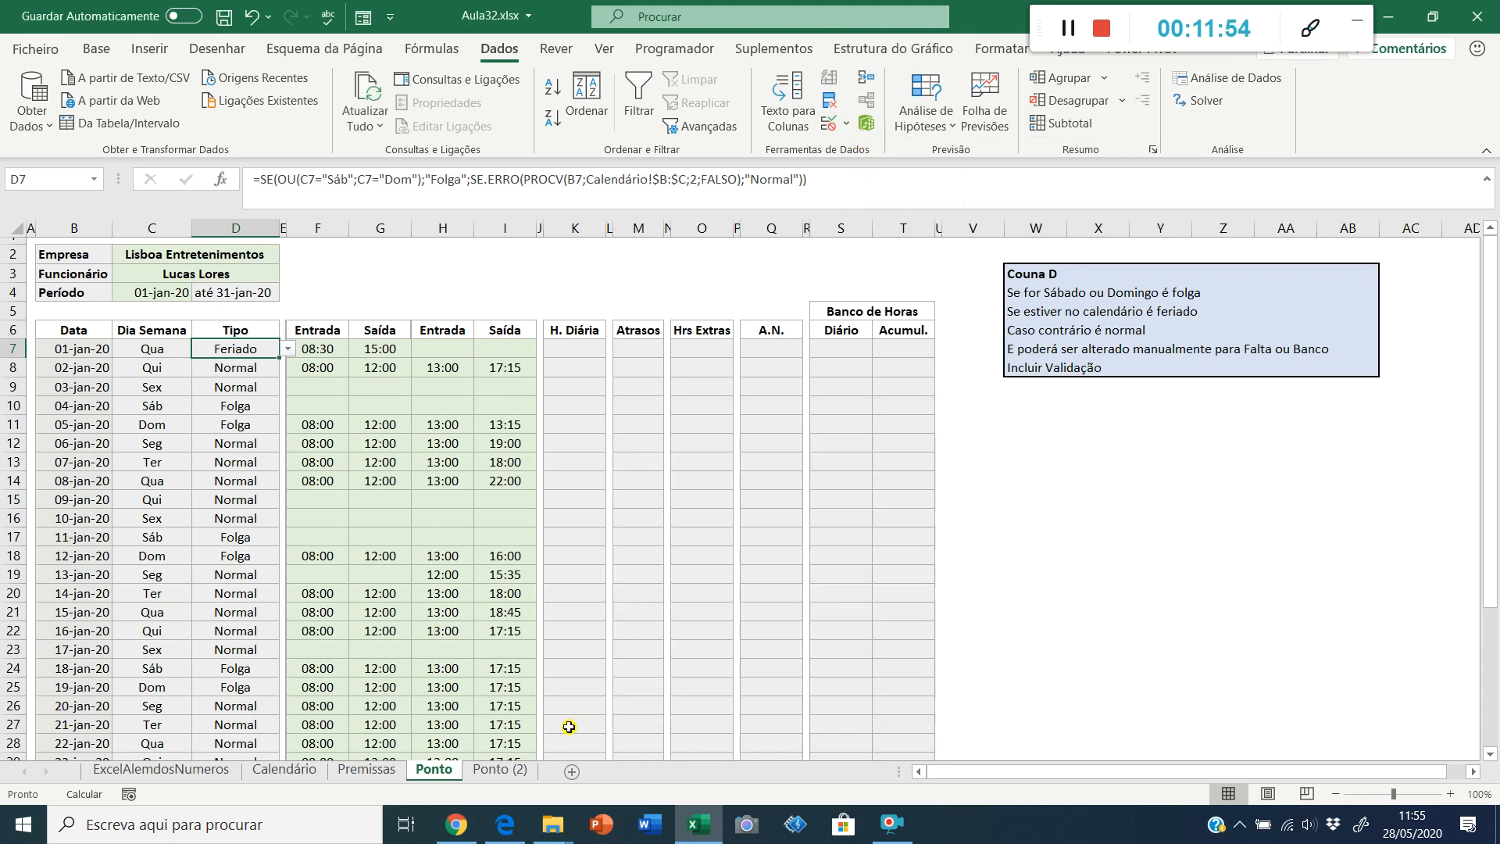
Step: Copy cell U3 from the Premissas sheet into Y12 of the Ponto sheet
{"action": "left_click", "coordinate": [367, 769]}
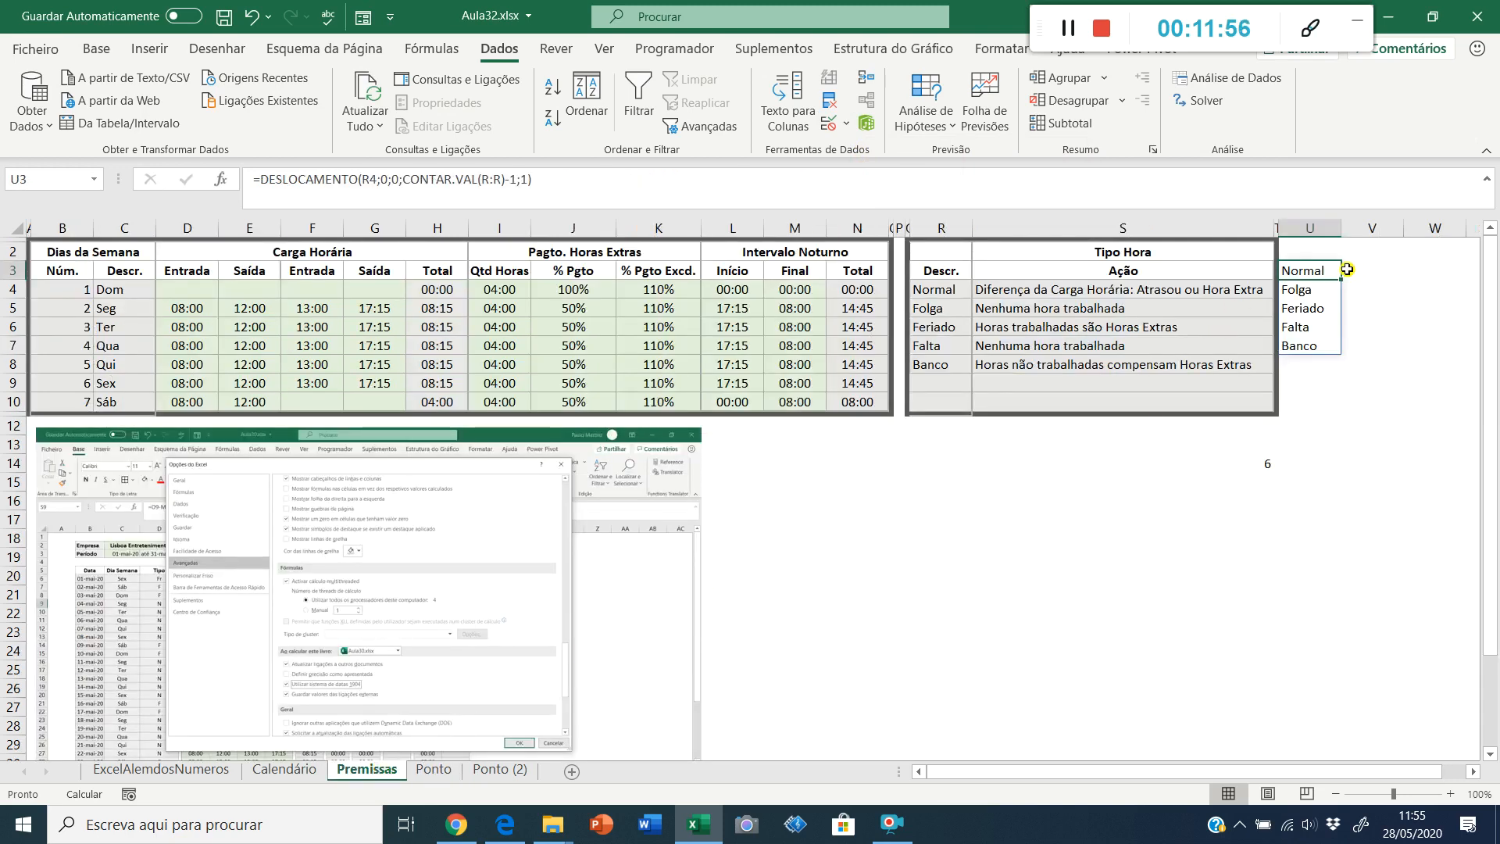
{"action": "key", "text": "ctrl+c"}
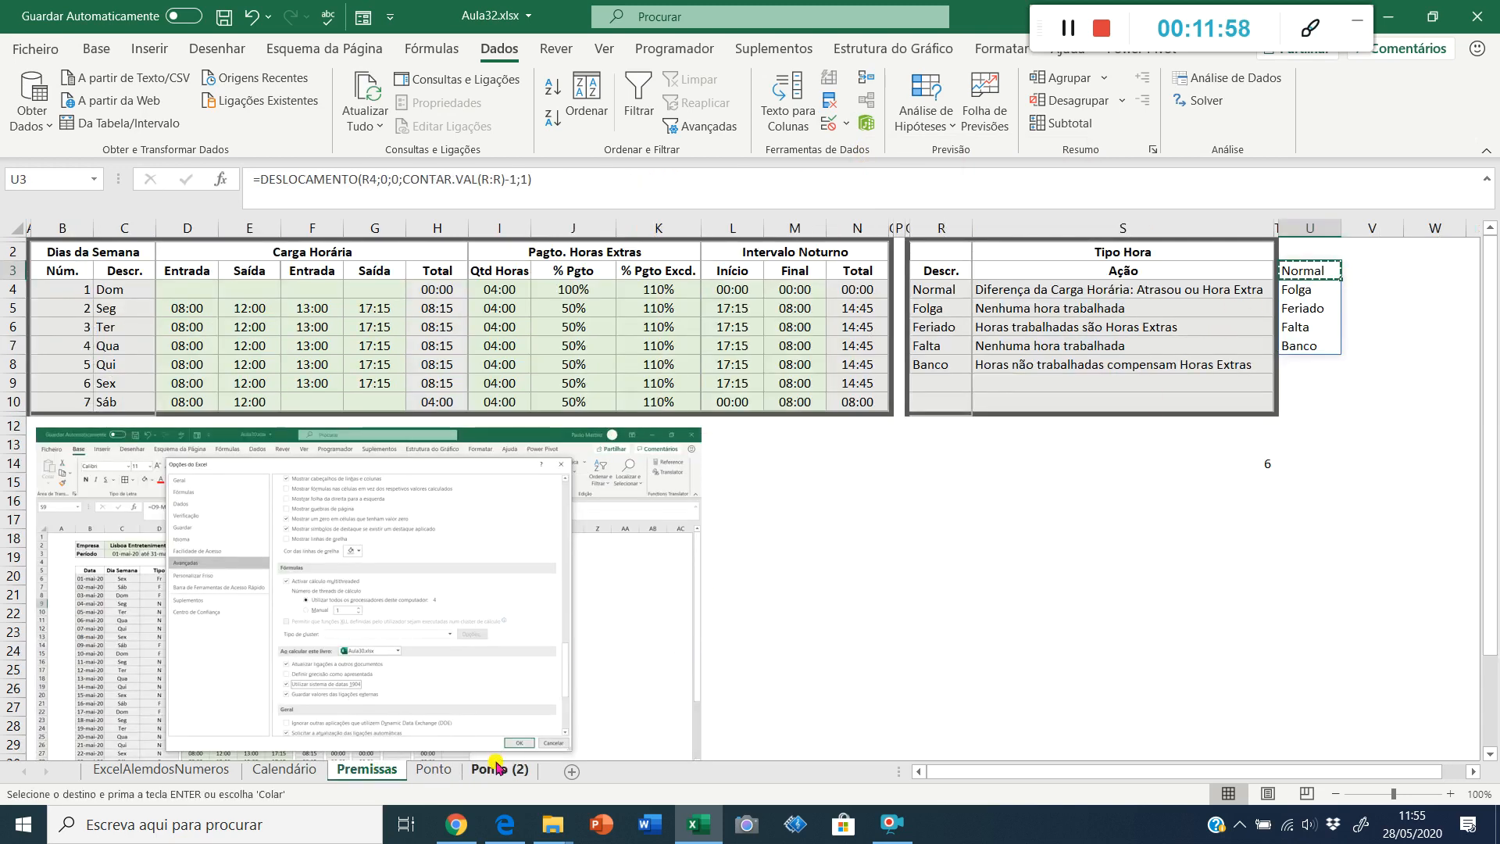
{"action": "left_click", "coordinate": [434, 772]}
{"action": "left_click", "coordinate": [1162, 442]}
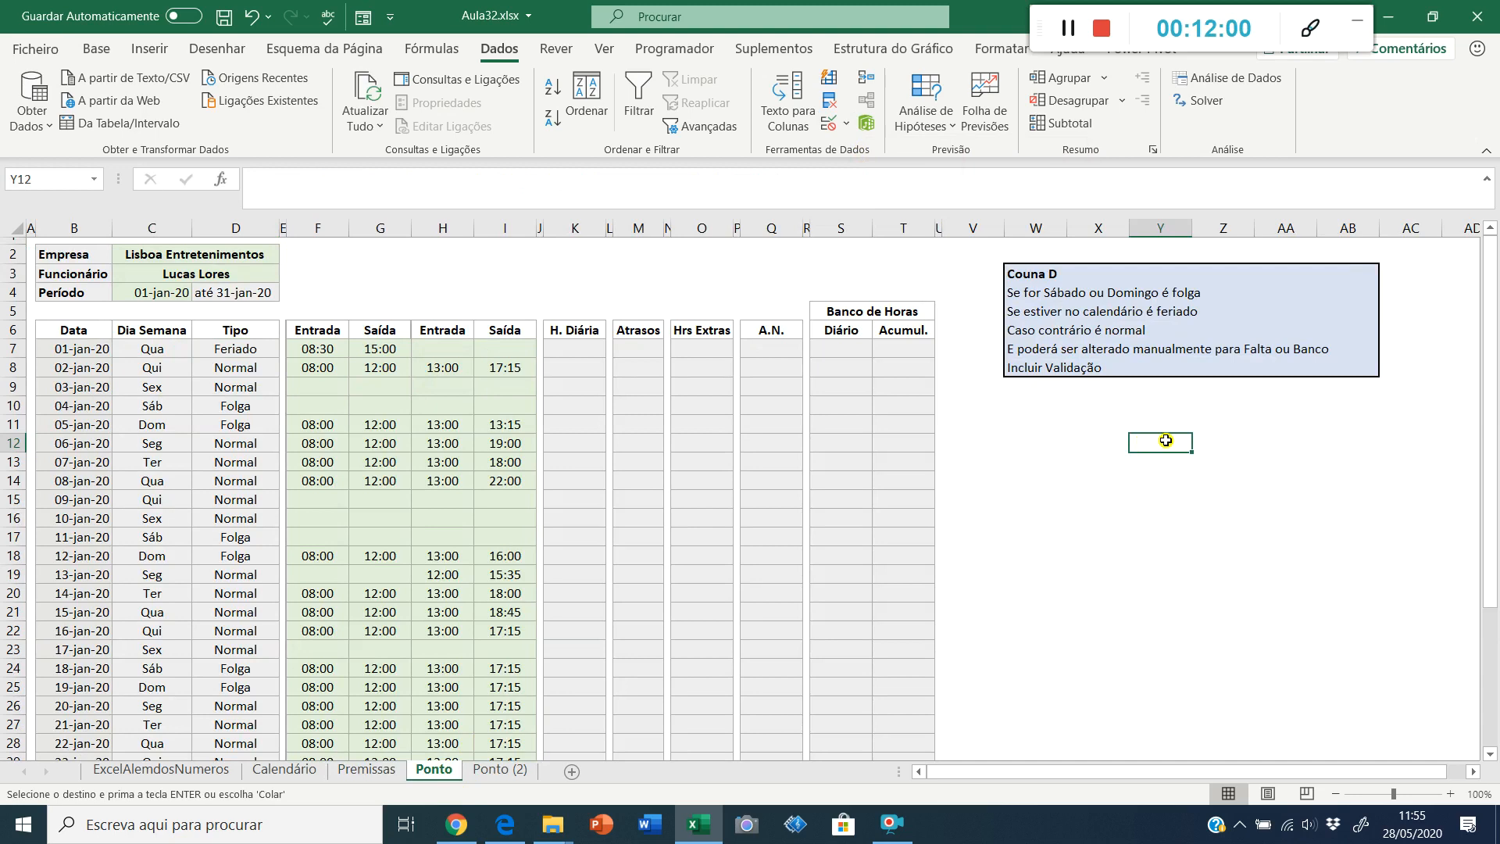
{"action": "key", "text": "ctrl+v"}
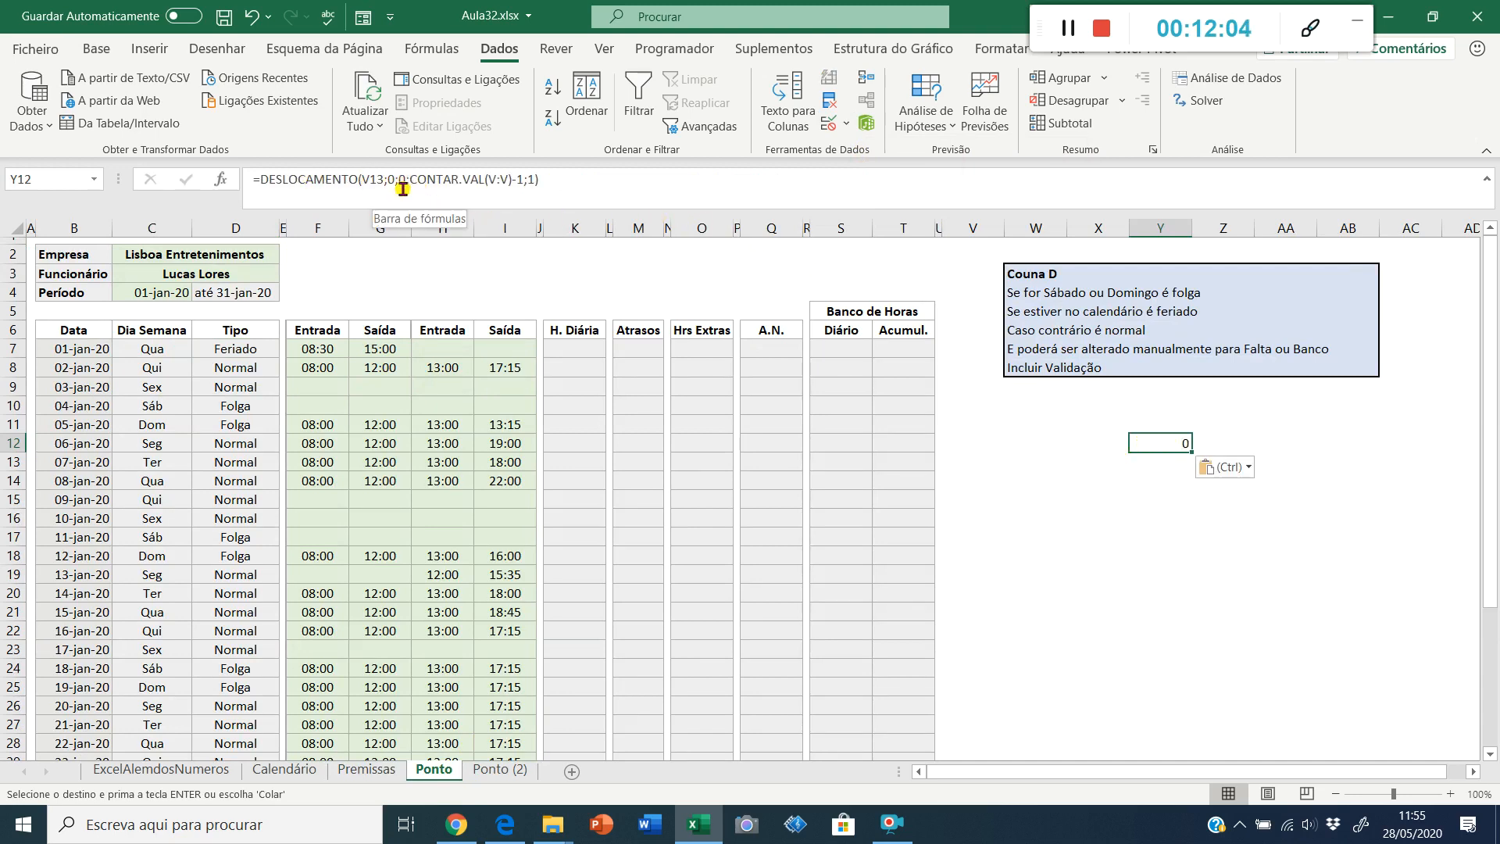
Step: Set the reference argument of the Y12 DESLOCAMENTO formula to the absolute reference Premissas!$R$4
{"action": "left_click", "coordinate": [221, 182]}
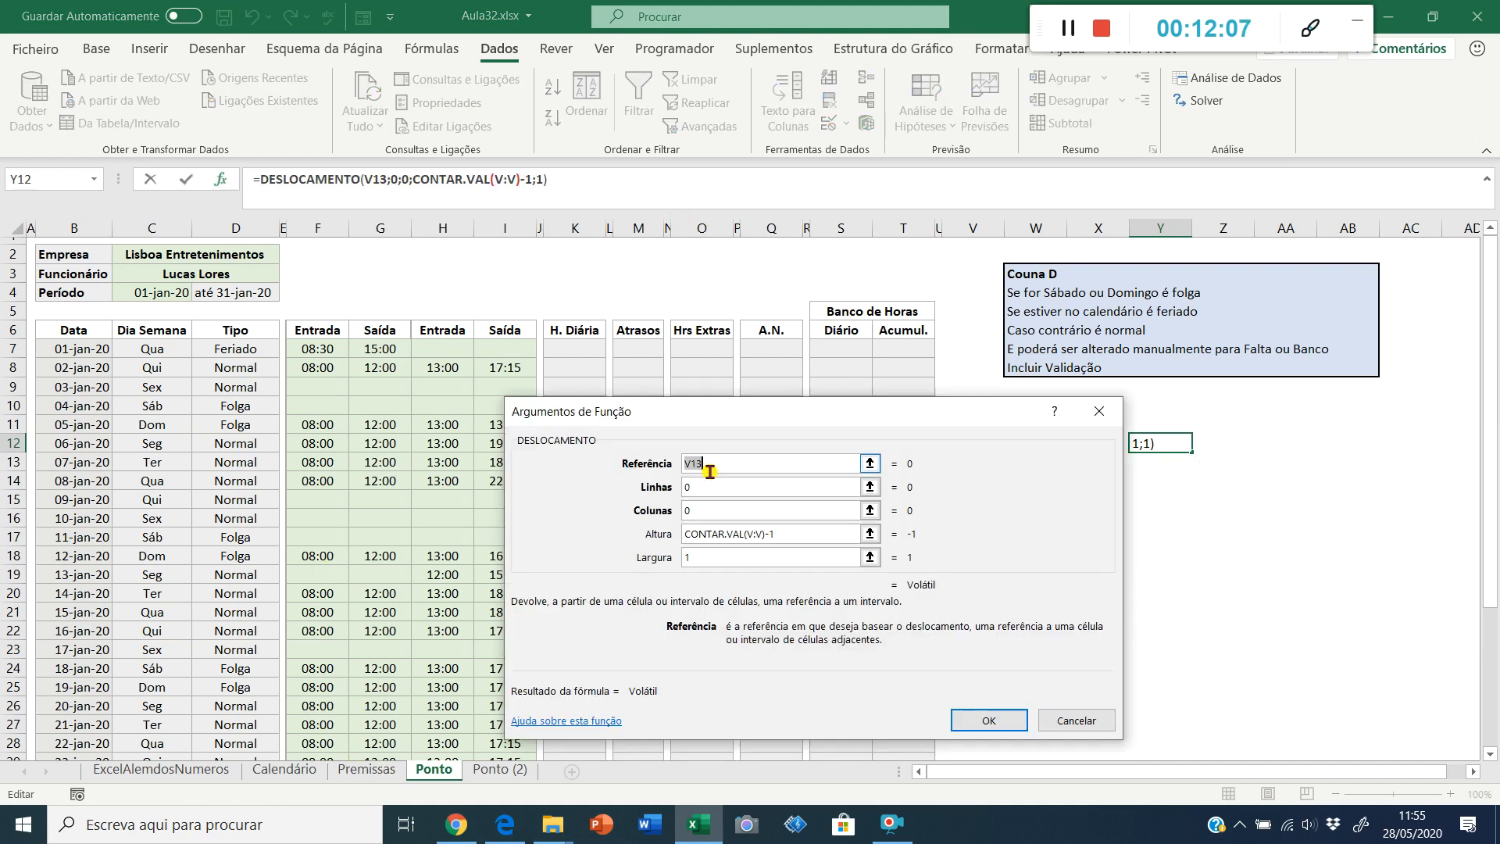
{"action": "left_click", "coordinate": [367, 770]}
{"action": "left_click", "coordinate": [932, 291]}
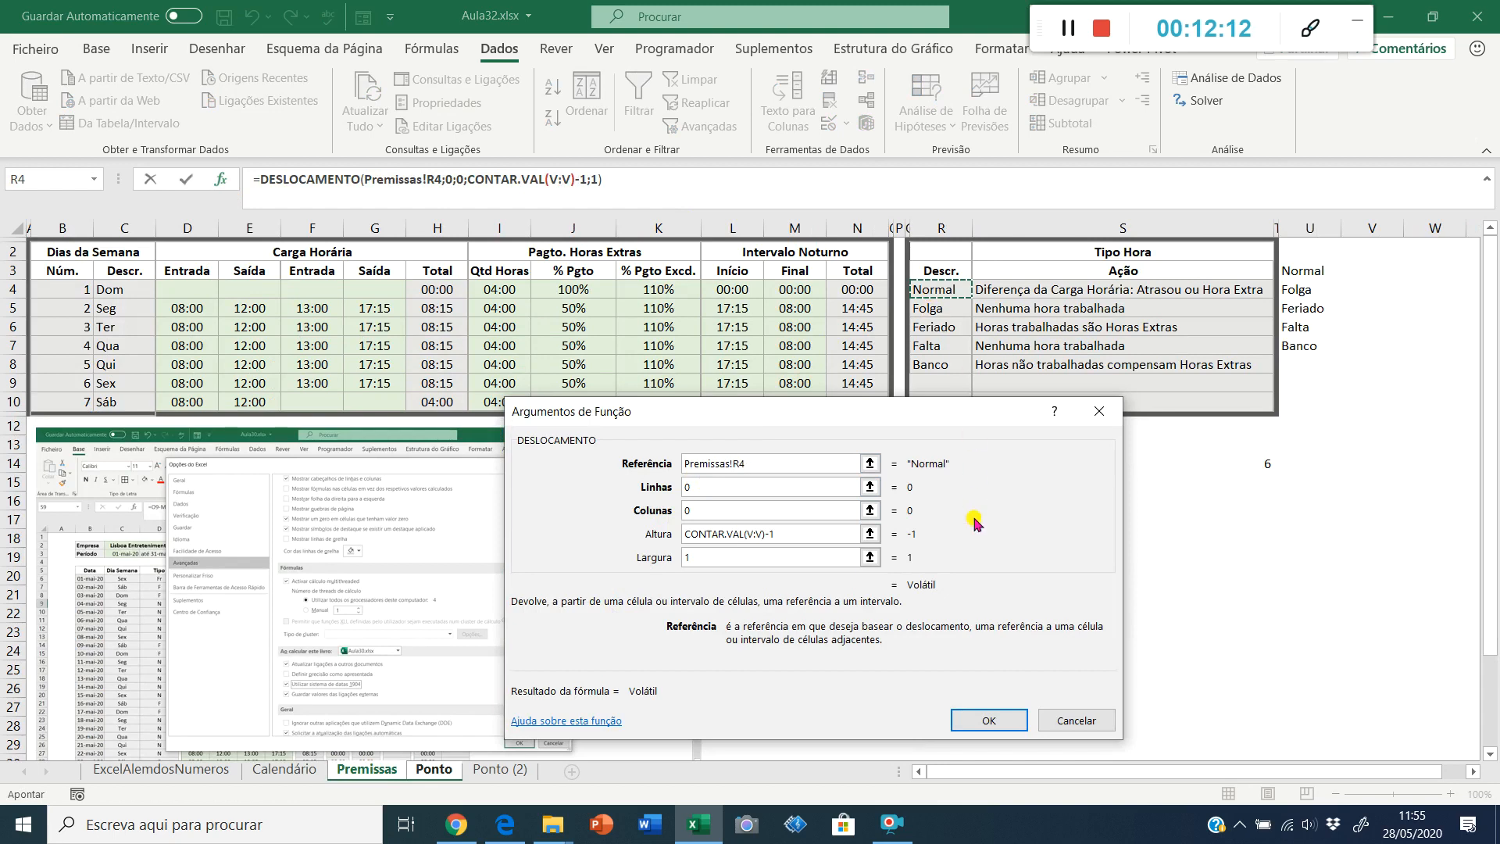
{"action": "key", "text": "F4"}
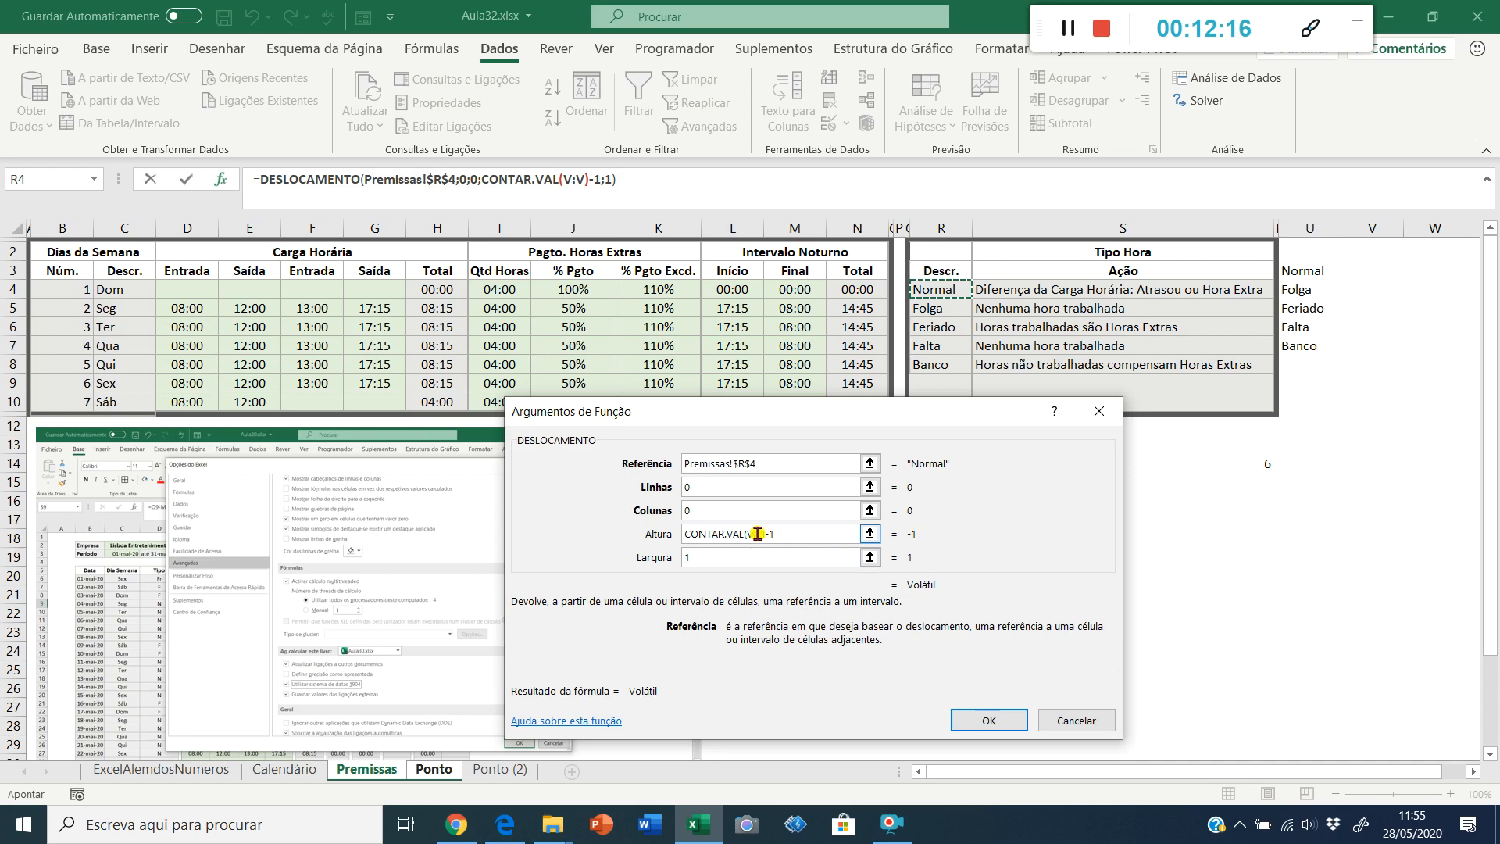
Step: Set the height argument of the Y12 DESLOCAMENTO formula to CONTAR.VAL(Premissas!$R:$R)-1 and accept the function arguments
{"action": "left_click_drag", "start_coordinate": [747, 534], "coordinate": [763, 536]}
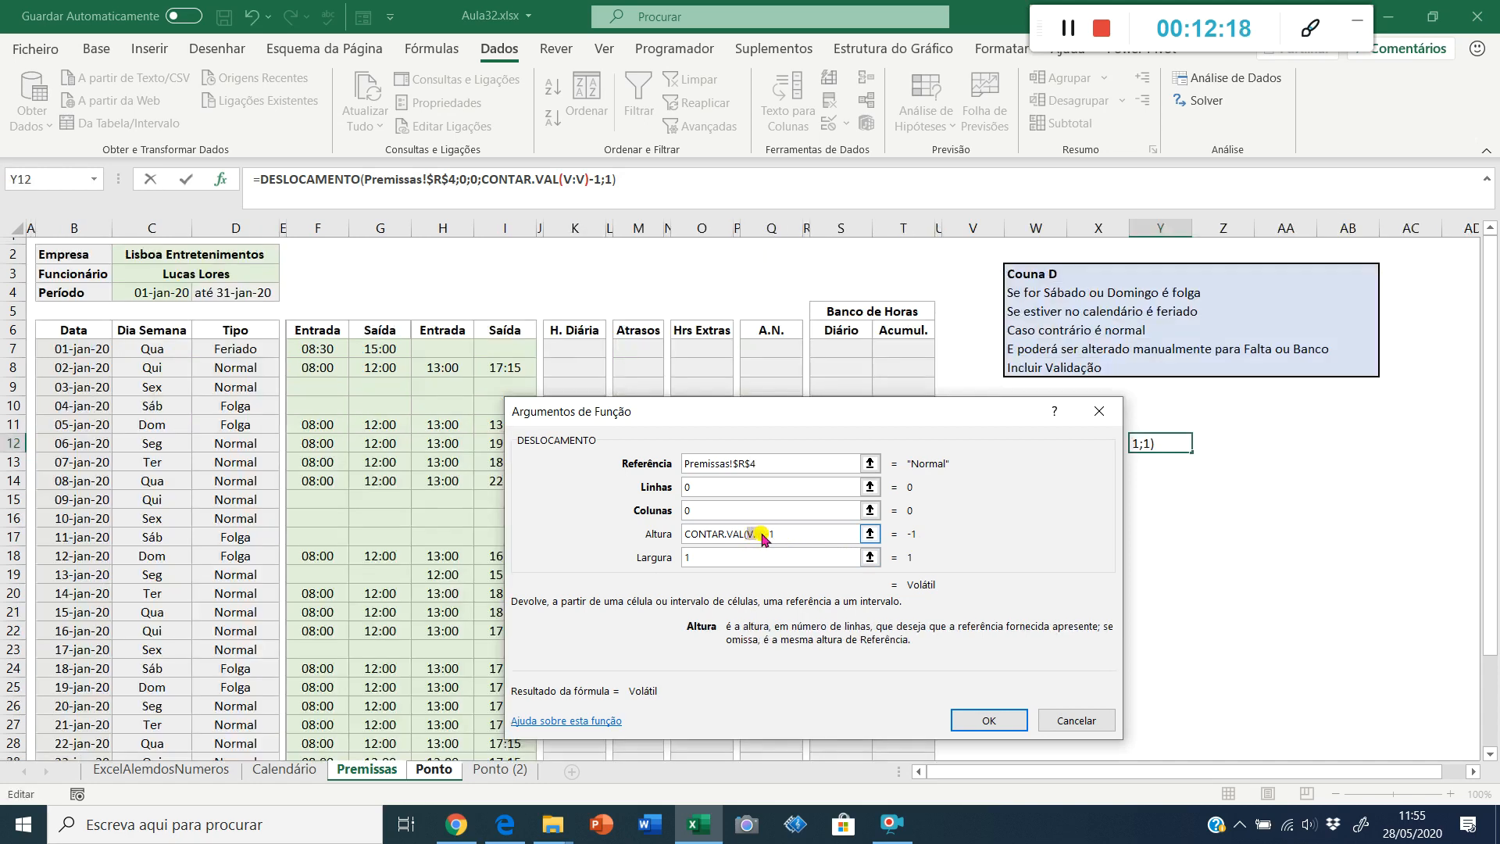
{"action": "left_click", "coordinate": [366, 769]}
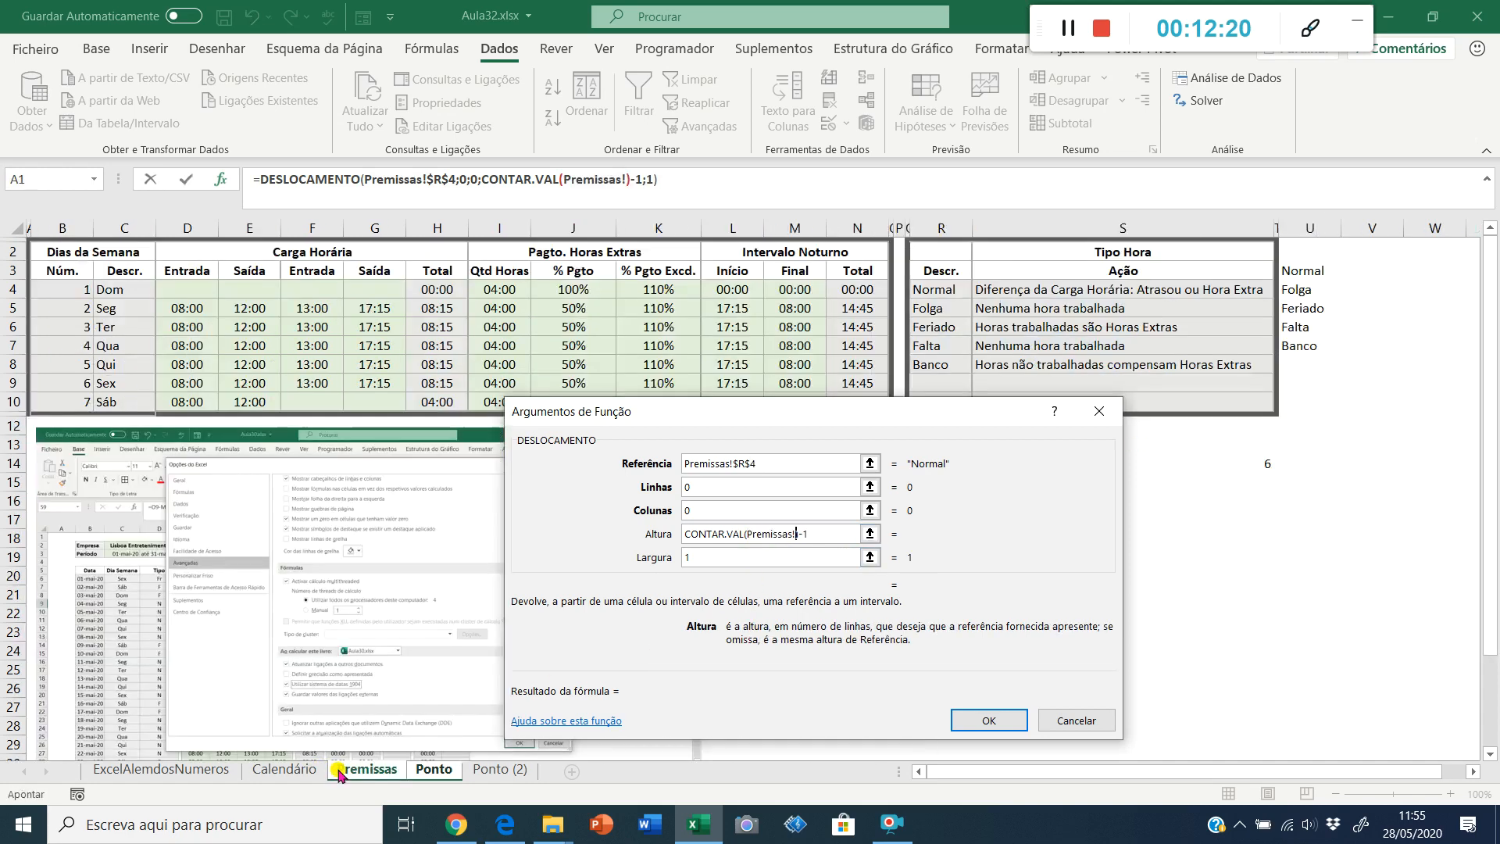
{"action": "left_click", "coordinate": [937, 226]}
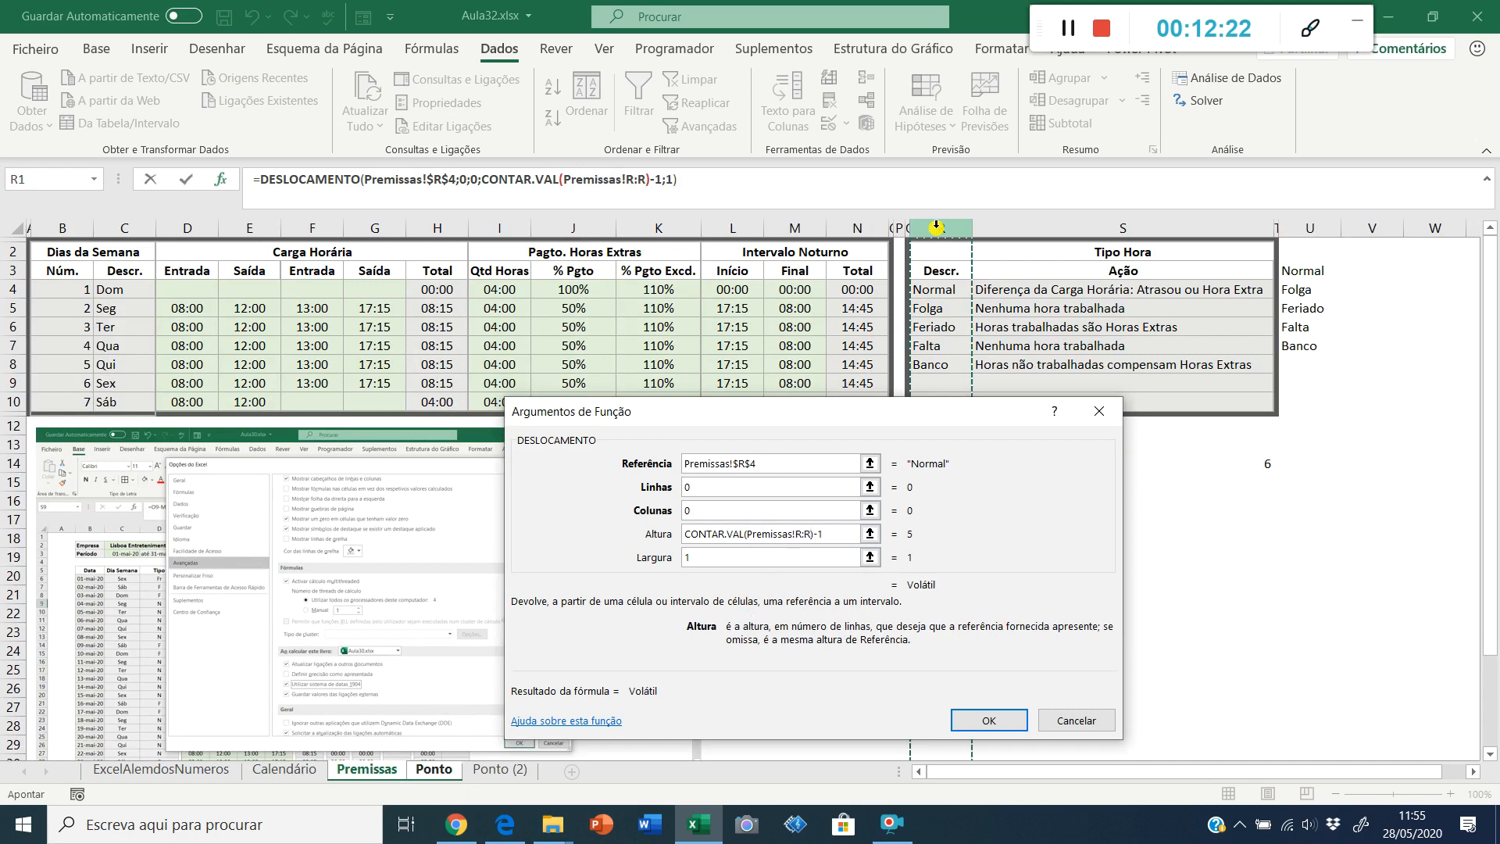
{"action": "left_click", "coordinate": [989, 721]}
Step: Copy the full DESLOCAMENTO formula text of cell Y12 without changing the cell
{"action": "left_click_drag", "start_coordinate": [688, 179], "coordinate": [208, 169]}
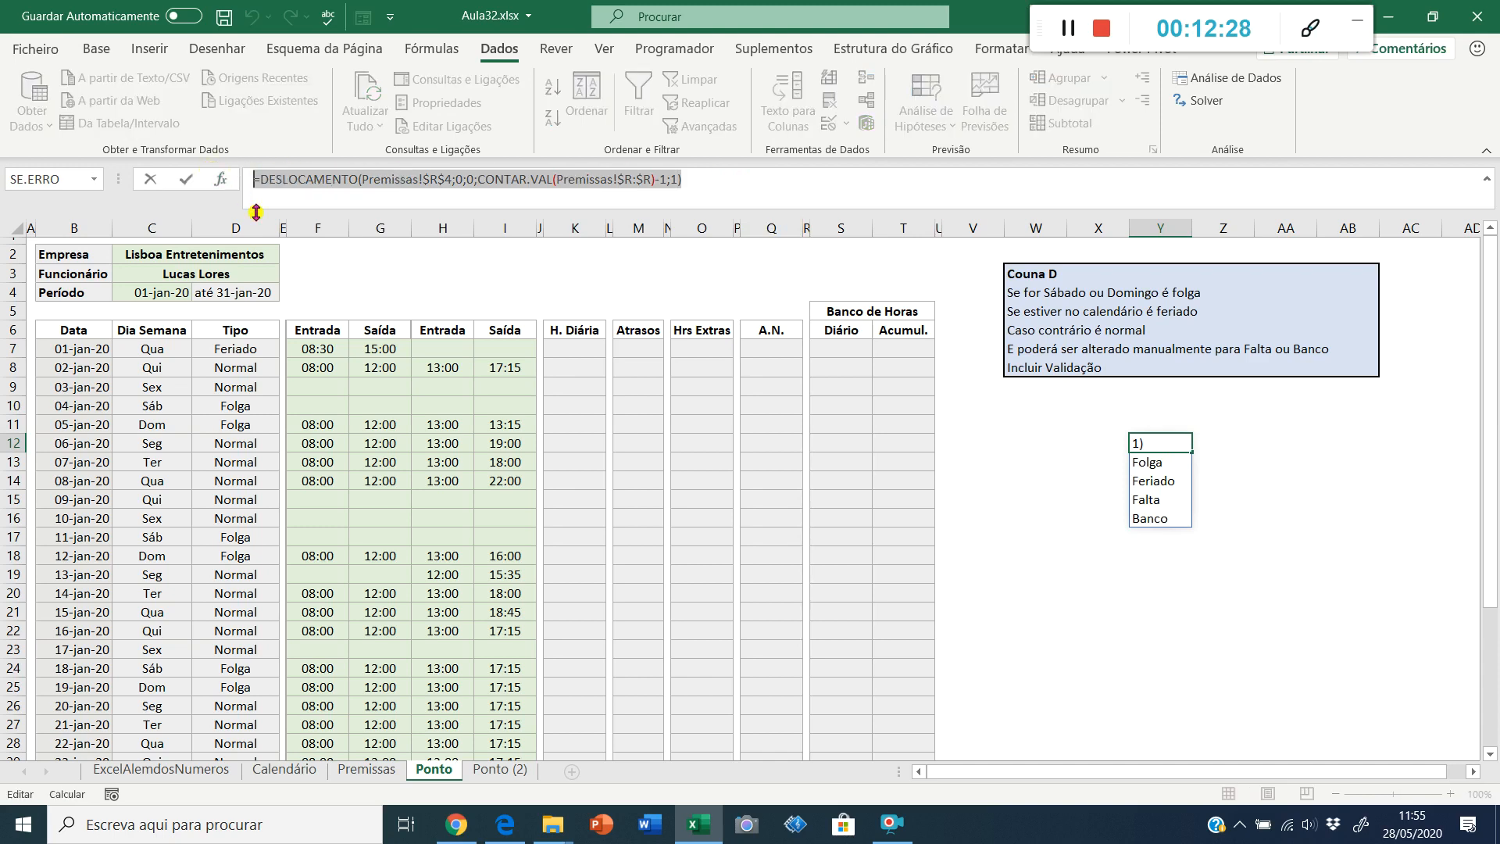
{"action": "key", "text": "ctrl+c"}
{"action": "key", "text": "Escape"}
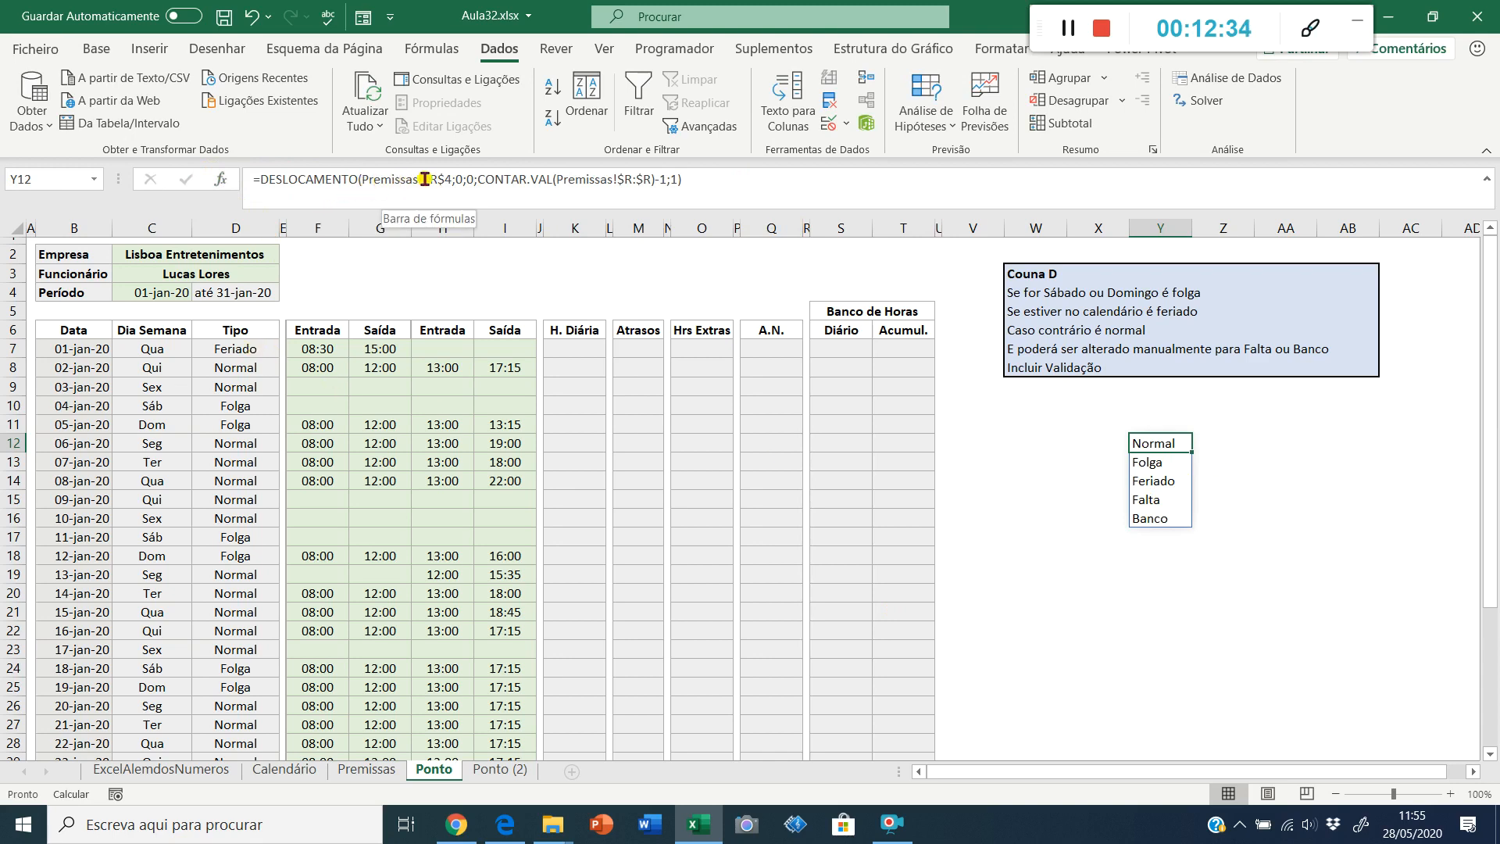
Step: Replace the list validation source of D7:D37 on Ponto with the copied formula =DESLOCAMENTO(Premissas!$R$4;0;0;CONTAR.VAL(Premissas!$R:$R)-1;1)
{"action": "left_click", "coordinate": [229, 356]}
{"action": "key", "text": "ctrl+shift+Down"}
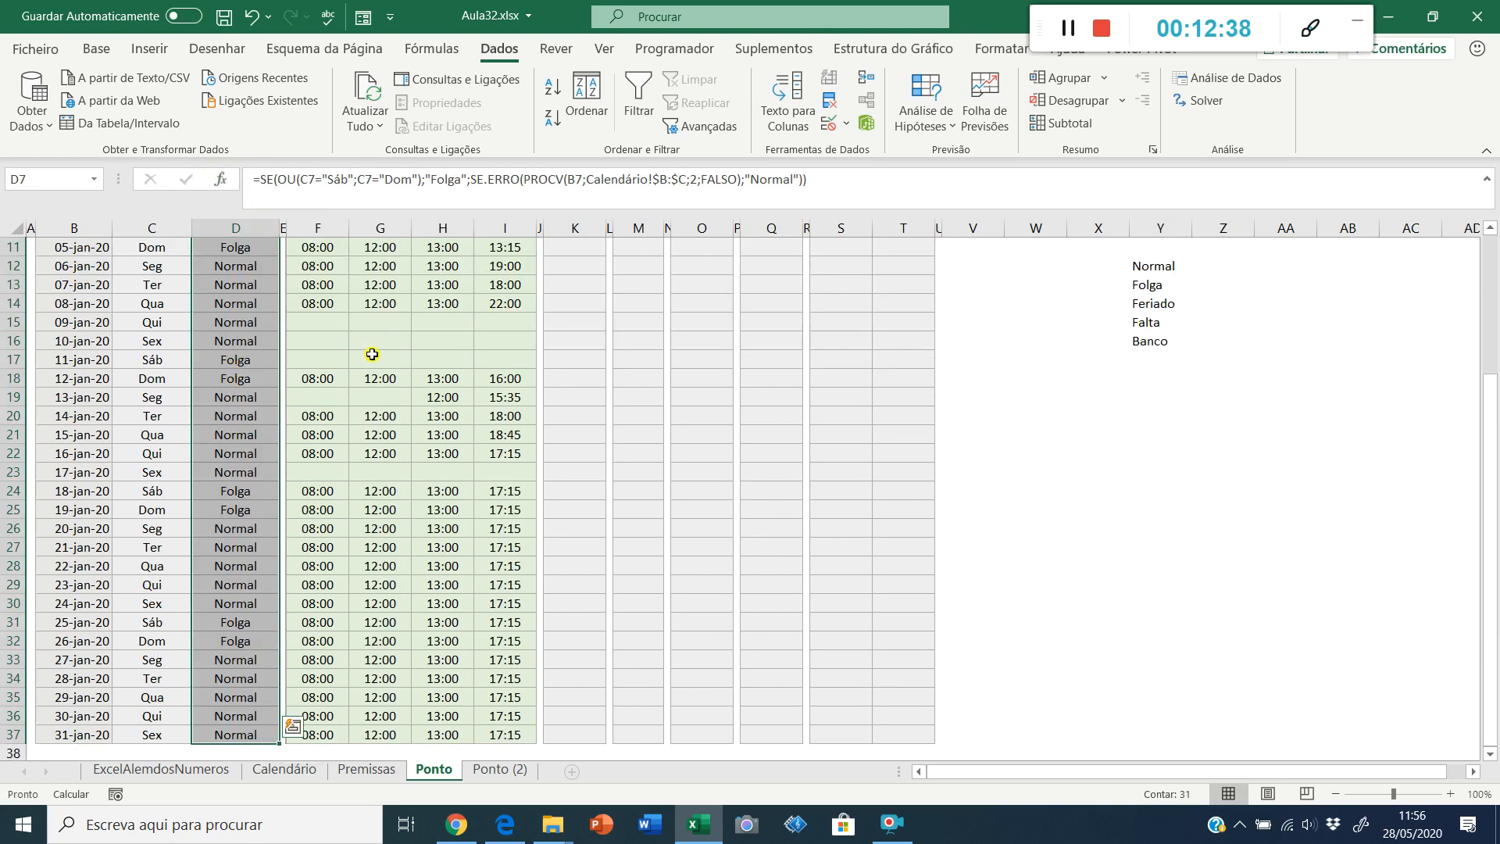
{"action": "scroll", "coordinate": [638, 257], "scroll_direction": "up", "scroll_amount": 3}
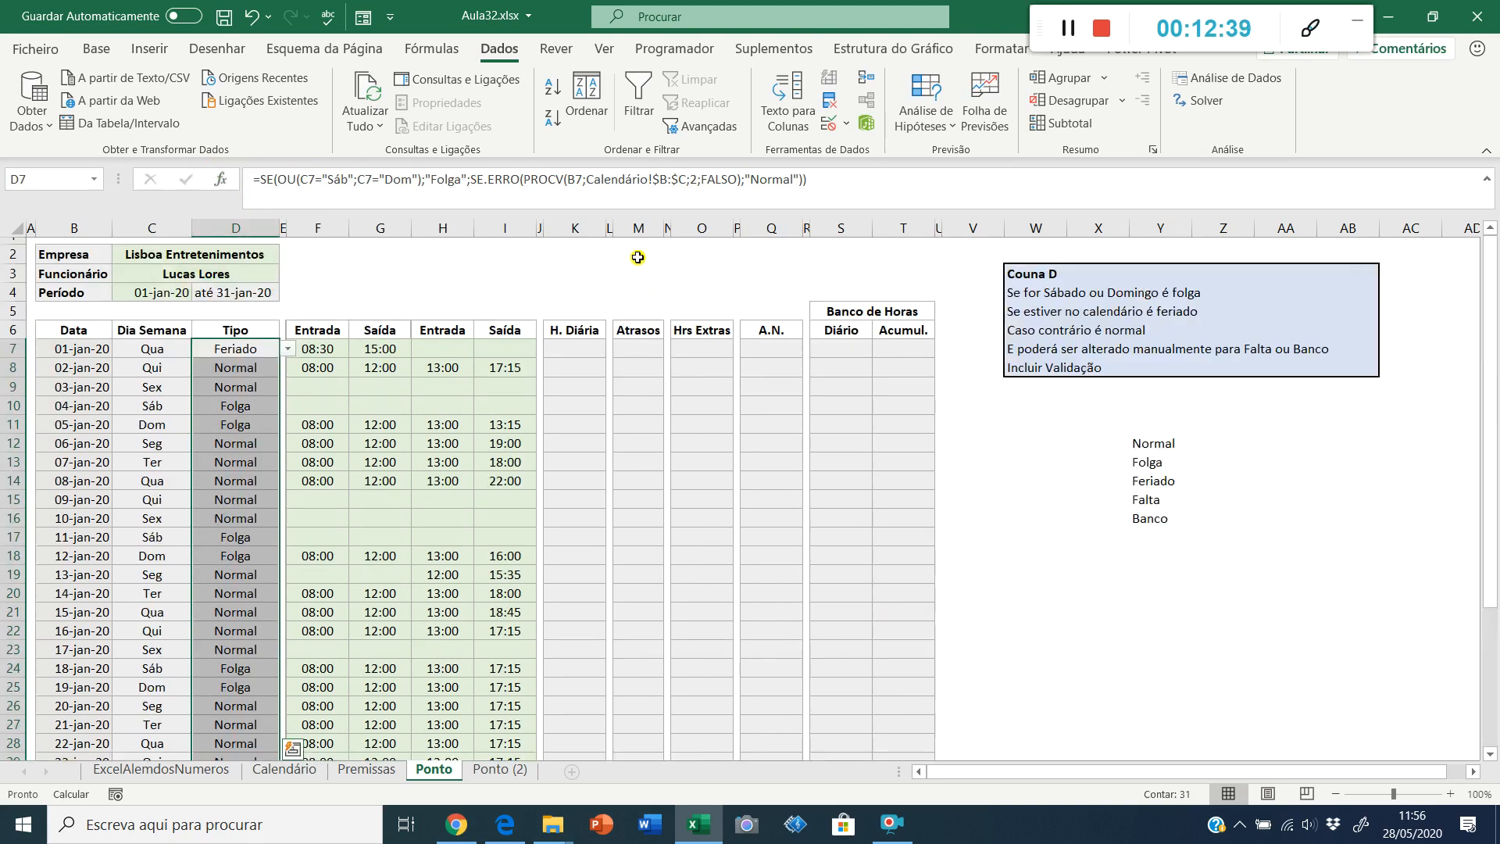
{"action": "left_click", "coordinate": [830, 124]}
{"action": "left_click", "coordinate": [881, 604]}
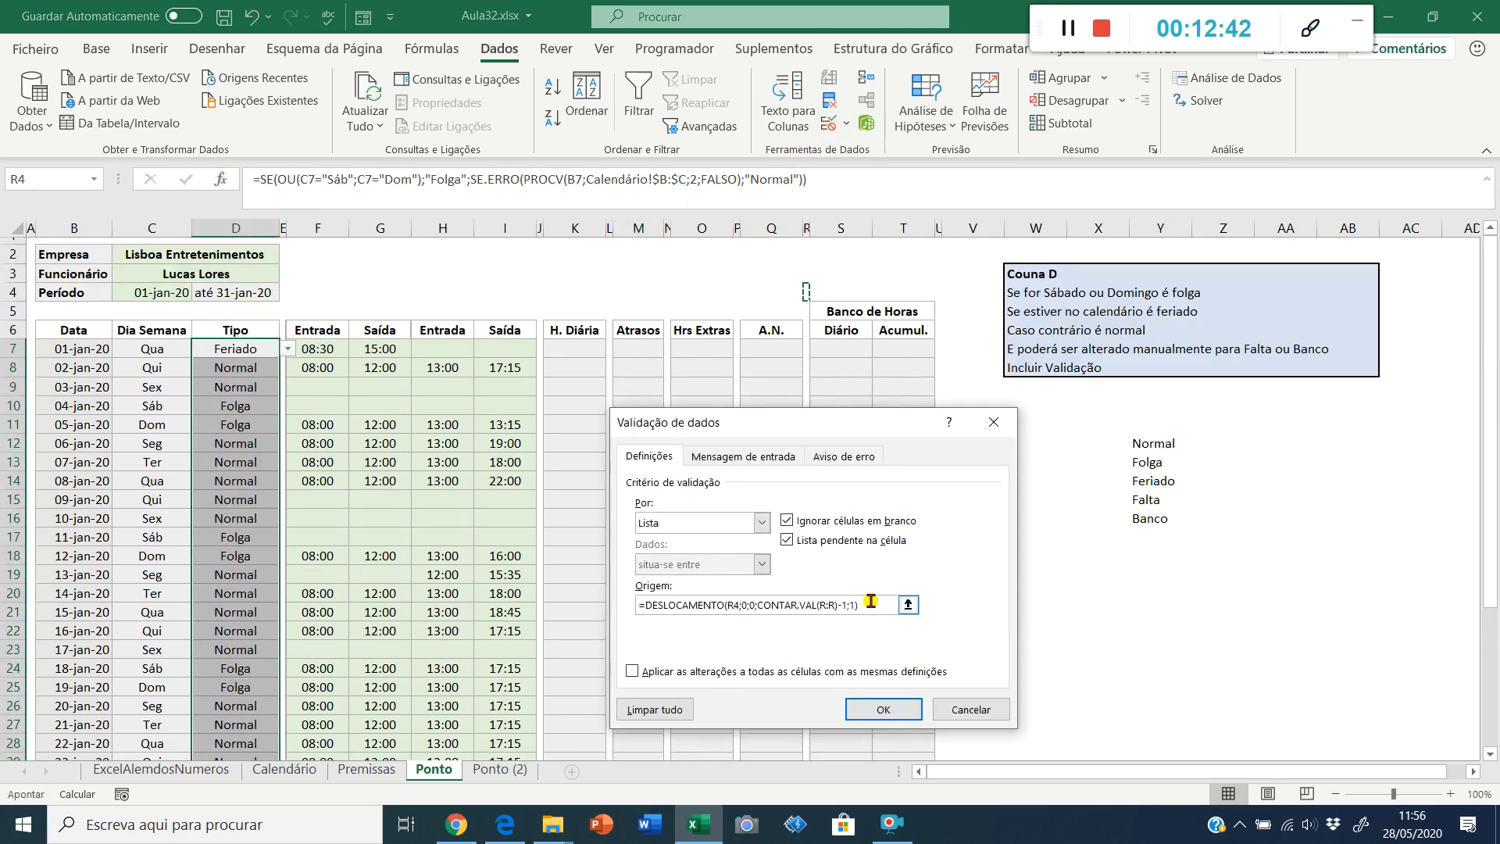
{"action": "left_click_drag", "start_coordinate": [881, 603], "coordinate": [331, 571]}
{"action": "key", "text": "Delete"}
{"action": "key", "text": "ctrl+v"}
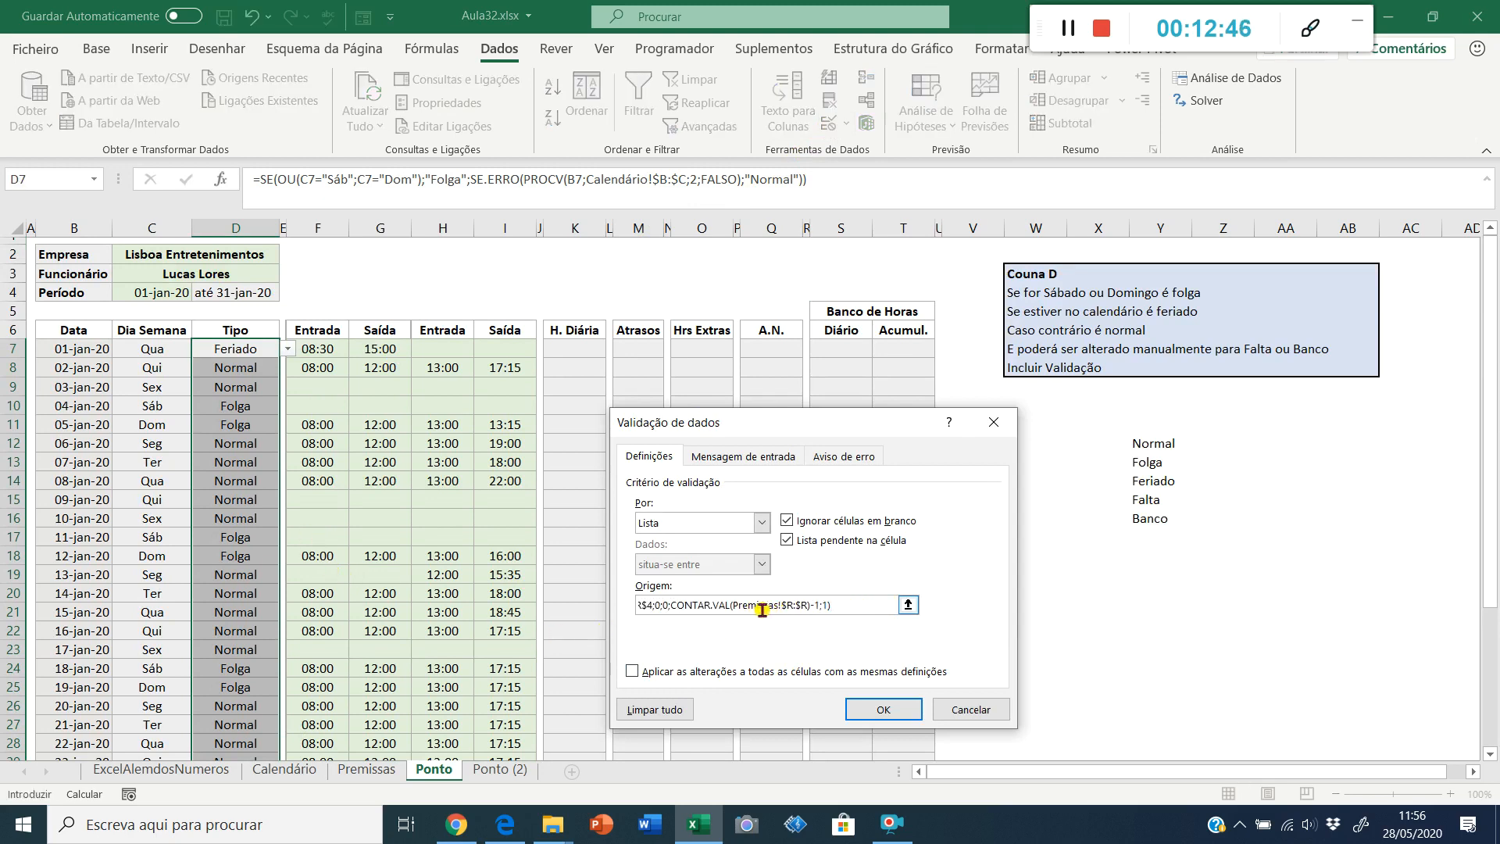
{"action": "left_click", "coordinate": [869, 710]}
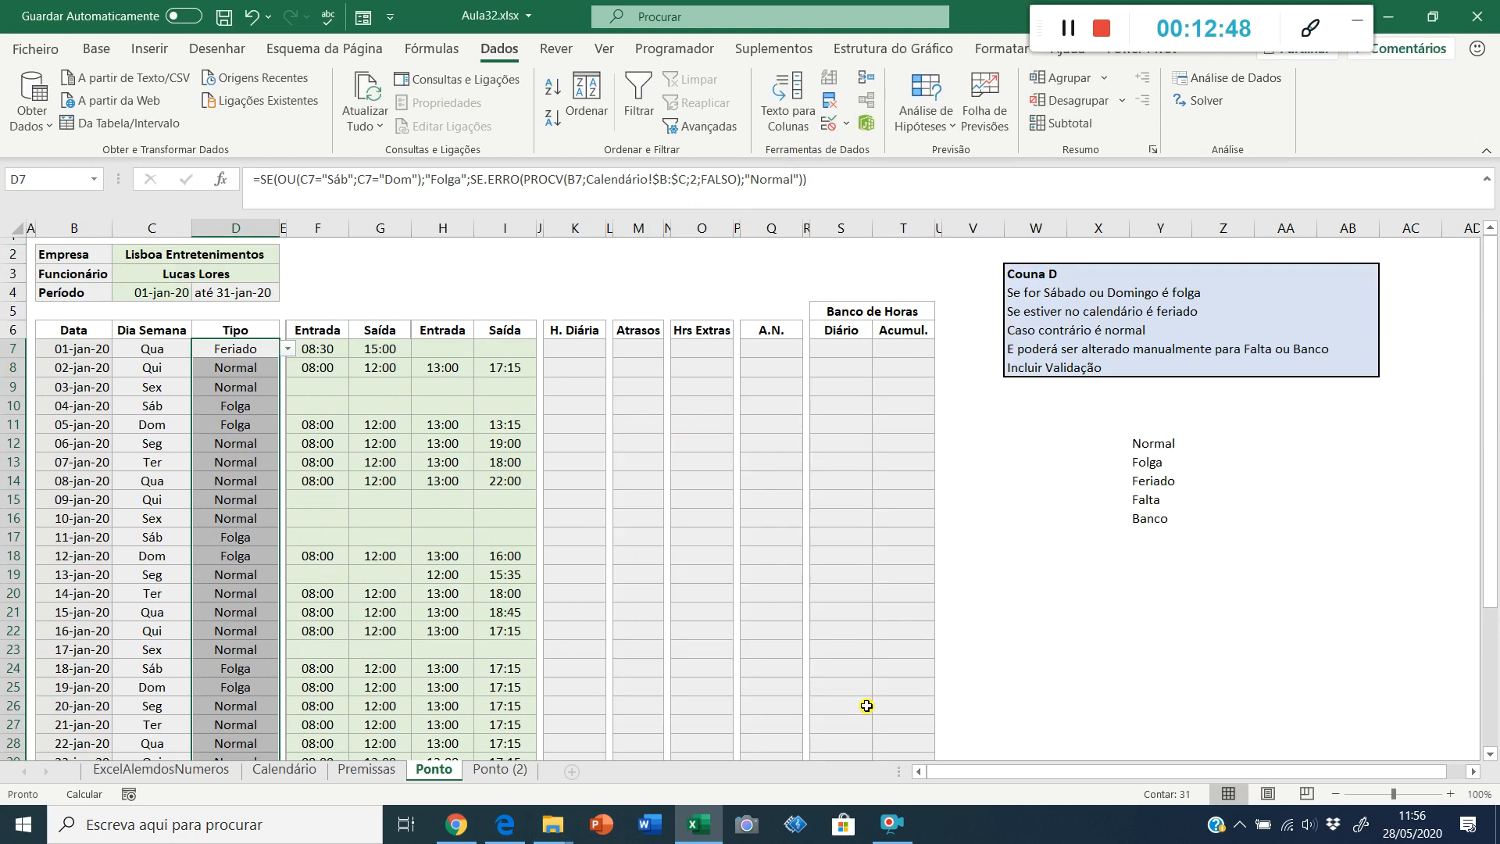
Step: Check the validation list in D7, and try Falta from the list in D11 before undoing that choice
{"action": "left_click", "coordinate": [288, 349]}
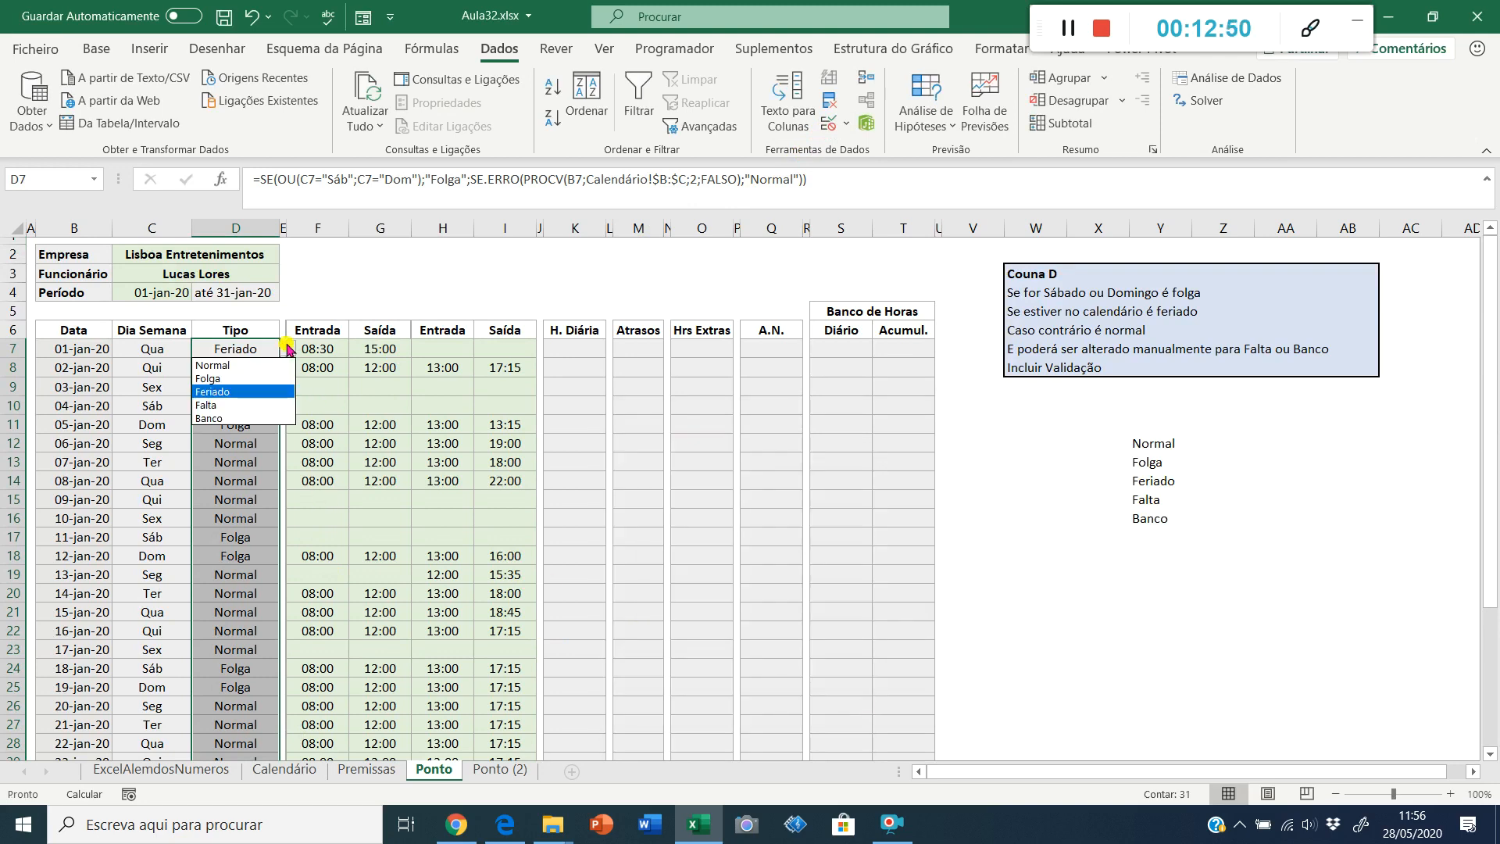
{"action": "key", "text": "Escape"}
{"action": "left_click", "coordinate": [250, 418]}
{"action": "left_click", "coordinate": [306, 426]}
{"action": "left_click", "coordinate": [261, 428]}
{"action": "left_click", "coordinate": [286, 427]}
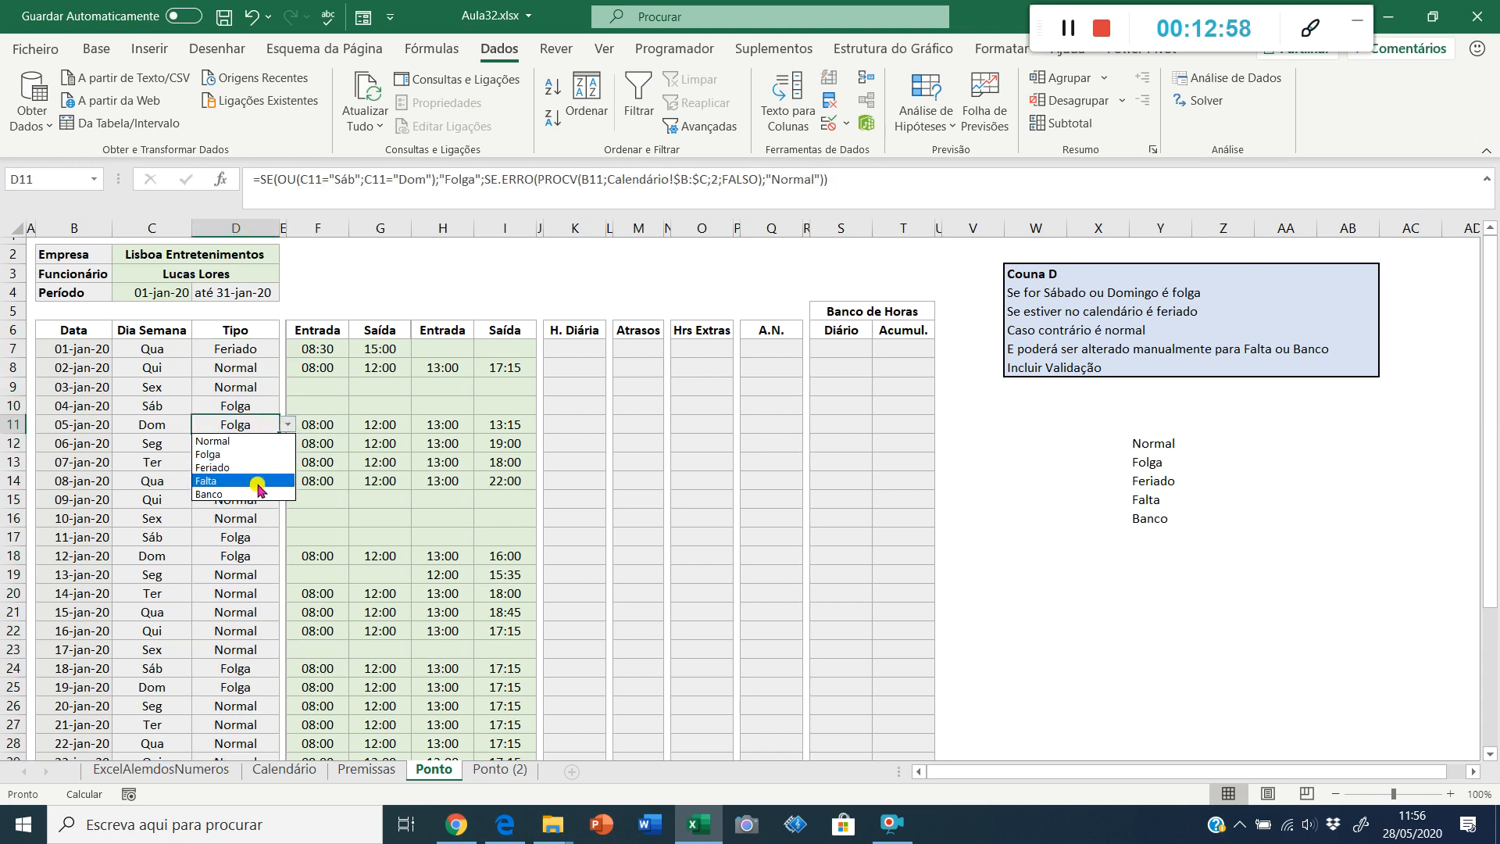
{"action": "left_click", "coordinate": [258, 482]}
{"action": "key", "text": "ctrl+z"}
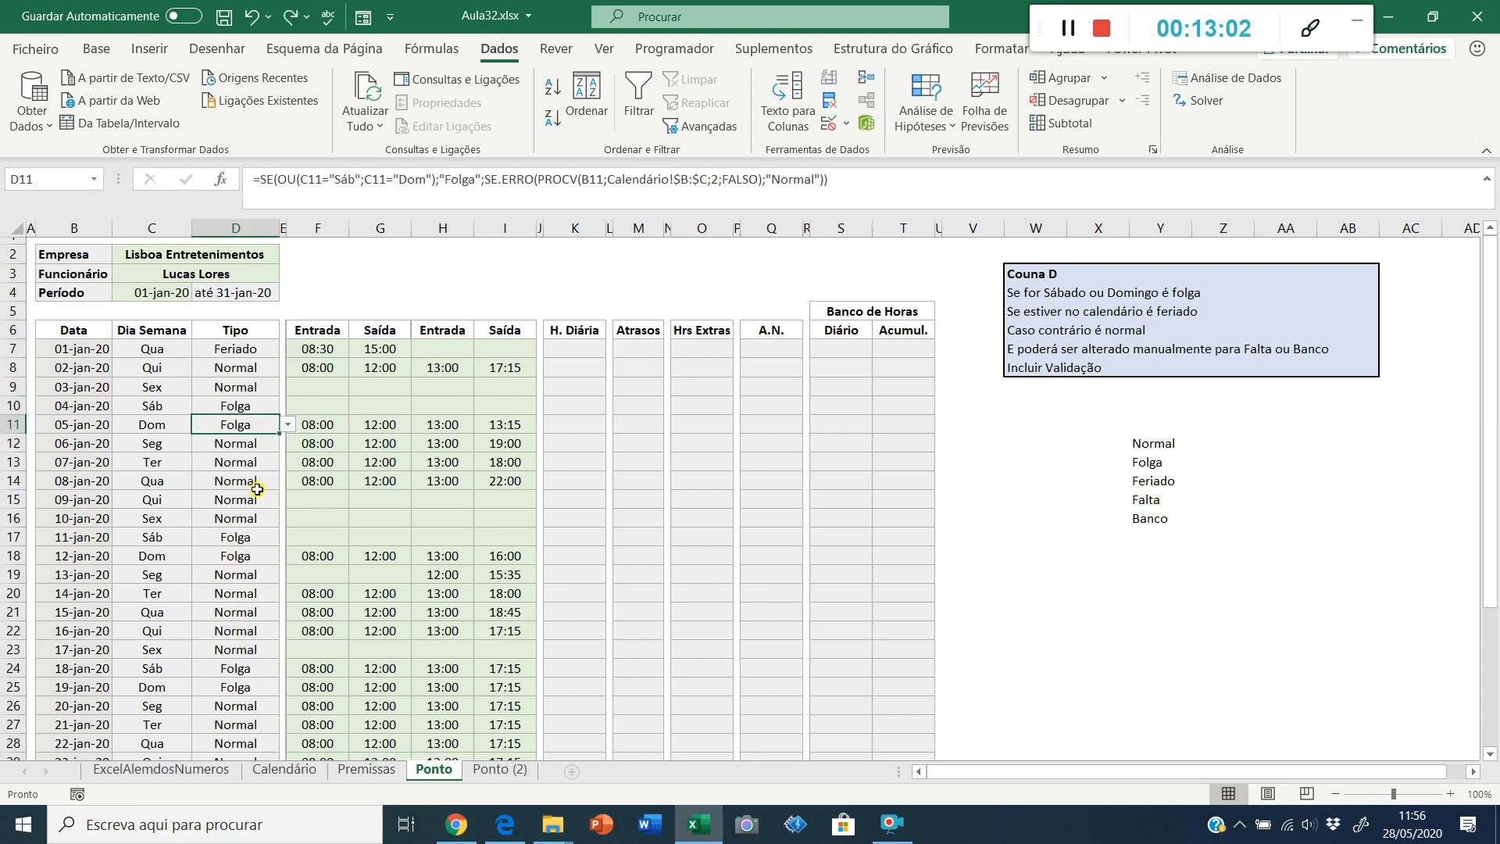
{"action": "left_click", "coordinate": [331, 430]}
{"action": "left_click", "coordinate": [436, 422]}
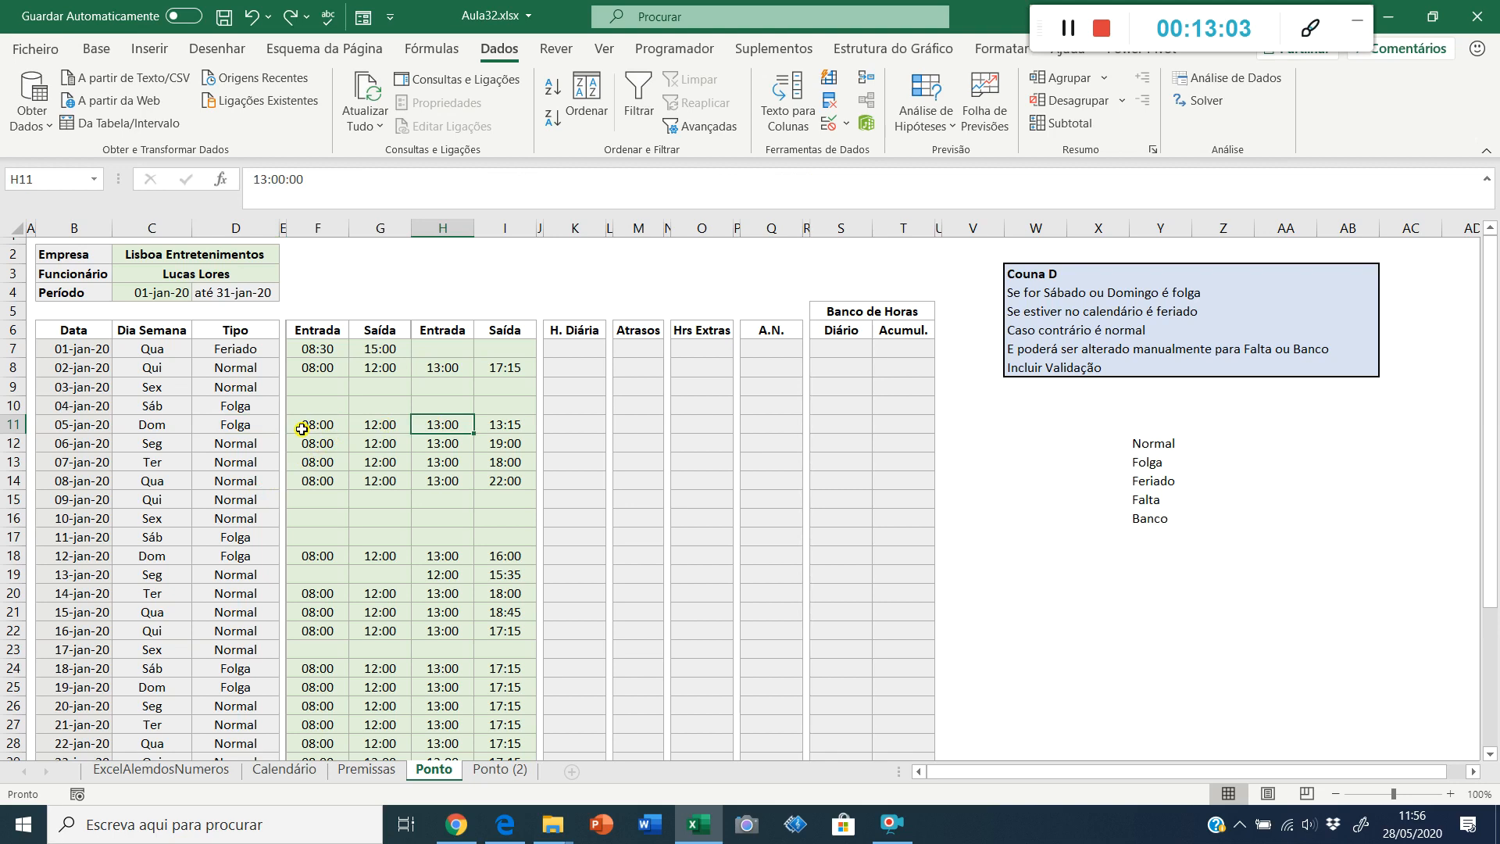
{"action": "left_click", "coordinate": [251, 411]}
{"action": "left_click", "coordinate": [253, 460]}
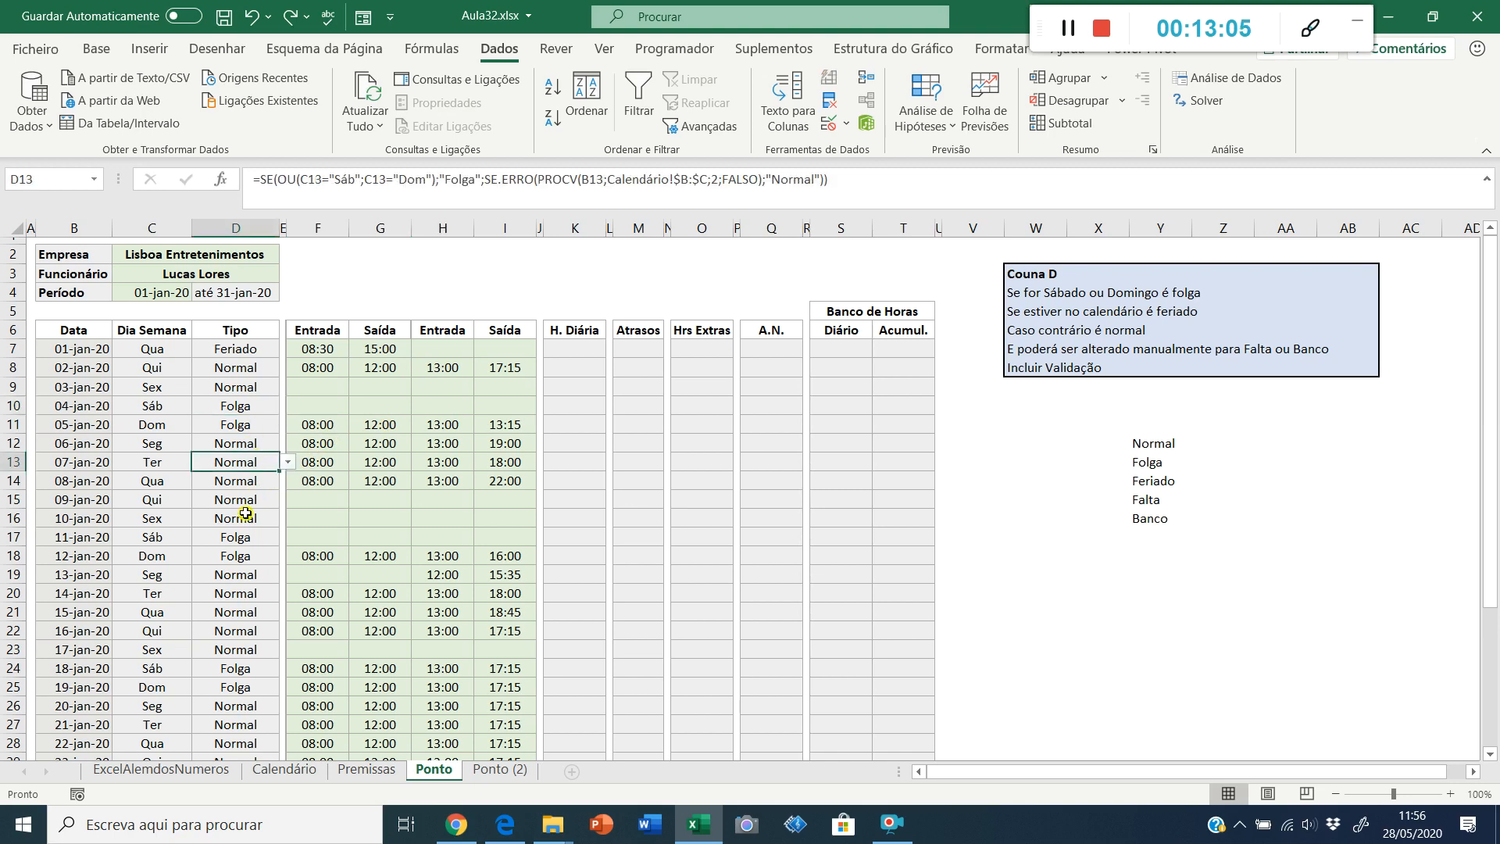
Step: Test the validation list in D9 with Falta and Banco, leaving the Tipo for 03-jan-20 set to Falta
{"action": "left_click", "coordinate": [254, 386]}
{"action": "left_click", "coordinate": [291, 388]}
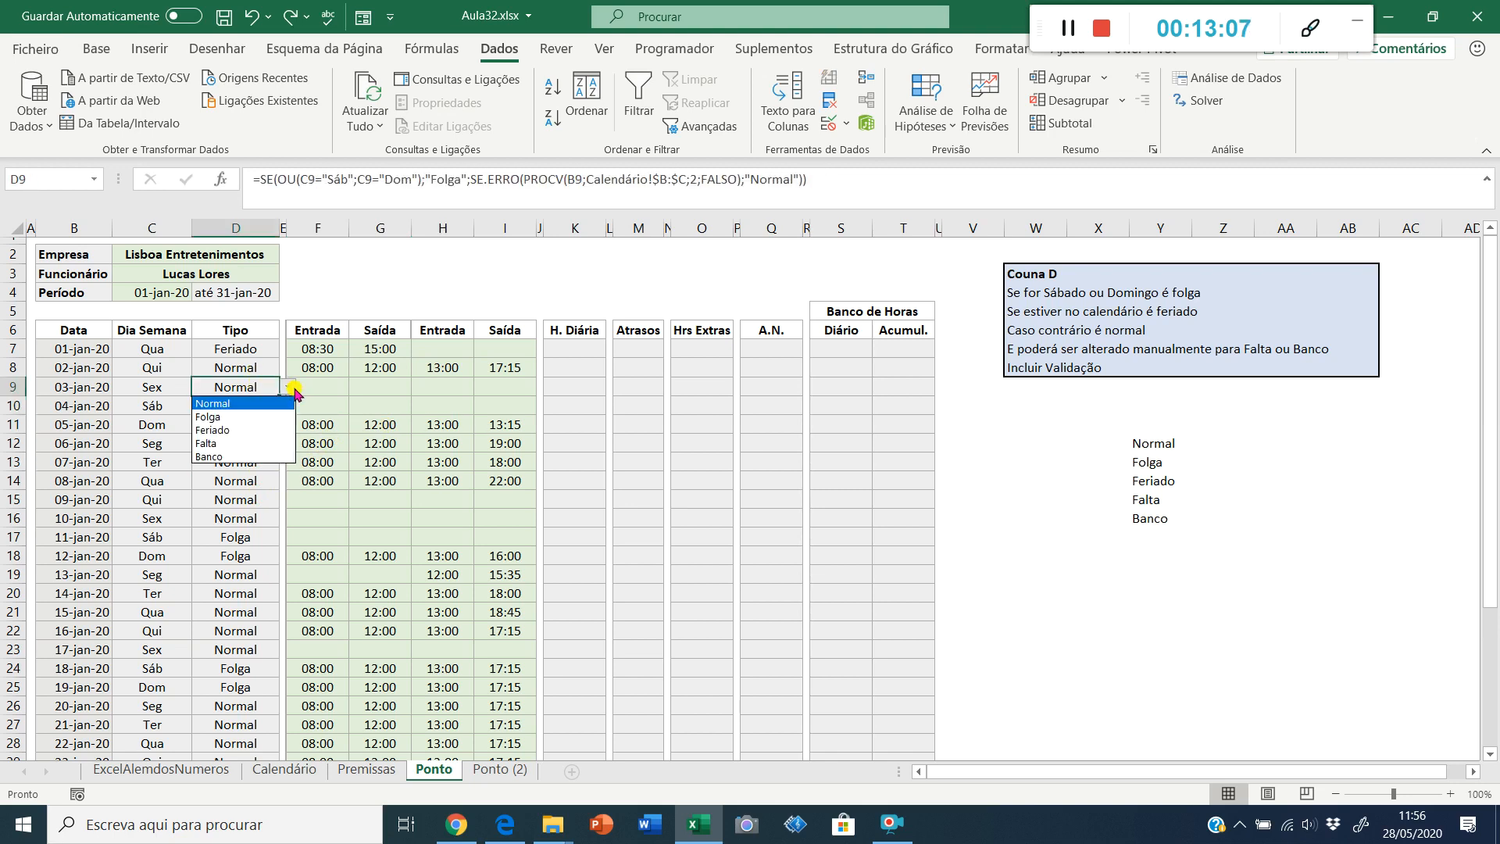
{"action": "left_click", "coordinate": [245, 444]}
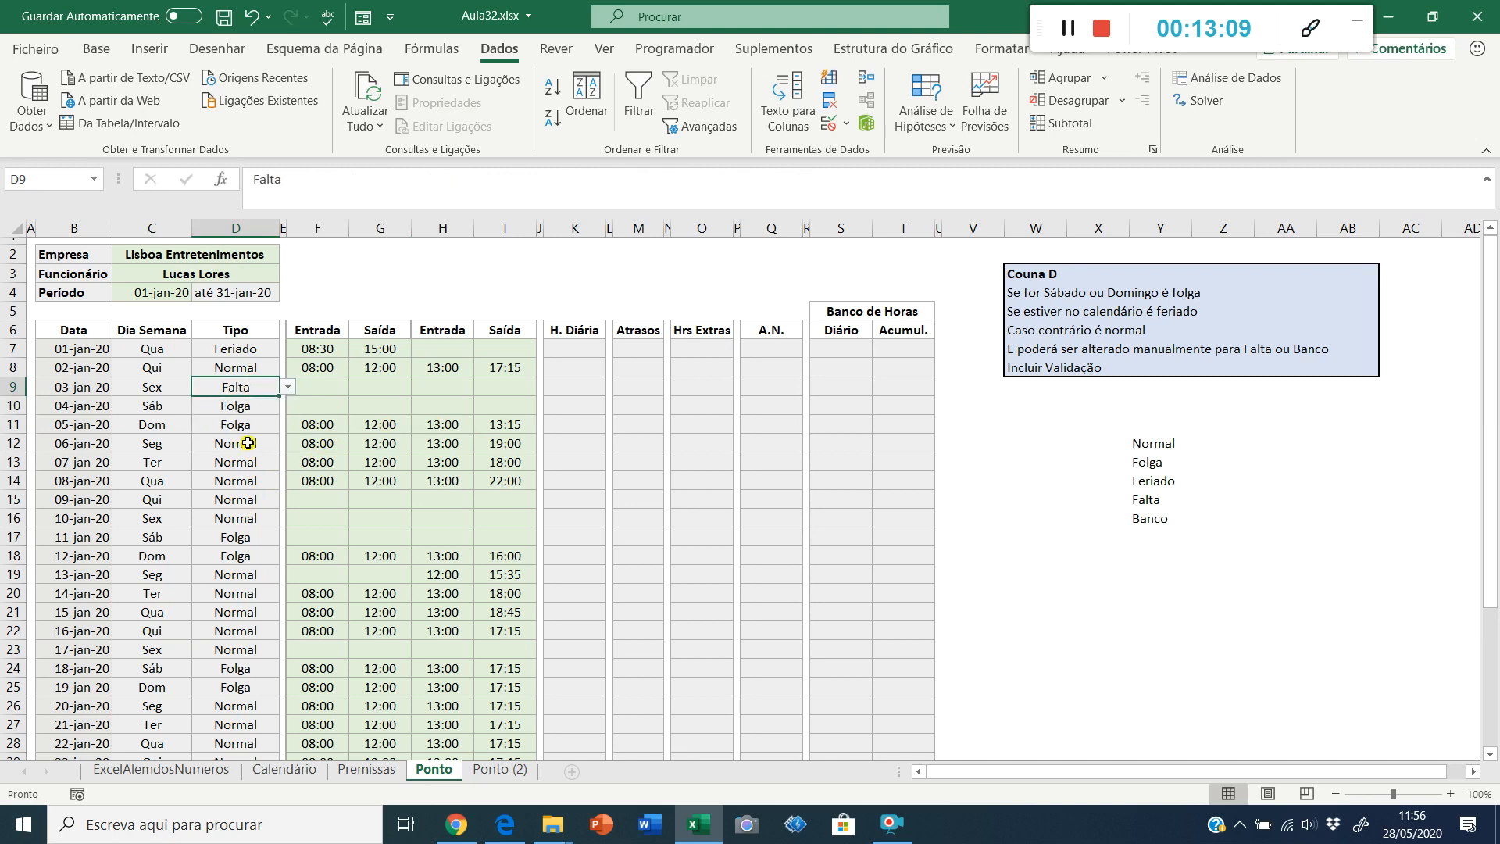
{"action": "left_click", "coordinate": [288, 386]}
{"action": "left_click", "coordinate": [260, 455]}
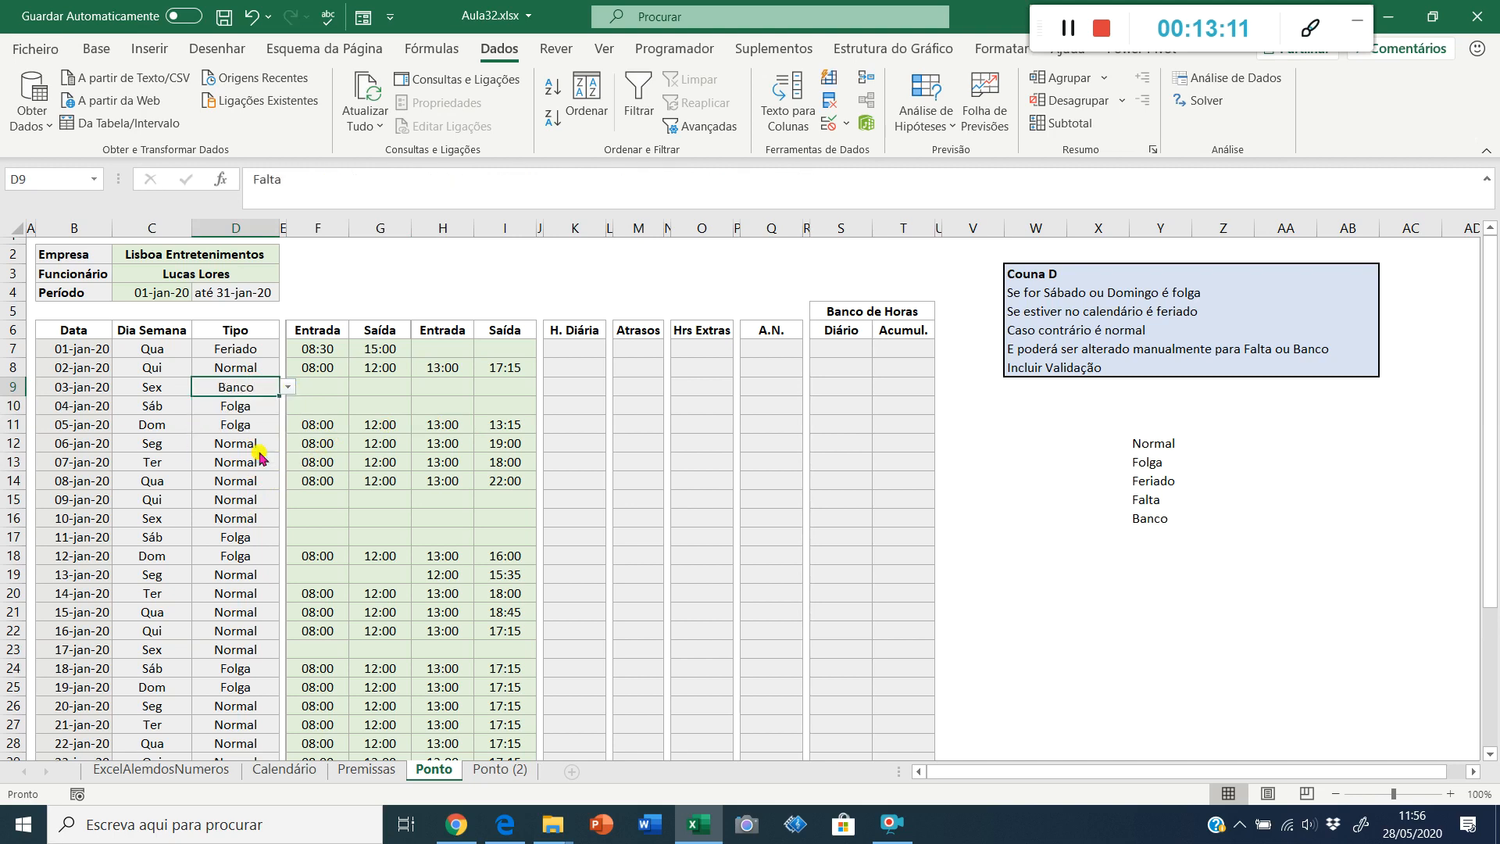
{"action": "left_click", "coordinate": [288, 391]}
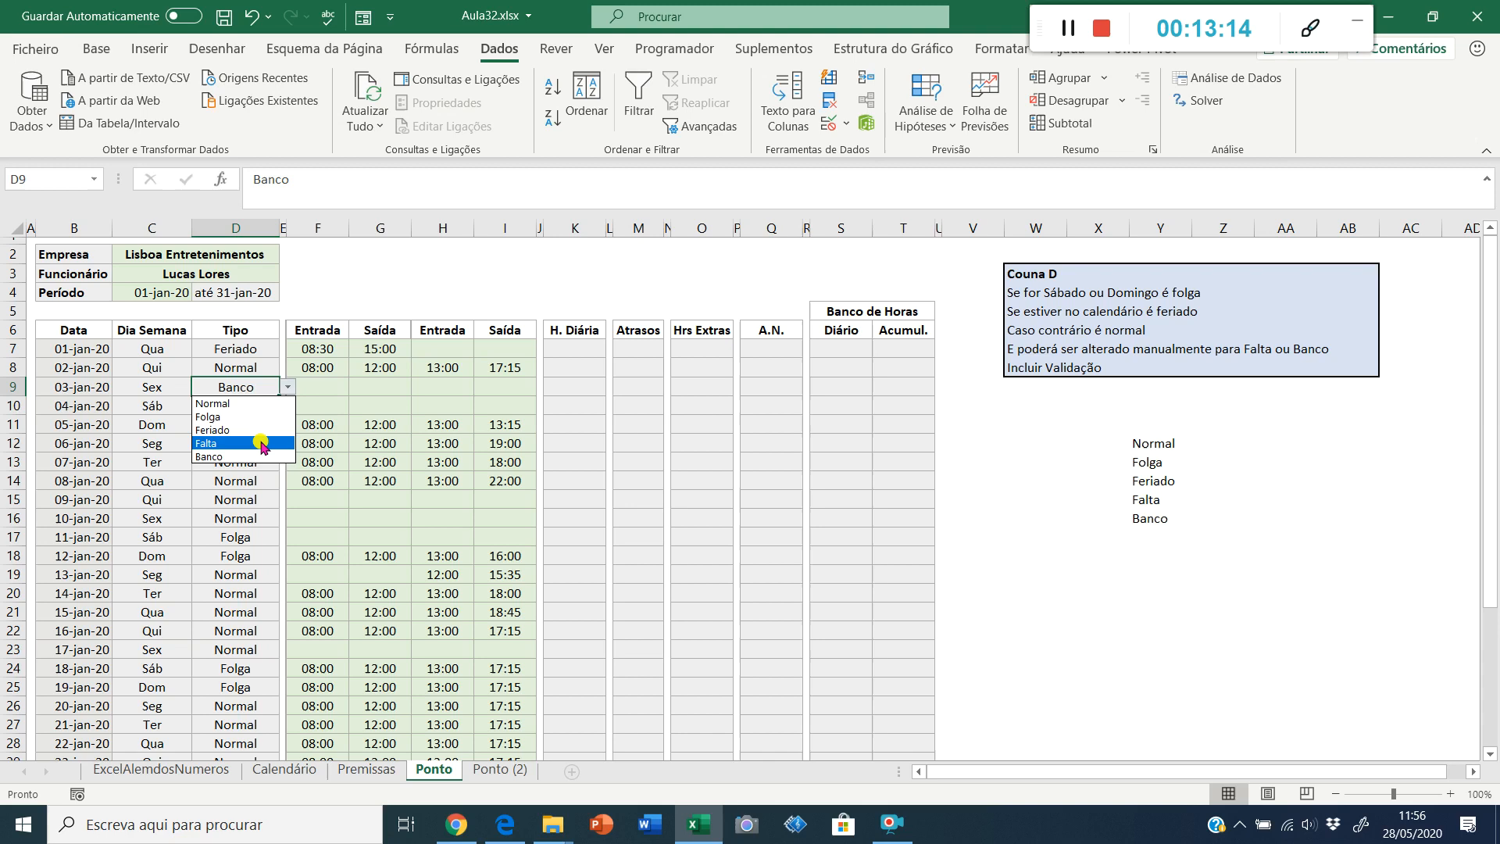
{"action": "left_click", "coordinate": [260, 442]}
{"action": "left_click", "coordinate": [258, 424]}
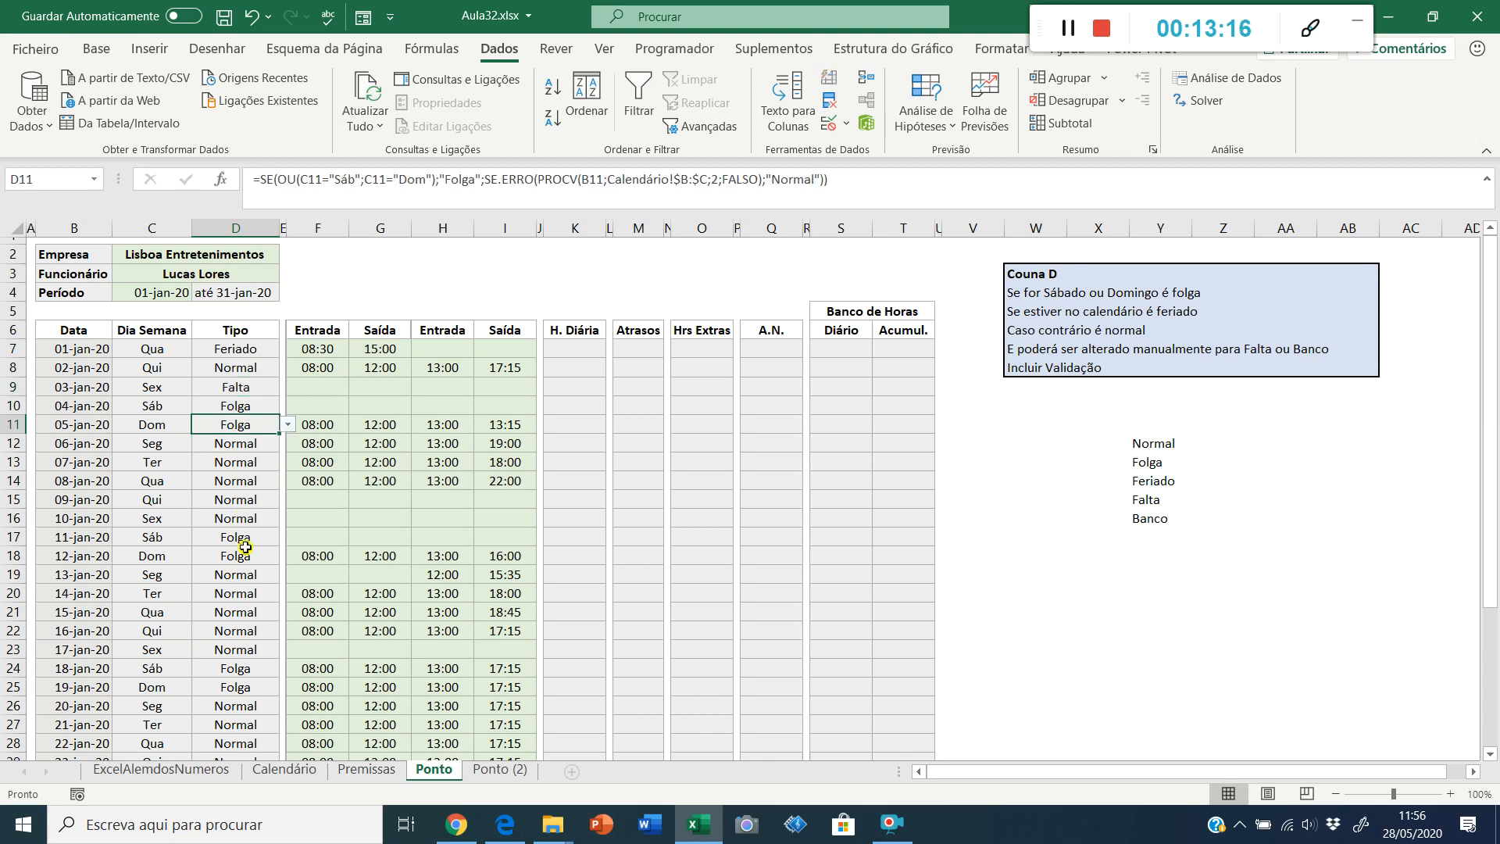
{"action": "left_click", "coordinate": [224, 462]}
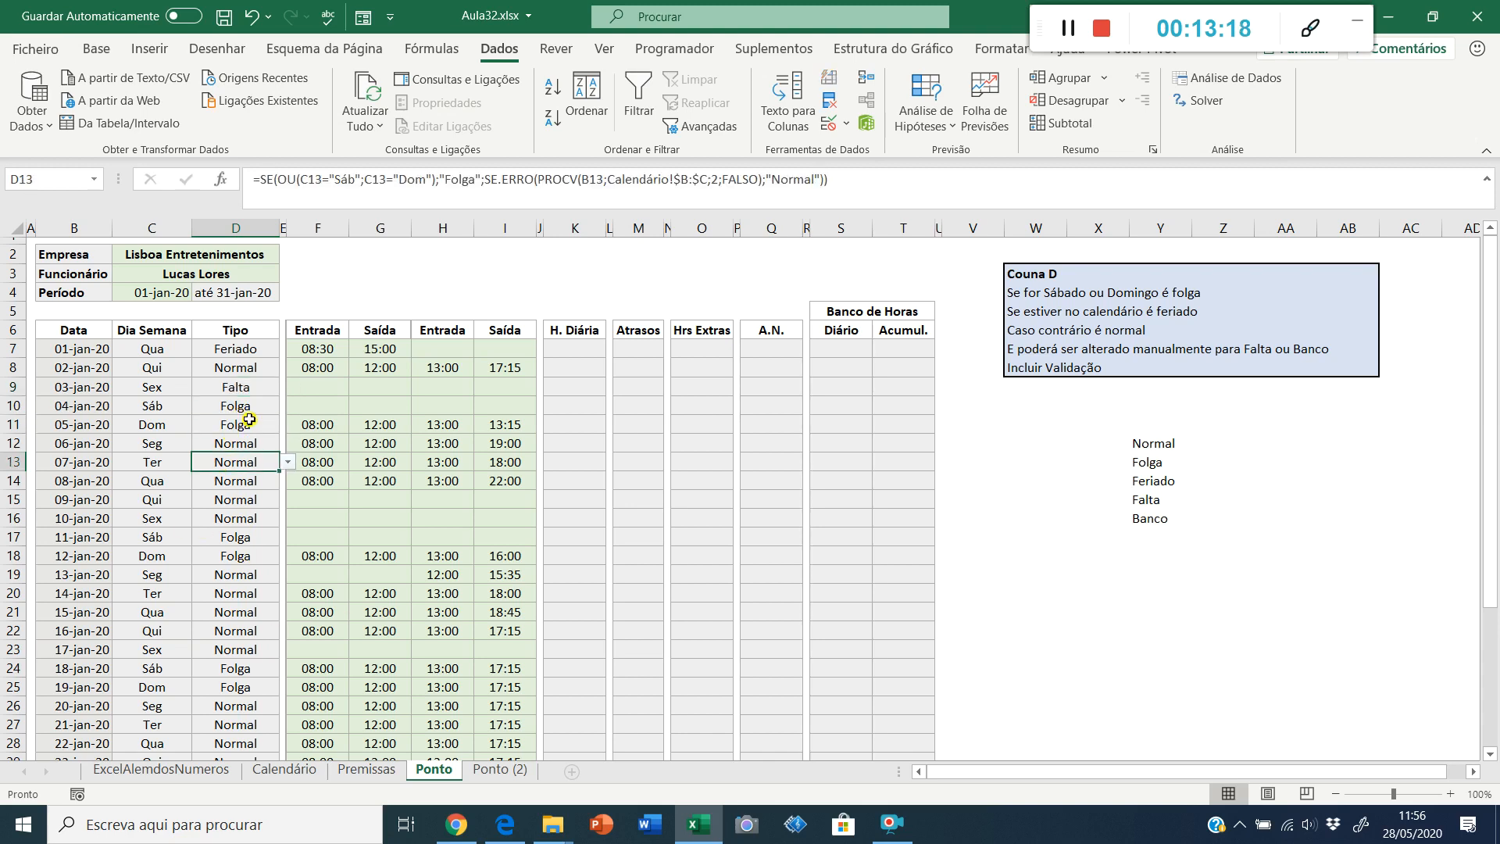
Step: Add the test entry HEEEEE to the Tipo Hora list in cell R9 of the Premissas sheet
{"action": "left_click", "coordinate": [367, 770]}
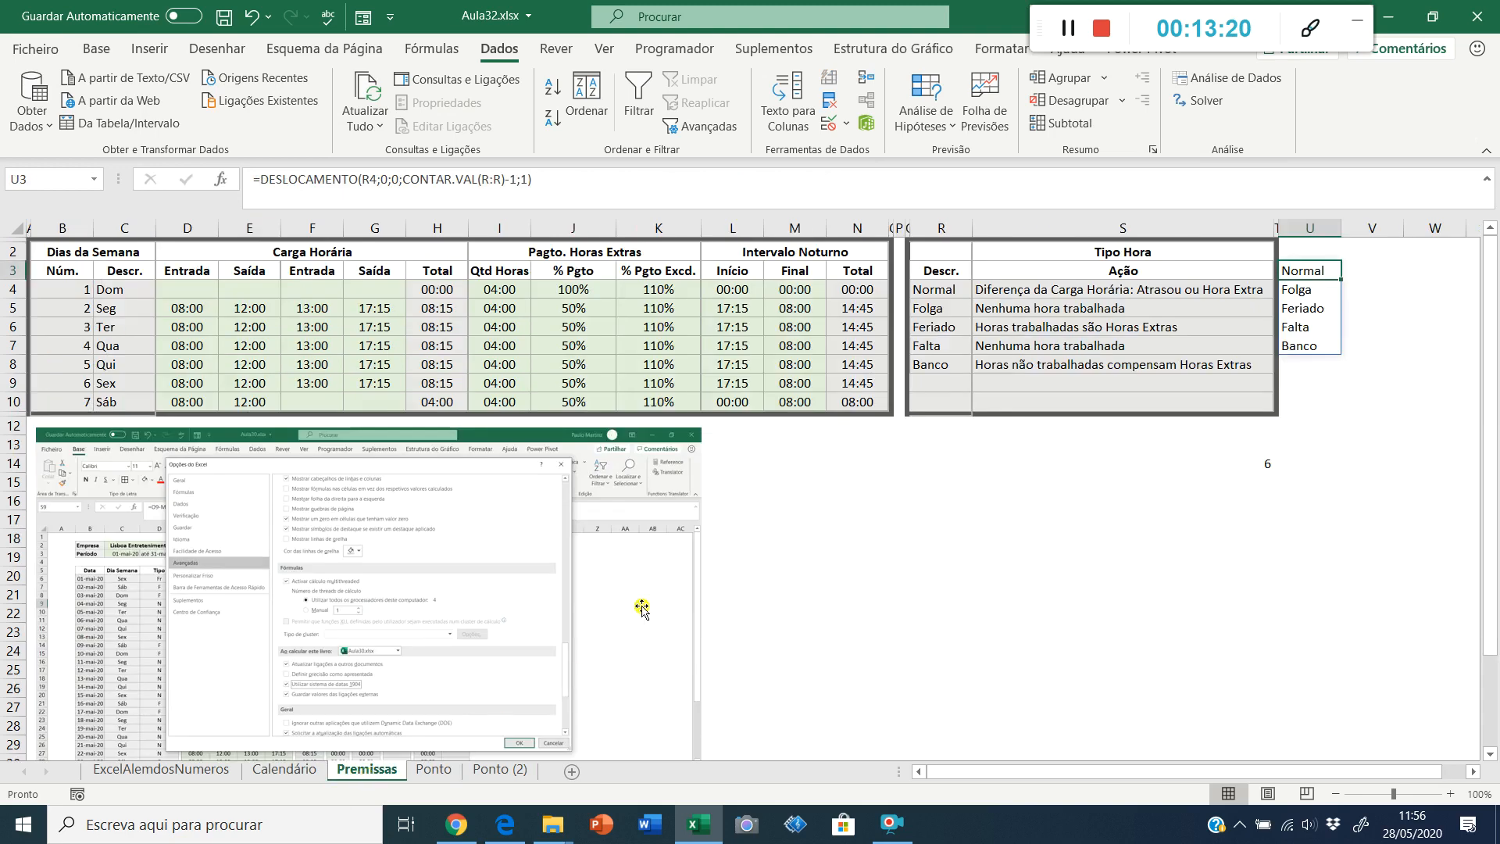
{"action": "left_click", "coordinate": [930, 388]}
{"action": "type", "text": "HEE"}
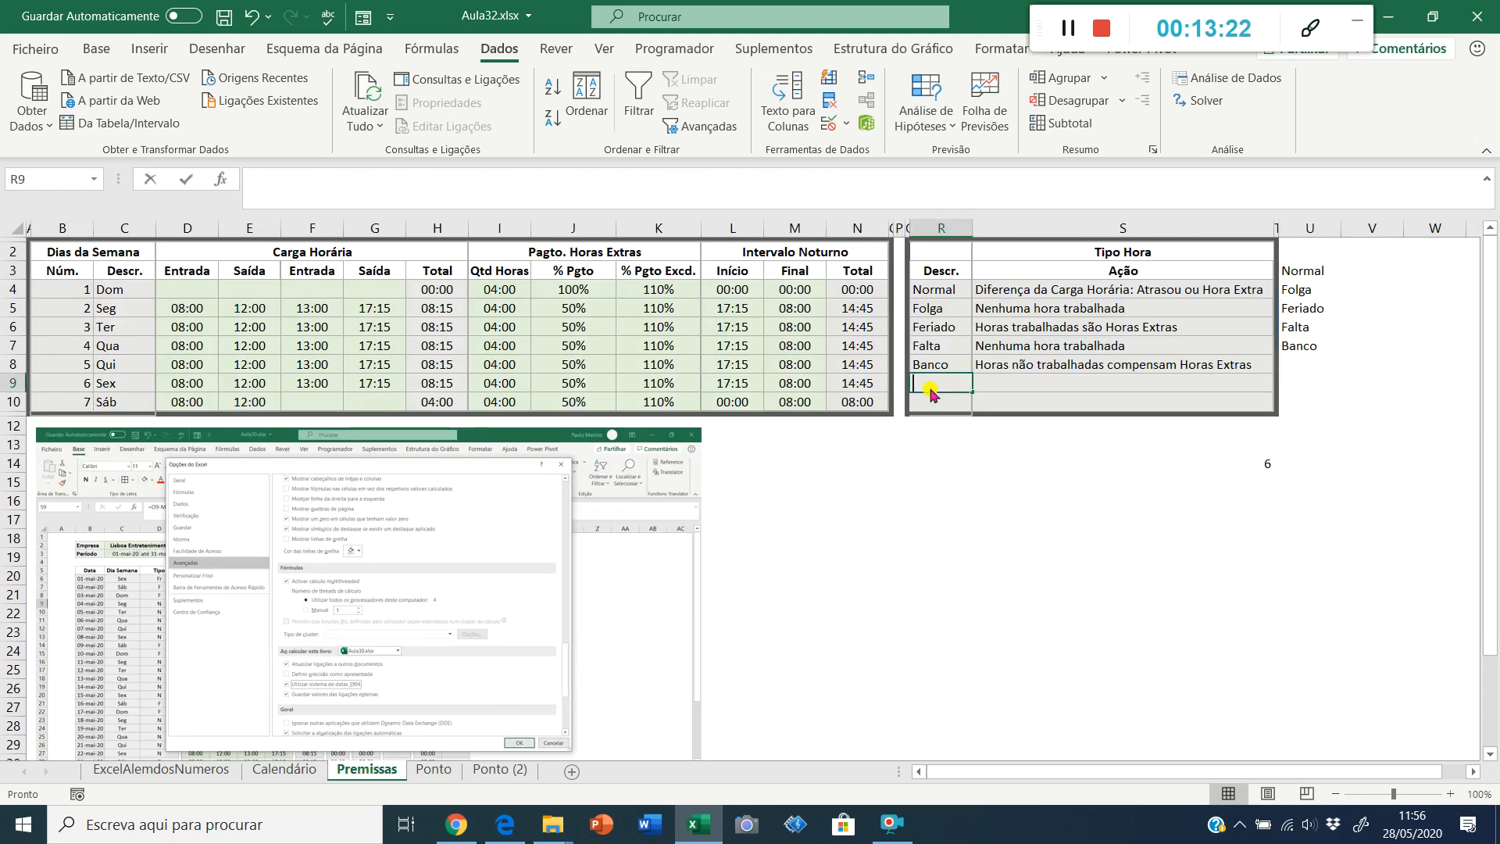
{"action": "key", "text": "Return"}
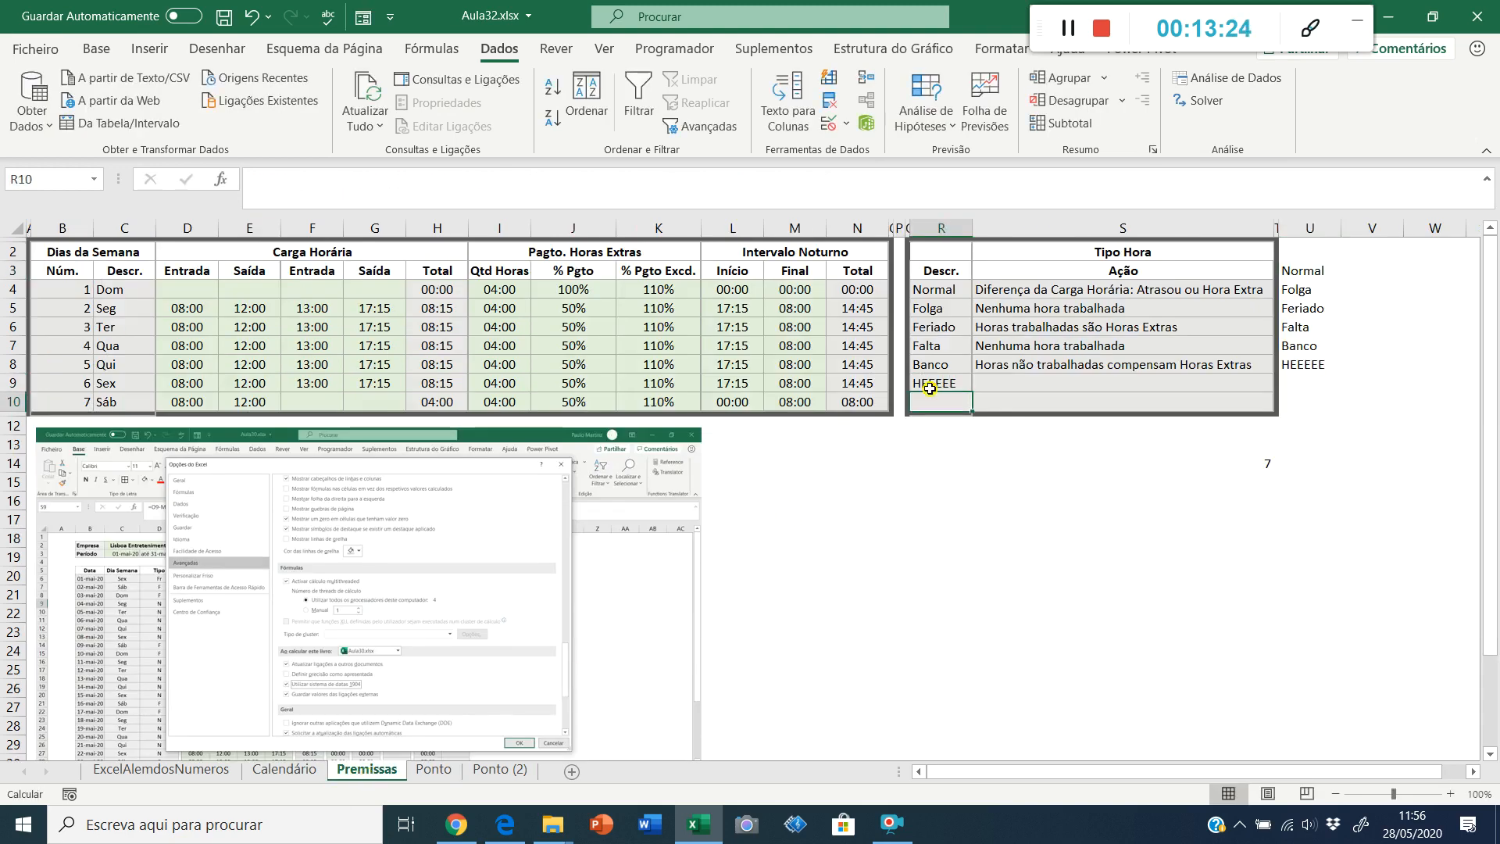
Step: Check the validation list of Tipo cell D14 on the Ponto sheet for the HEEEEE entry
{"action": "key", "text": "ctrl+Page_Down"}
{"action": "left_click", "coordinate": [267, 488]}
{"action": "left_click", "coordinate": [289, 481]}
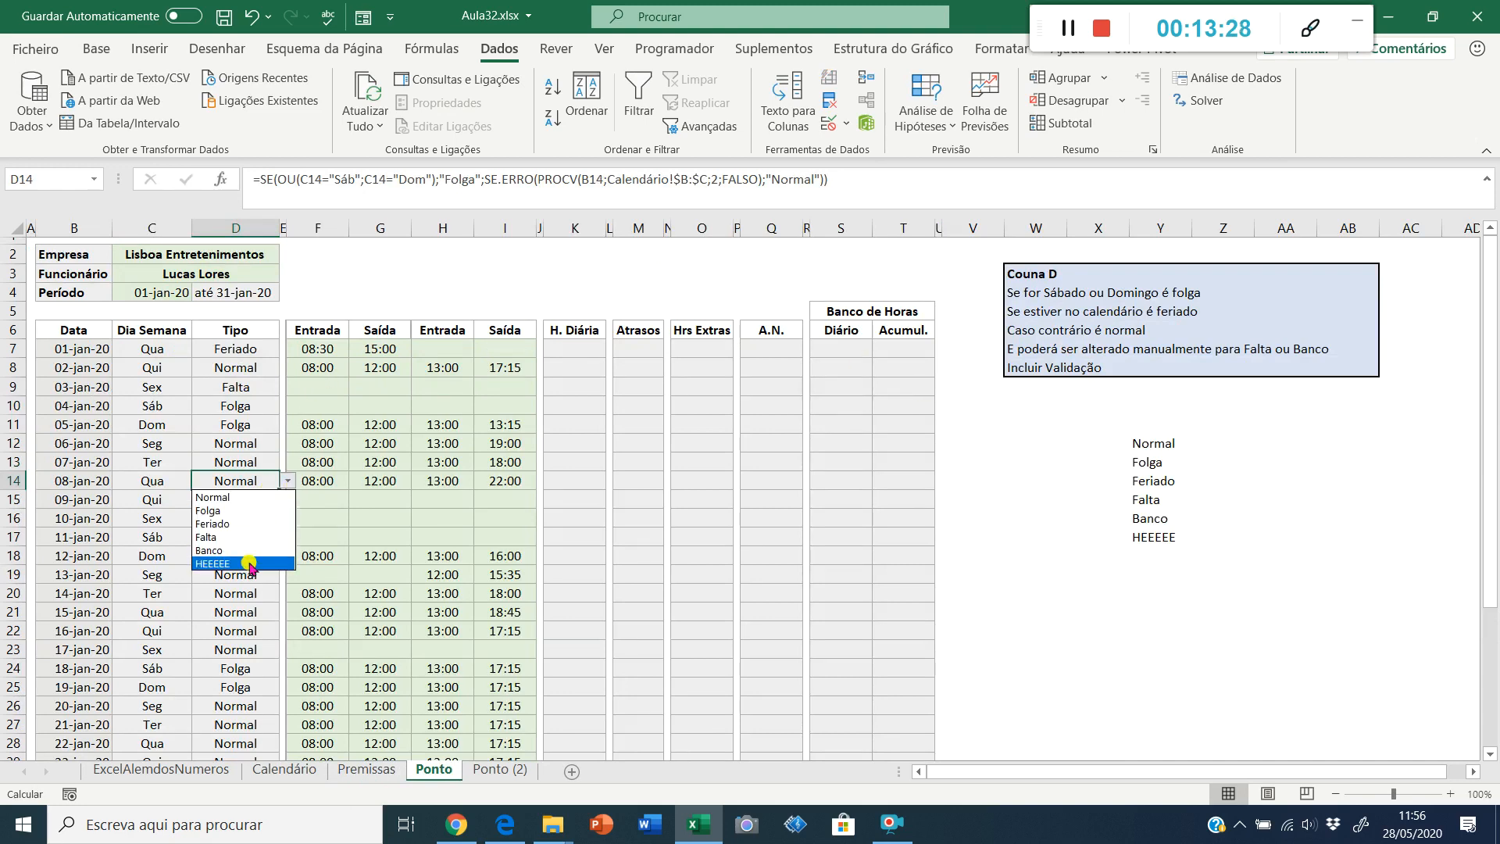
{"action": "key", "text": "Escape"}
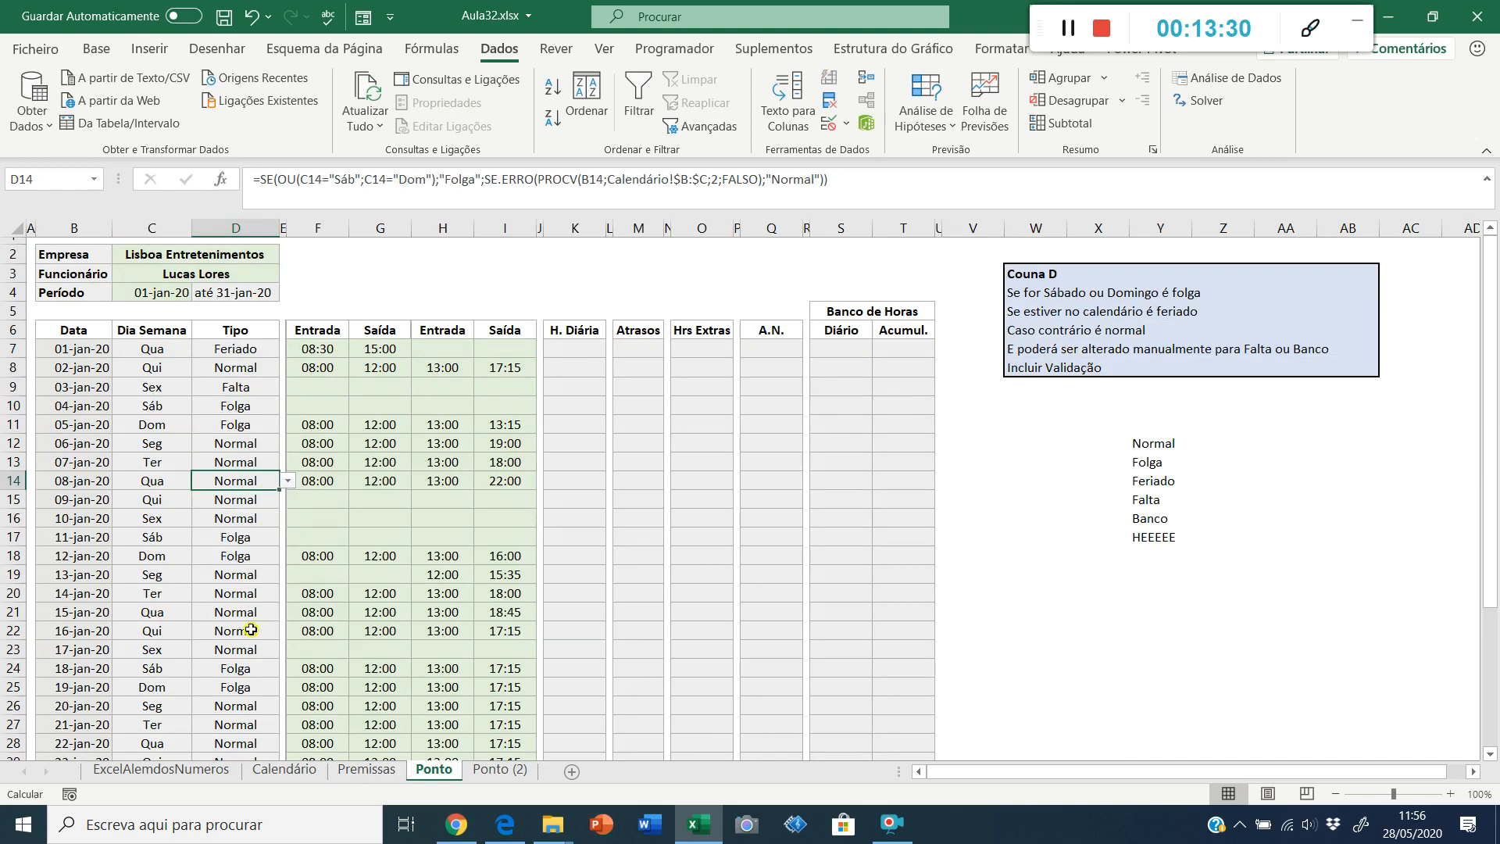
Step: Add the test entry SOL to the Tipo Hora list in cell R10 of the Premissas sheet
{"action": "left_click", "coordinate": [367, 769]}
{"action": "type", "text": "SO"}
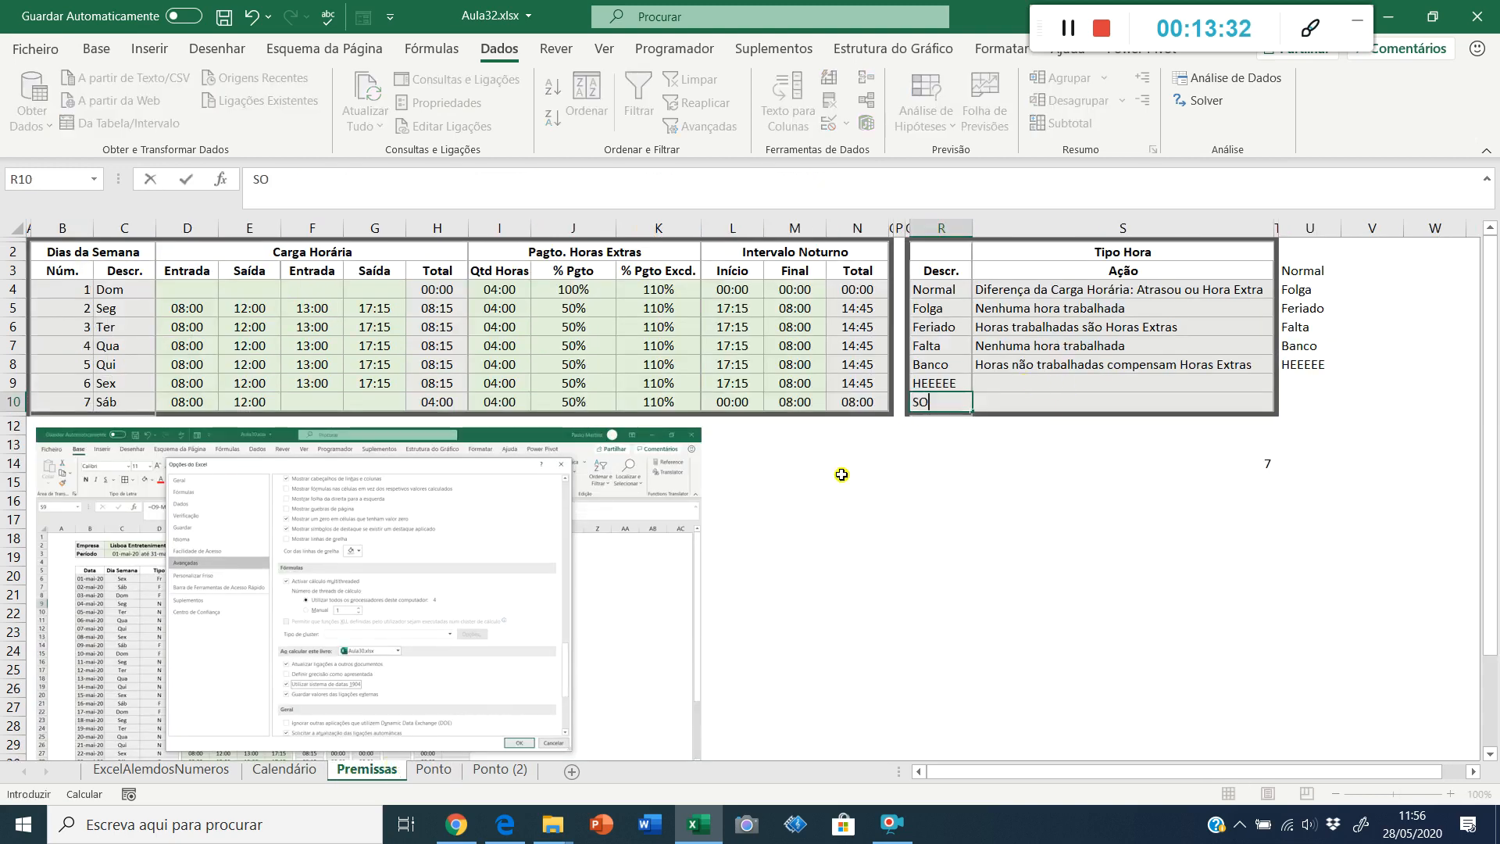
{"action": "type", "text": "L"}
{"action": "key", "text": "Return"}
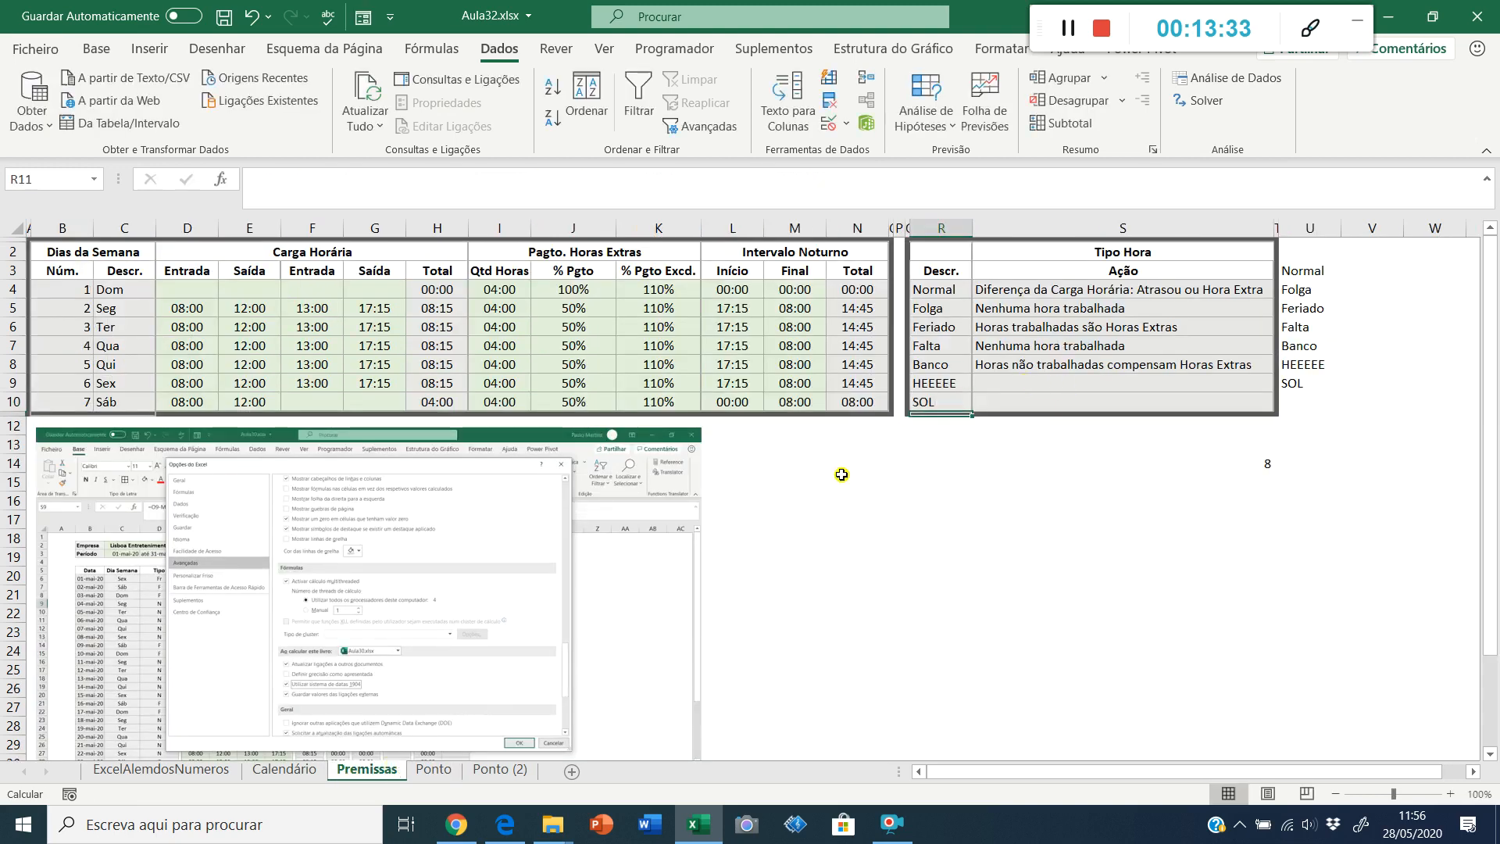
Step: Check the validation list of Tipo cell D10 on the Ponto sheet for the SOL entry
{"action": "left_click", "coordinate": [422, 770]}
{"action": "left_click", "coordinate": [236, 405]}
{"action": "left_click", "coordinate": [288, 405]}
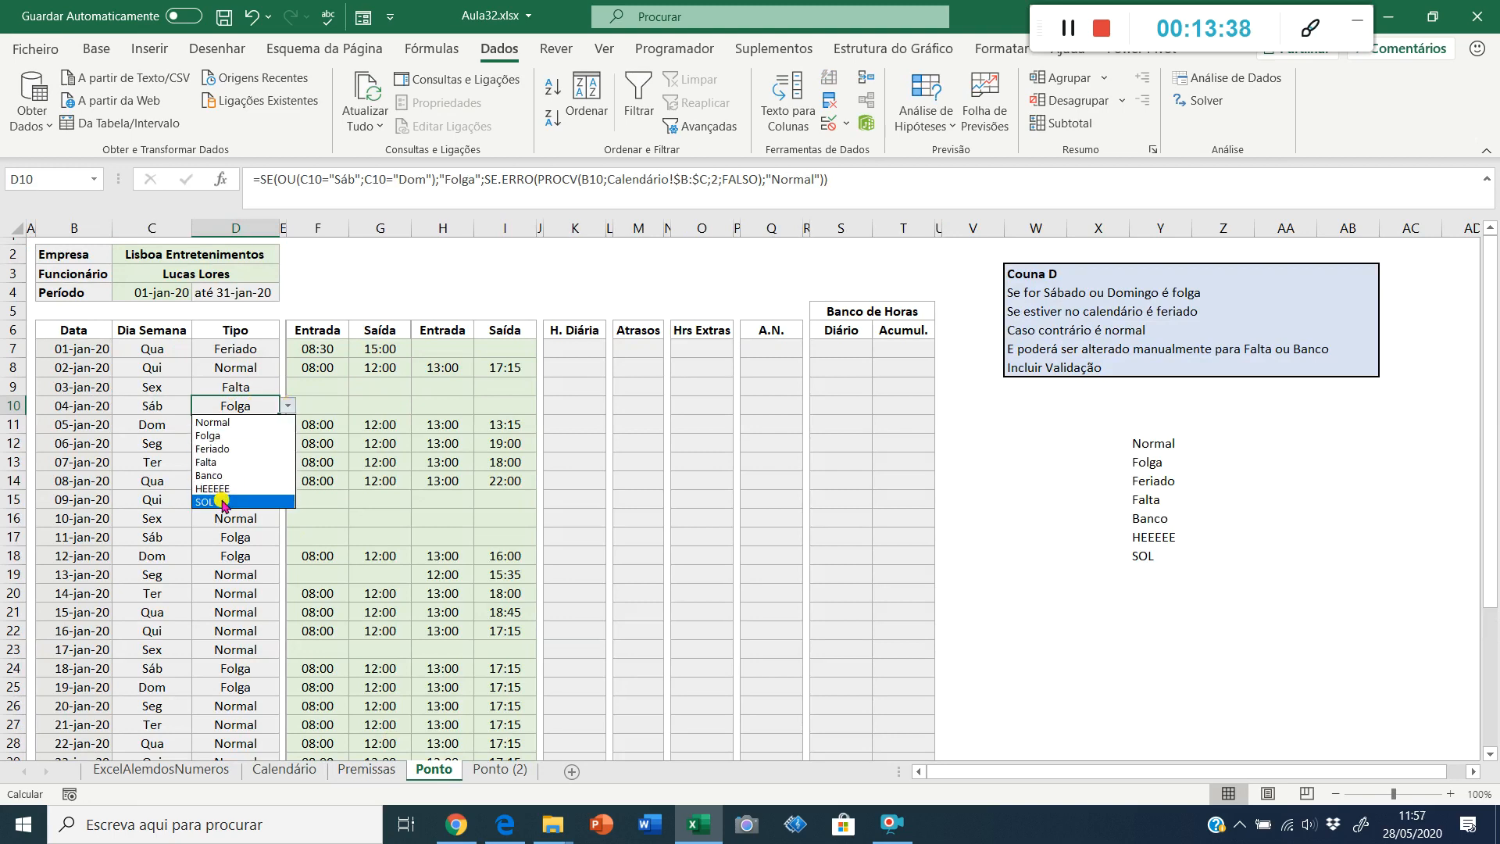
{"action": "key", "text": "Escape"}
{"action": "key", "text": "alt"}
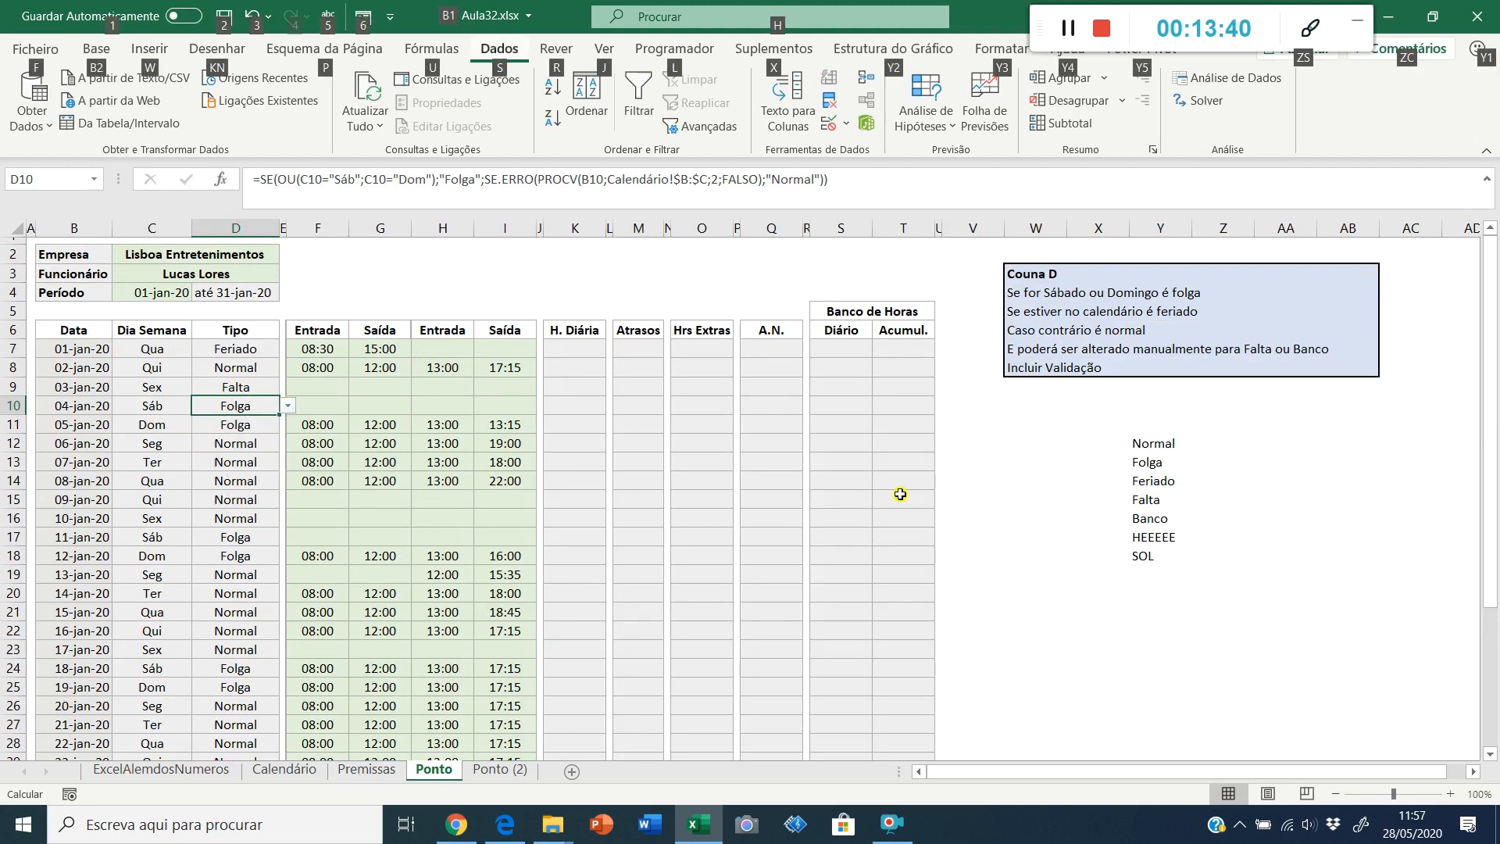
Step: Enter Chuva, Raios and Nuvens in cells R12 to R14 below the Tipo Hora table on the Premissas sheet
{"action": "left_click", "coordinate": [375, 768]}
{"action": "left_click", "coordinate": [949, 448]}
{"action": "key", "text": "Up"}
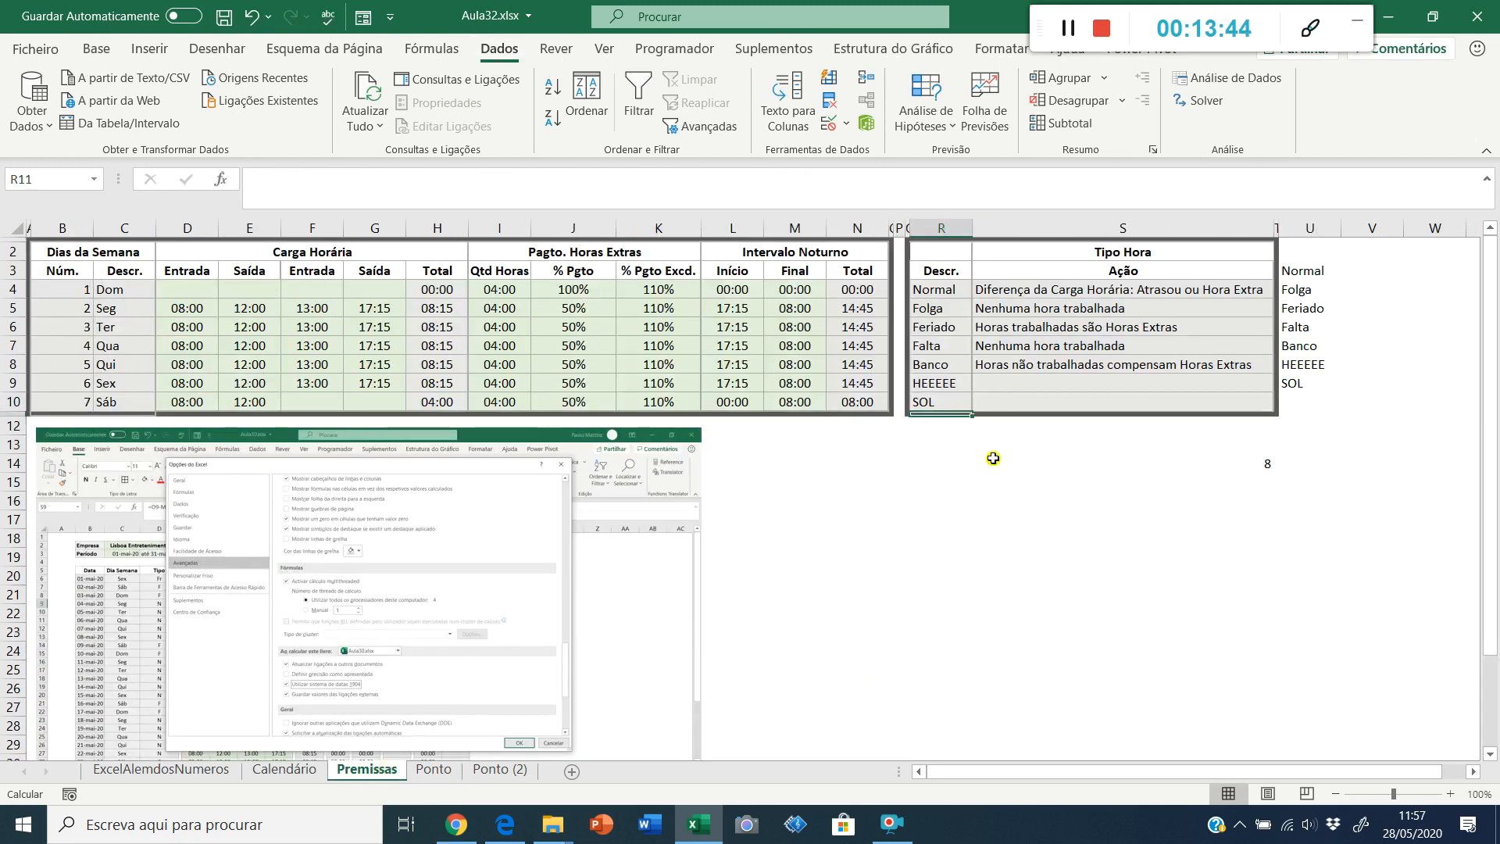
{"action": "type", "text": "Chuva"}
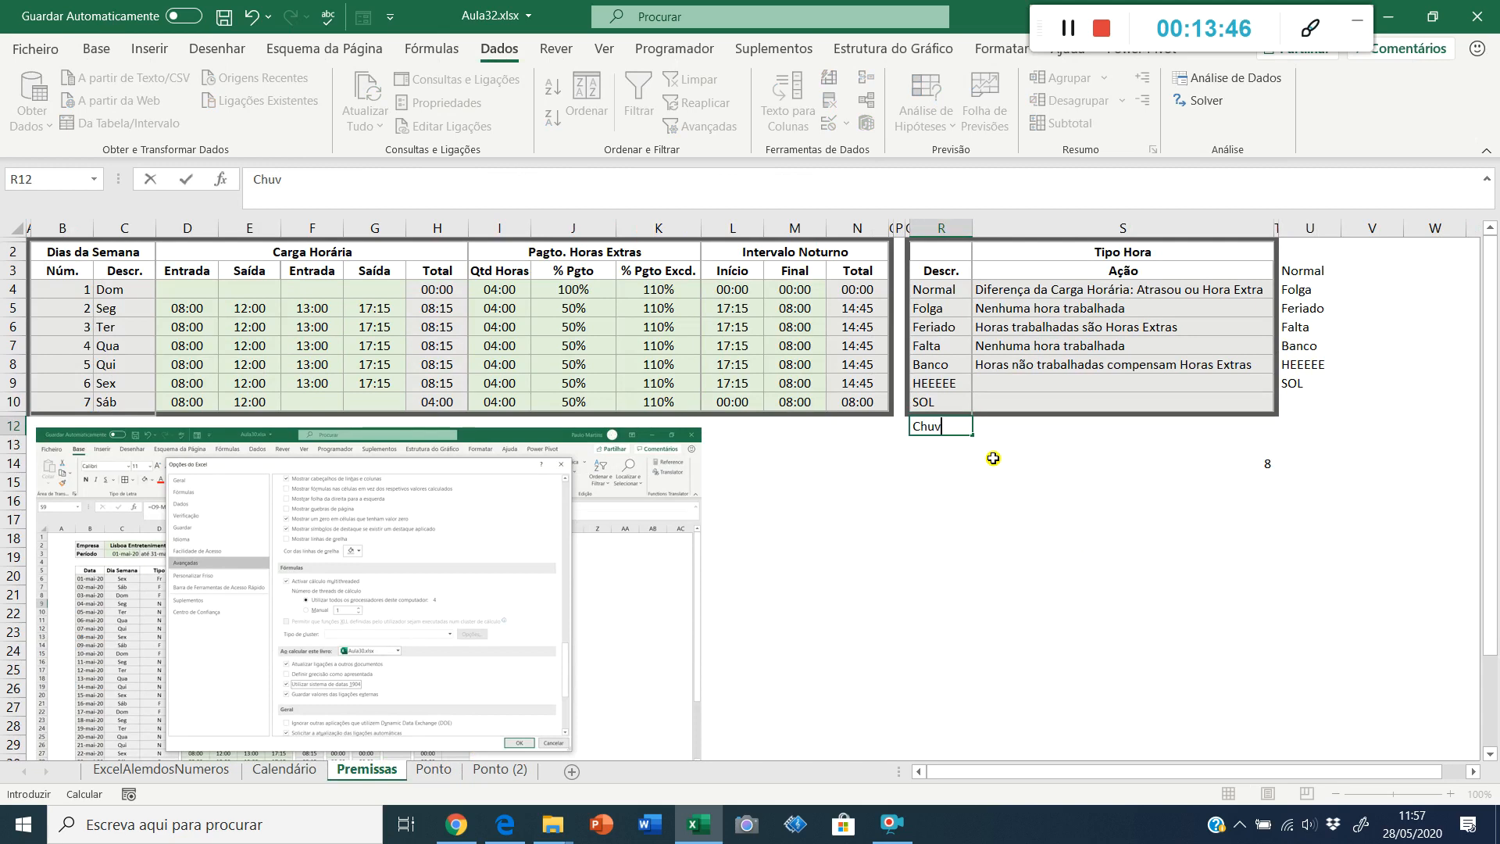
{"action": "key", "text": "Return"}
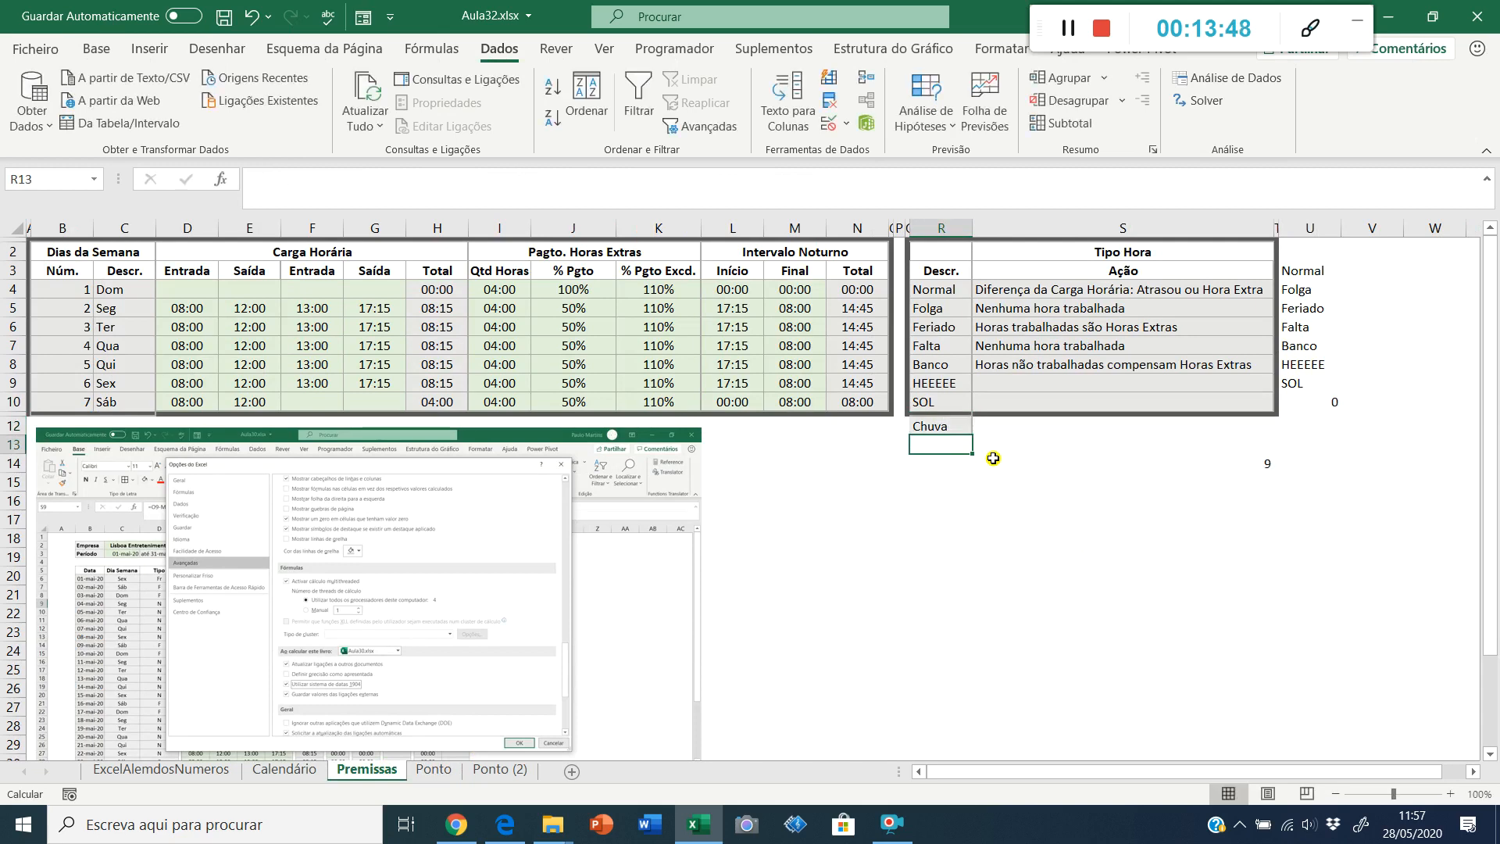
{"action": "type", "text": "Raios"}
{"action": "key", "text": "Return"}
{"action": "type", "text": "Nuv"}
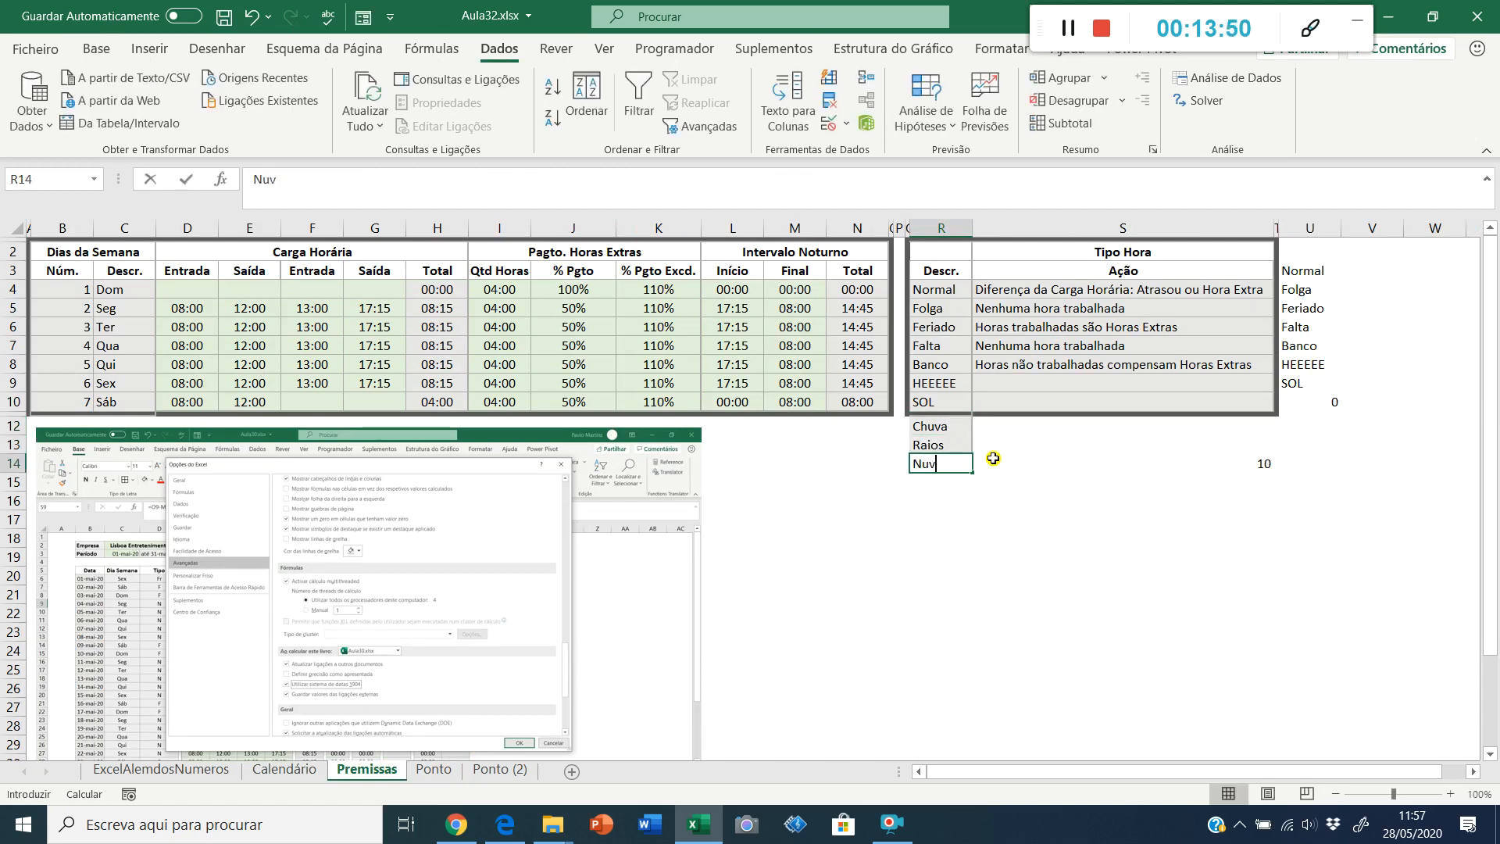
{"action": "type", "text": "ens"}
{"action": "key", "text": "Return"}
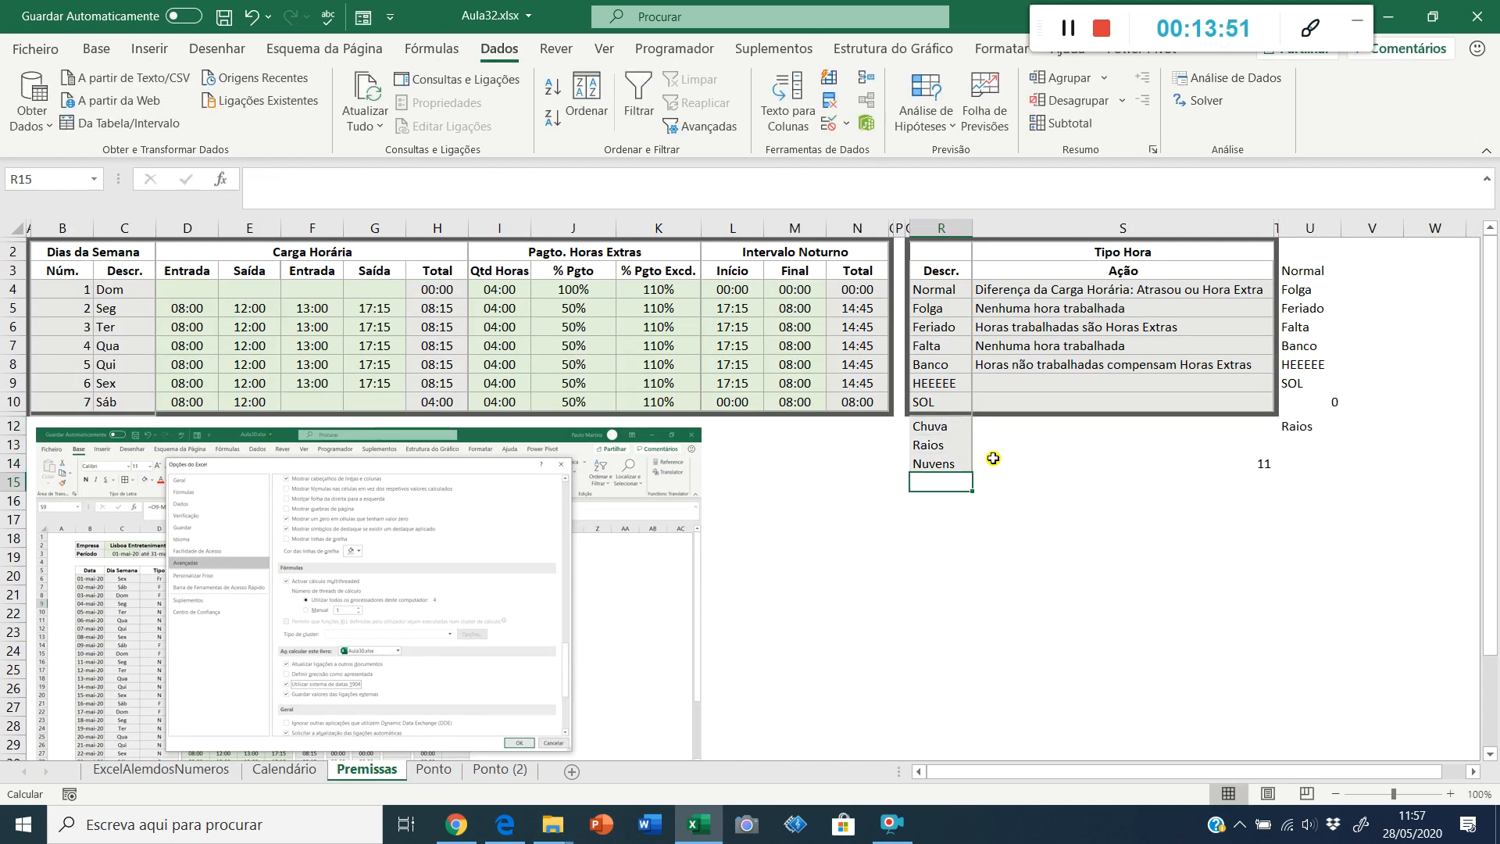
Step: Check the validation list of Tipo cell D10 on the Ponto sheet for the Chuva, Raios and Nuvens entries
{"action": "left_click", "coordinate": [432, 770]}
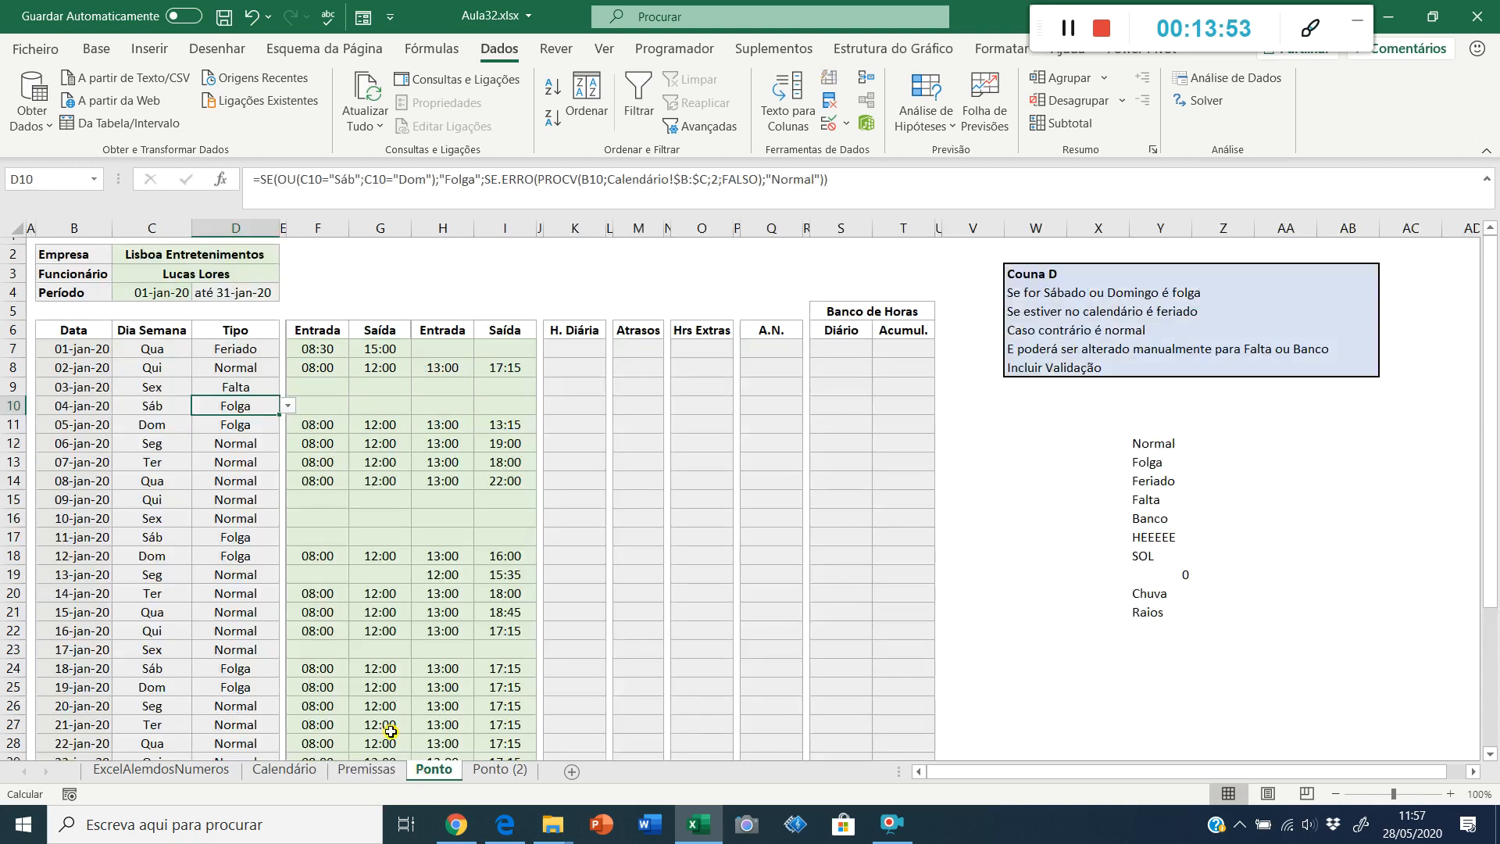
{"action": "left_click", "coordinate": [286, 405]}
{"action": "mouse_move", "coordinate": [285, 478]}
{"action": "left_mouse_down"}
{"action": "mouse_move", "coordinate": [284, 516]}
{"action": "mouse_move", "coordinate": [290, 437]}
{"action": "mouse_move", "coordinate": [287, 495]}
{"action": "left_mouse_up"}
{"action": "left_click", "coordinate": [386, 484]}
{"action": "left_click", "coordinate": [252, 373]}
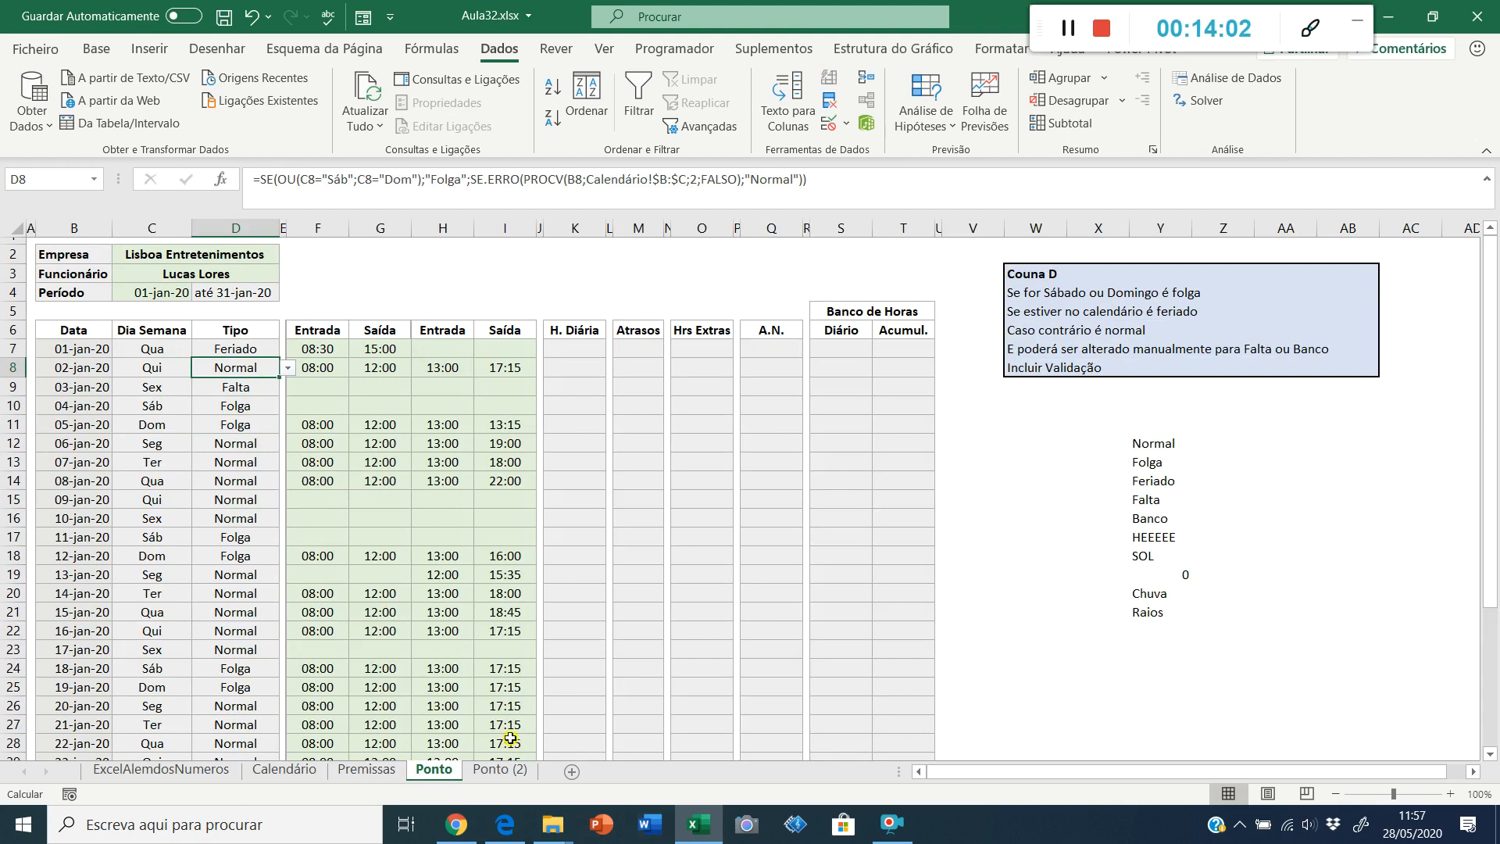
Step: Delete the Chuva, Raios and Nuvens test entries below the Tipo Hora table on the Premissas sheet
{"action": "left_click", "coordinate": [383, 770]}
{"action": "left_click_drag", "start_coordinate": [943, 428], "coordinate": [953, 499]}
{"action": "key", "text": "Delete"}
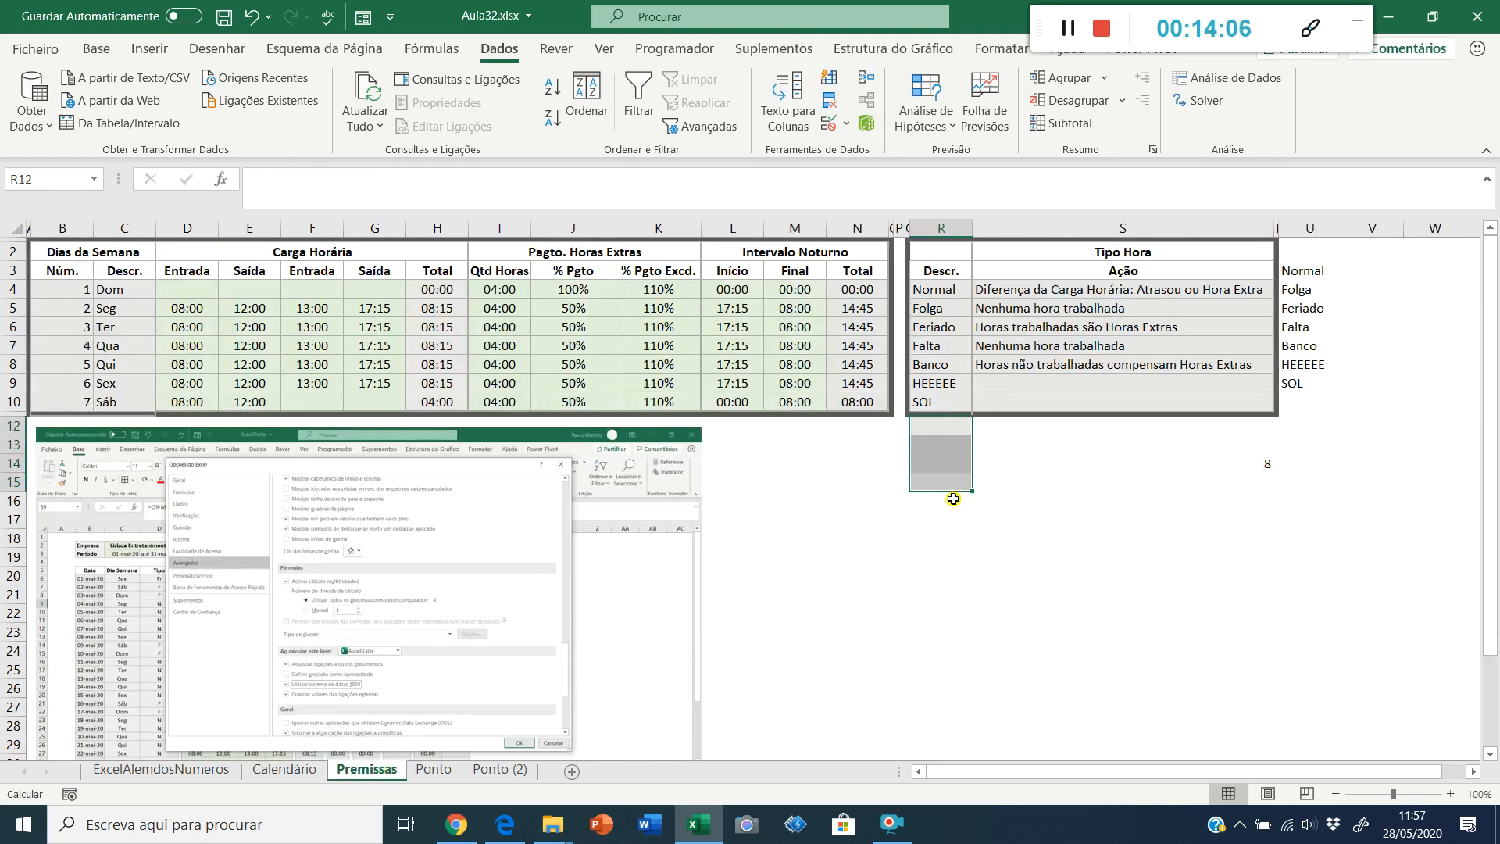
Step: Copy blank cell Q12 over R12:S14 on the Premissas sheet to clear the leftover shading and test count
{"action": "key", "text": "Up"}
{"action": "key", "text": "Down"}
{"action": "key", "text": "Left"}
{"action": "key", "text": "ctrl+c"}
{"action": "key", "text": "Right"}
{"action": "key", "text": "shift+Down"}
{"action": "key", "text": "shift+Down"}
{"action": "key", "text": "shift+Right"}
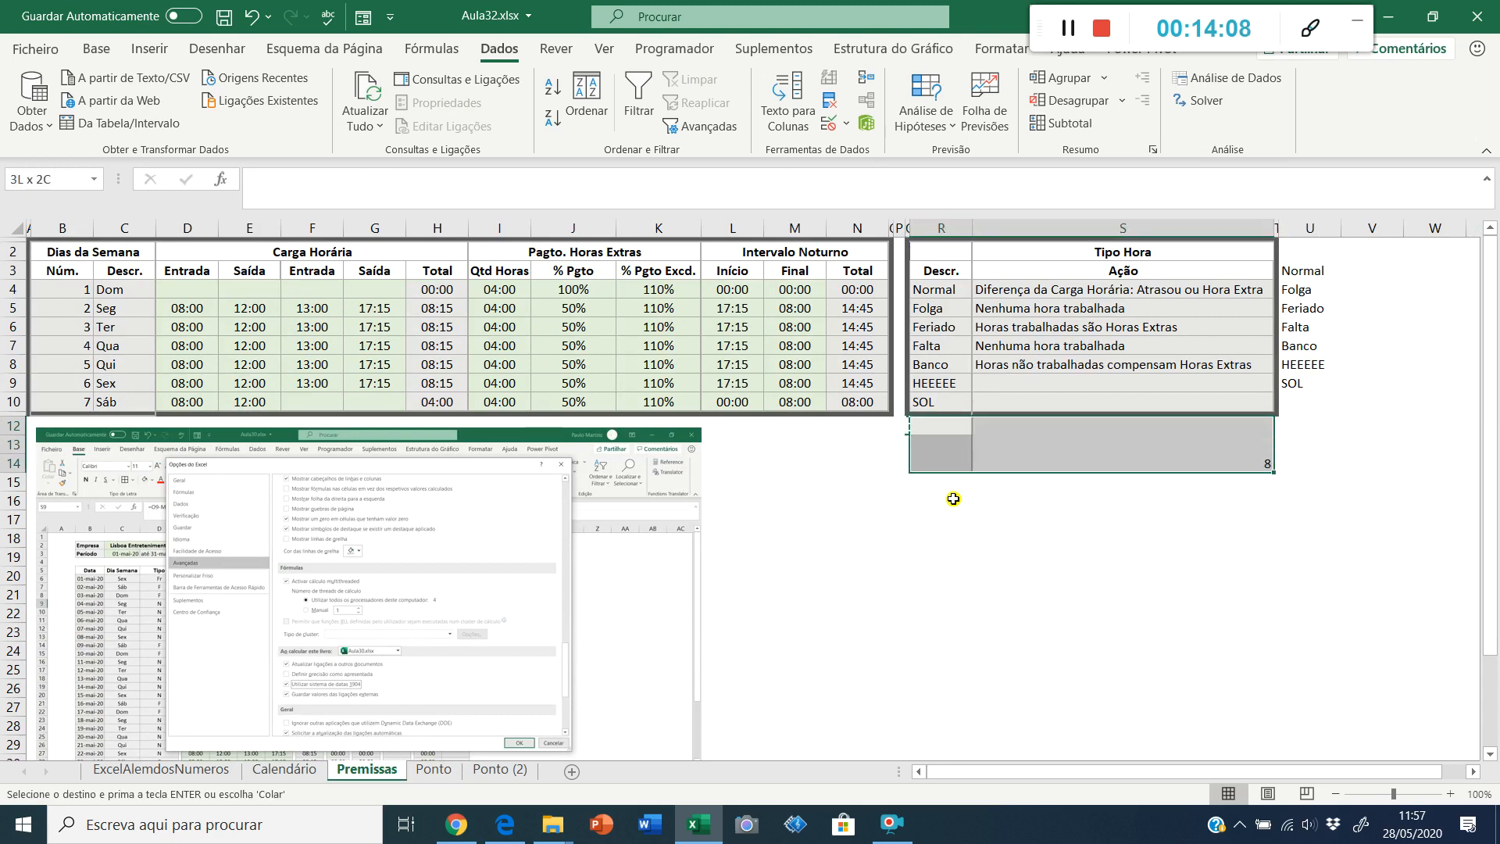
{"action": "key", "text": "Return"}
Step: Delete the DESLOCAMENTO test formula and its spilled list starting at cell U3 of the Premissas sheet
{"action": "key", "text": "Right"}
{"action": "key", "text": "Right"}
{"action": "key", "text": "Right"}
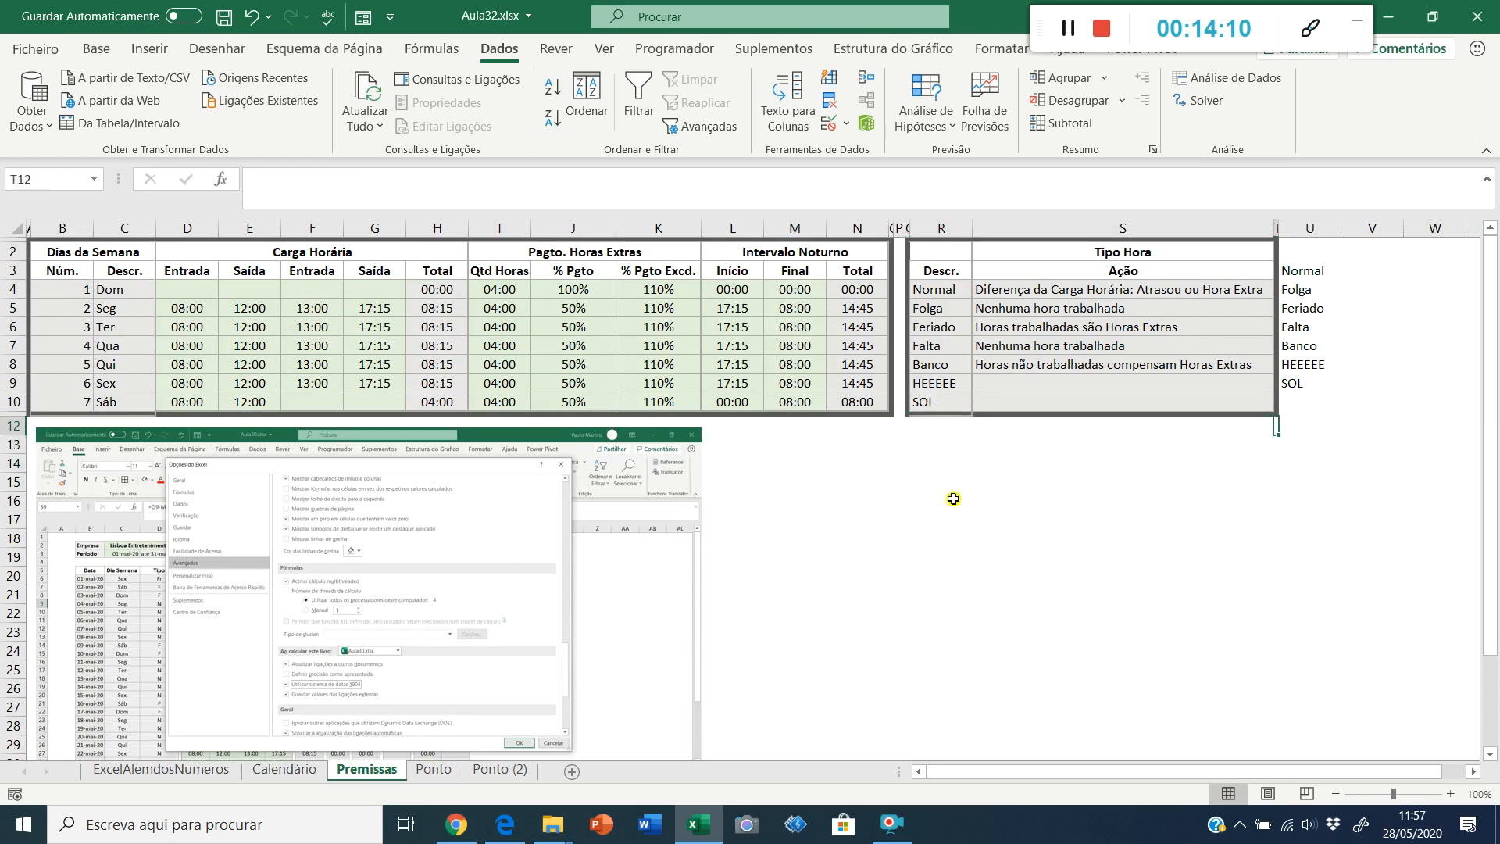
{"action": "key", "text": "ctrl+Up"}
{"action": "key", "text": "ctrl+Up"}
{"action": "key", "text": "Down"}
{"action": "key", "text": "Up"}
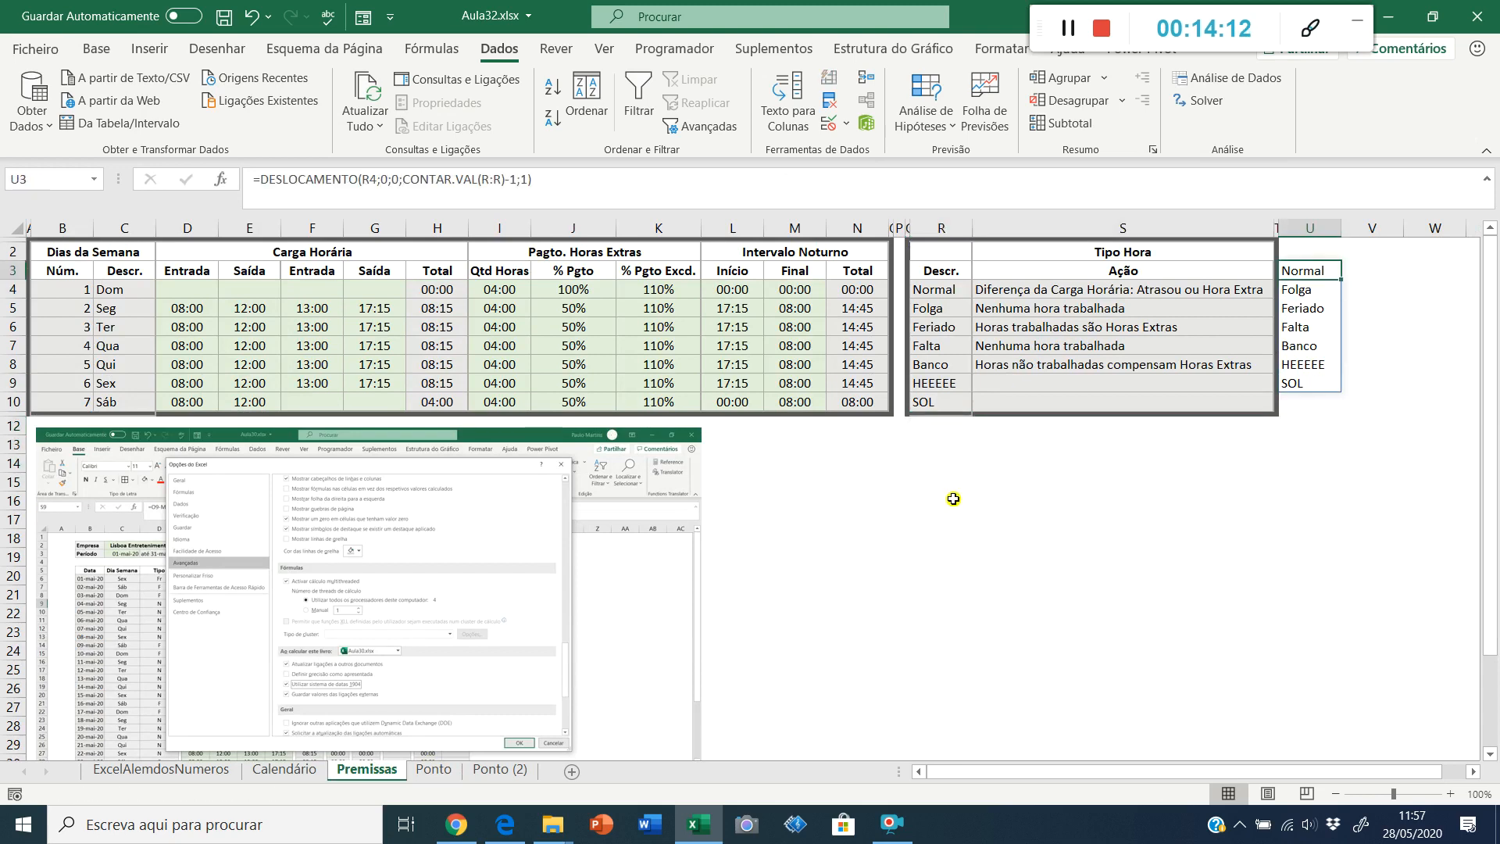
{"action": "key", "text": "ctrl+shift+Down"}
{"action": "key", "text": "Delete"}
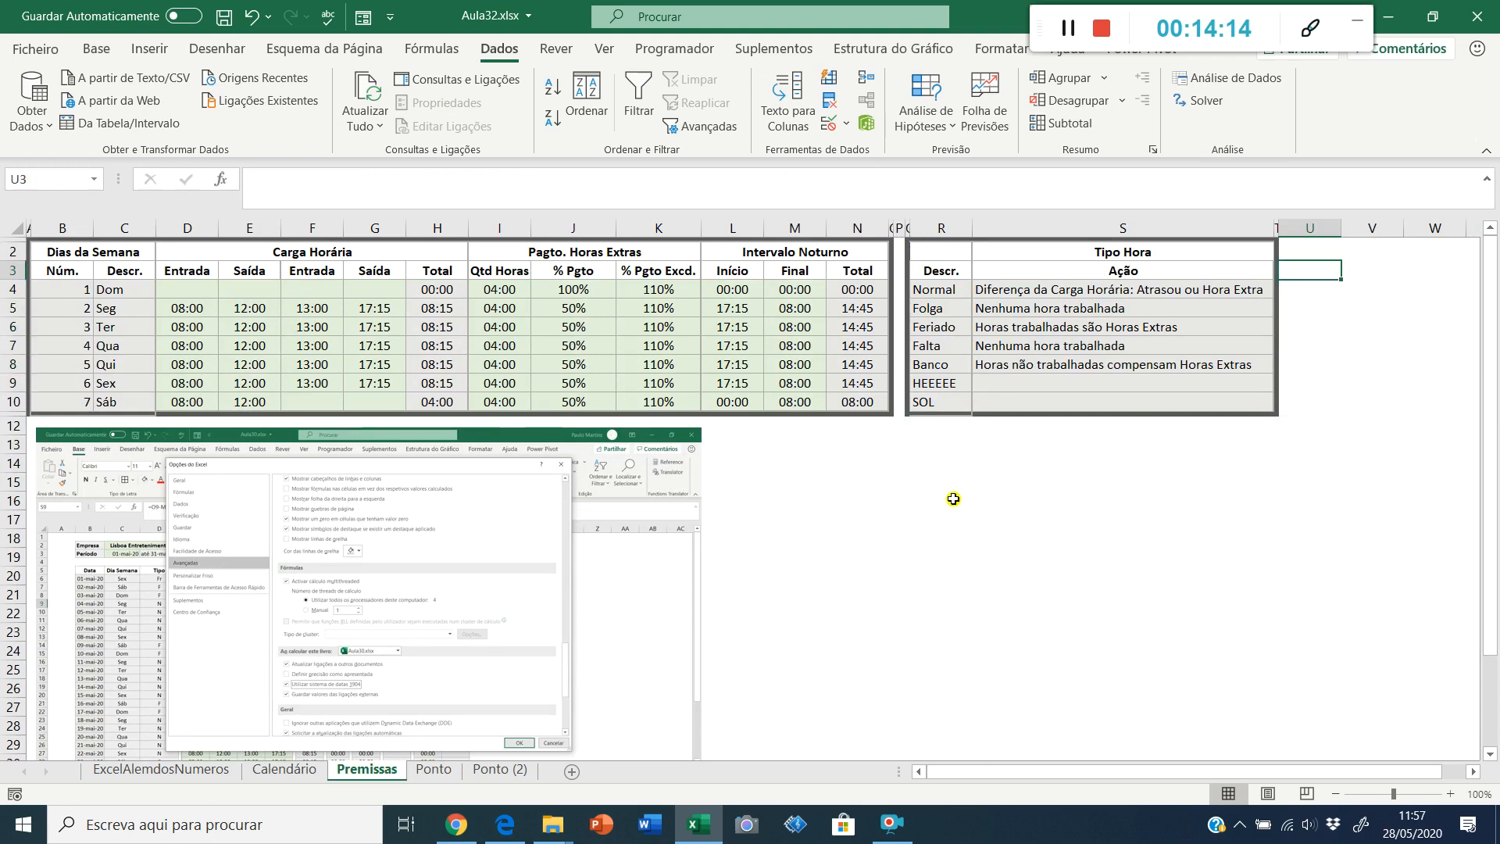
Step: Review the Referência, Linhas, Colunas, Altura and Largura arguments of the DESLOCAMENTO formula in cell Y12 of the Ponto sheet
{"action": "key", "text": "ctrl+Page_Down"}
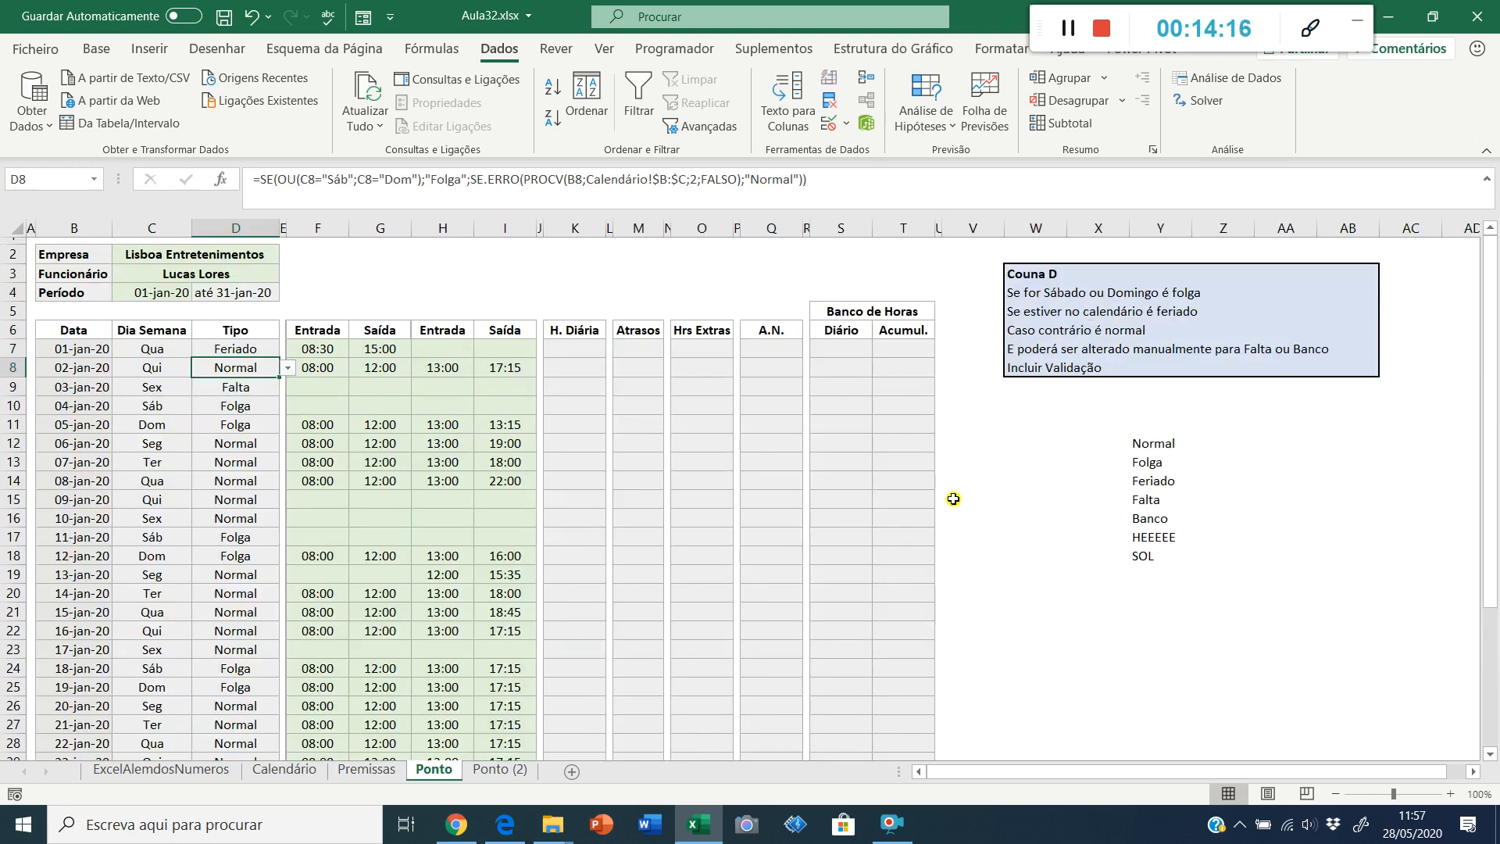
{"action": "left_click", "coordinate": [1154, 444]}
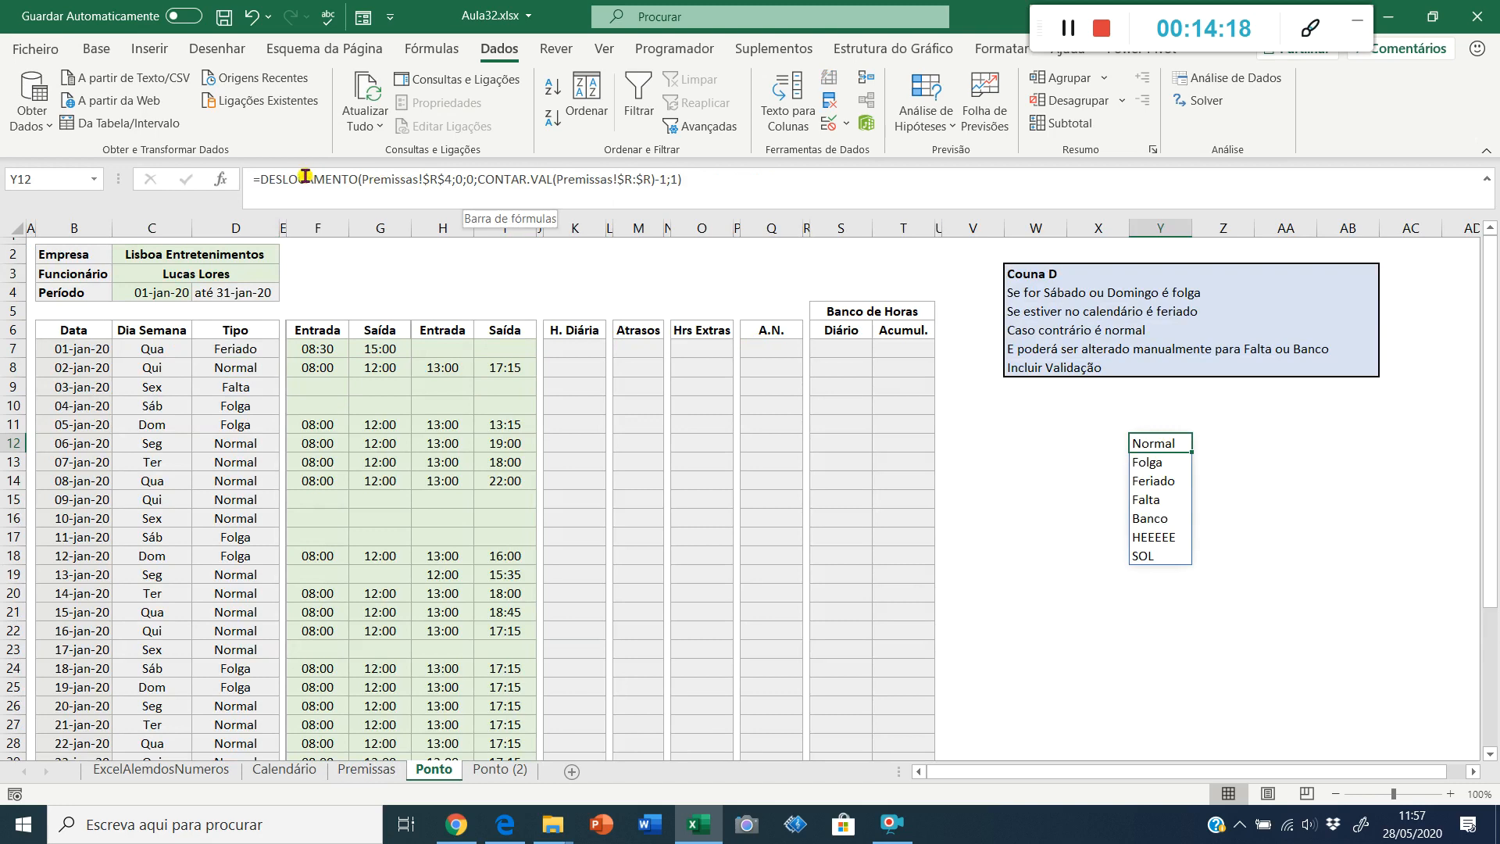
{"action": "left_click", "coordinate": [231, 178]}
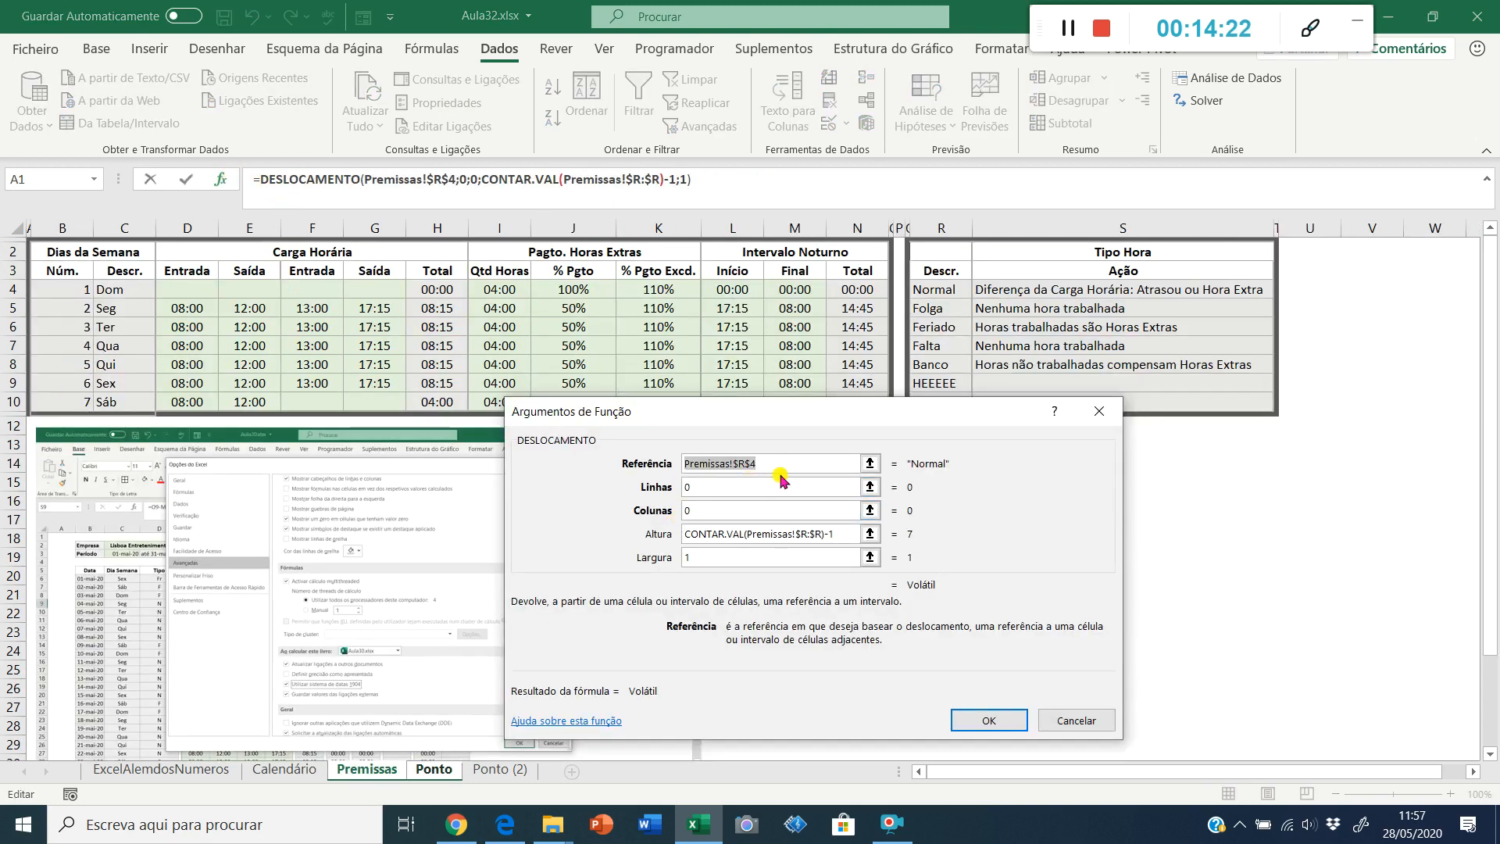
{"action": "left_click", "coordinate": [718, 488]}
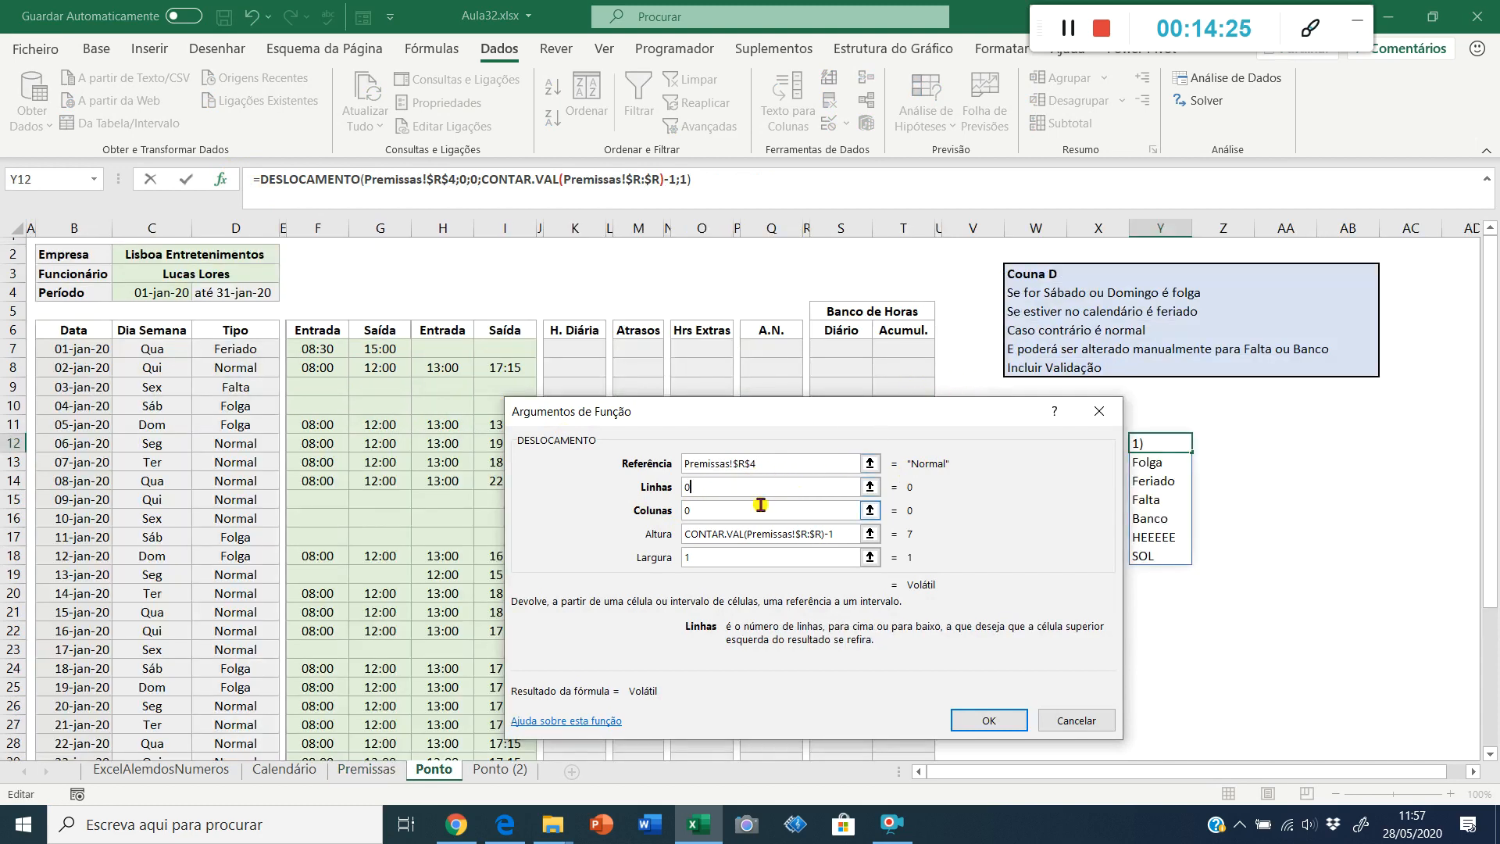
{"action": "left_click", "coordinate": [702, 516]}
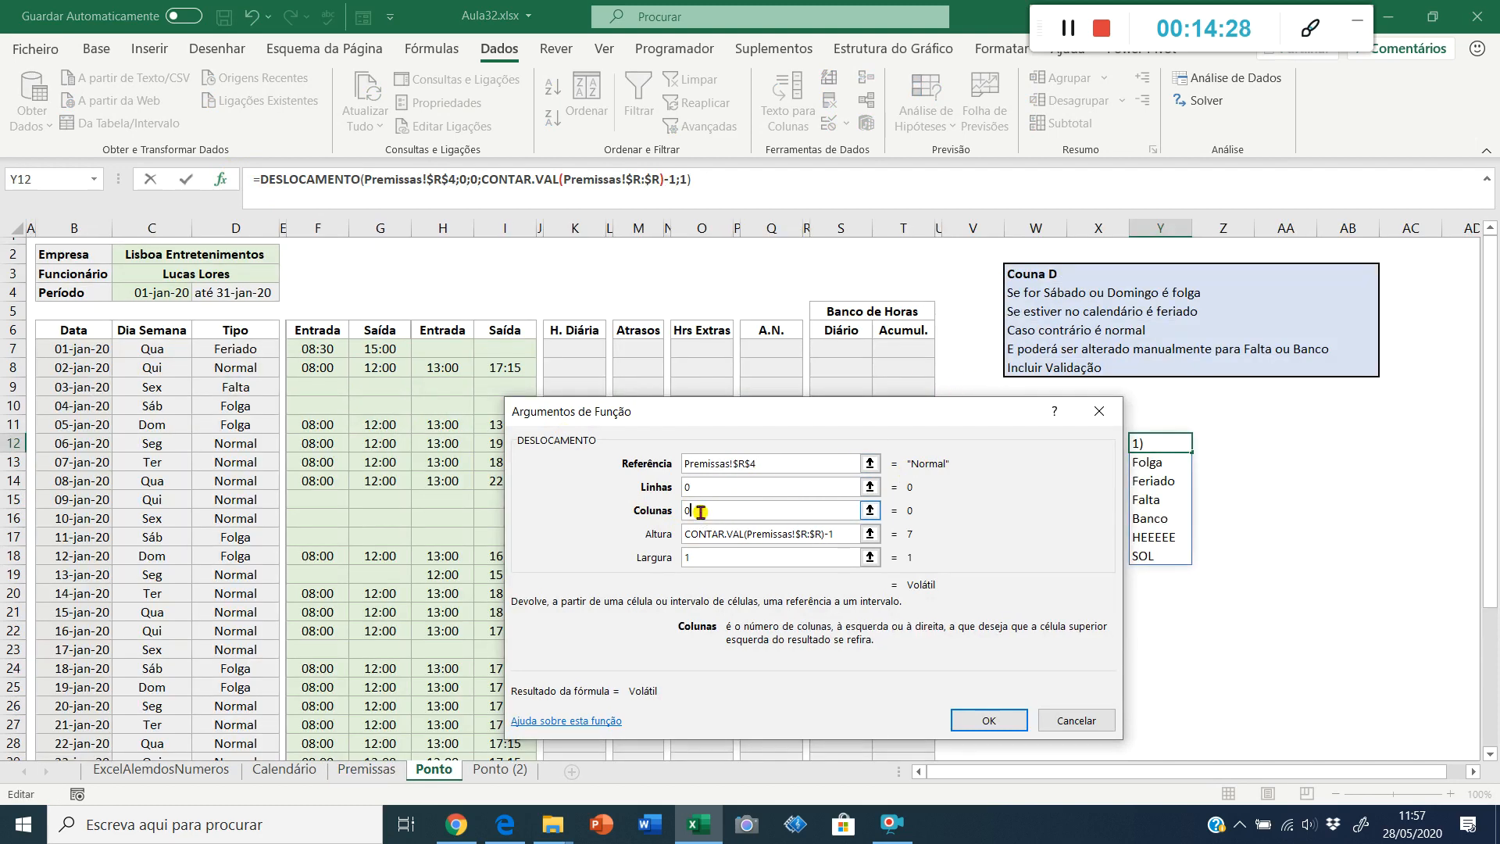
{"action": "left_click", "coordinate": [840, 536]}
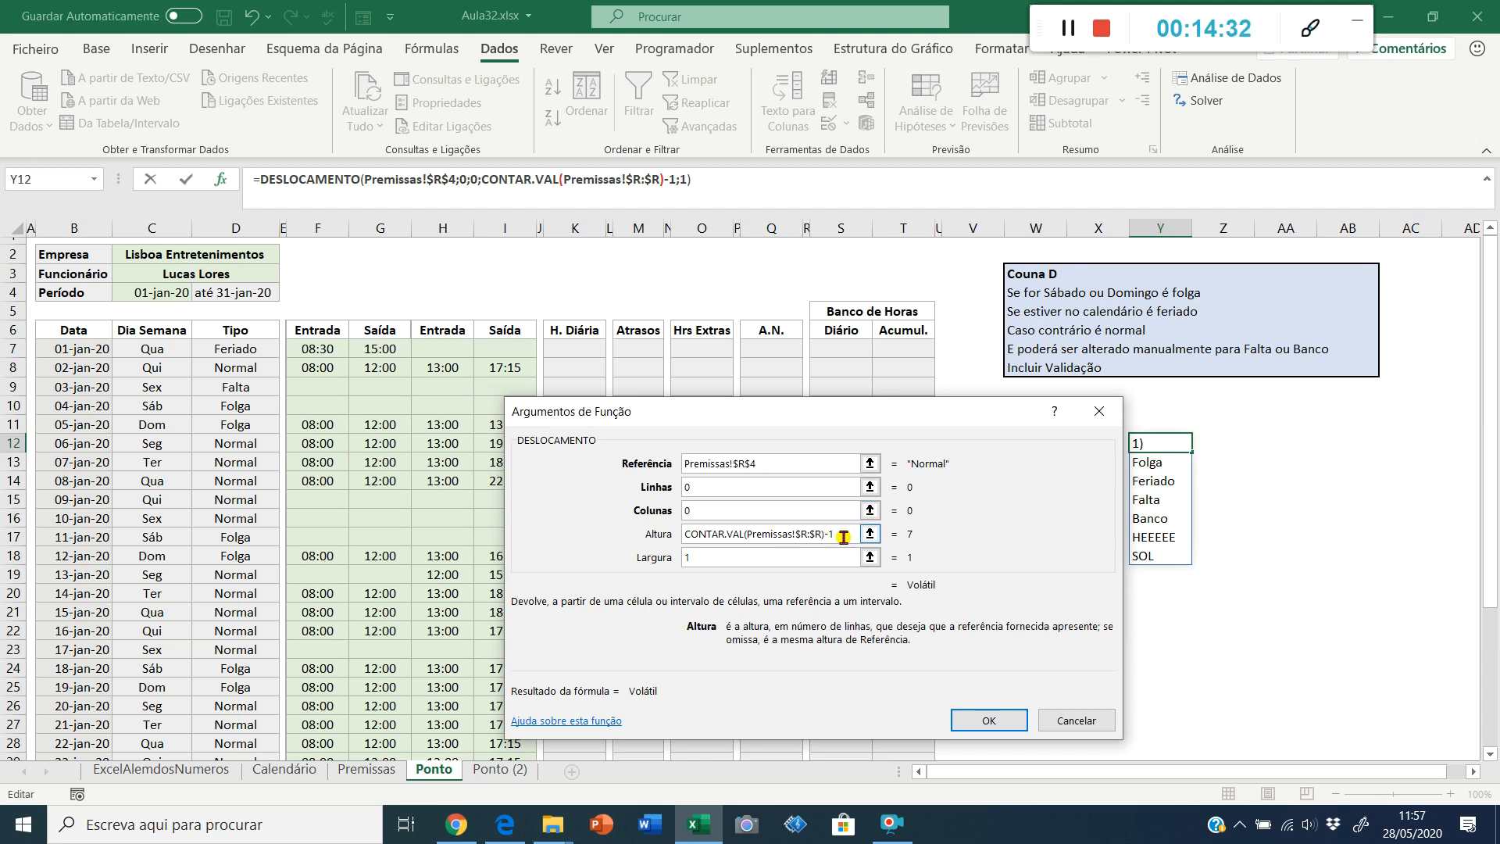
{"action": "left_click", "coordinate": [810, 556]}
{"action": "left_click", "coordinate": [994, 720]}
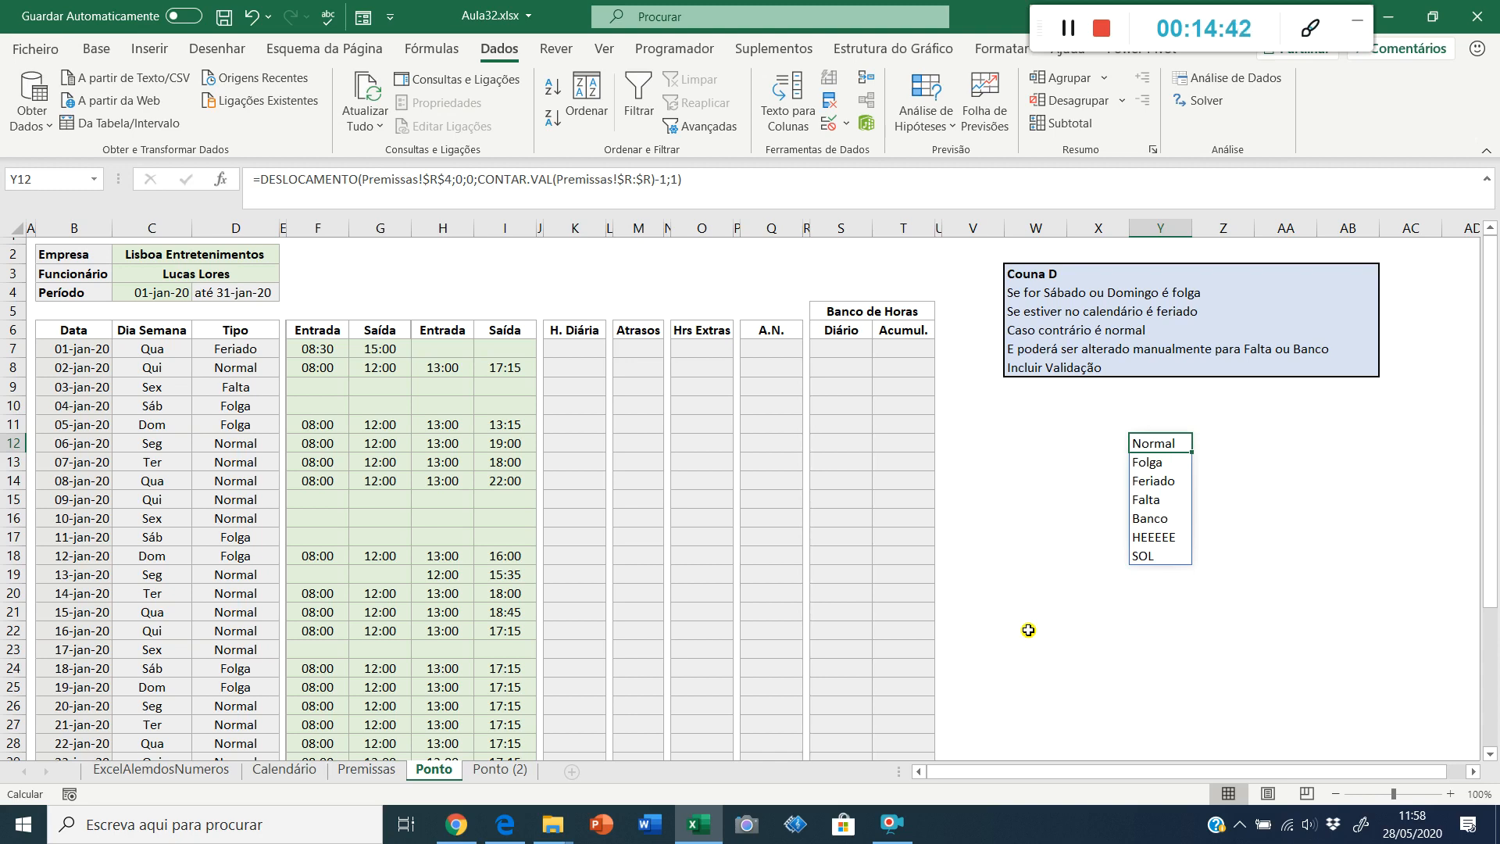
Step: Look over the H. Diária, Atrasos, Hrs Extras, A.N. and Banco de Horas columns in row 7 of the Ponto sheet
{"action": "key", "text": "ctrl+Home"}
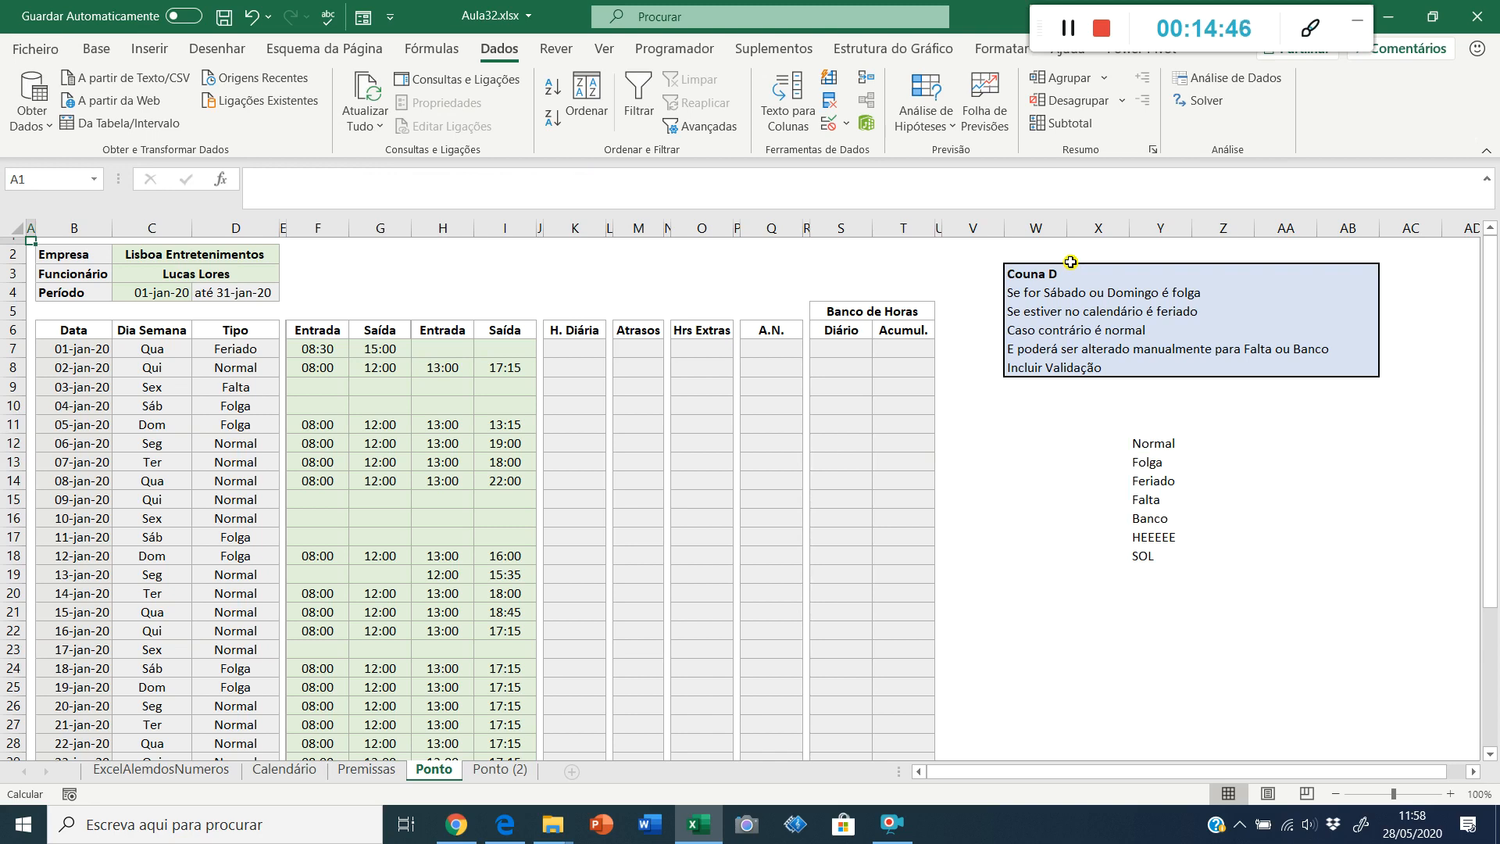
{"action": "left_click", "coordinate": [566, 356]}
{"action": "left_click", "coordinate": [646, 350]}
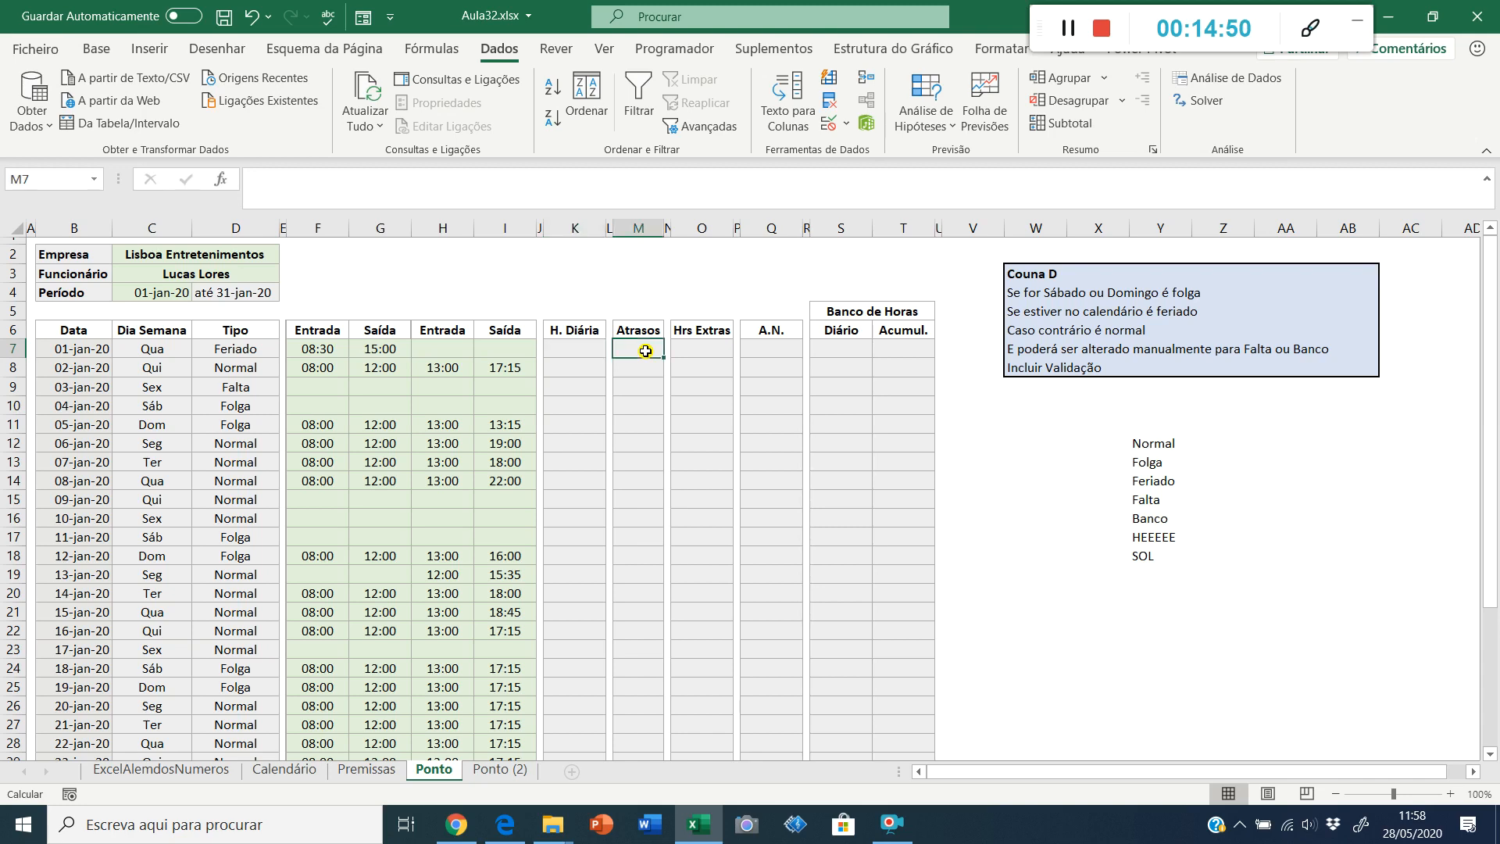
{"action": "left_click", "coordinate": [688, 352]}
{"action": "left_click", "coordinate": [772, 356]}
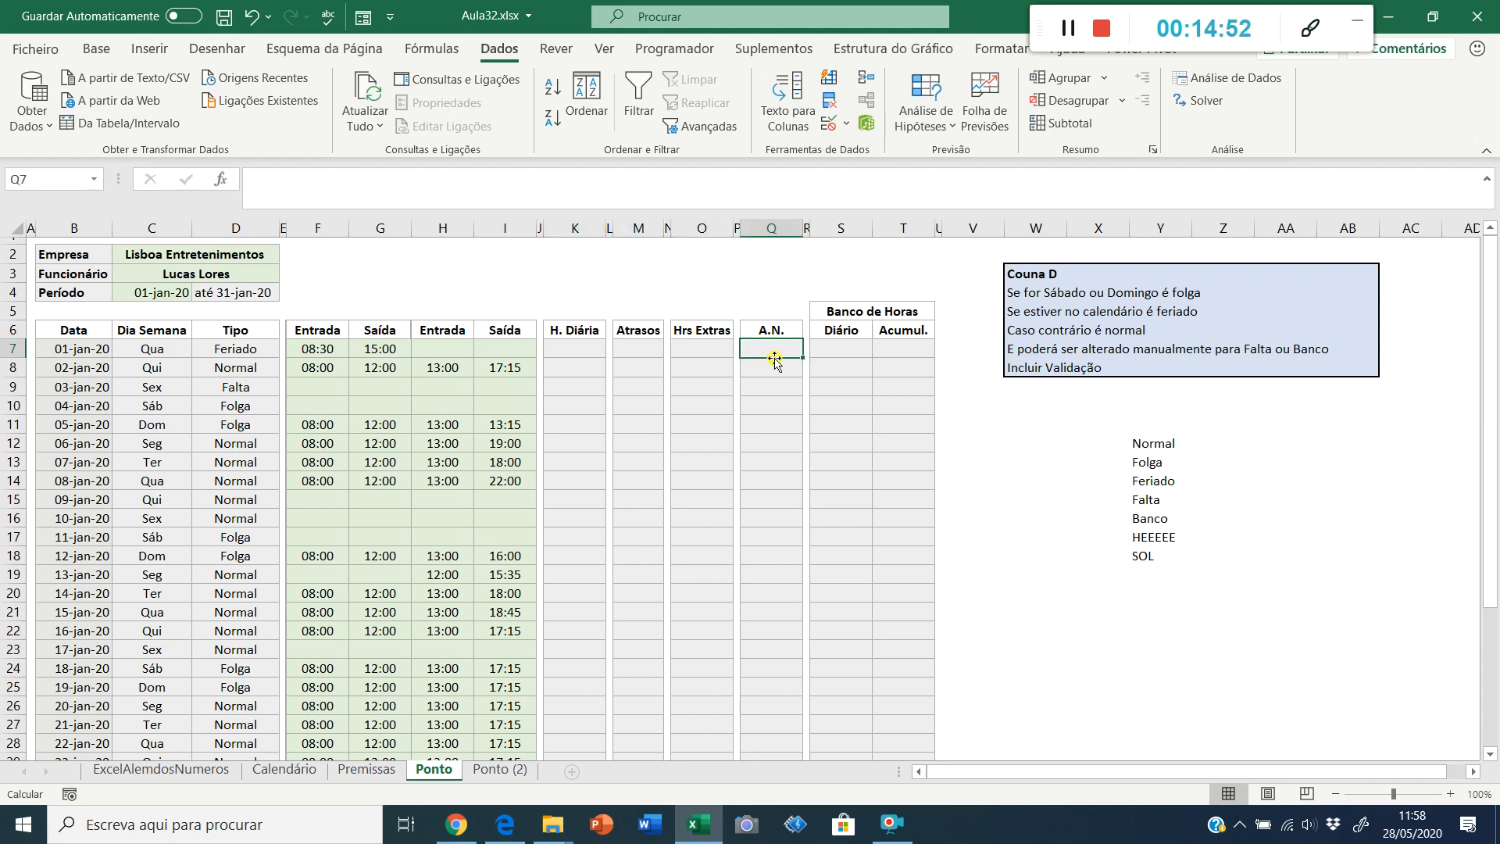
{"action": "left_click", "coordinate": [852, 356]}
{"action": "left_click", "coordinate": [900, 356]}
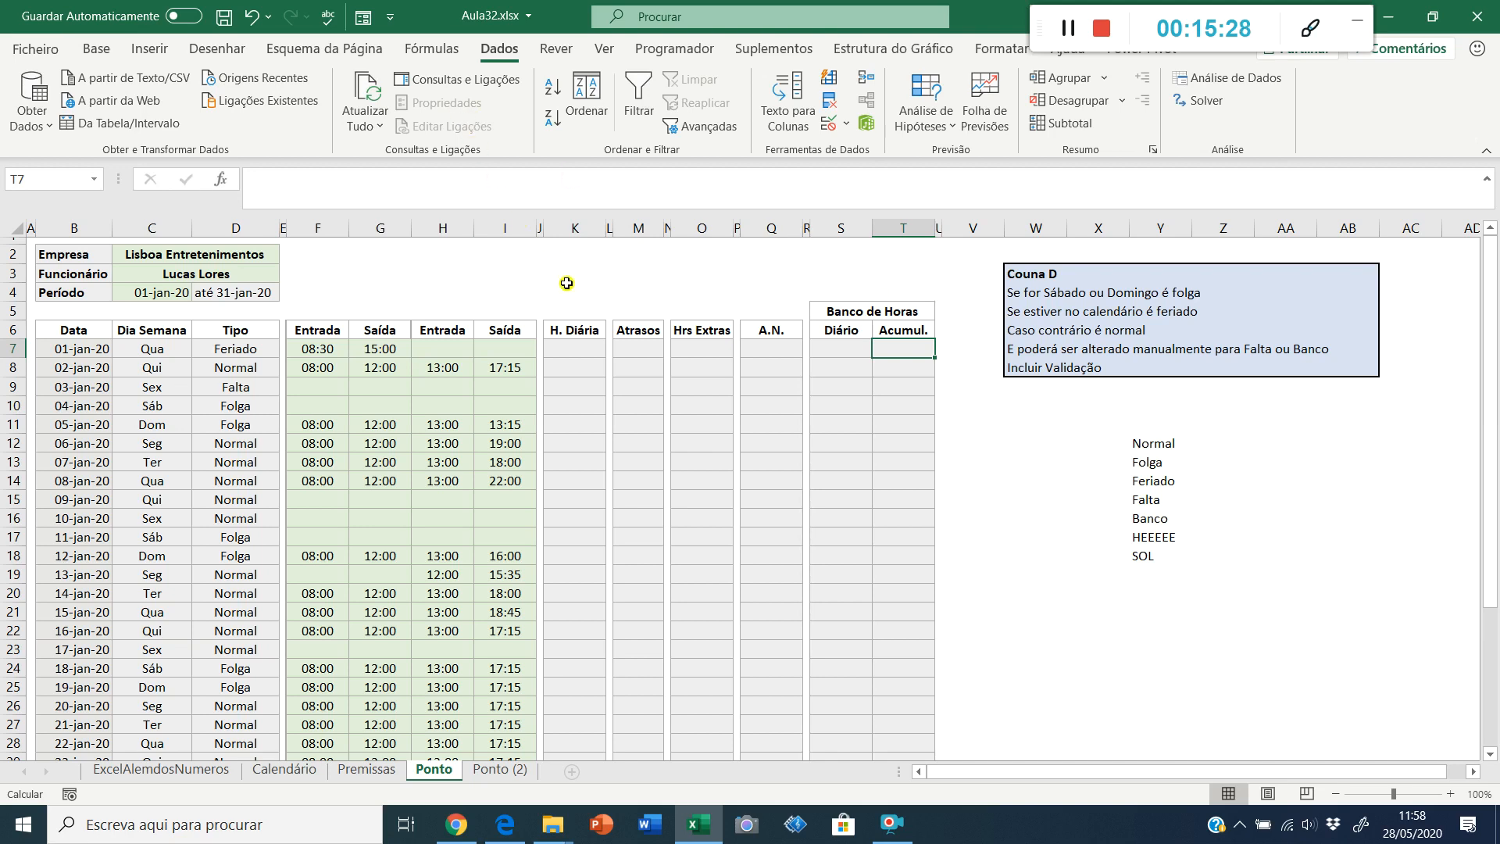
{"action": "left_click", "coordinate": [570, 285]}
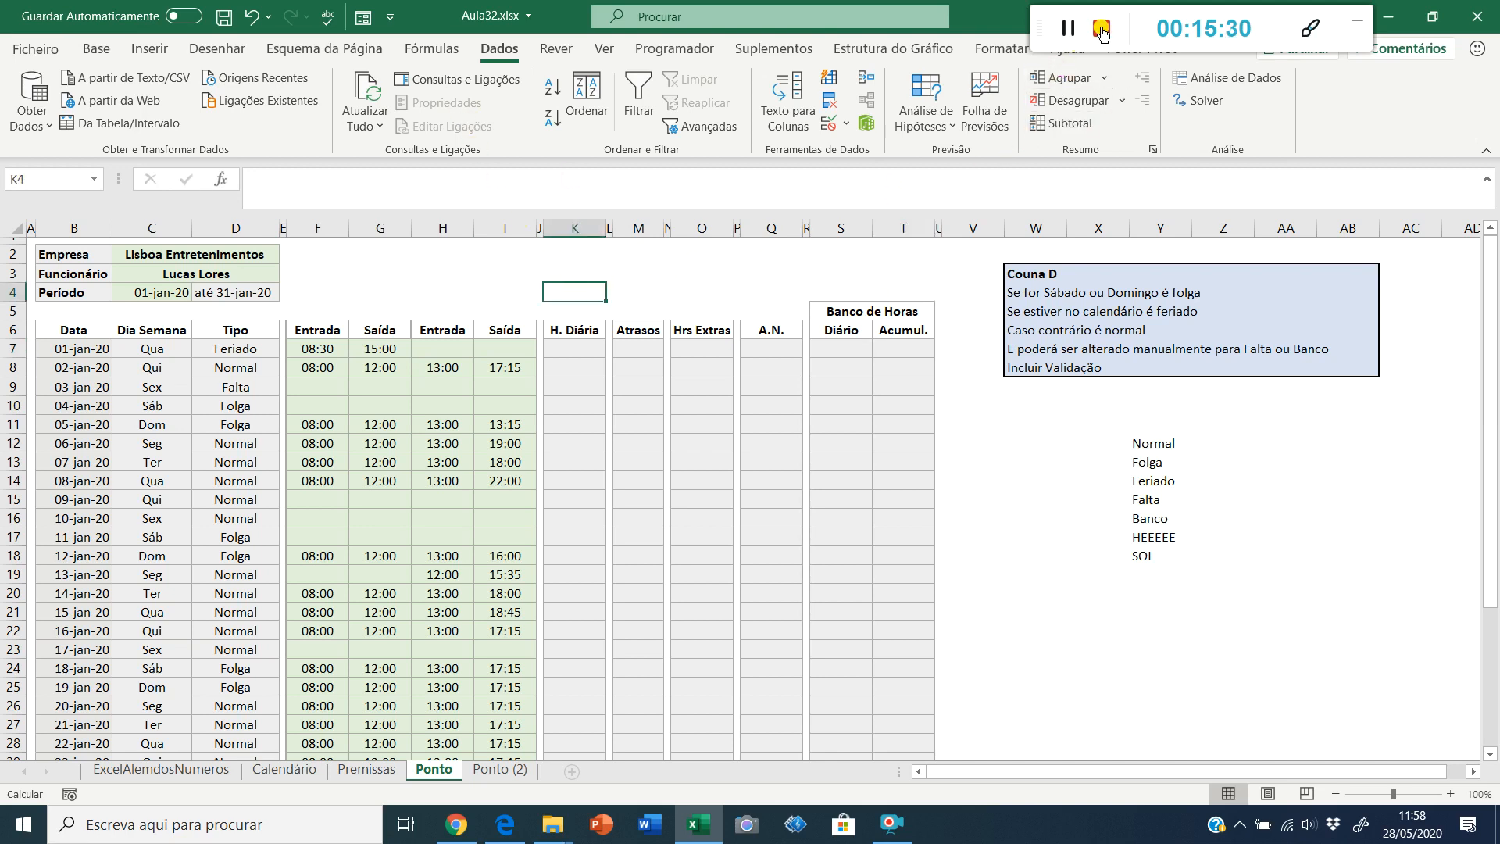